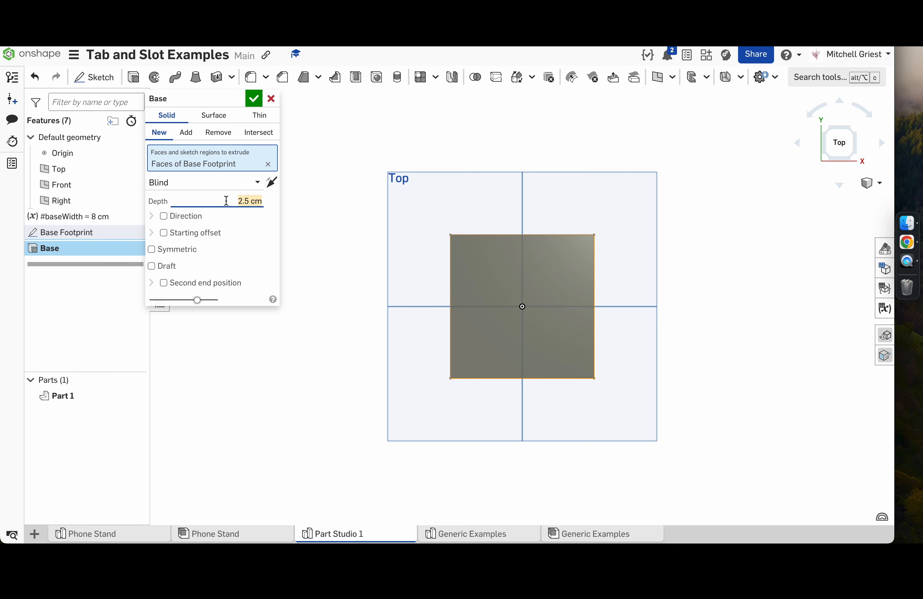
- Set the Base extrusion depth to a new length variable materialThickness with a value of 3 mm
text(#)
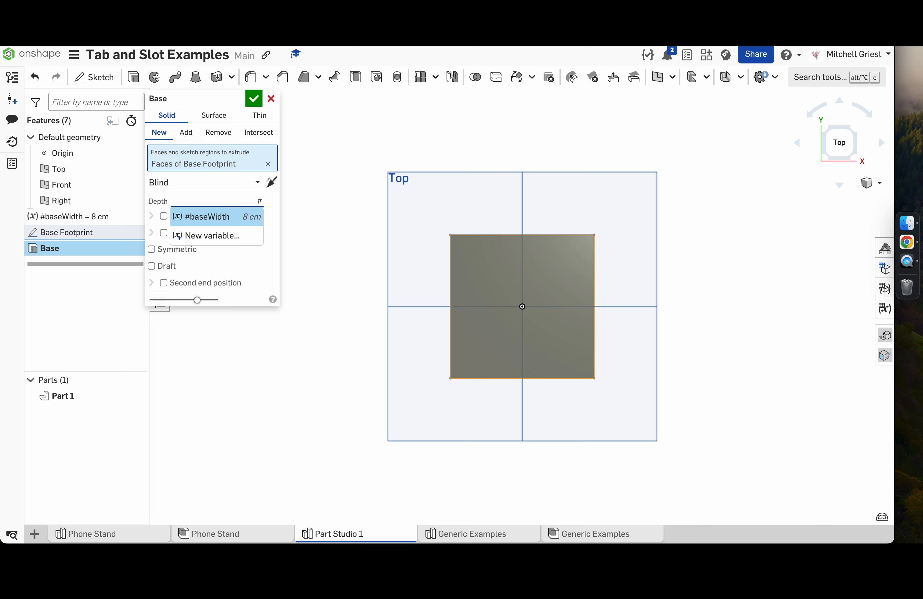
text(m)
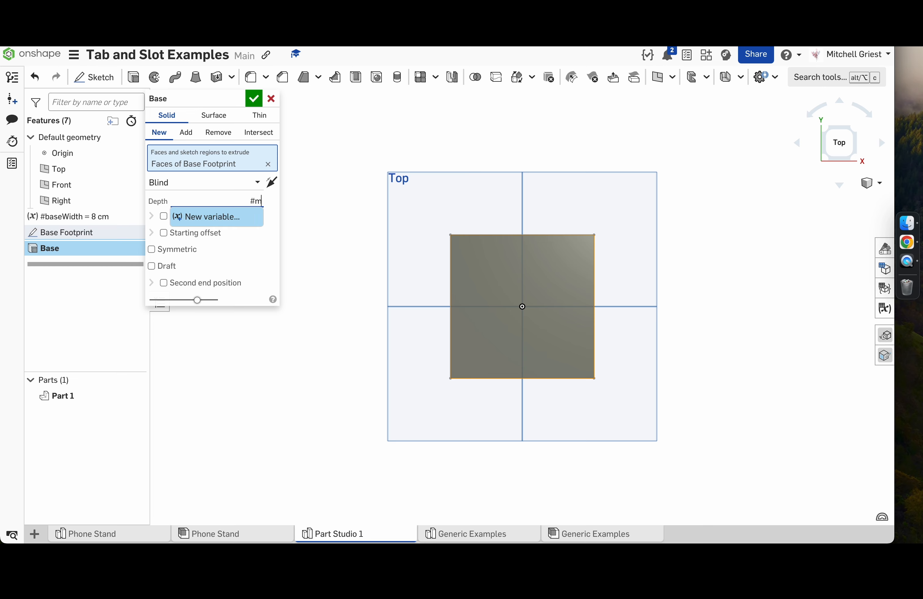
text(aterialThickness)
key(Return)
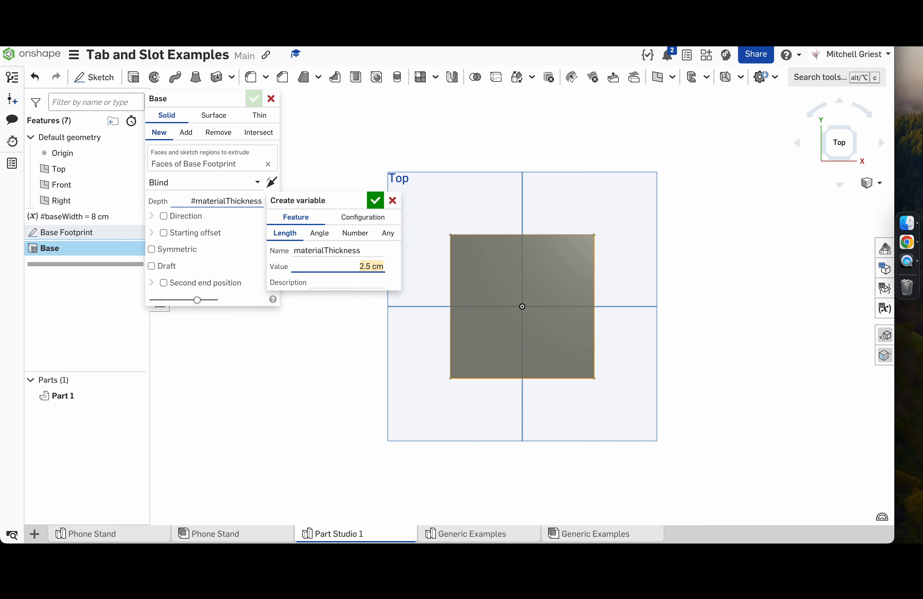
text(3mm)
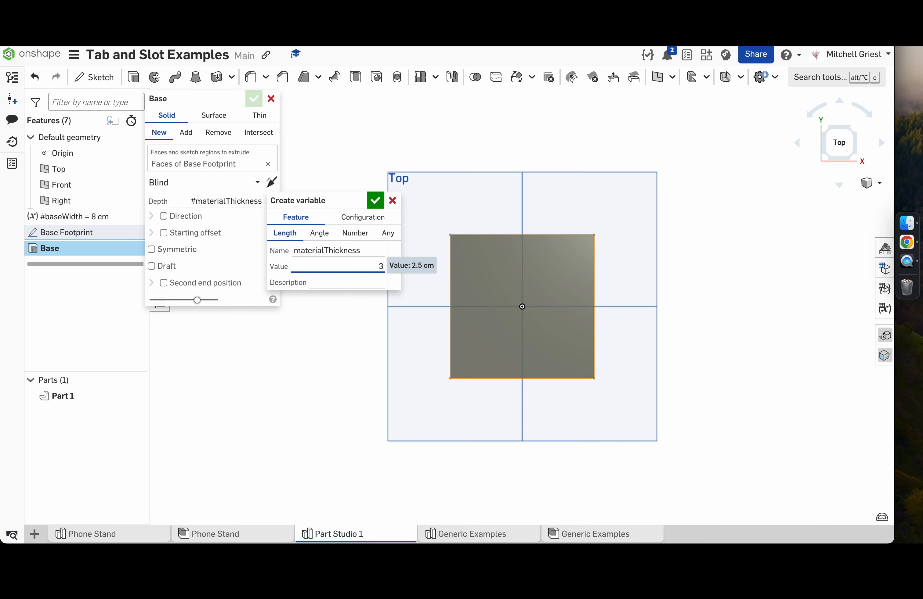
click(385, 205)
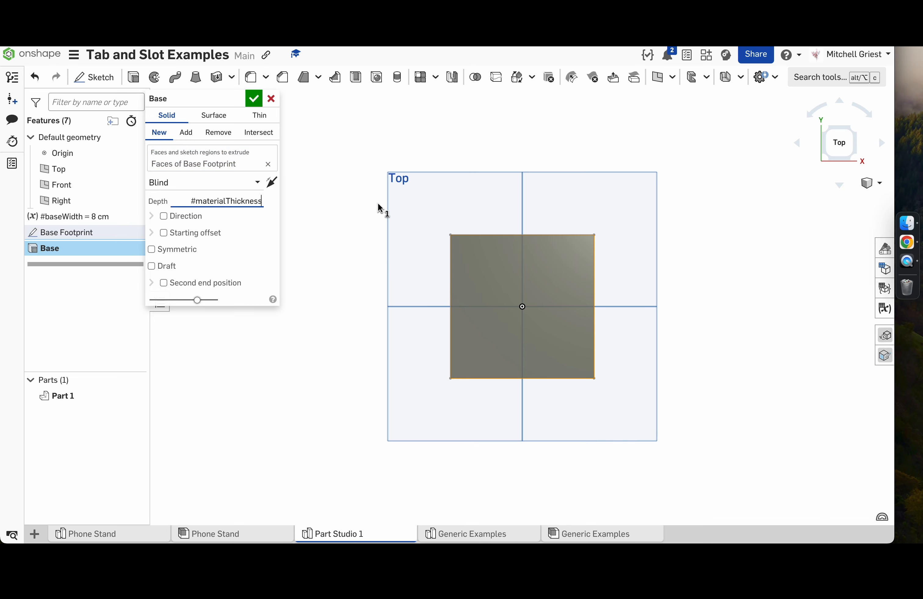
key(Return)
- Rename Part 1 as Base
key(shift+7)
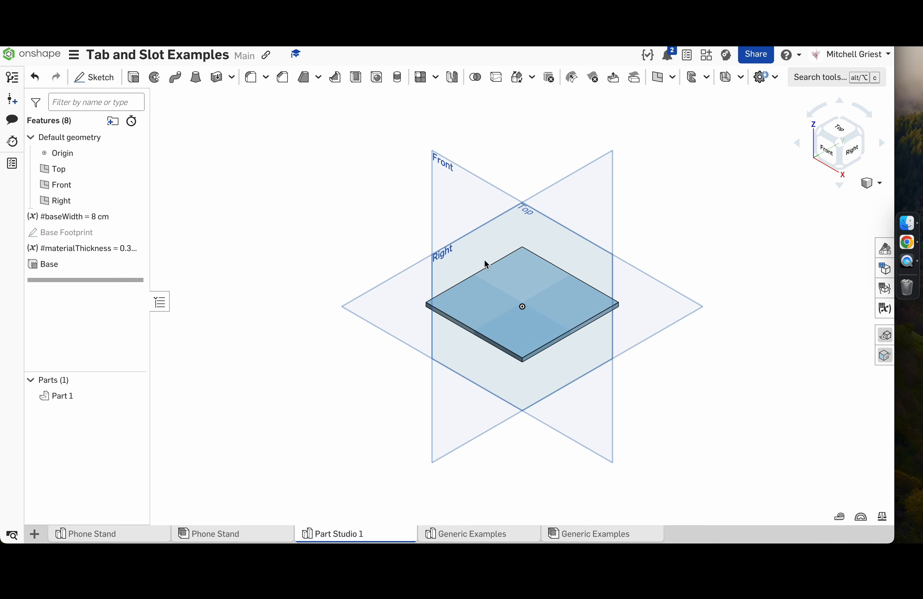
right_drag(733, 150, 763, 191)
right_drag(708, 208, 720, 280)
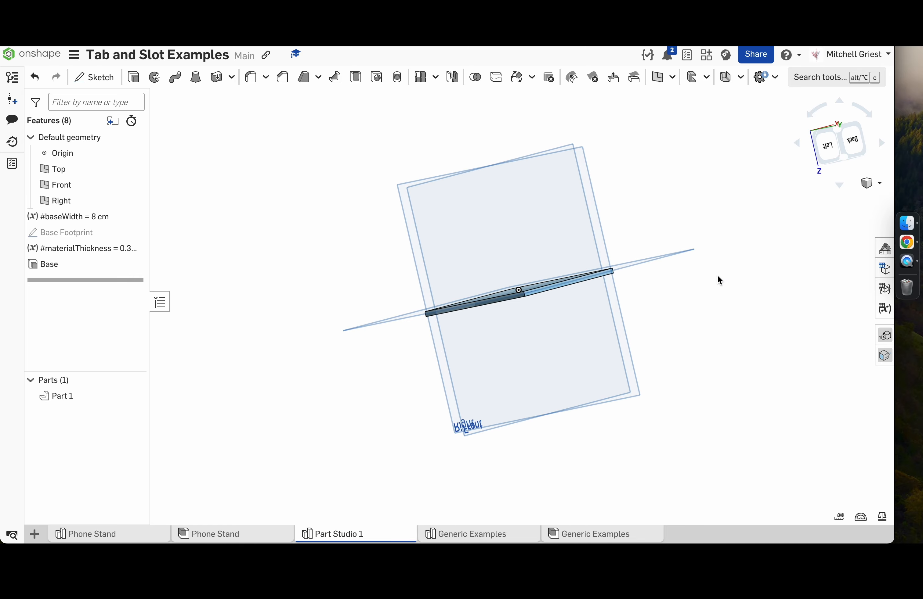
key(shift+7)
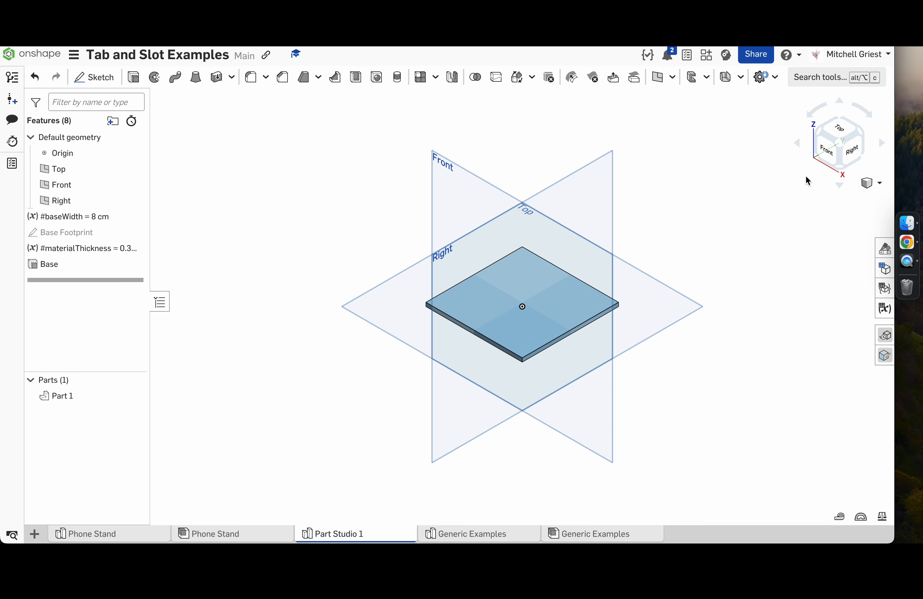
click(837, 153)
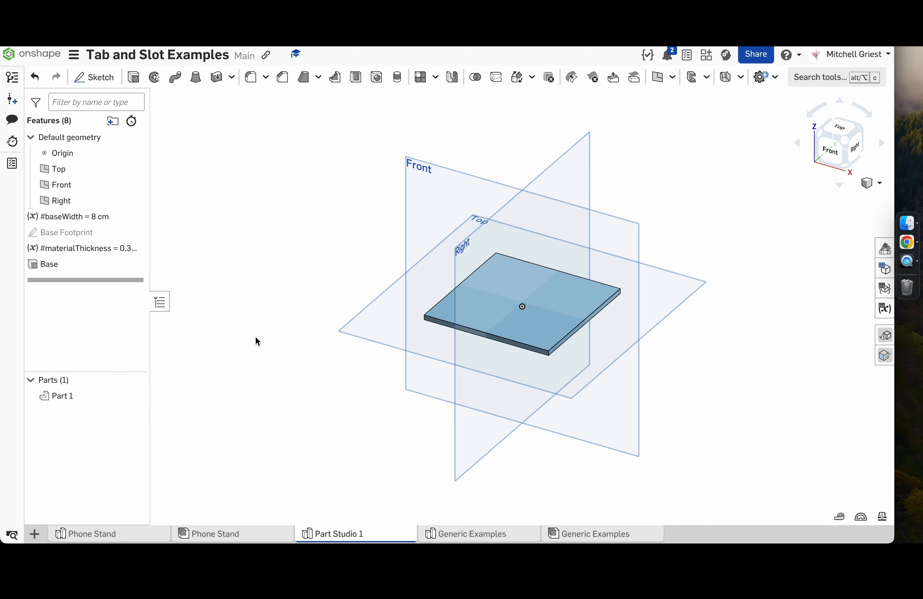
scroll(576, 327, up, 5)
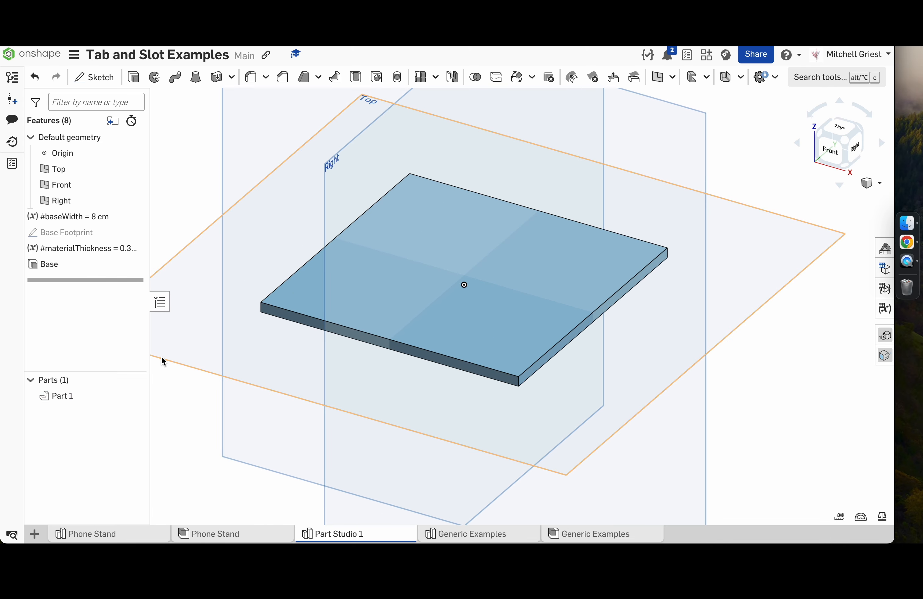
click(81, 397)
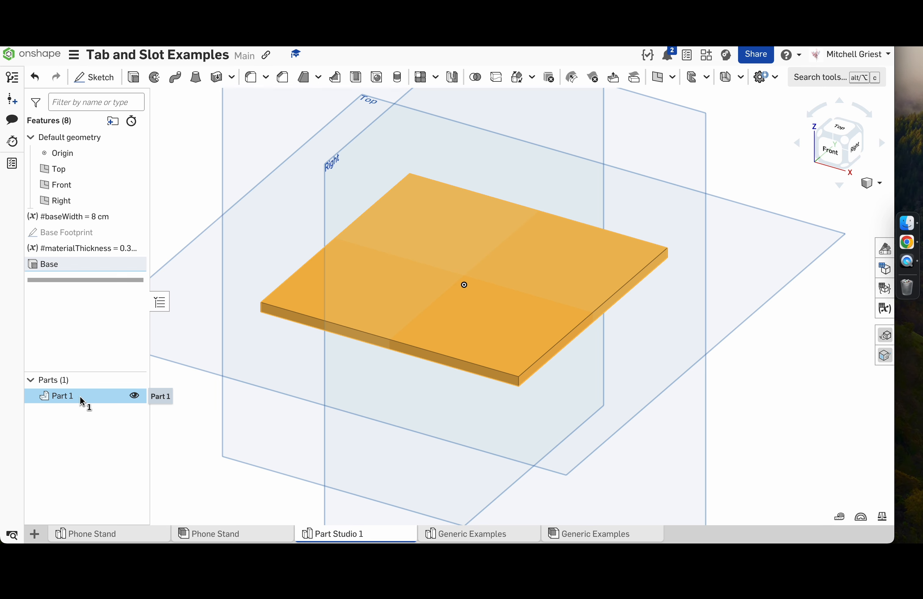
right_click(79, 395)
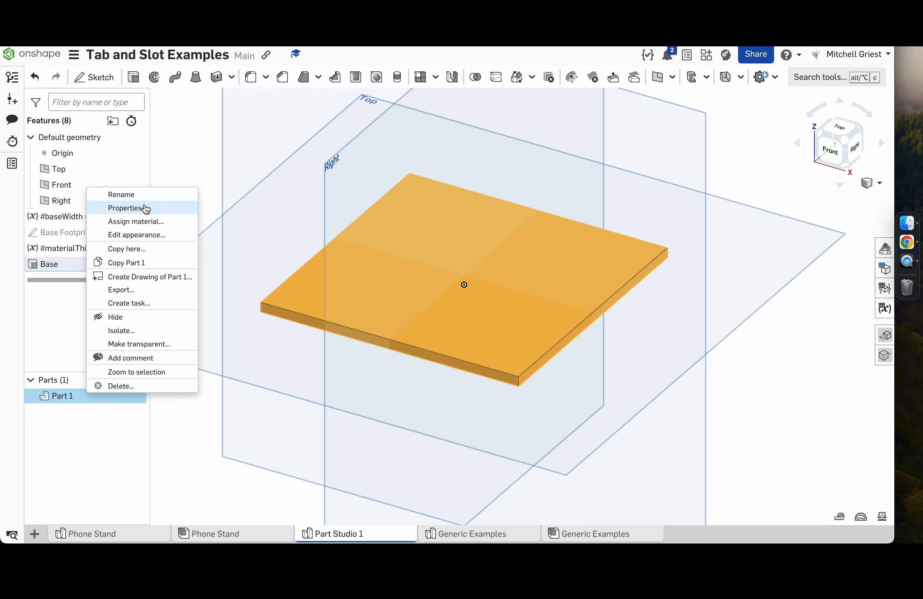
click(161, 200)
text(Base)
key(Return)
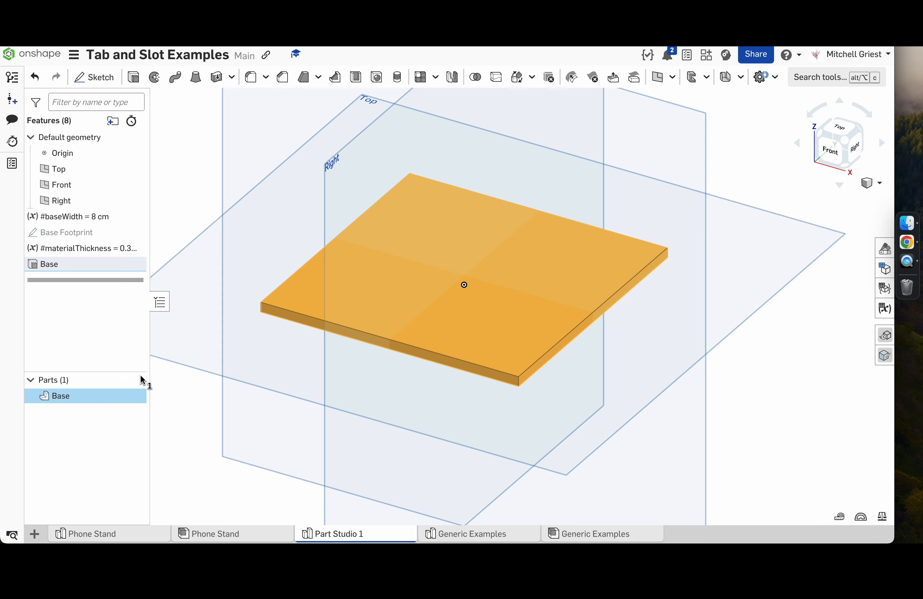
right_click(65, 396)
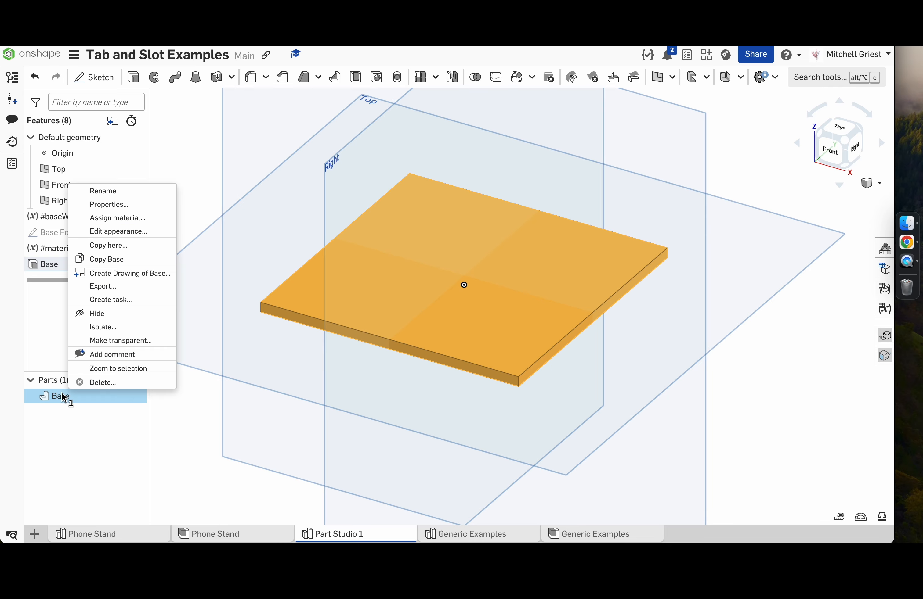
click(134, 219)
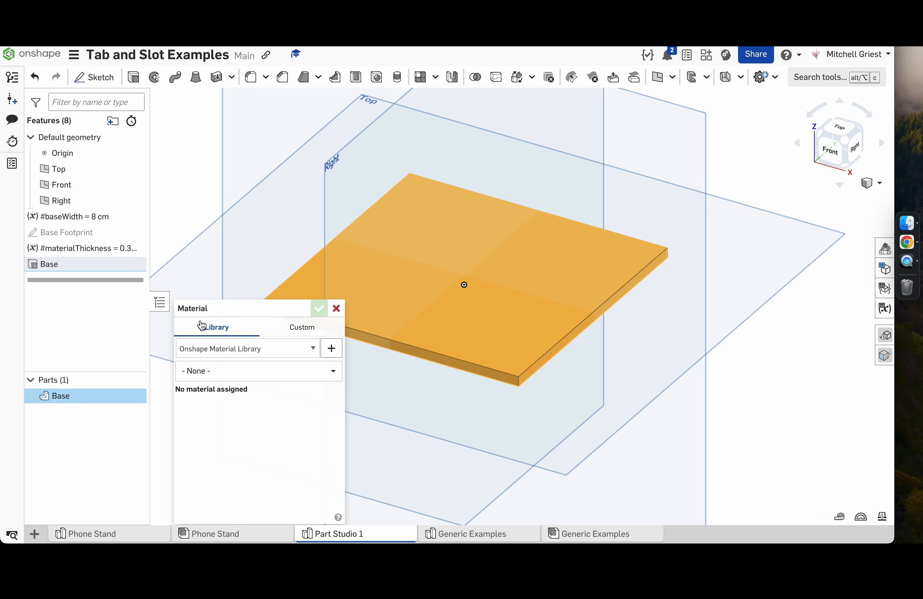
click(336, 309)
- Change the appearance of the Base part to the light tan palette colour EBCCA7
right_click(77, 406)
click(137, 239)
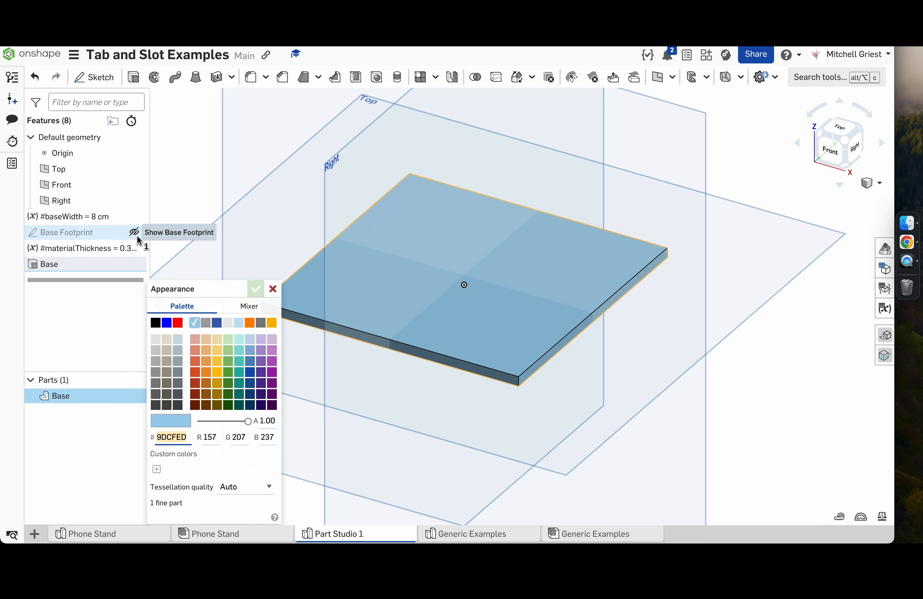
click(207, 341)
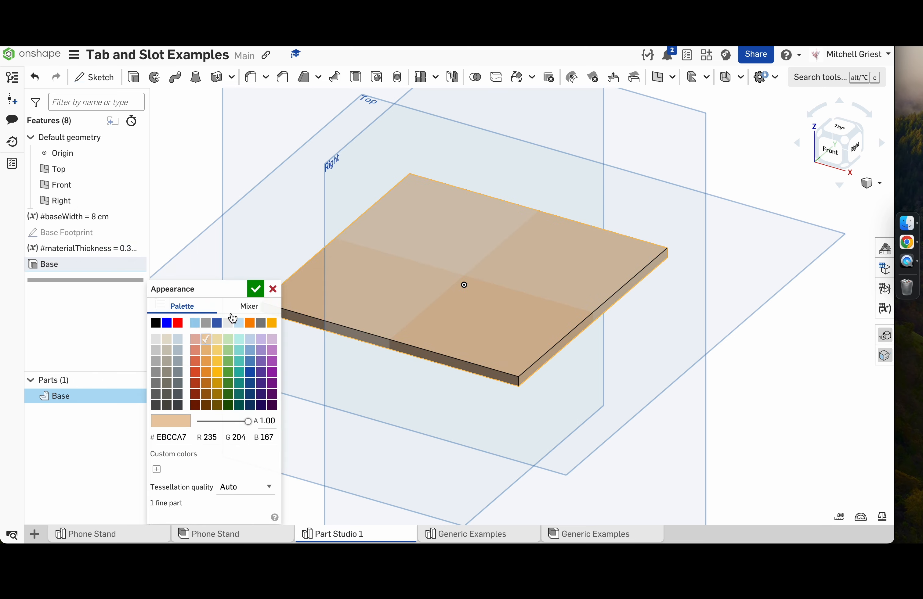
click(255, 289)
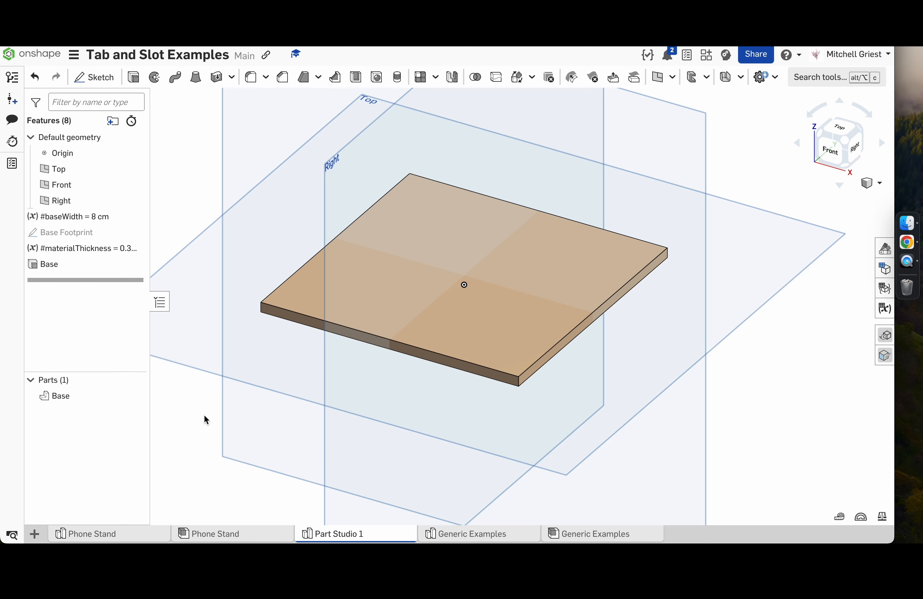
- Examine the slots and parts of the Phone Stand assembly, then return to Part Studio 1
click(222, 537)
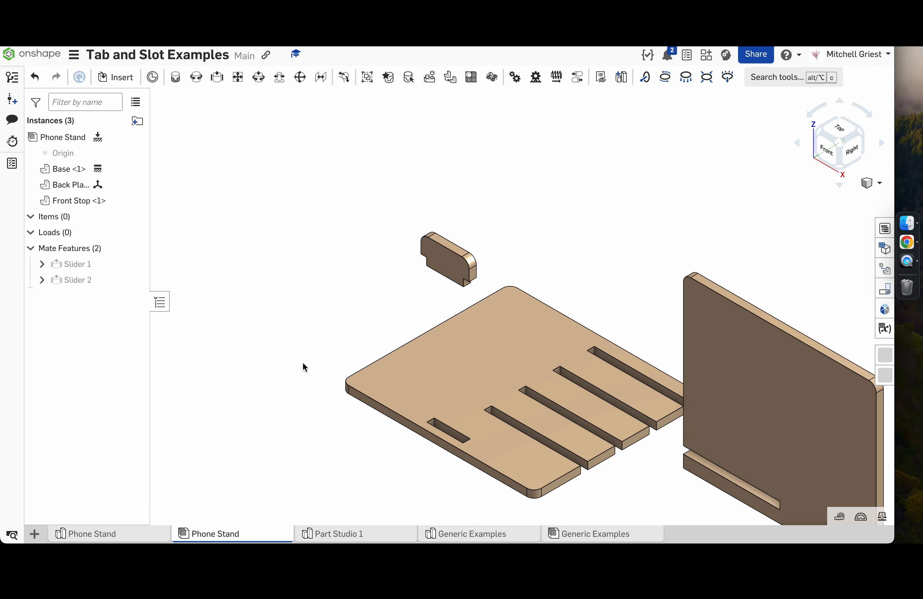
click(842, 147)
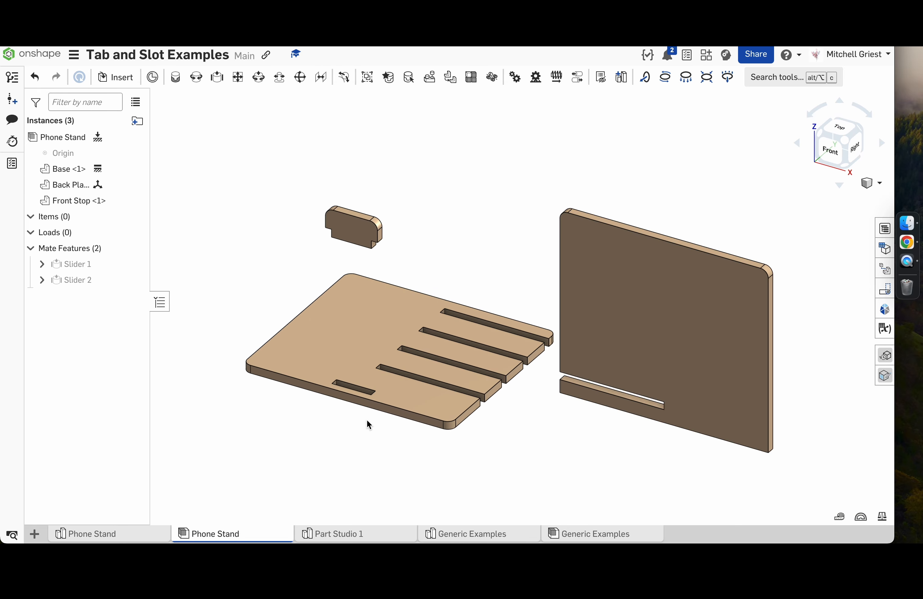
click(331, 535)
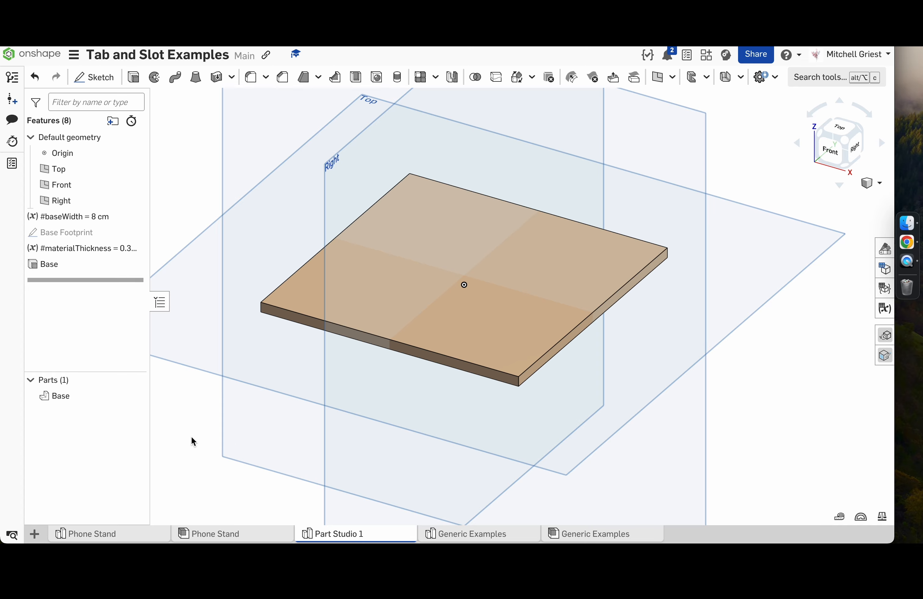
click(228, 541)
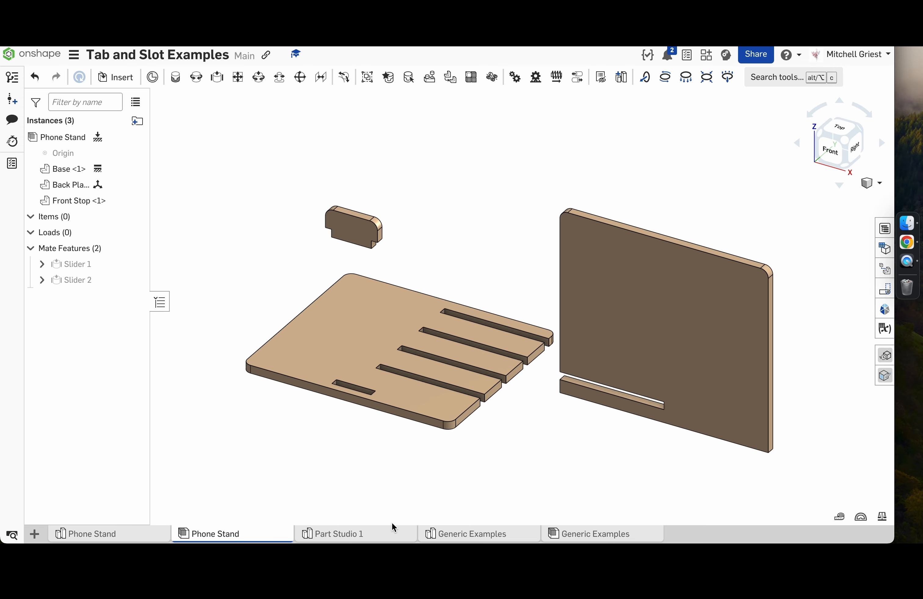
click(339, 537)
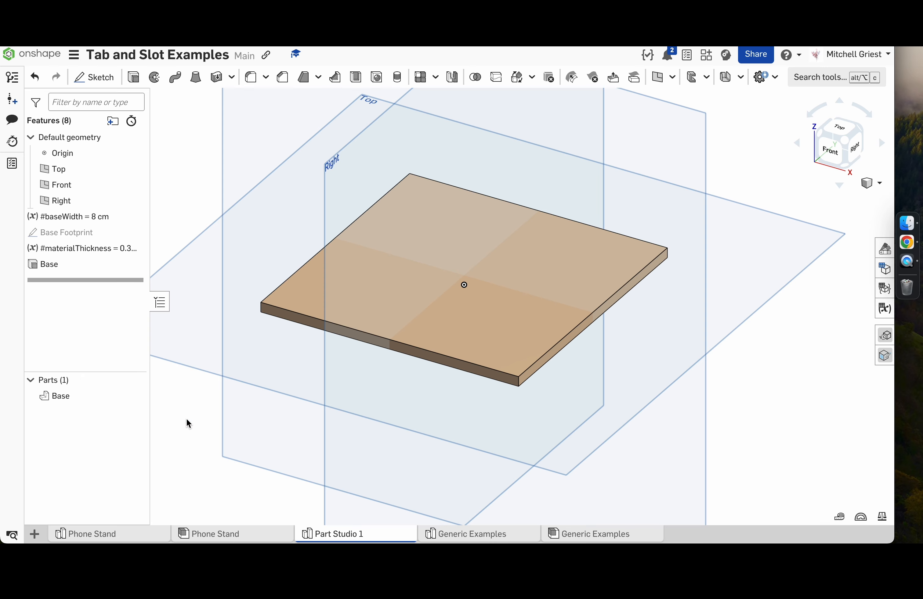
- Hide the default Top, Front and Right planes around the Base part
key(p)
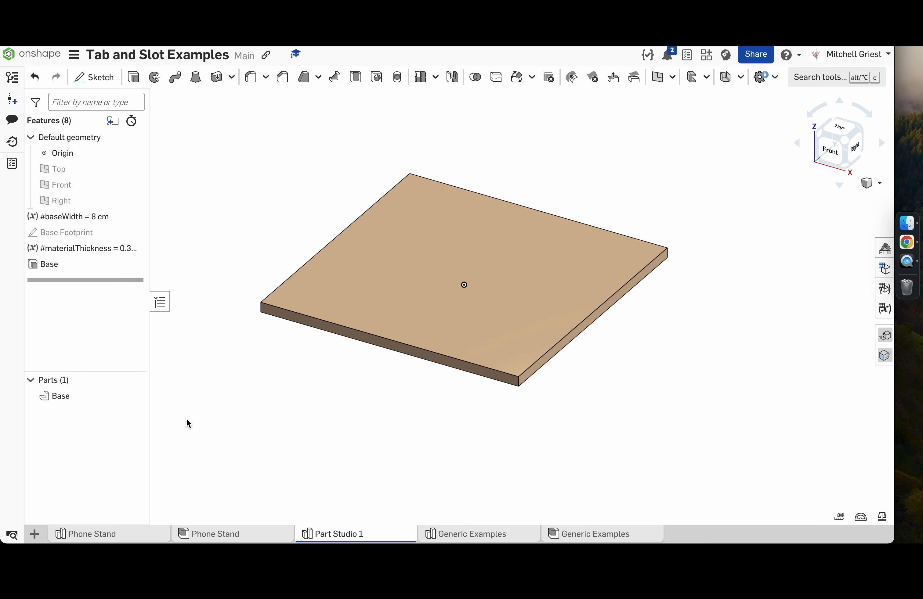
mouse_move(278, 406)
right_down()
mouse_move(277, 397)
mouse_move(275, 408)
right_up()
scroll(274, 406, down, 5)
key(p)
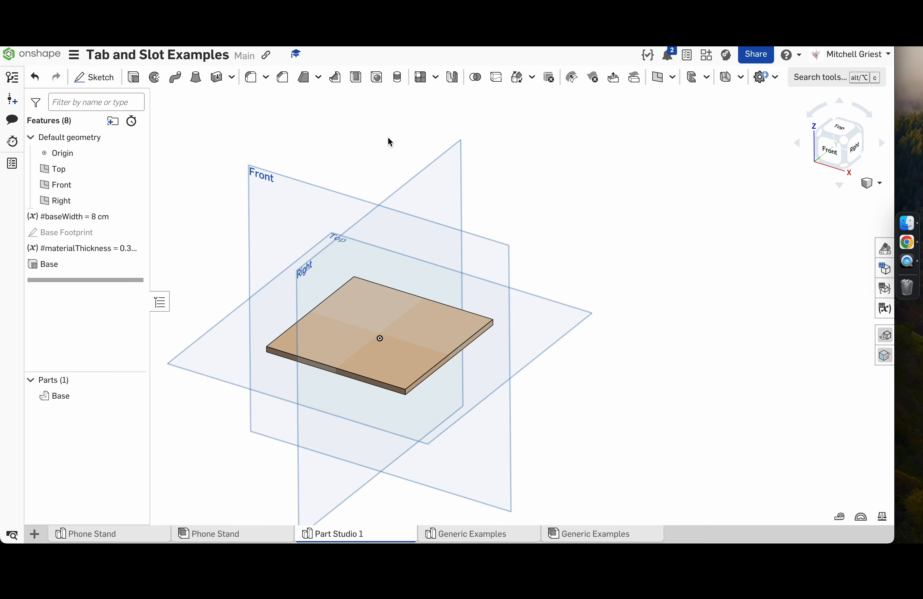
key(p)
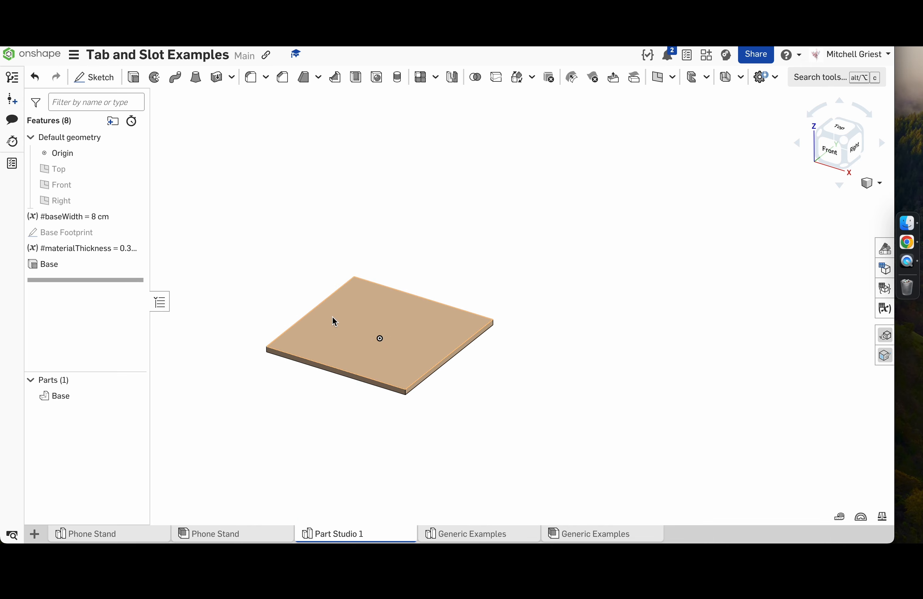
- Start a sketch on the top face of the Base part, viewed normal to the sketch plane
click(328, 344)
click(499, 189)
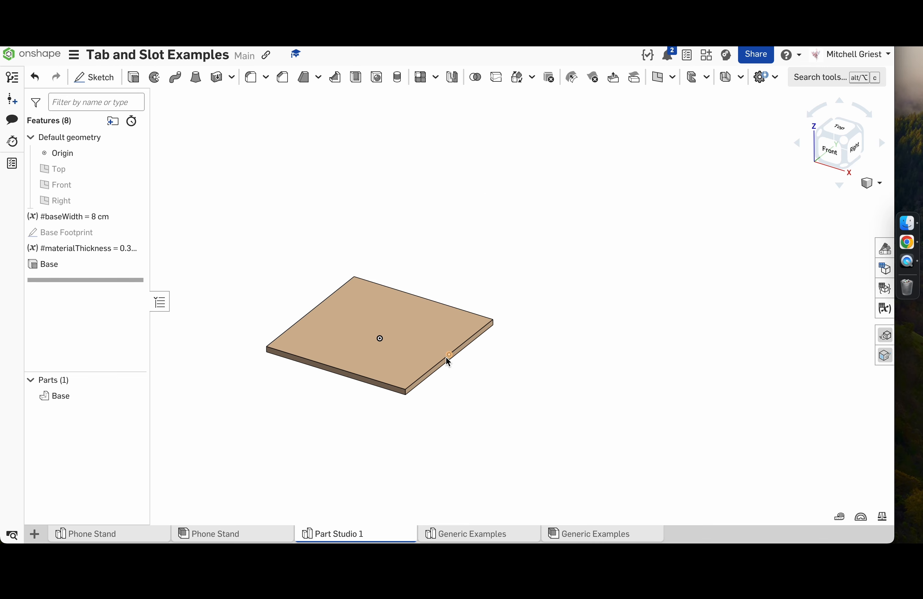
click(429, 343)
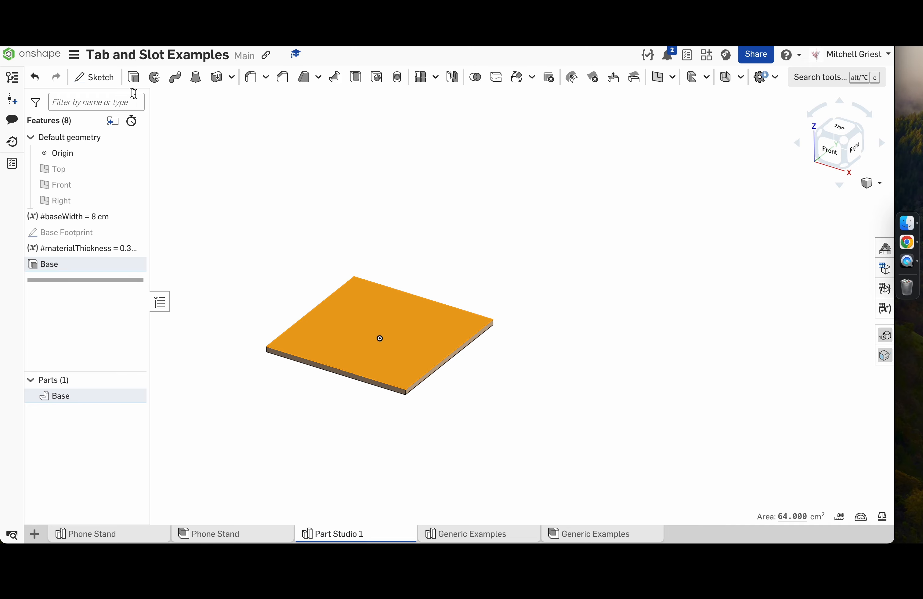
click(111, 82)
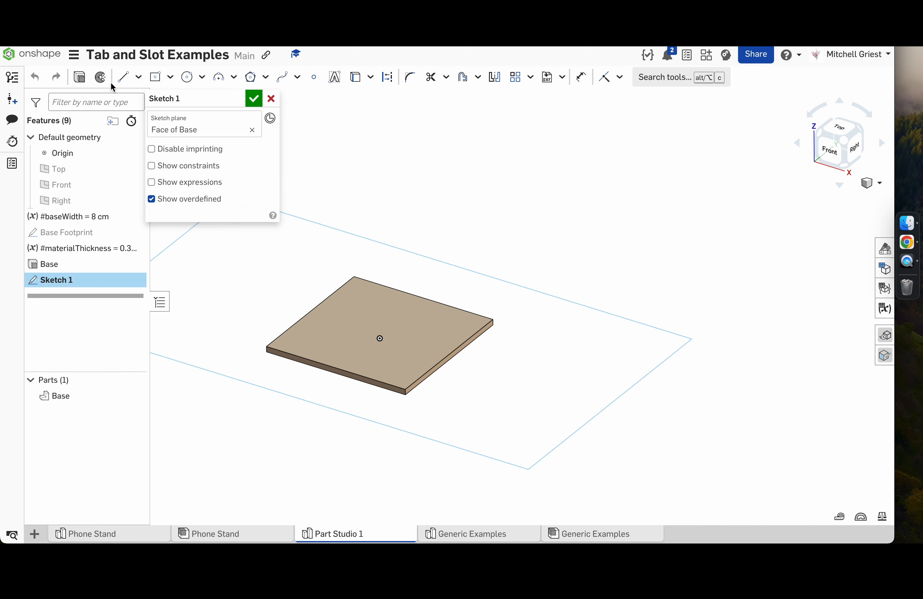
key(n)
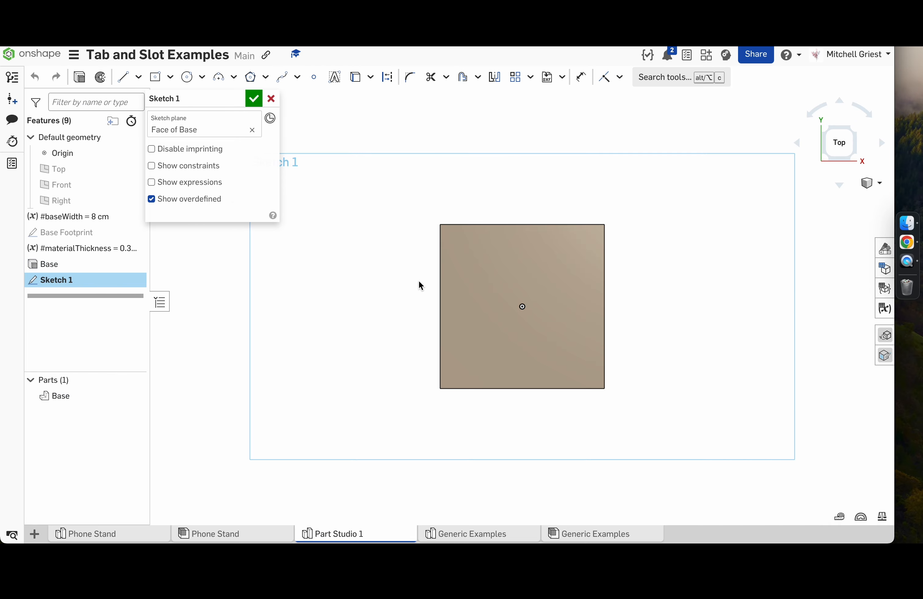
scroll(526, 339, up, 4)
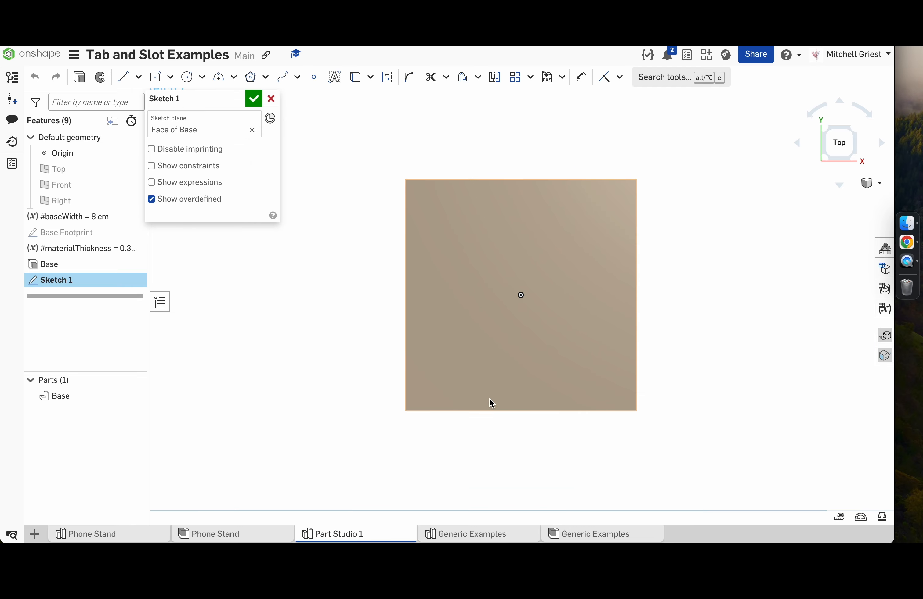
- Sketch a centre-point rectangle about 3.55 by 0.89 cm near the plate's front edge, centred vertically below the origin
click(156, 83)
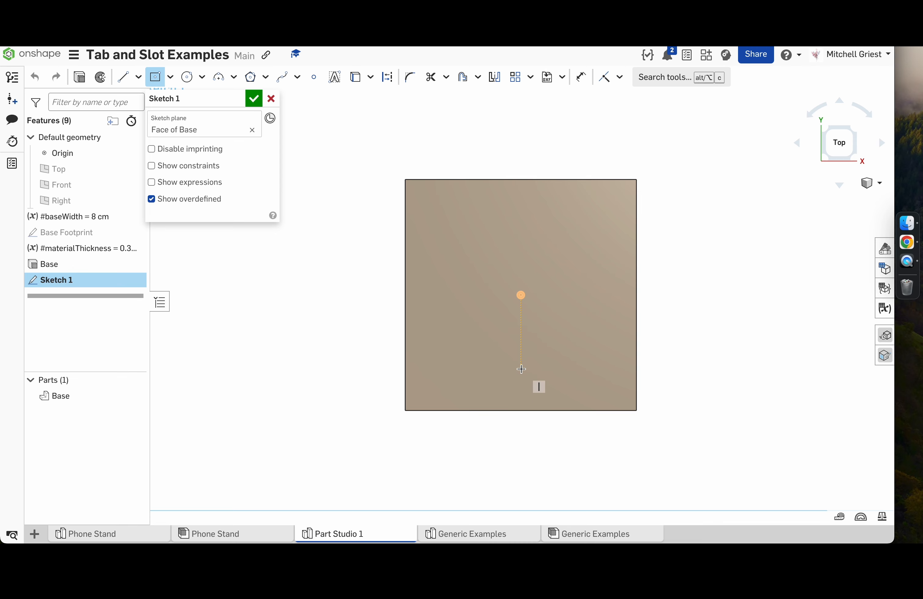
click(521, 368)
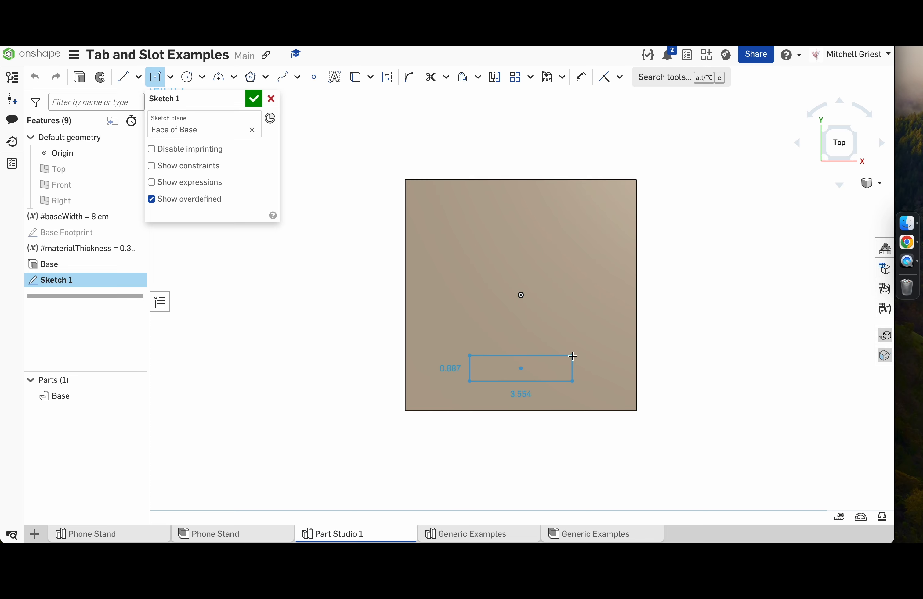
click(572, 356)
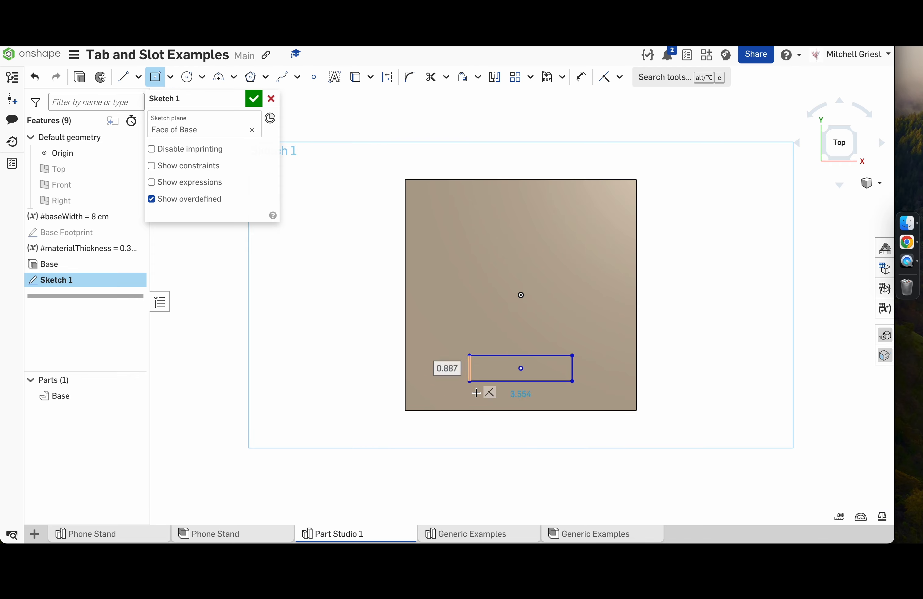
scroll(535, 378, up, 5)
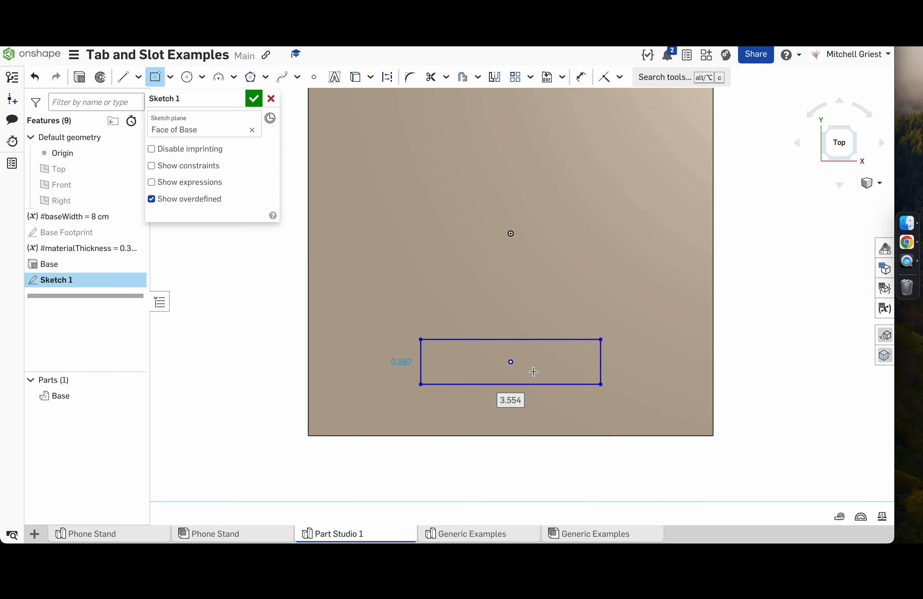
- Reshape the sketched rectangle by its corner to about 0.77 cm high and shift it slightly toward the origin
click(156, 77)
mouse_move(601, 340)
mouse_down()
mouse_move(545, 342)
mouse_move(546, 294)
mouse_move(548, 325)
mouse_move(587, 336)
mouse_move(606, 355)
mouse_move(607, 345)
mouse_up()
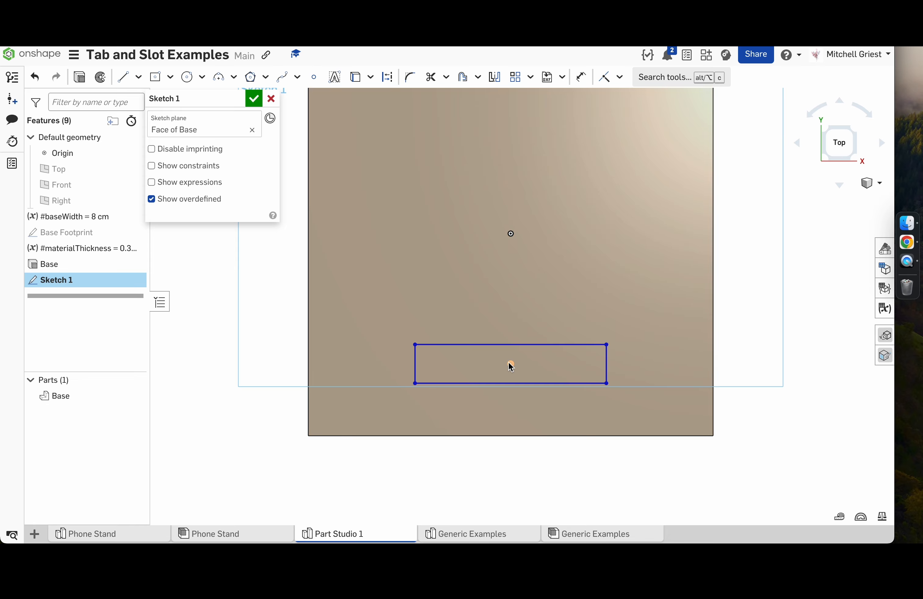
mouse_move(511, 363)
mouse_down()
mouse_move(515, 313)
mouse_move(596, 359)
mouse_move(504, 357)
mouse_move(505, 341)
mouse_move(509, 357)
mouse_up()
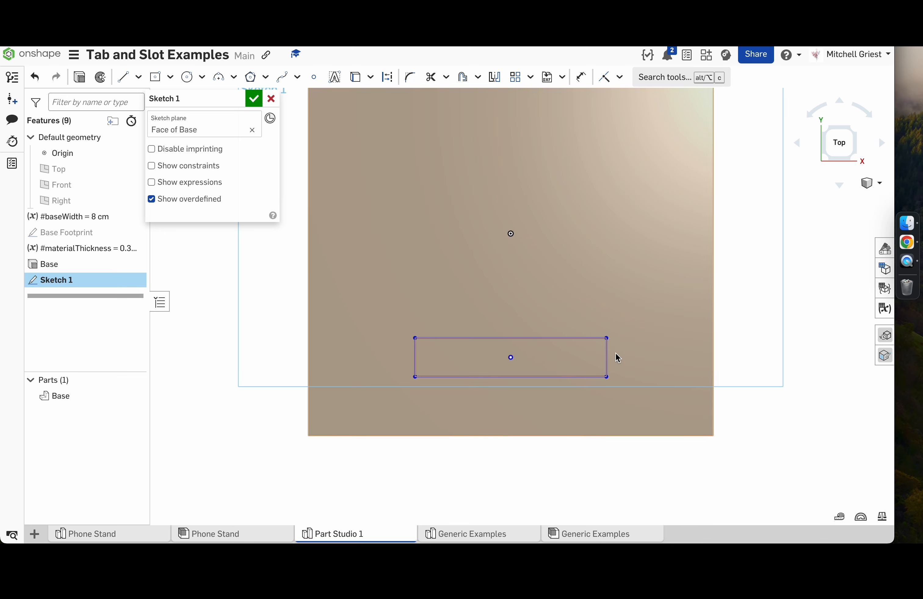
- Dimension the rectangle's height using the #materialThickness variable
click(581, 77)
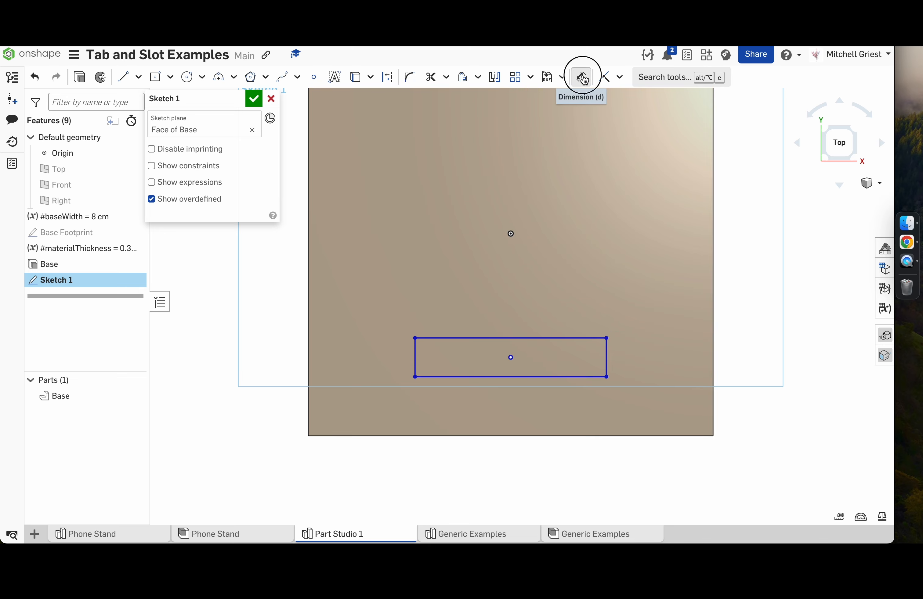
click(608, 355)
click(658, 315)
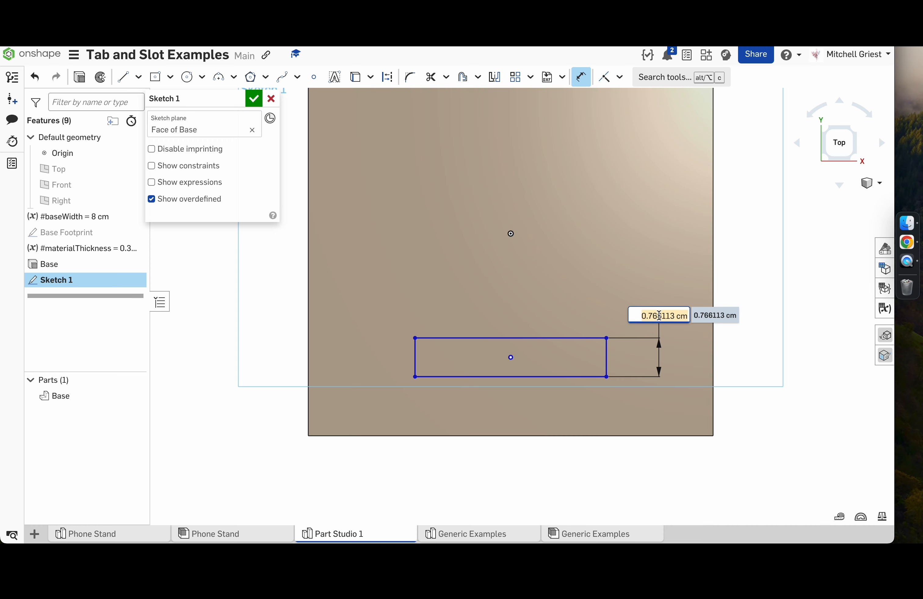
text(mater)
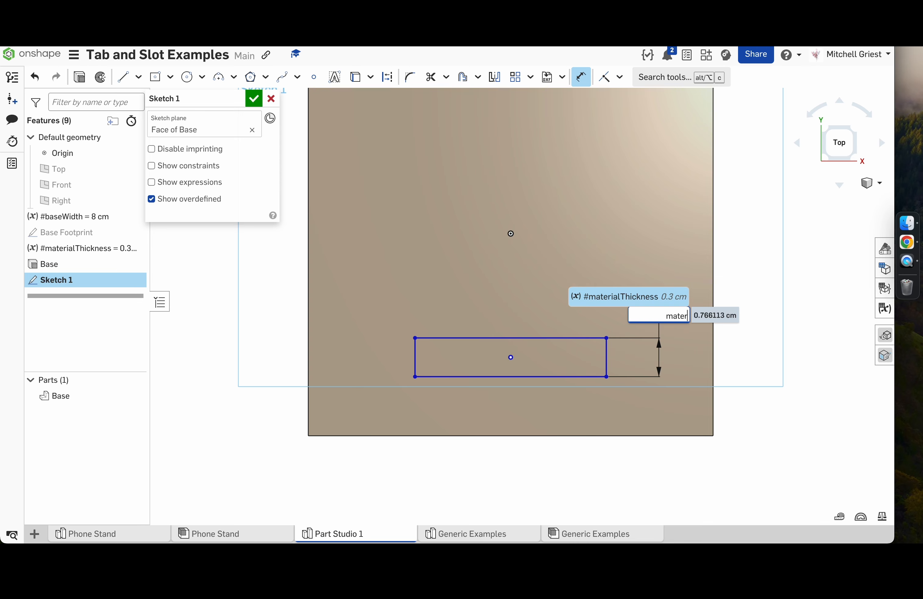
key(Return)
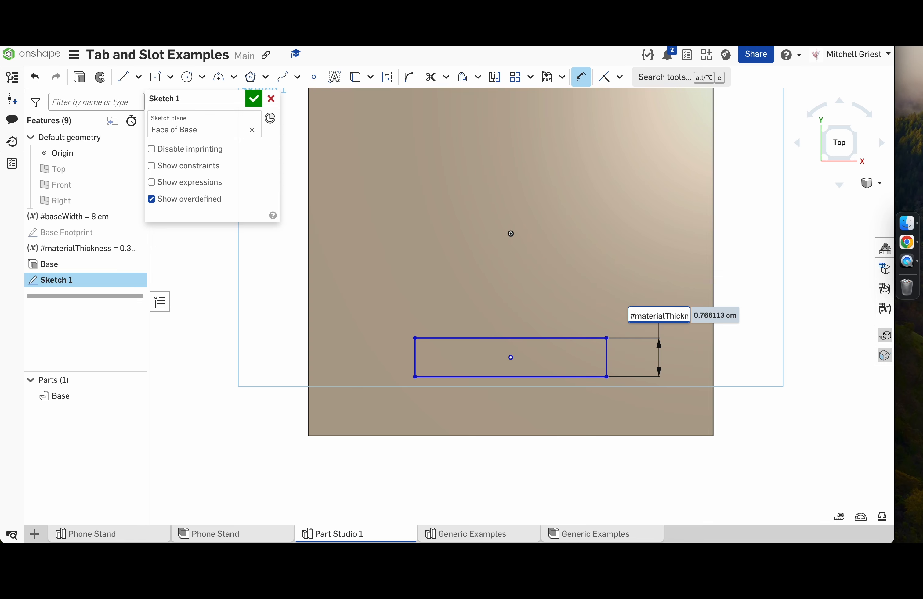
key(Return)
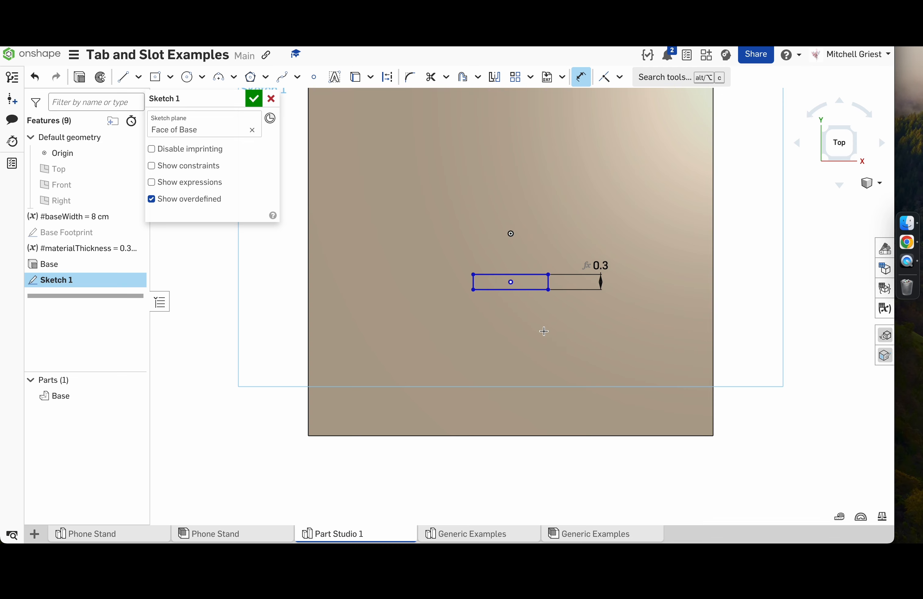
- Dimension the rectangle's width with a new length variable #shortSlotWidth of 1.5 cm, placing the dimension above the rectangle
click(536, 291)
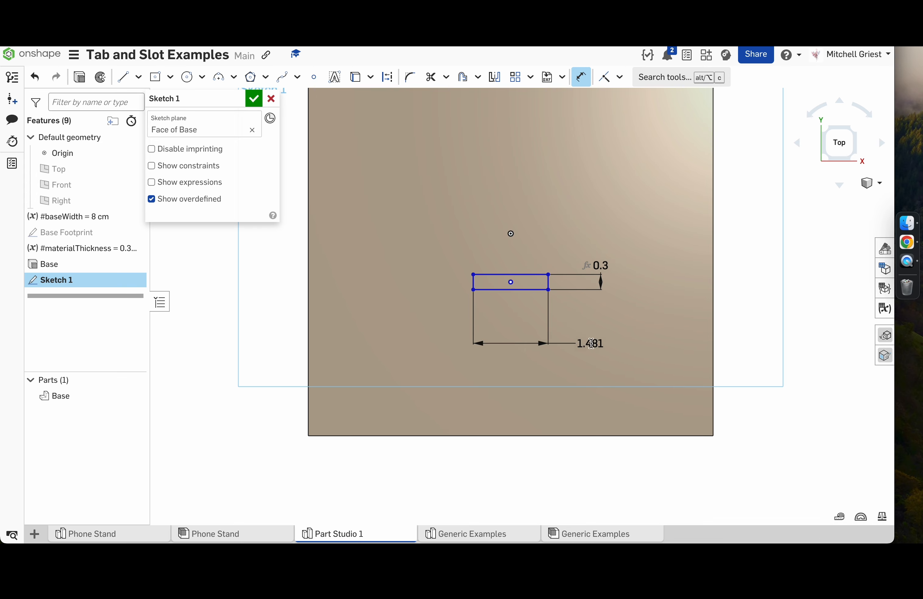
click(592, 343)
text(#)
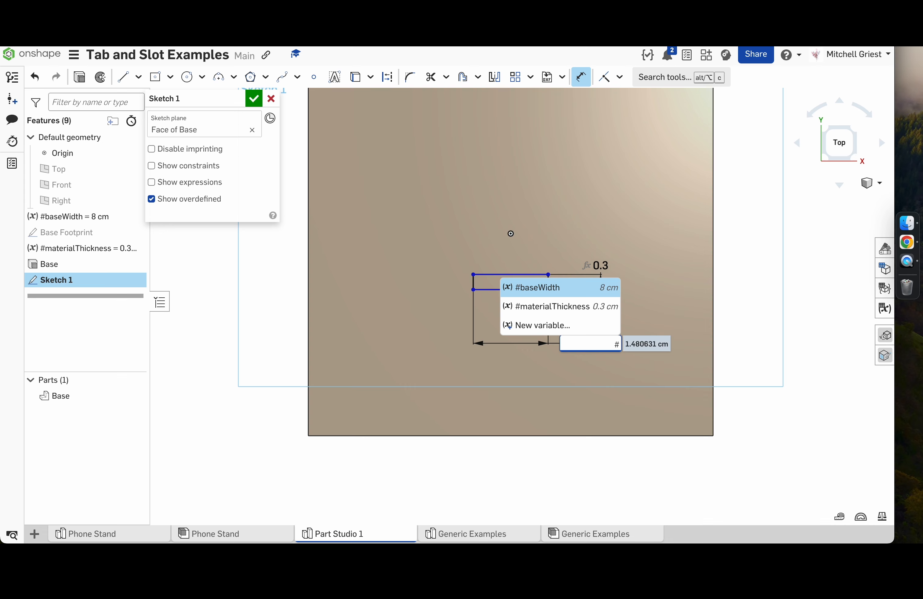
text(shortSlotWidth)
key(Return)
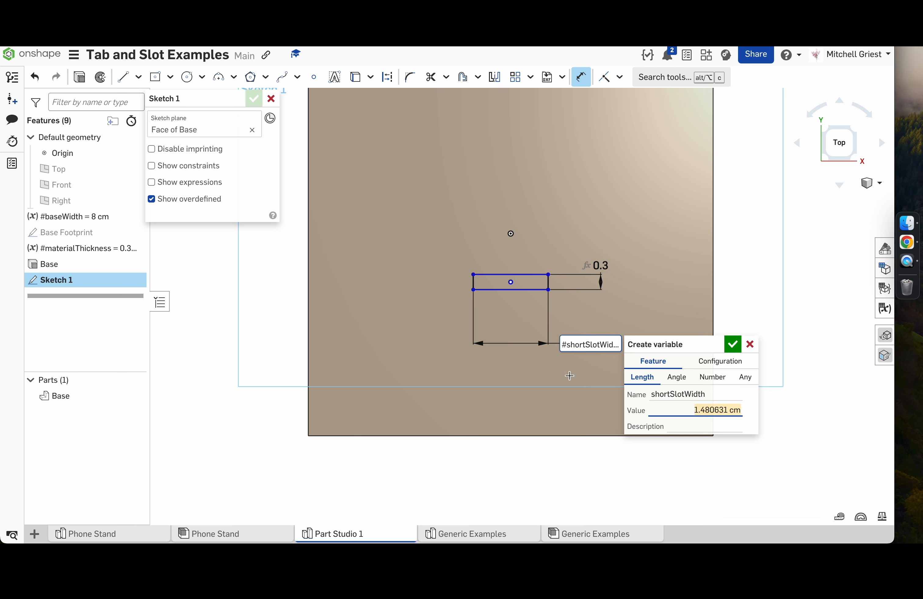
text(1.5 cm)
key(Return)
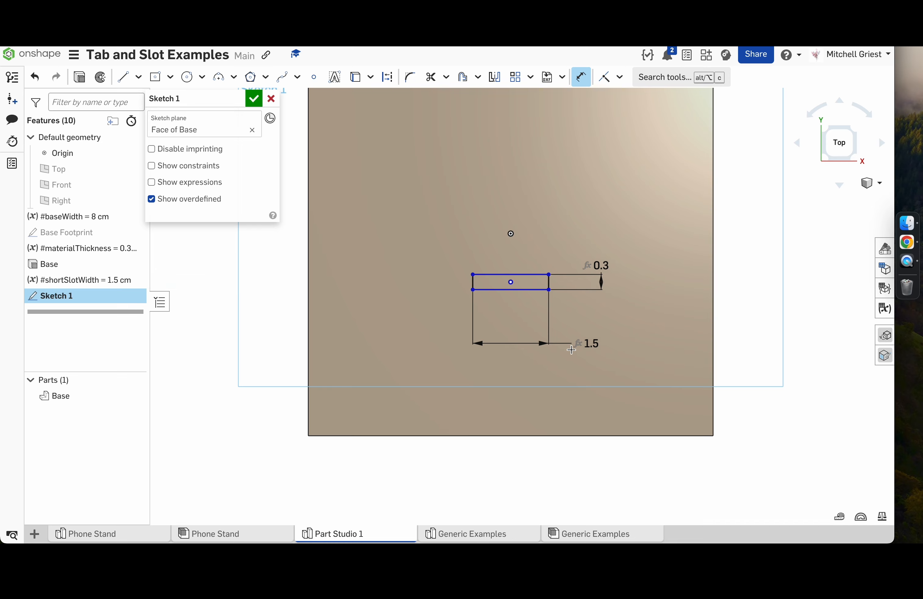
drag(590, 344, 607, 244)
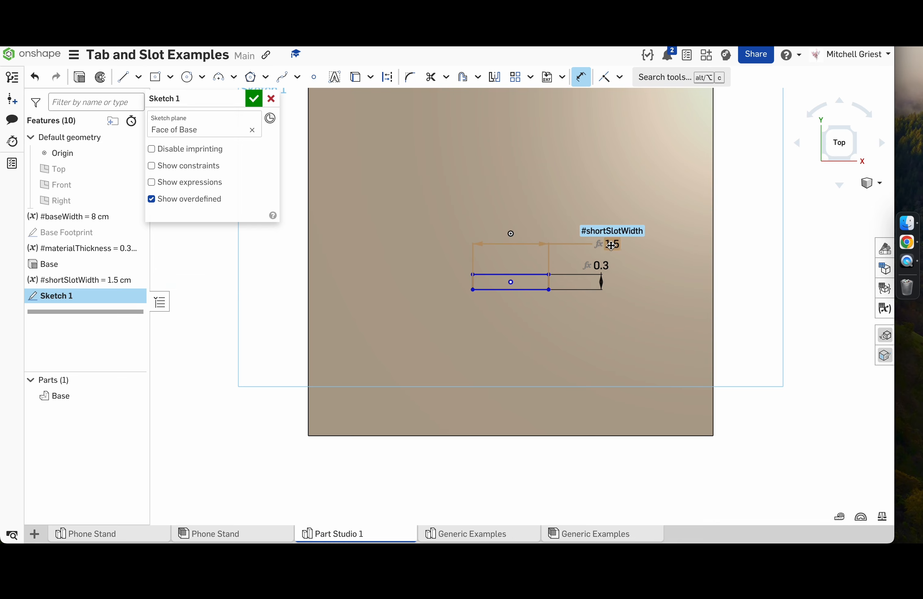
key(Escape)
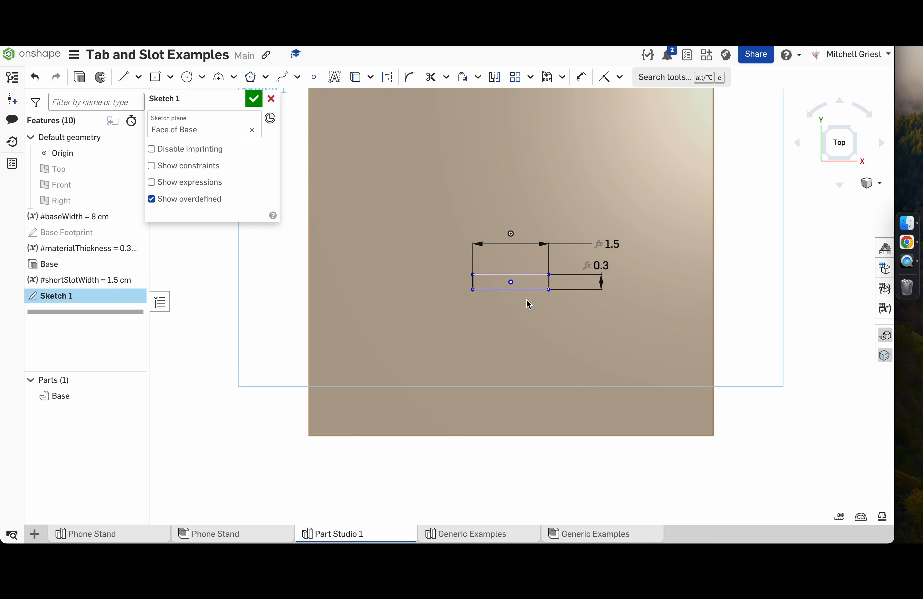
- Move the slot rectangle toward the plate's front edge and dimension the gap between its front side and that edge as 0.3 cm
drag(550, 294, 601, 397)
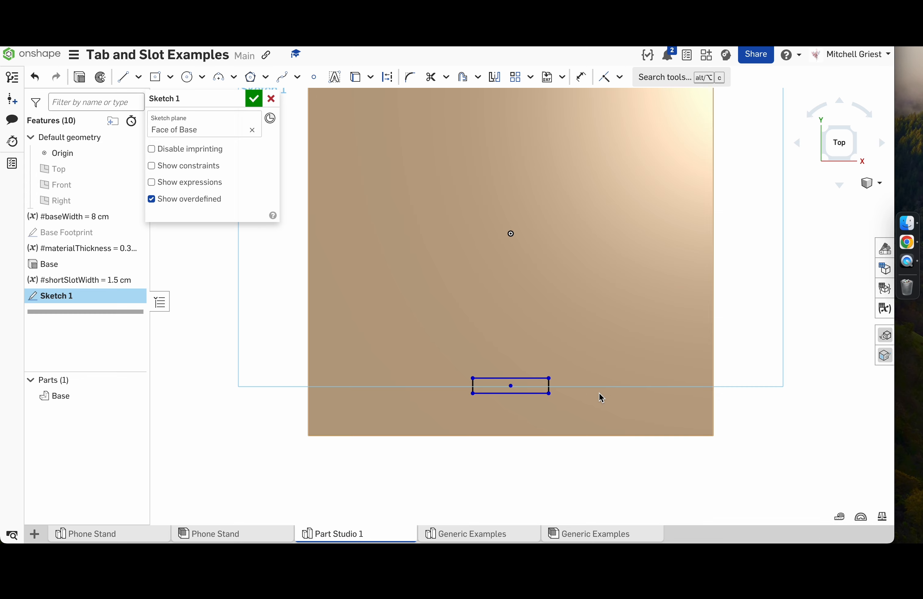
key(d)
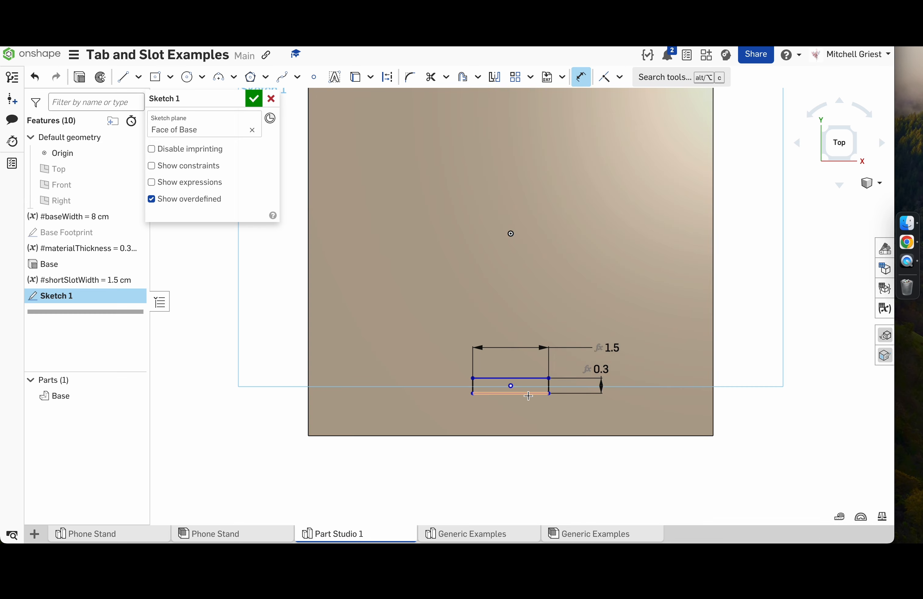
click(528, 395)
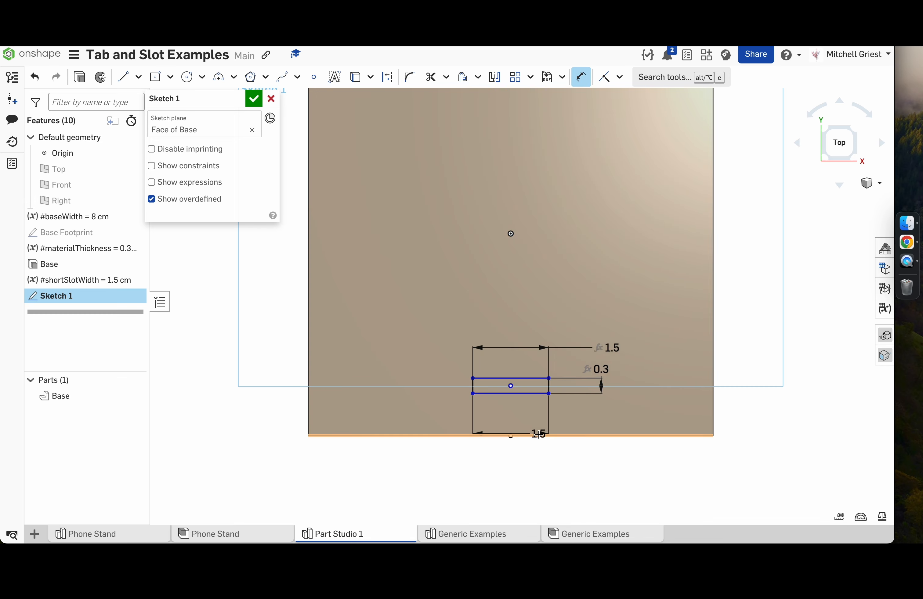
click(538, 435)
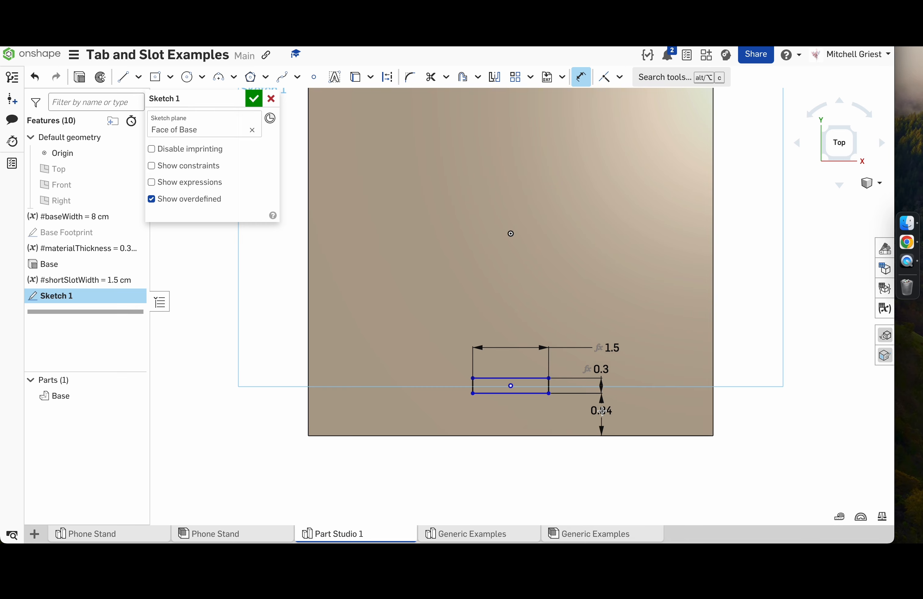
click(567, 470)
mouse_move(608, 539)
text(.3)
key(Return)
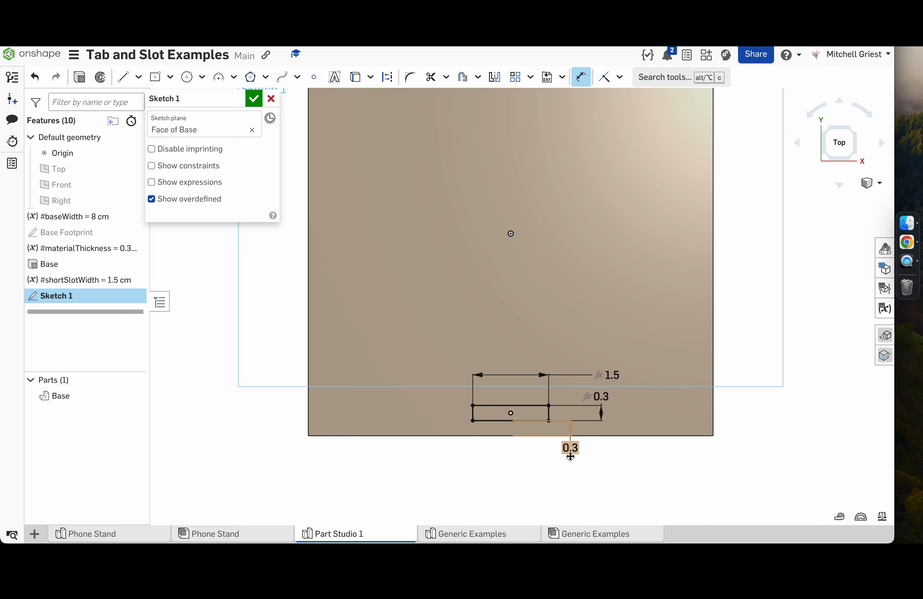
- Rename the sketch as Front Stop Slot and finish it
click(238, 99)
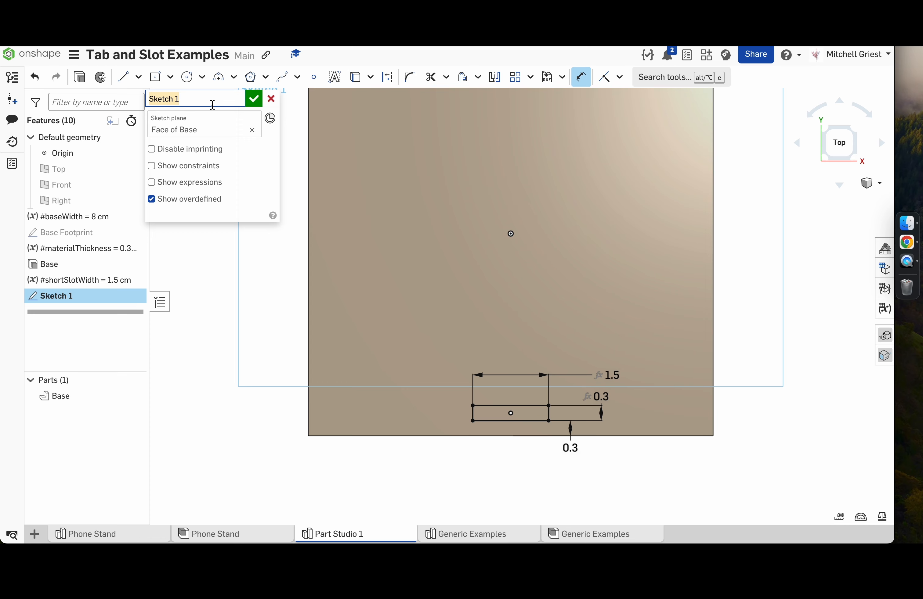
text(S)
text(ront Stop )
text(Slot)
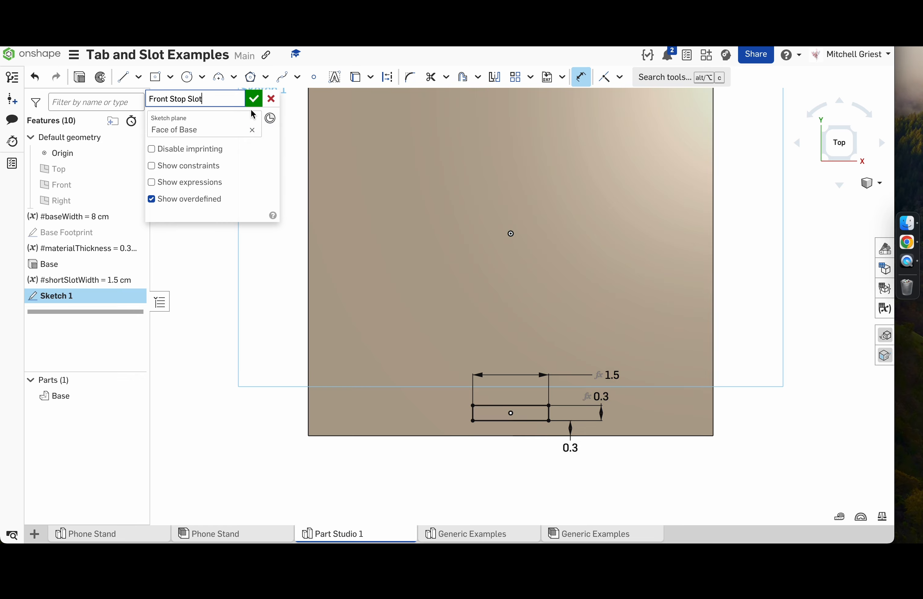
click(254, 99)
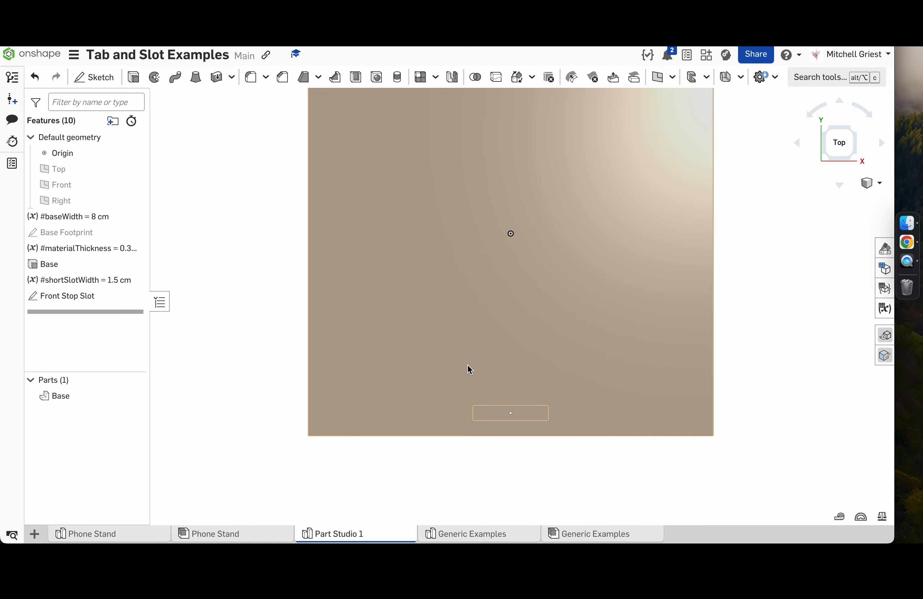
- Cut the Front Stop Slot sketch through all of the Base with a Remove extrude named Front Stop Slot
key(shift+7)
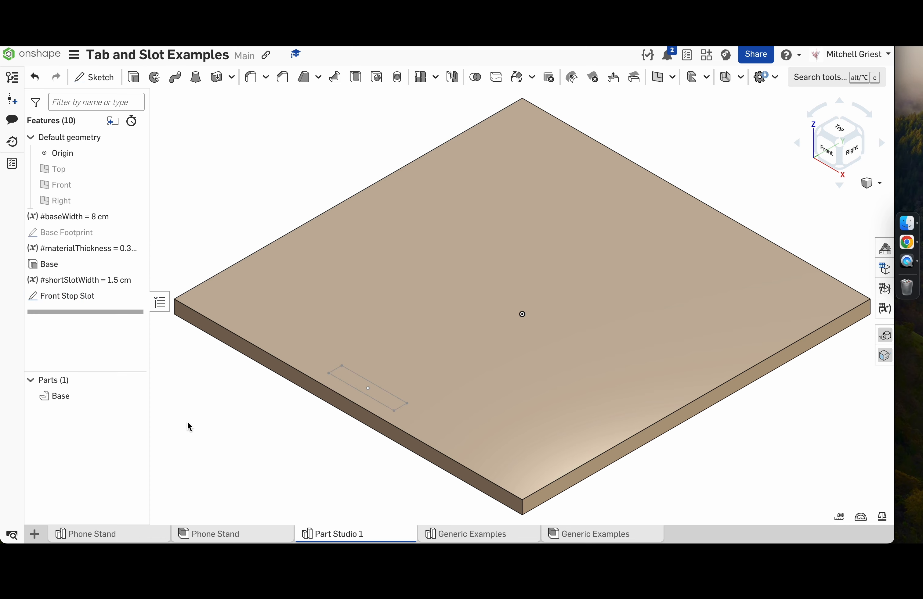
click(81, 295)
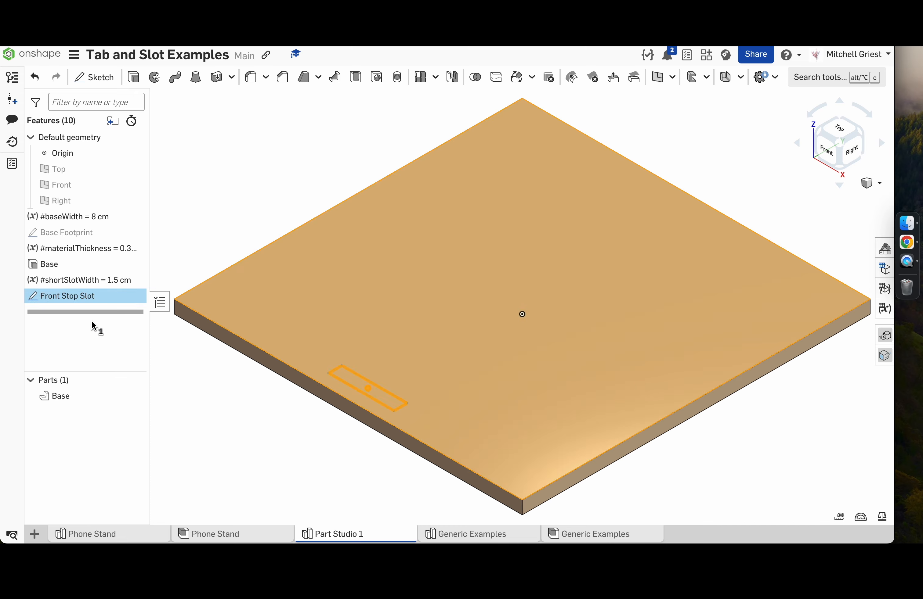
click(135, 77)
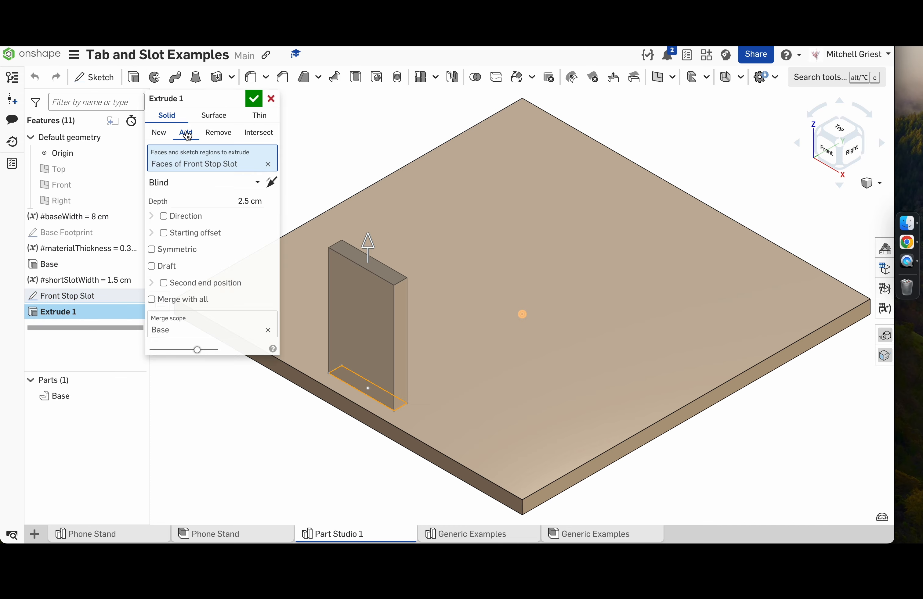
click(218, 136)
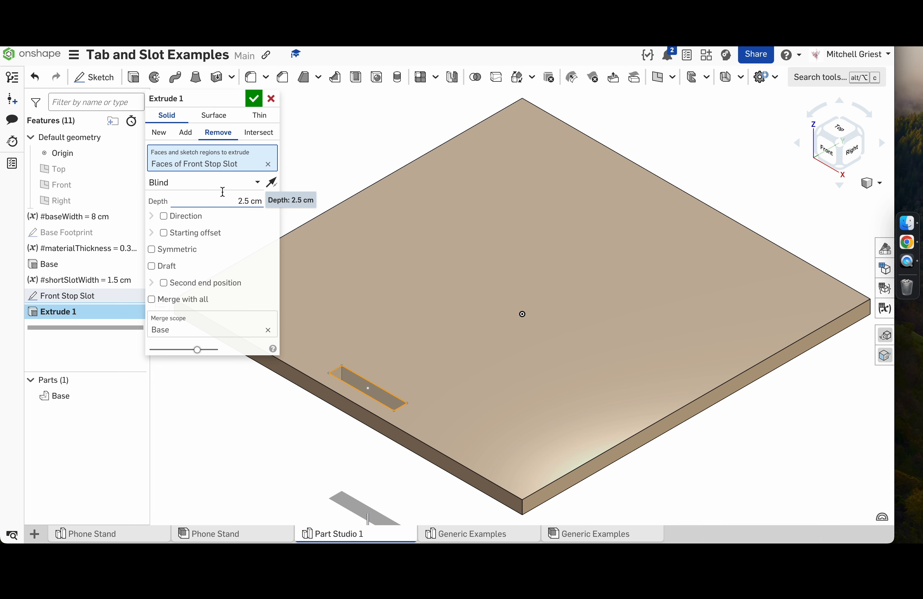
click(229, 183)
click(207, 281)
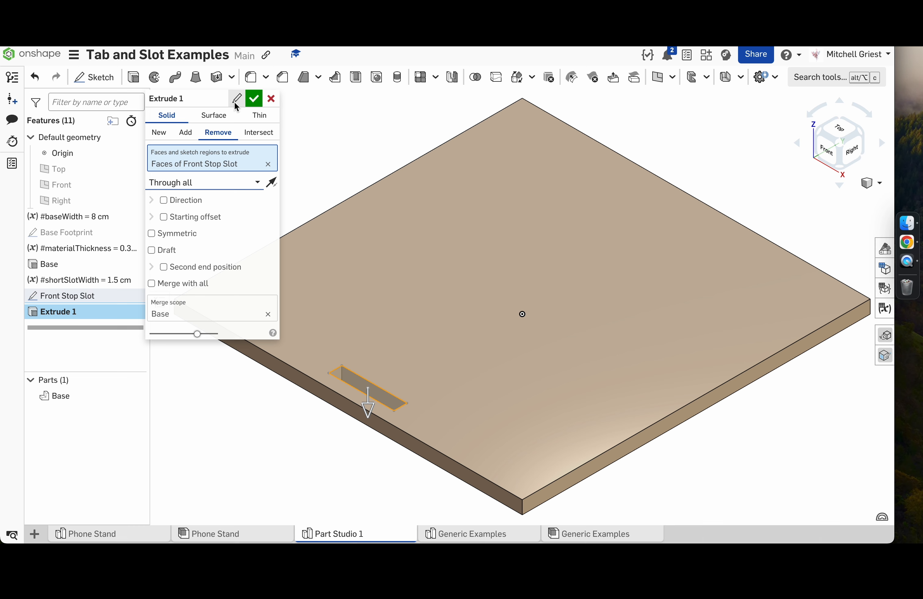
click(235, 102)
text(Front)
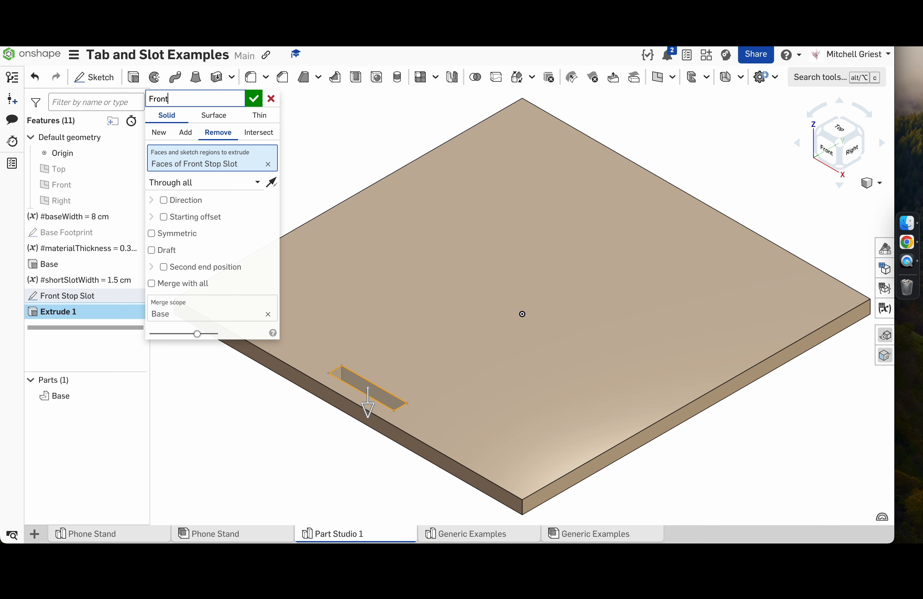
text( Stop Slot)
click(254, 100)
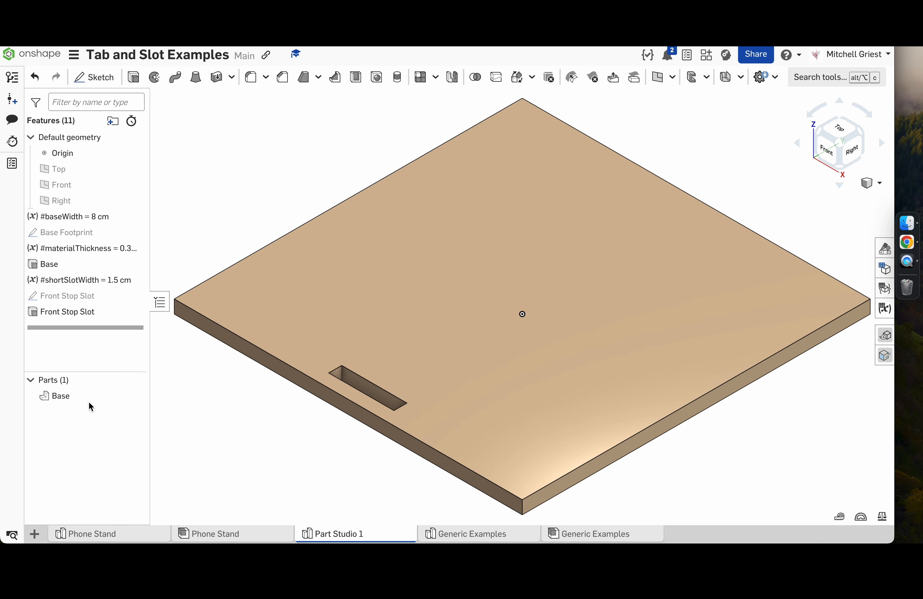
- Set the #materialThickness variable to 1 cm
mouse_move(276, 411)
right_down()
mouse_move(270, 457)
mouse_move(278, 371)
mouse_move(278, 406)
right_up()
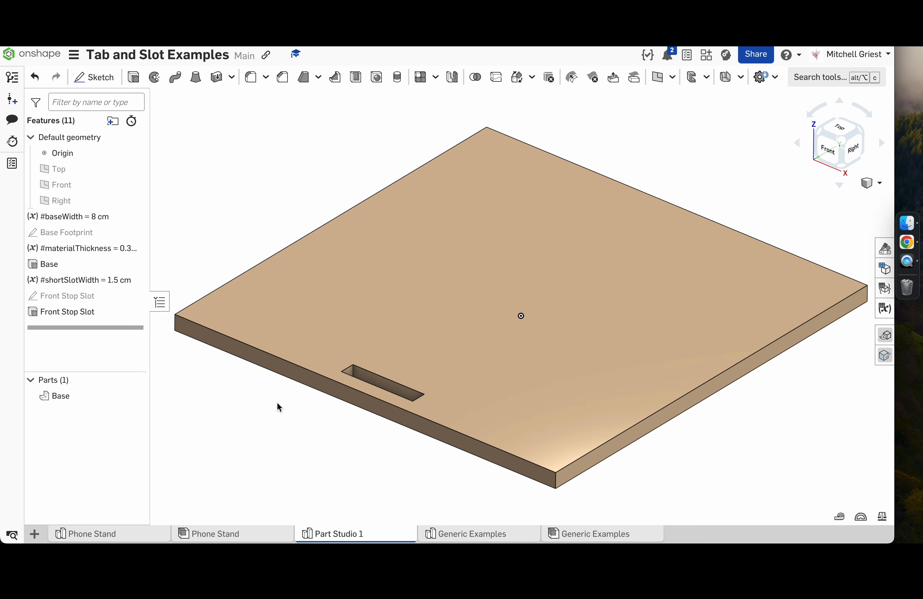
double_click(72, 249)
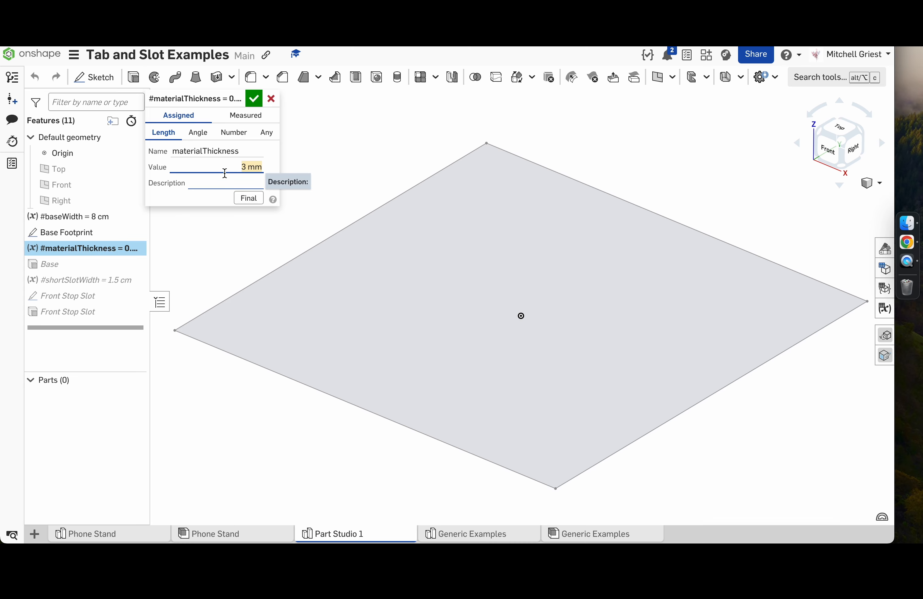
key(BackSpace)
text(7 cm)
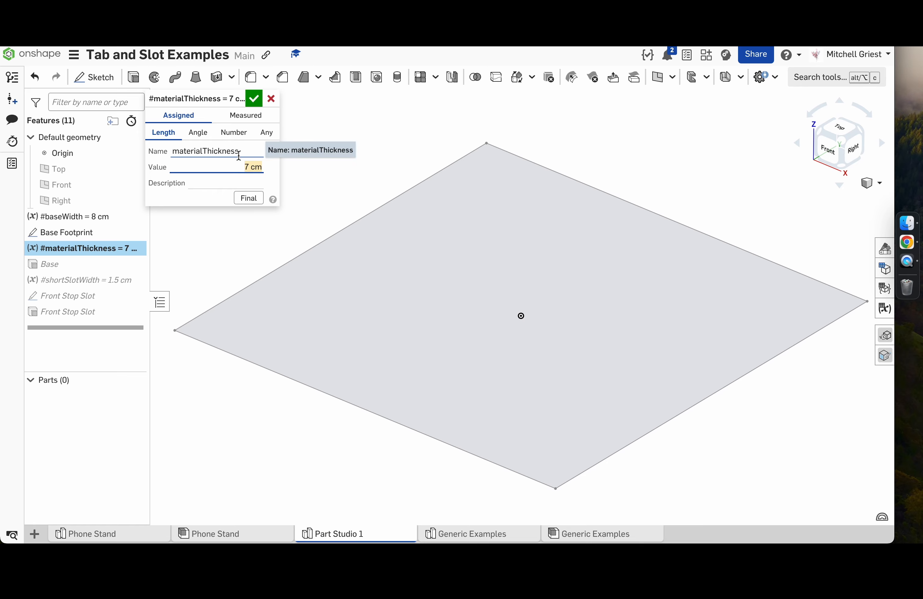
text(1 cm)
click(254, 99)
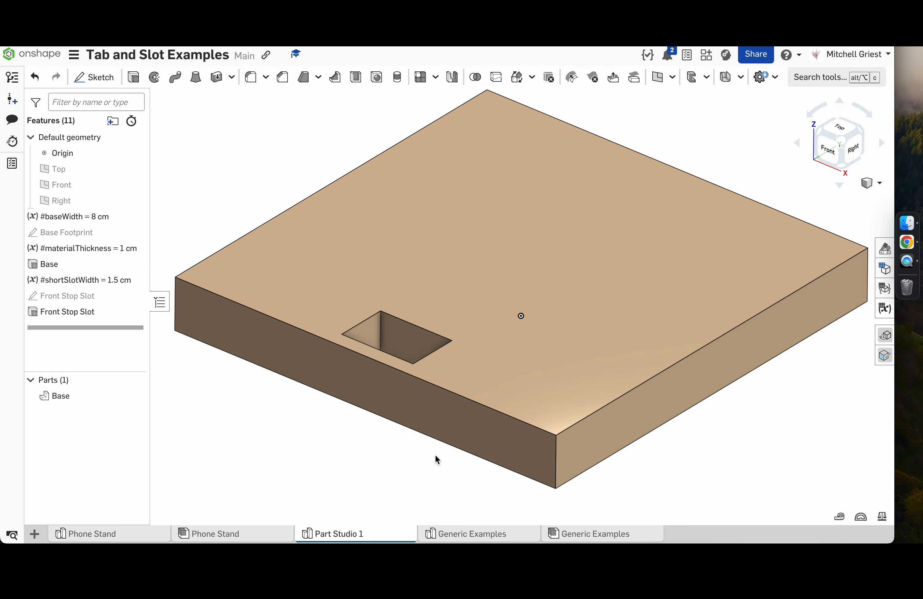
- Inspect the plate's front face and measure the slot's short top edge
click(465, 427)
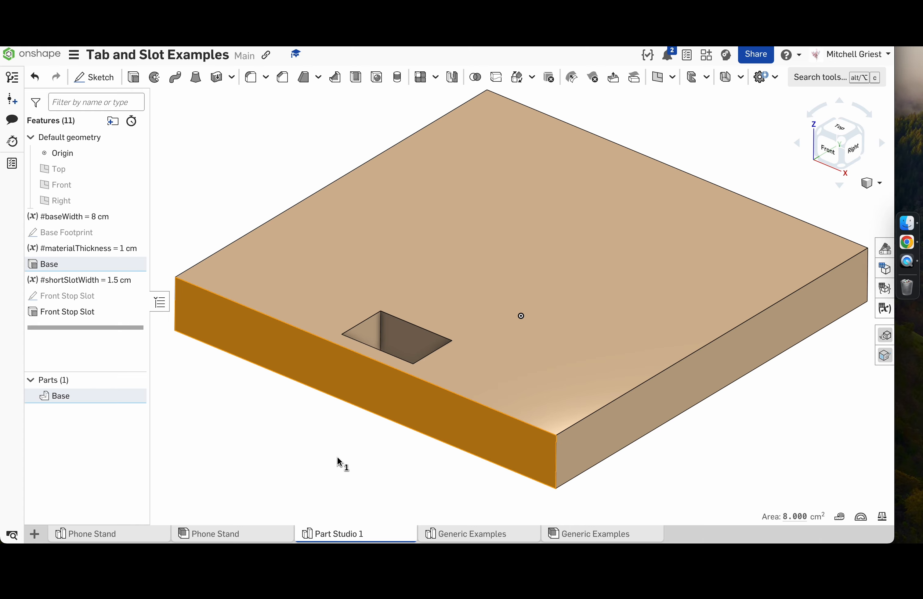
click(338, 462)
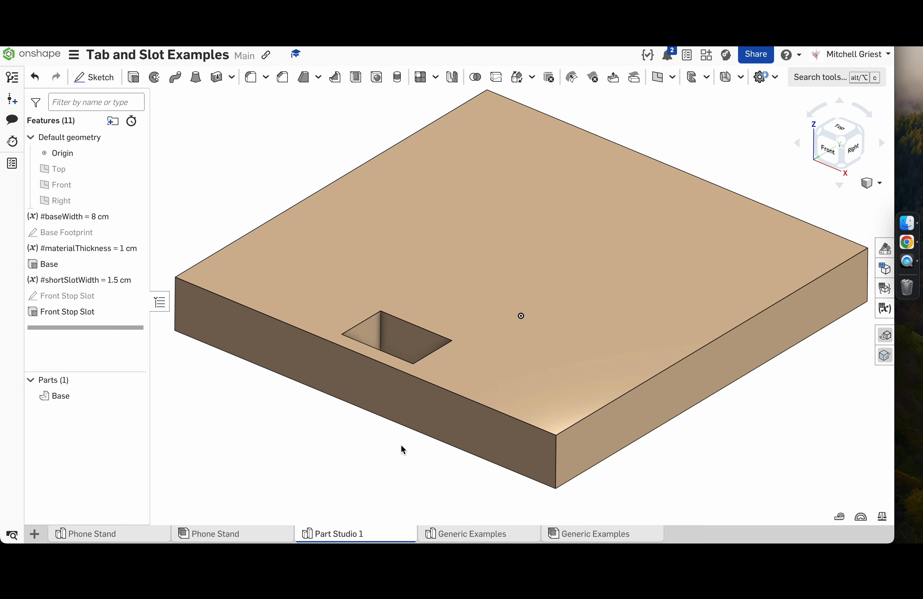
click(428, 355)
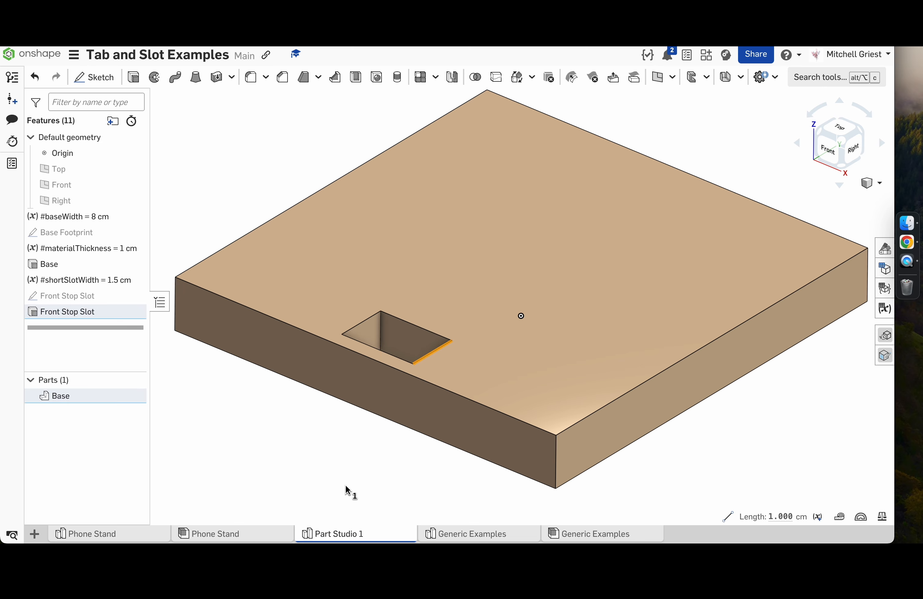
- Set the #materialThickness variable to 3 mm
click(348, 491)
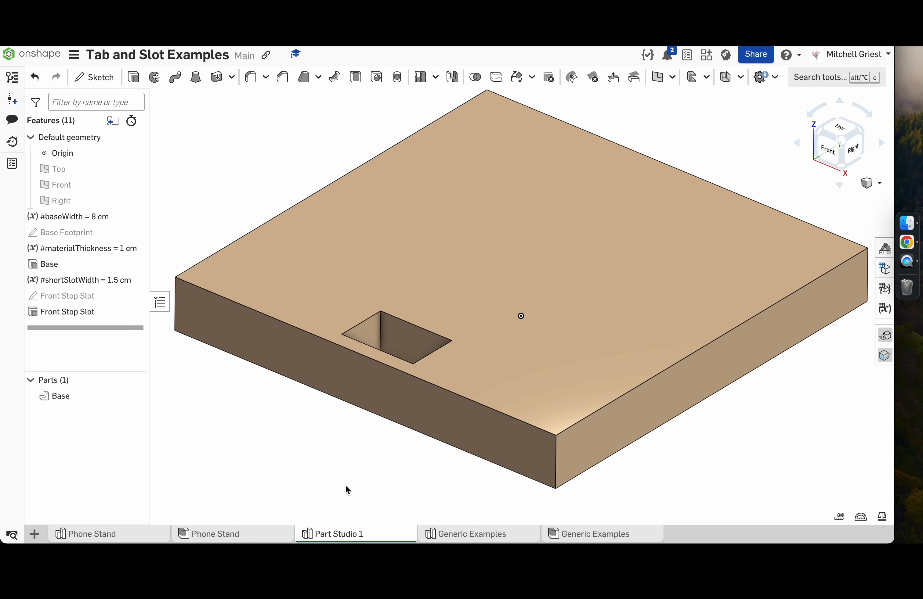
double_click(83, 251)
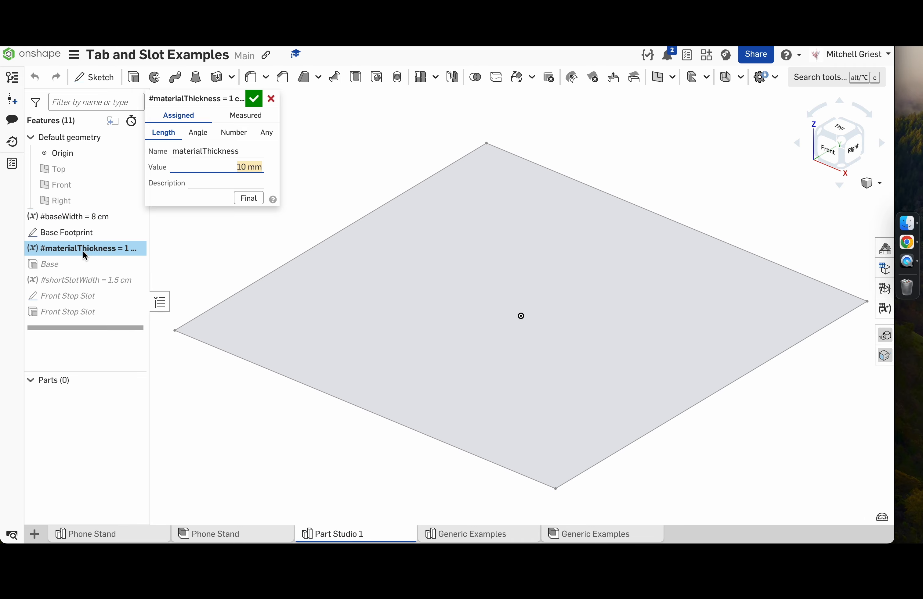
text(3mm)
key(Return)
click(253, 99)
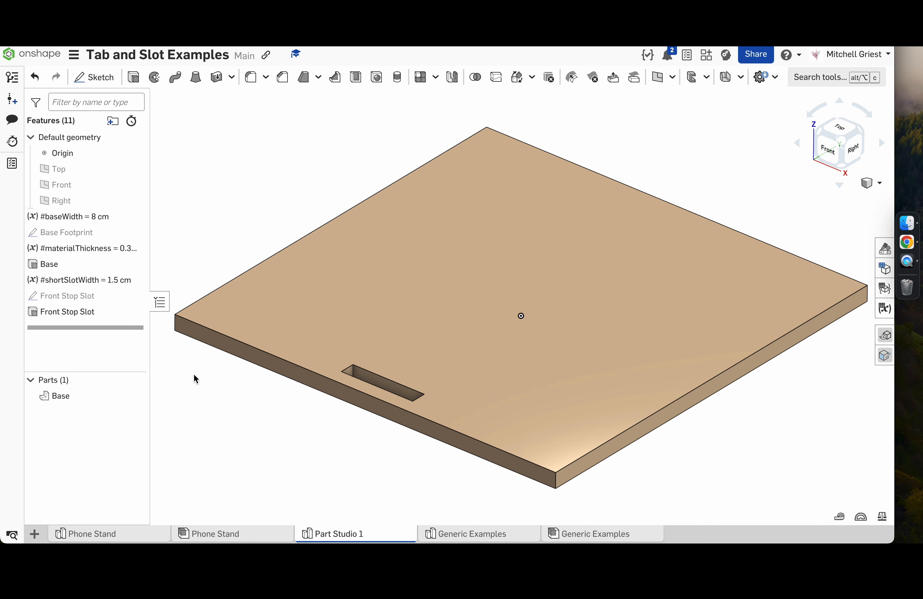
- Examine the slotted base in the Phone Stand assembly, and return to Part Studio 1
click(206, 534)
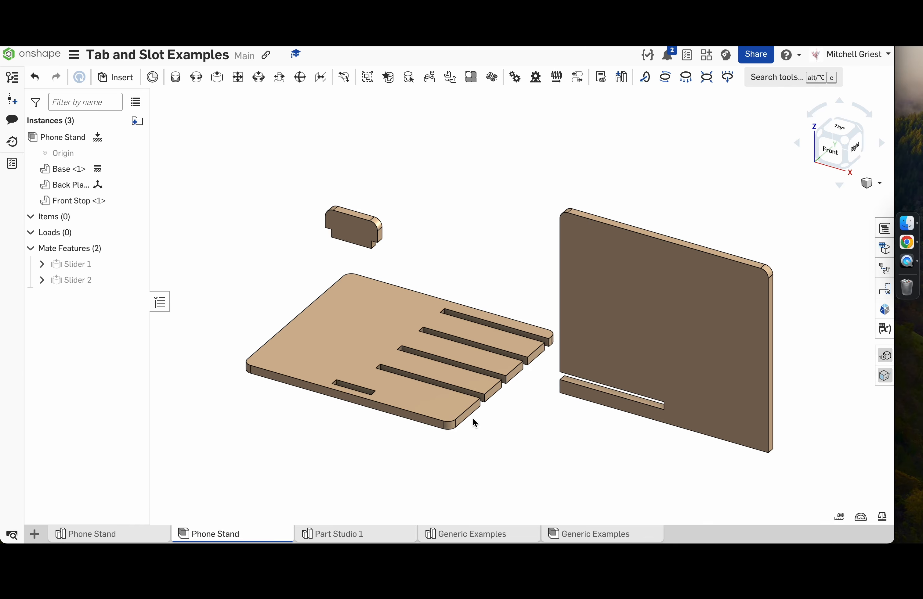
mouse_move(344, 539)
click(308, 437)
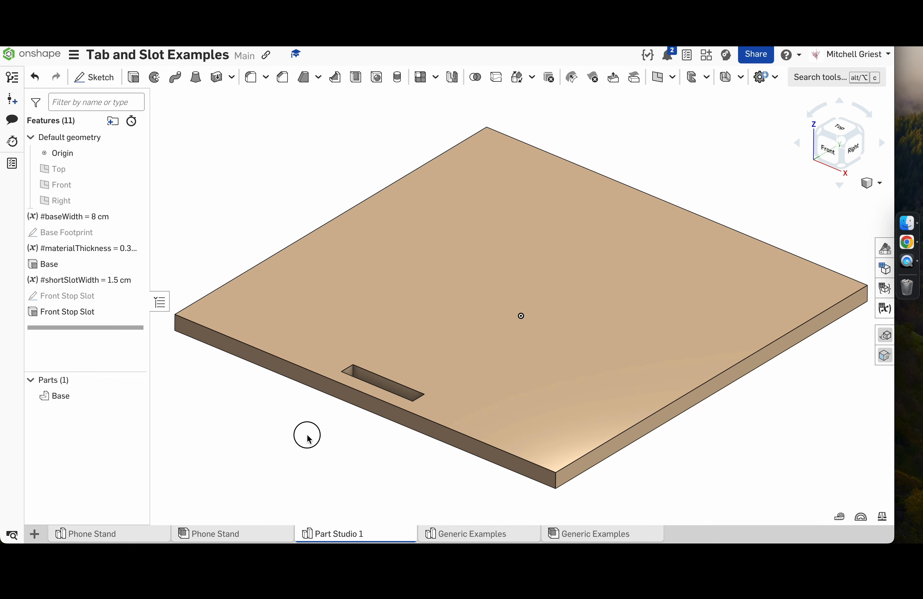
click(300, 302)
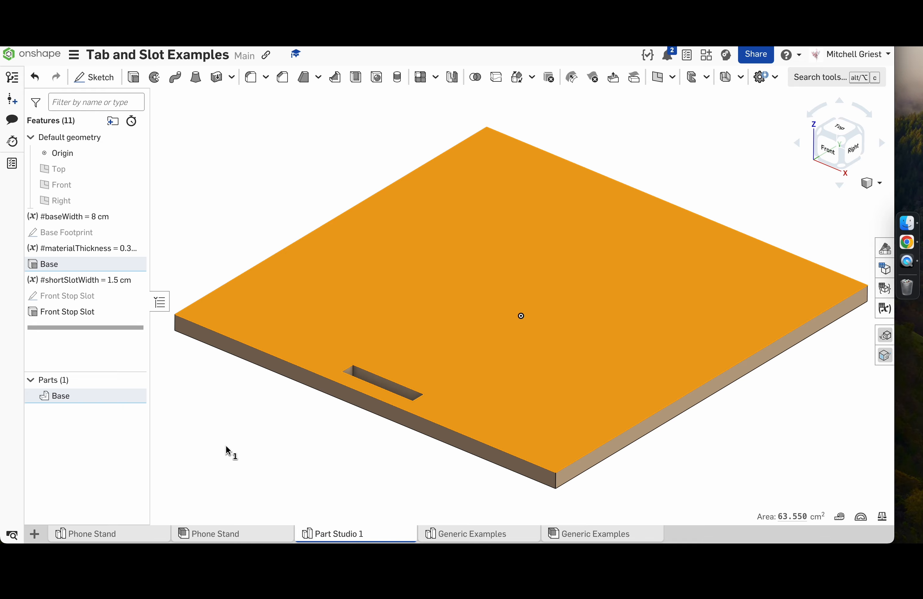
click(93, 77)
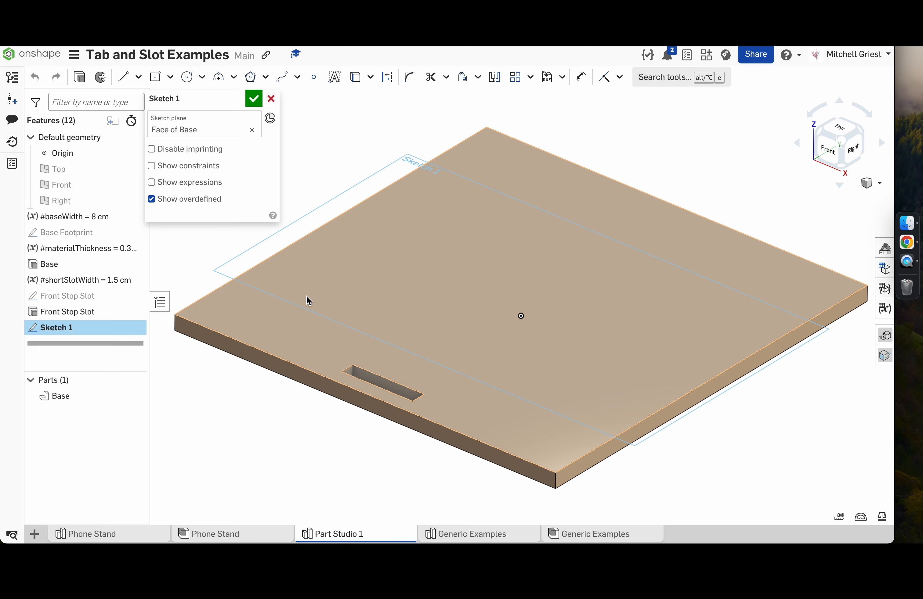
key(n)
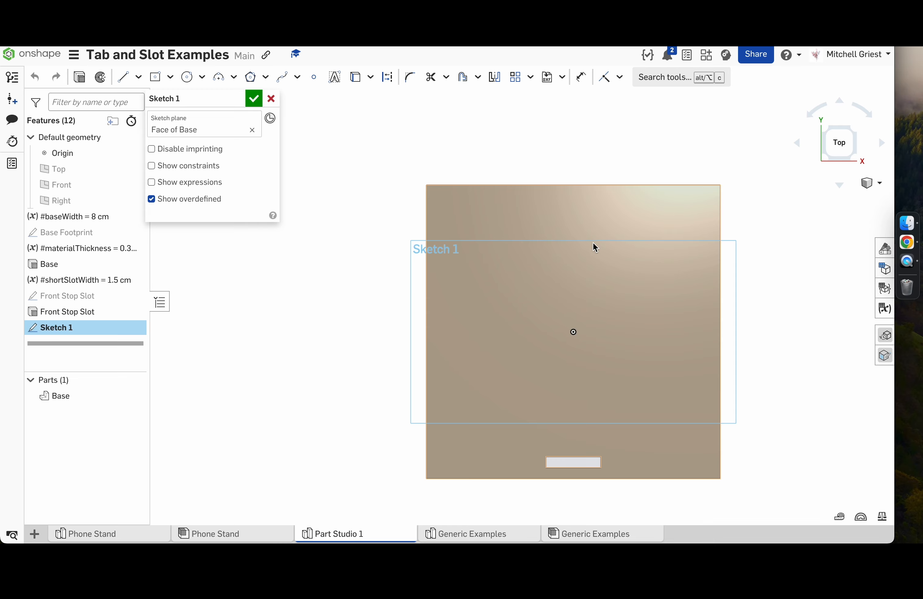
click(171, 82)
click(186, 99)
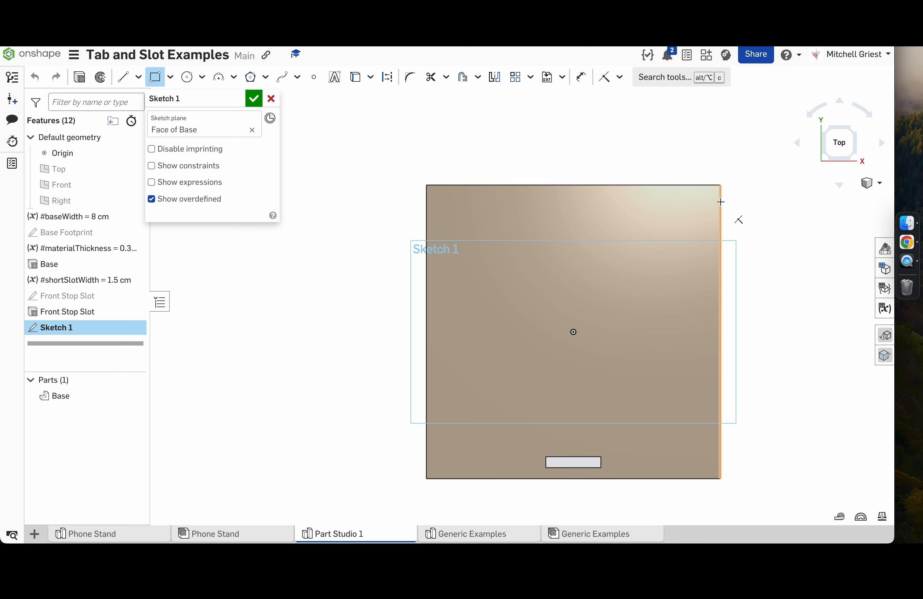
click(720, 202)
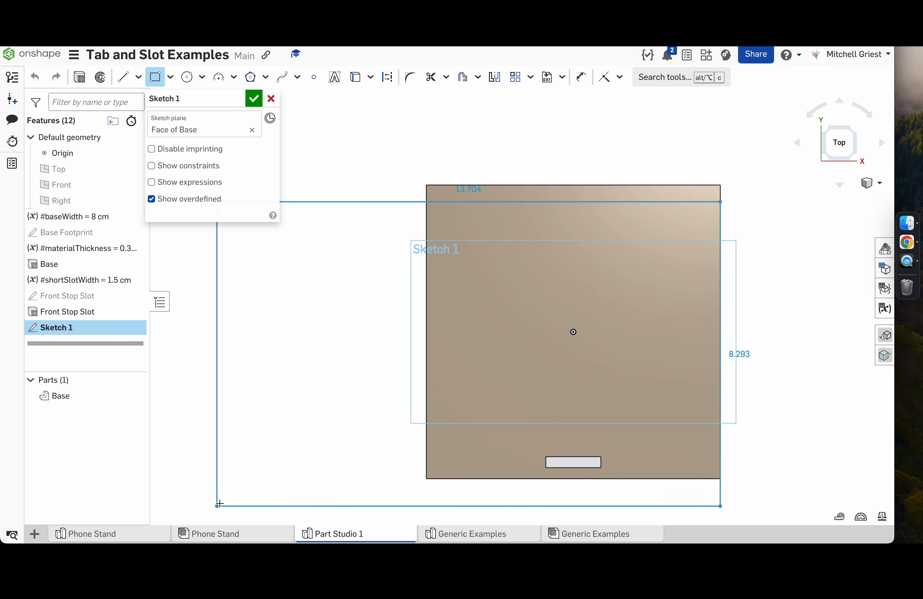
click(271, 99)
- Slide the back plate into and out of the base's slots in the Phone Stand assembly, and return to Part Studio 1
click(241, 534)
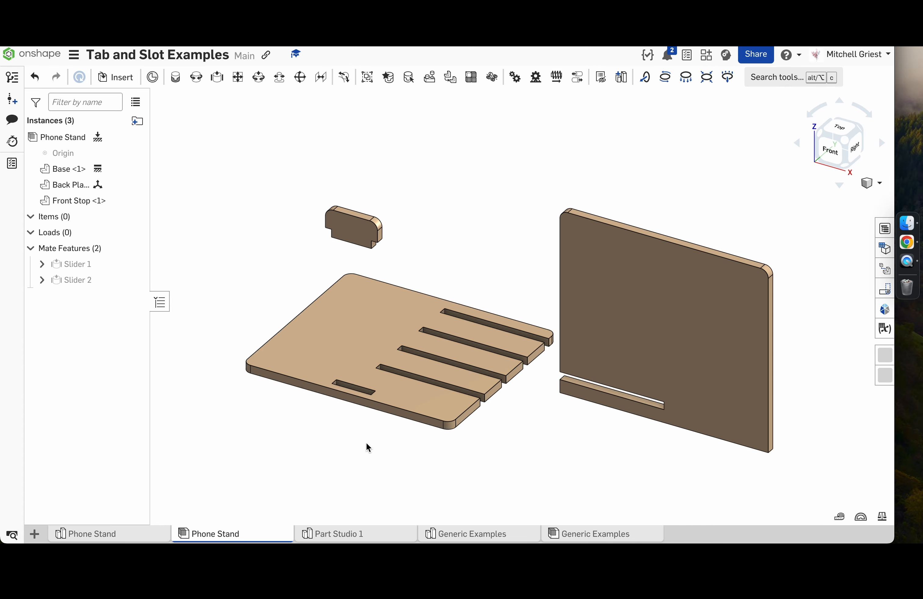
drag(632, 315, 562, 299)
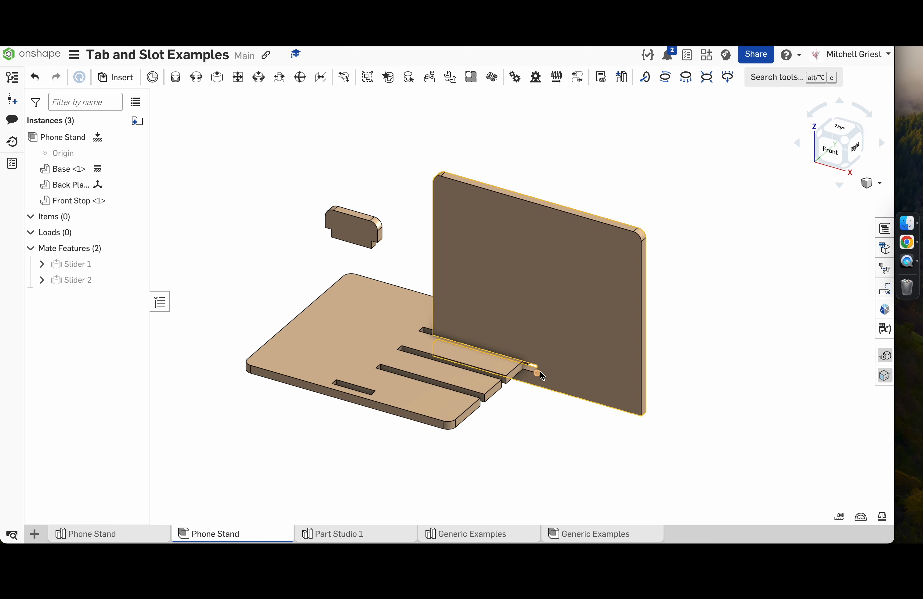
drag(575, 315, 678, 361)
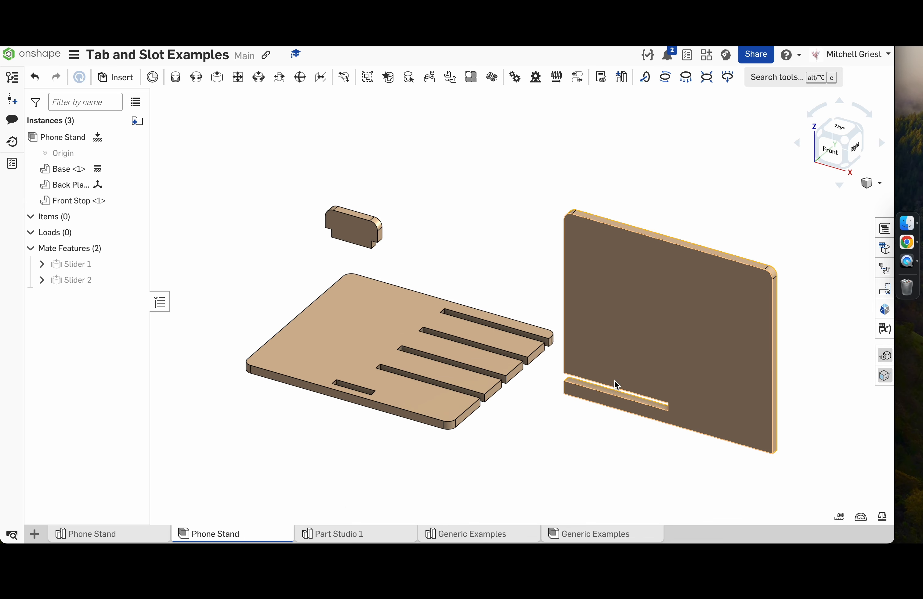
mouse_move(357, 534)
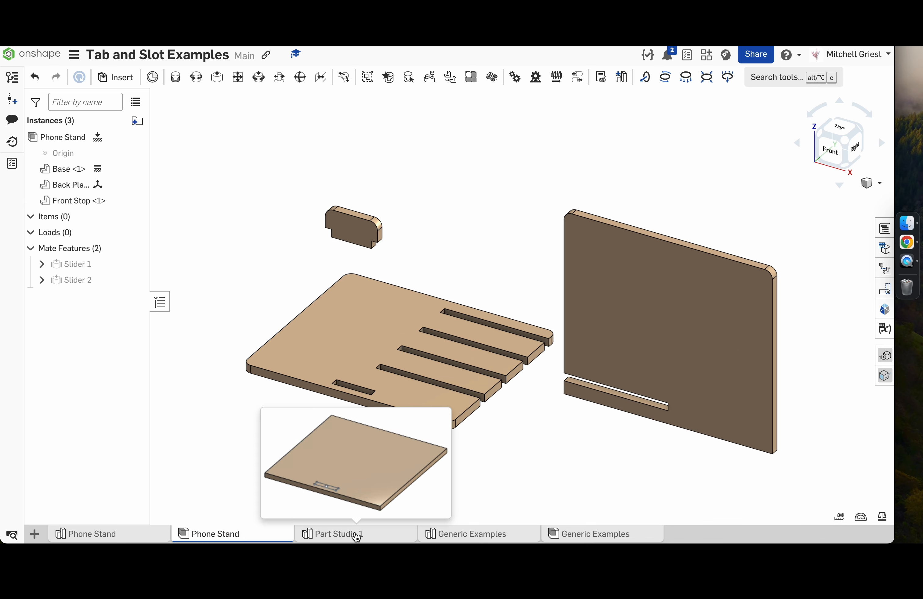
click(357, 535)
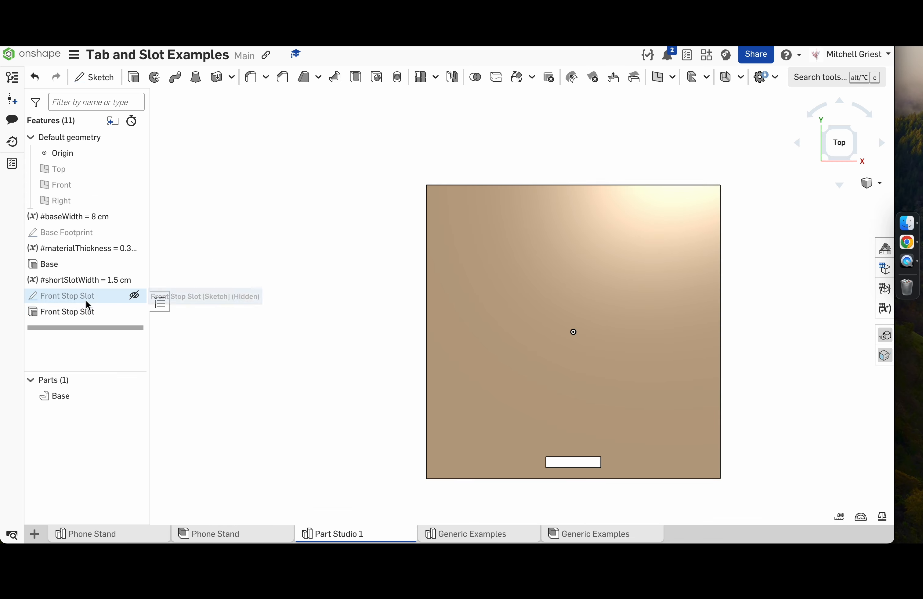
- Start a sketch on the Base's top face with a rectangle about 4 by 1.16 cm from the right edge to the origin's vertical line
click(486, 331)
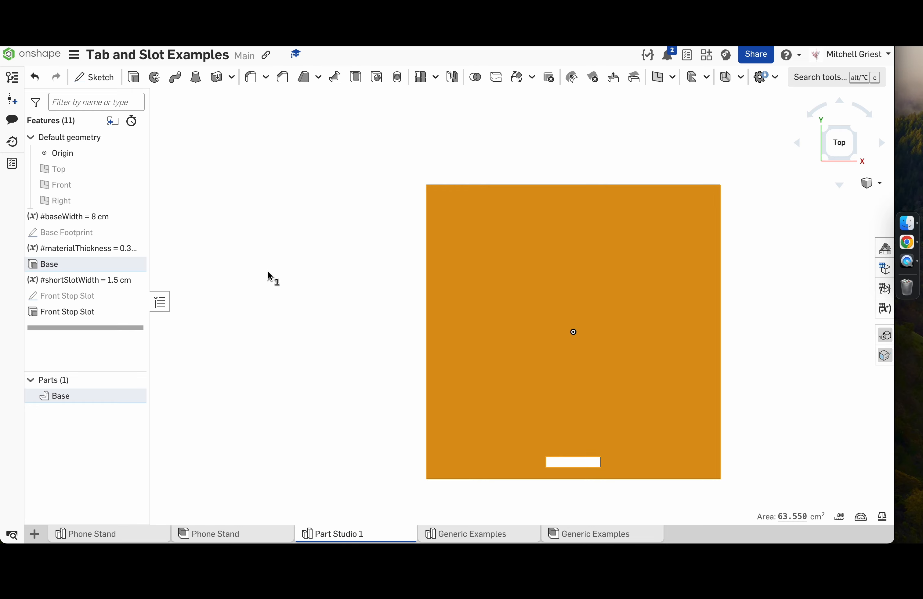
key(shift+s)
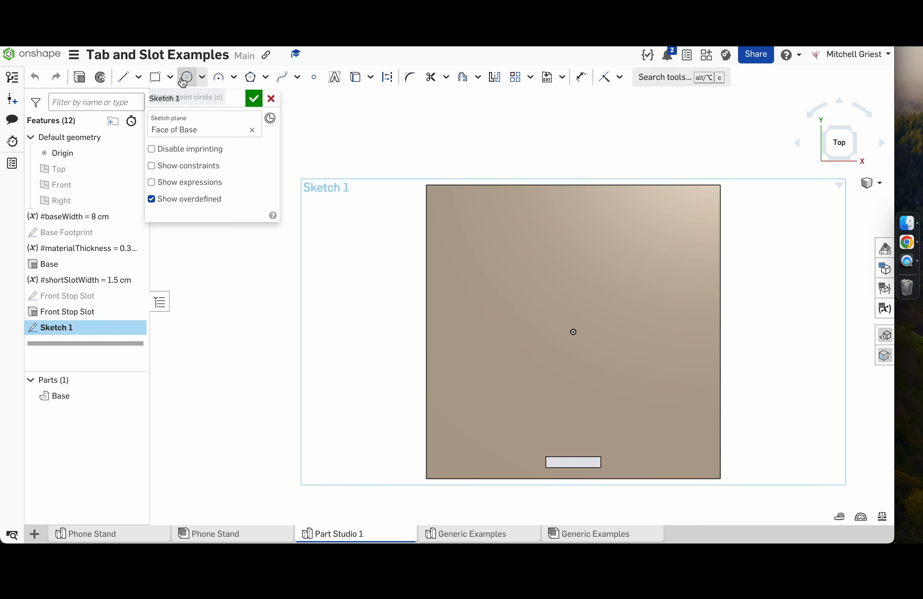
click(155, 77)
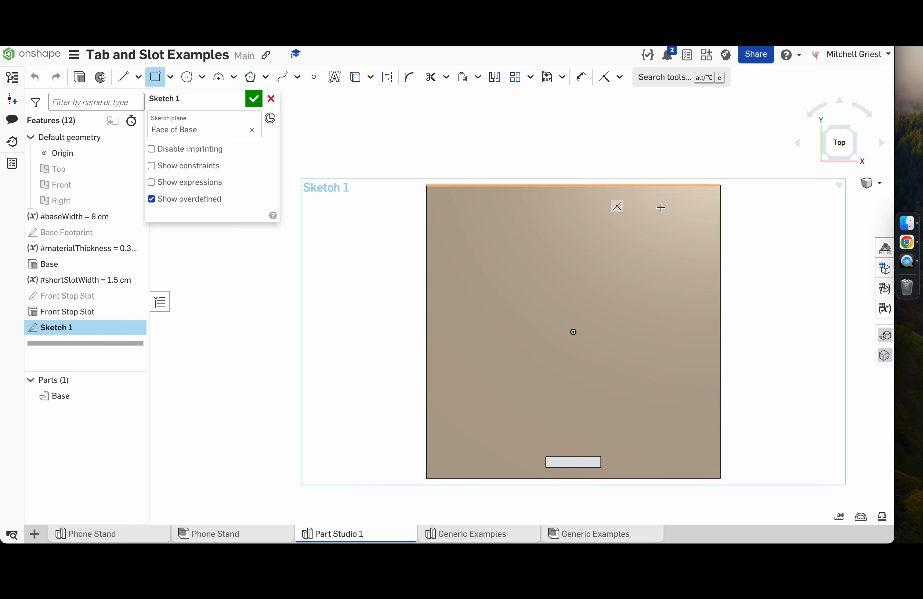
click(720, 203)
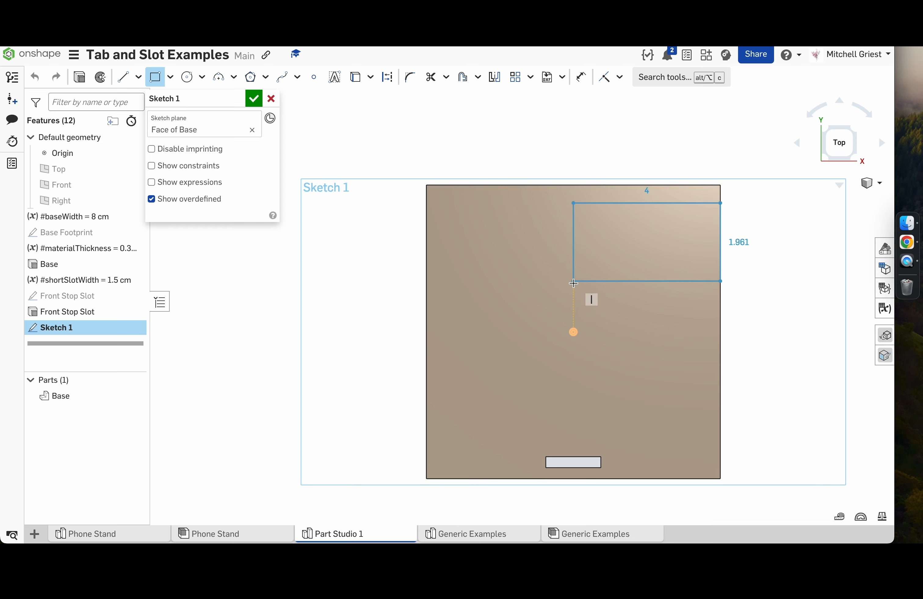
click(574, 246)
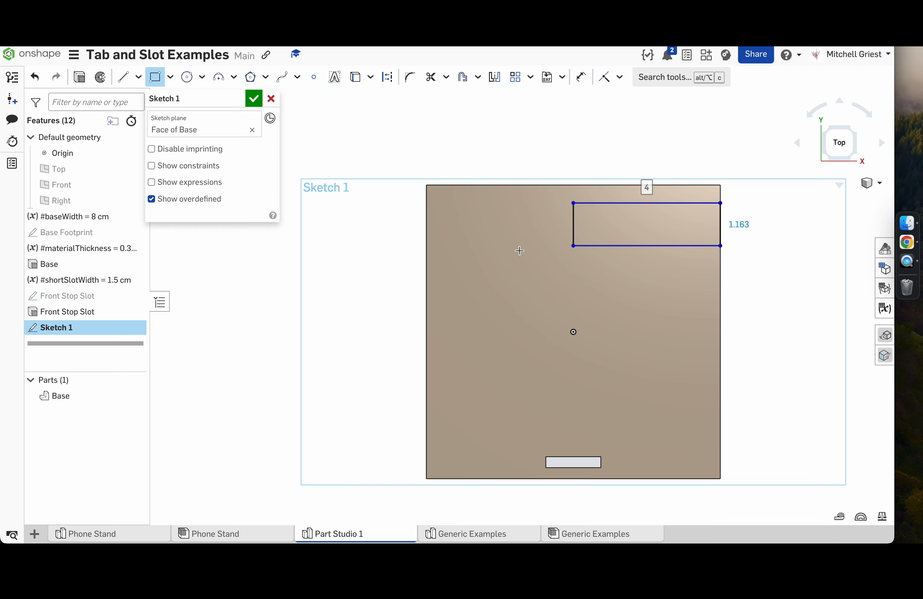
- Dimension the slot rectangle's short side with the #materialThickness variable
key(u)
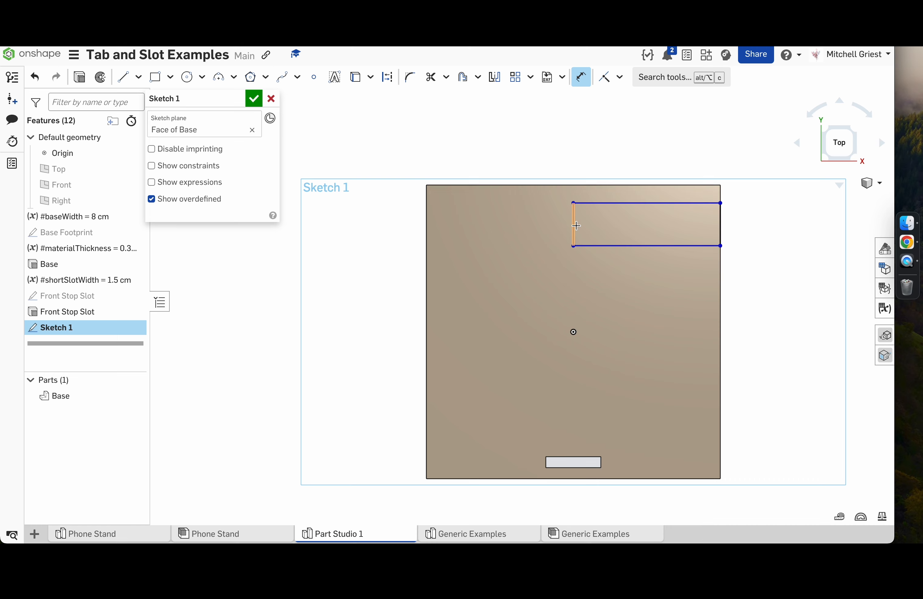
click(574, 228)
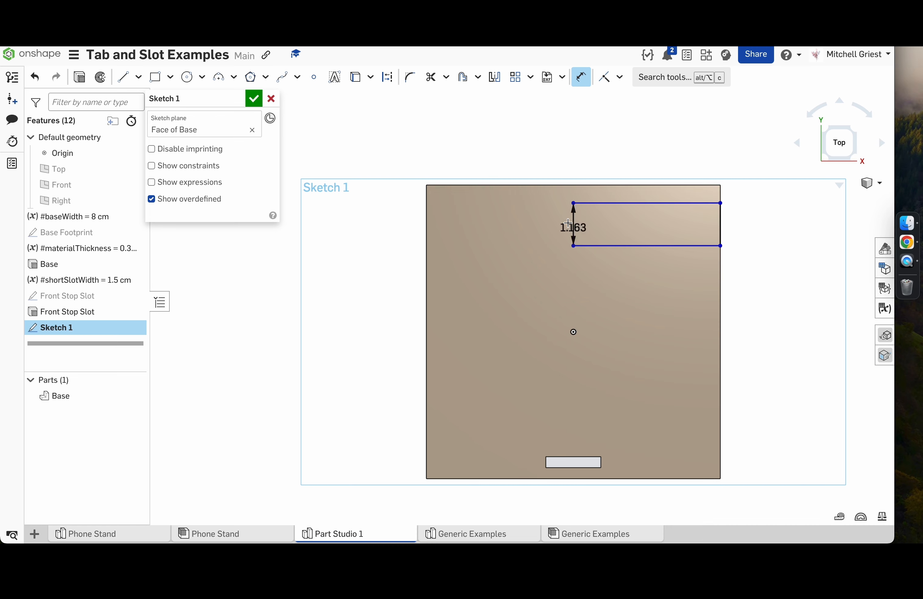
click(531, 158)
text(#materialThickness)
key(Return)
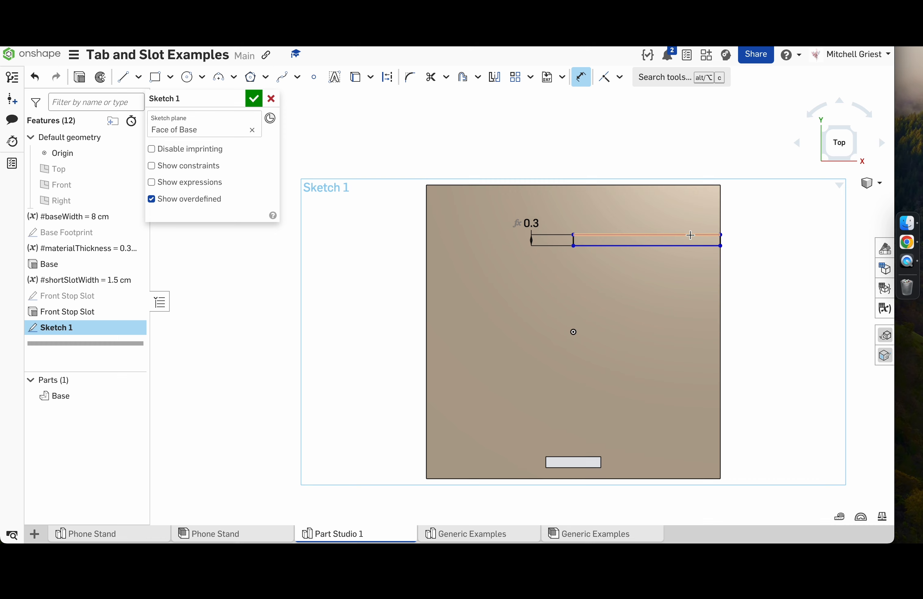
- Dimension the distance from the slot rectangle's upper line to the plate's back edge as 0.5 cm
click(626, 235)
click(626, 186)
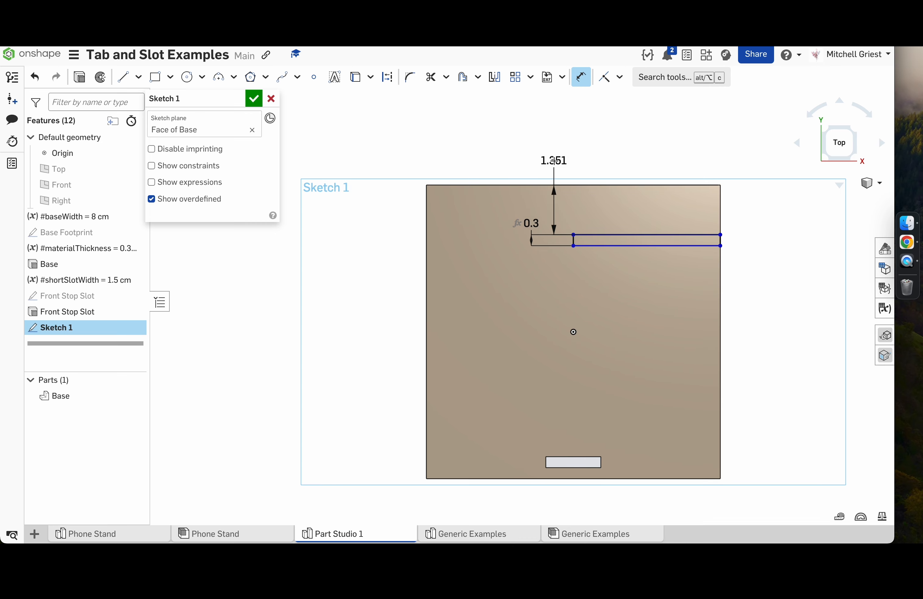
click(554, 162)
text(0.5)
key(Return)
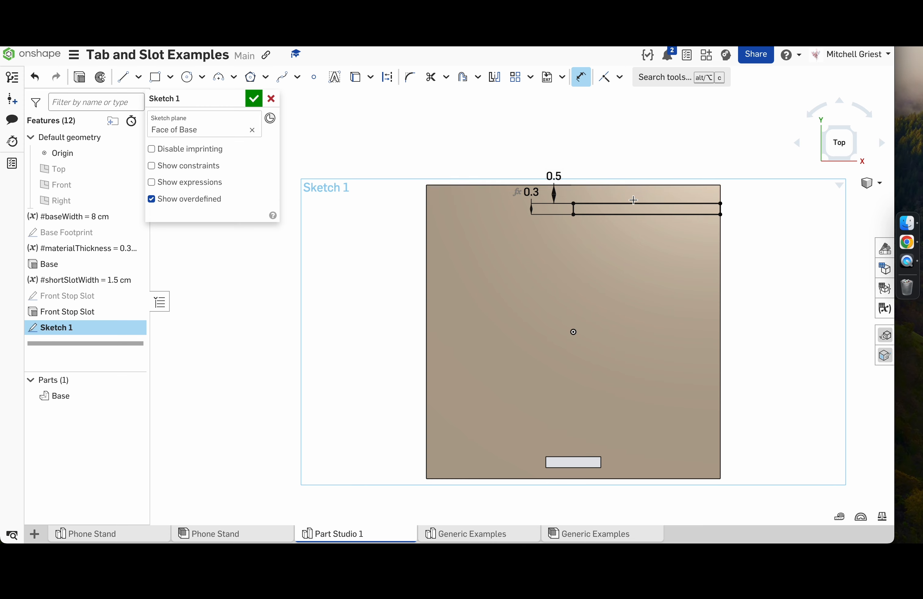
- Try offsets of 7.5 mm and 5 cm between the slot rectangle and the plate's back edge, and return to 5 mm
double_click(555, 176)
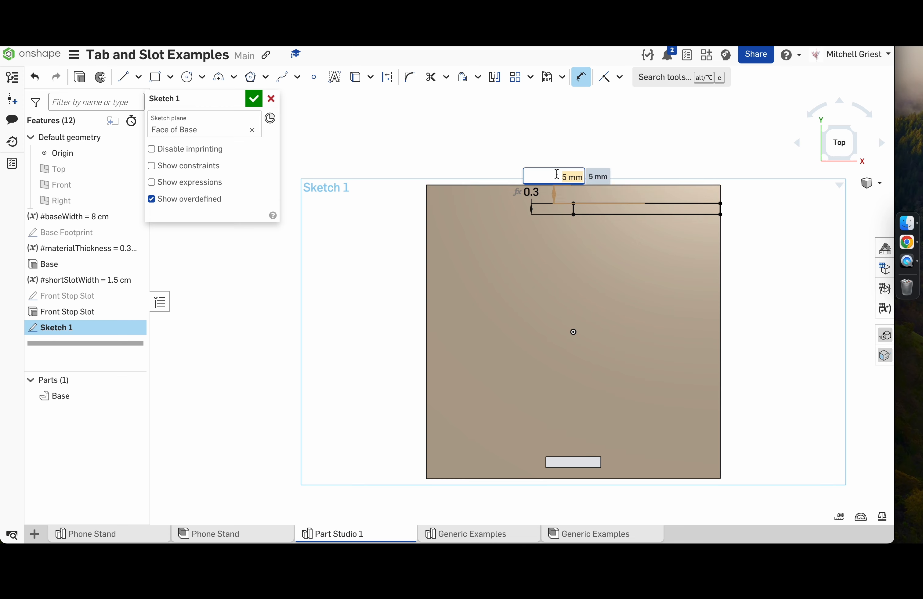
text(7.)
key(Return)
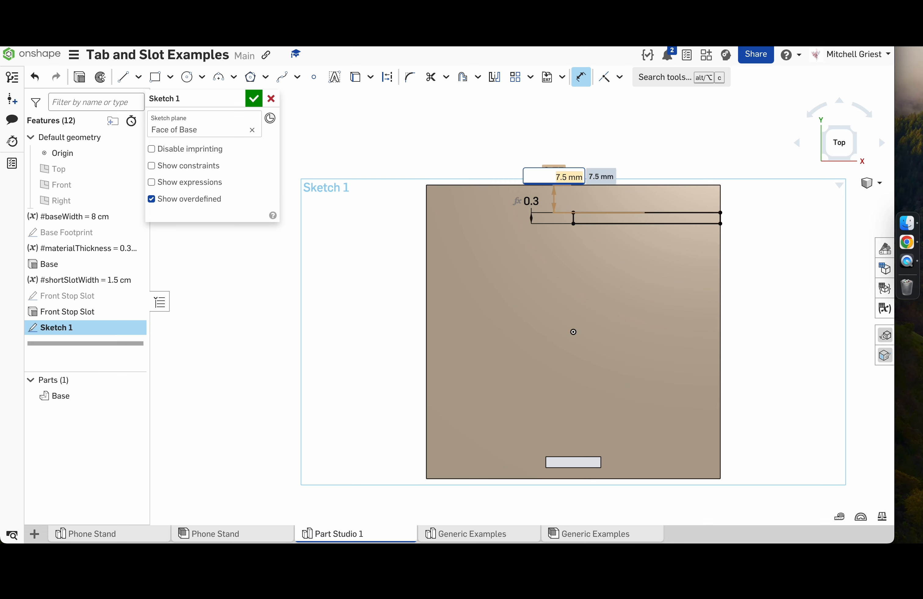
text(5 cm)
key(Return)
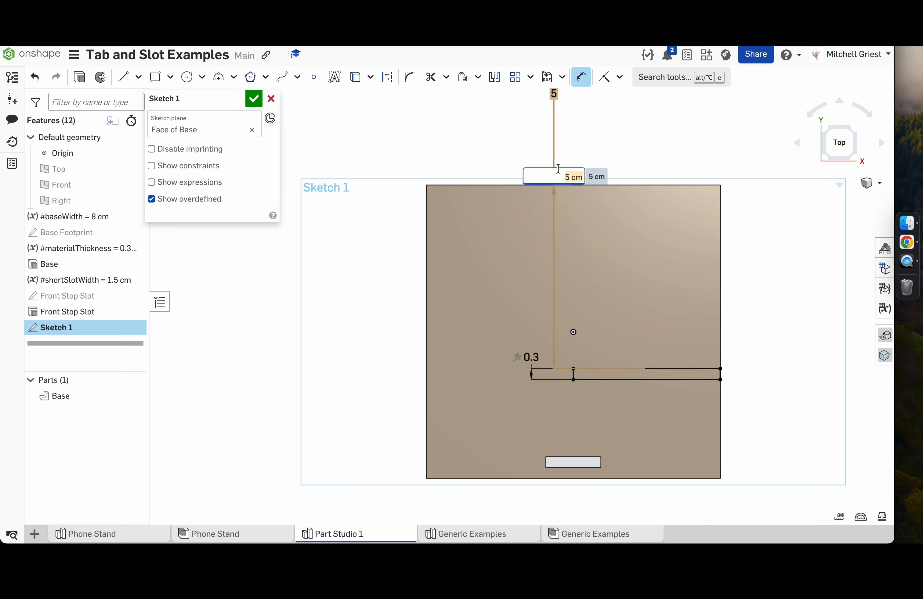
double_click(550, 98)
text(m)
click(506, 132)
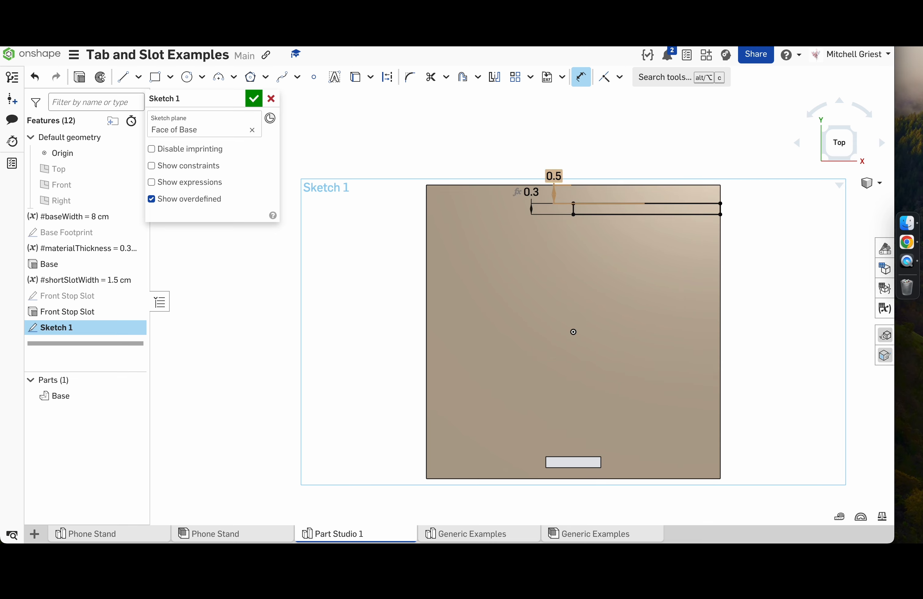
- Move the 0.5 cm dimension label farther away from the plate's back edge
drag(558, 177, 559, 158)
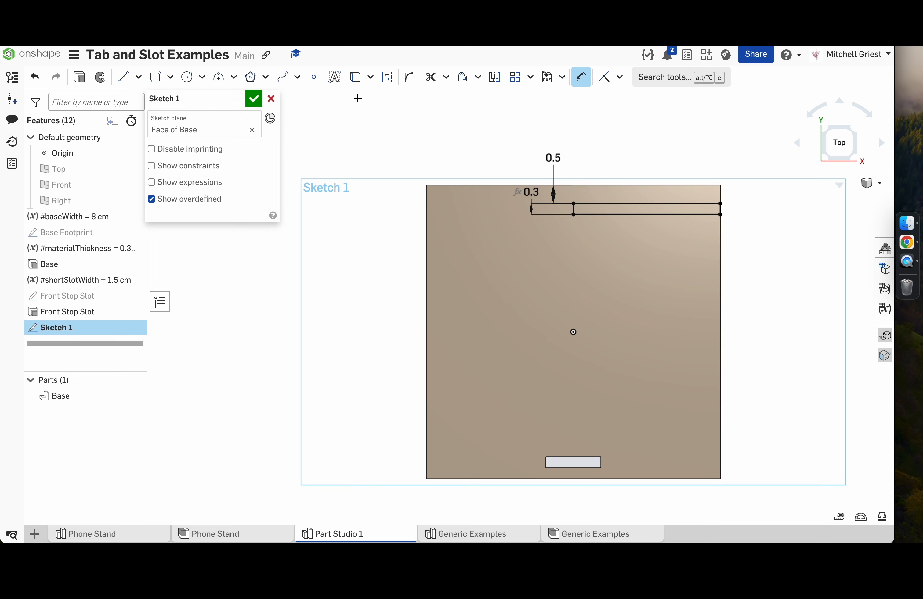
- Sketch three more rectangles of differing heights below the first slot, each 4 cm long from the plate's right edge to the origin's vertical line
click(155, 77)
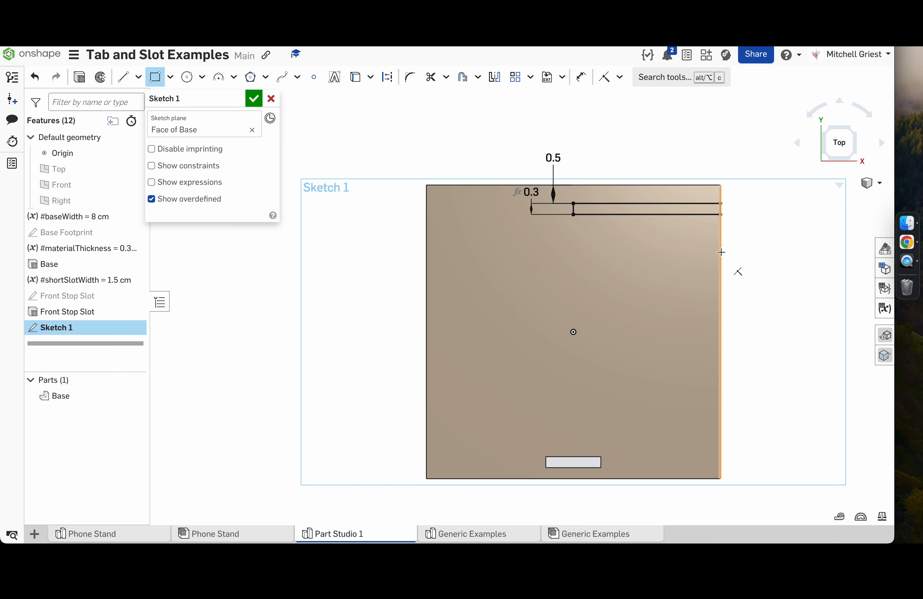
click(721, 239)
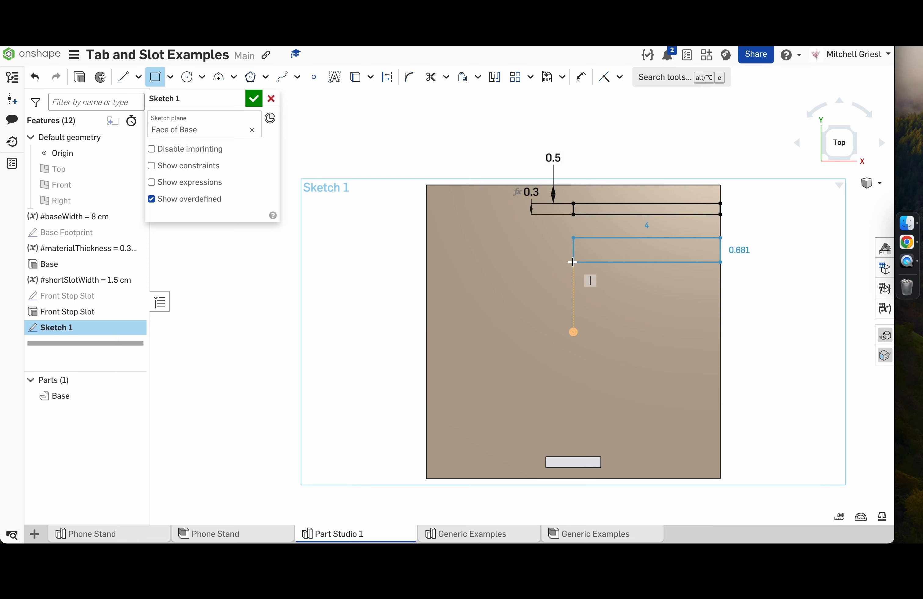
click(573, 272)
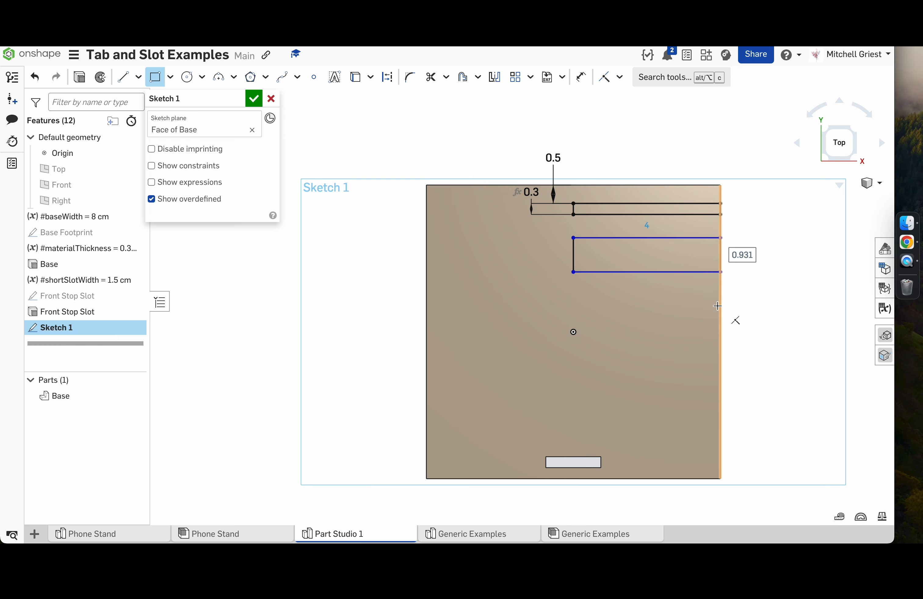
click(721, 367)
click(571, 412)
click(720, 302)
click(574, 310)
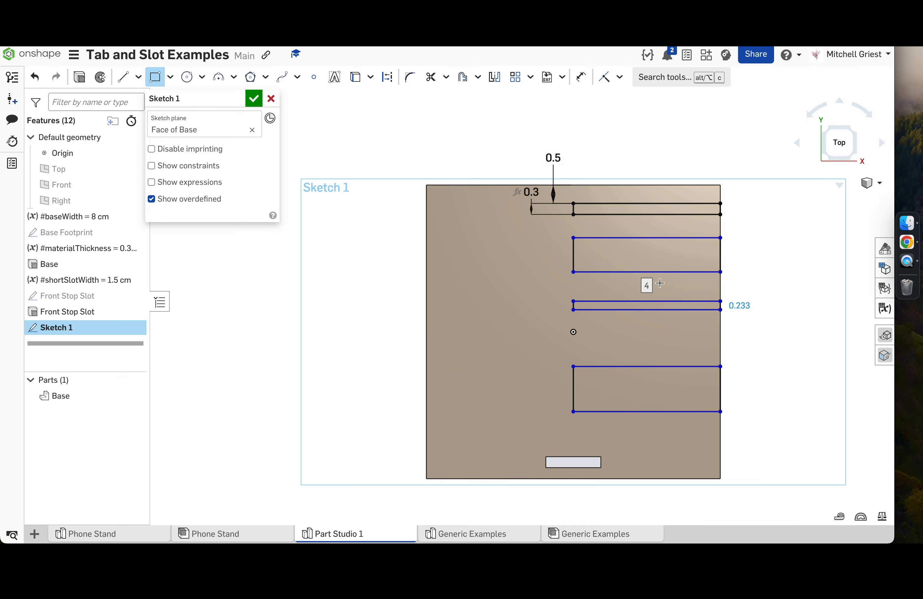
- Apply Equal constraints so the short sides of the three lower rectangles match the first slot rectangle's short side
click(620, 78)
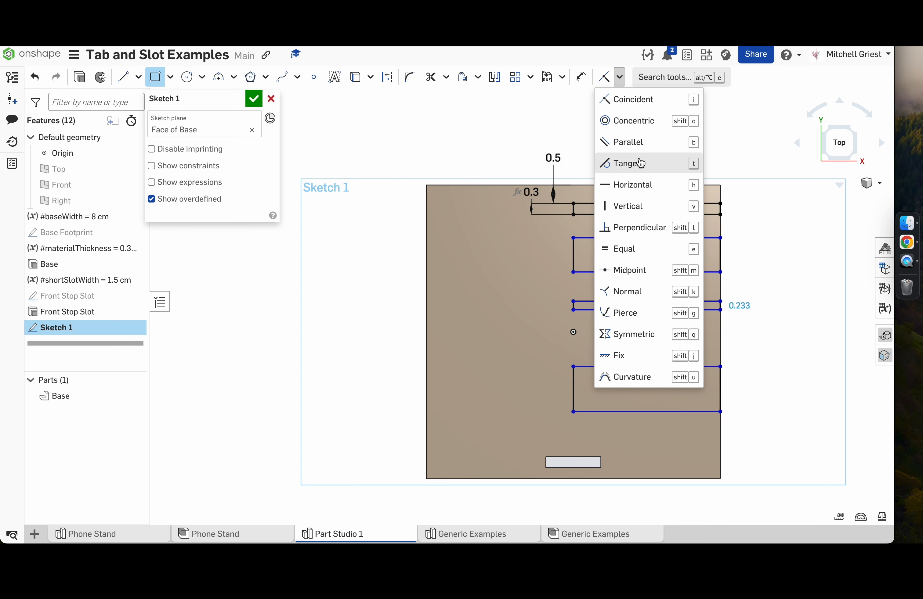
click(648, 259)
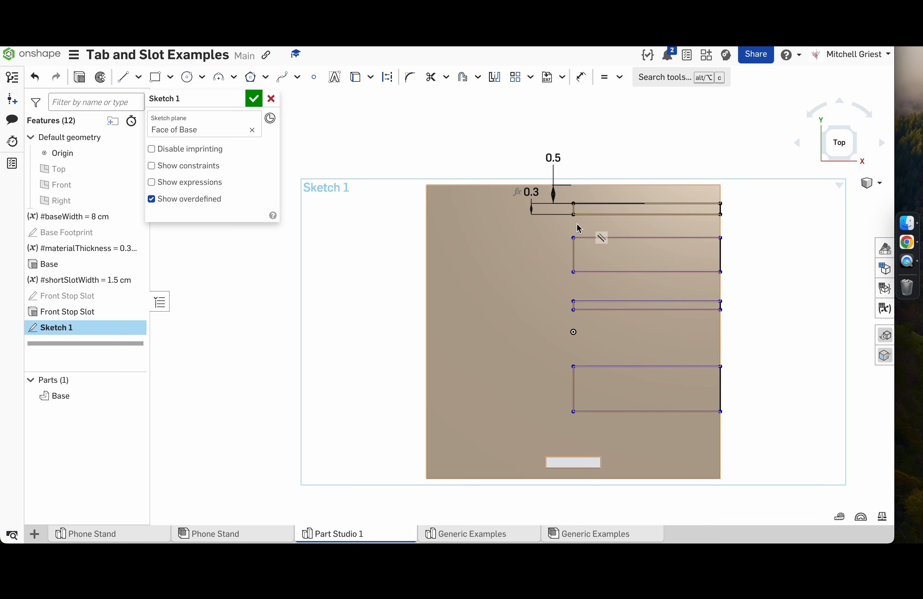
click(573, 209)
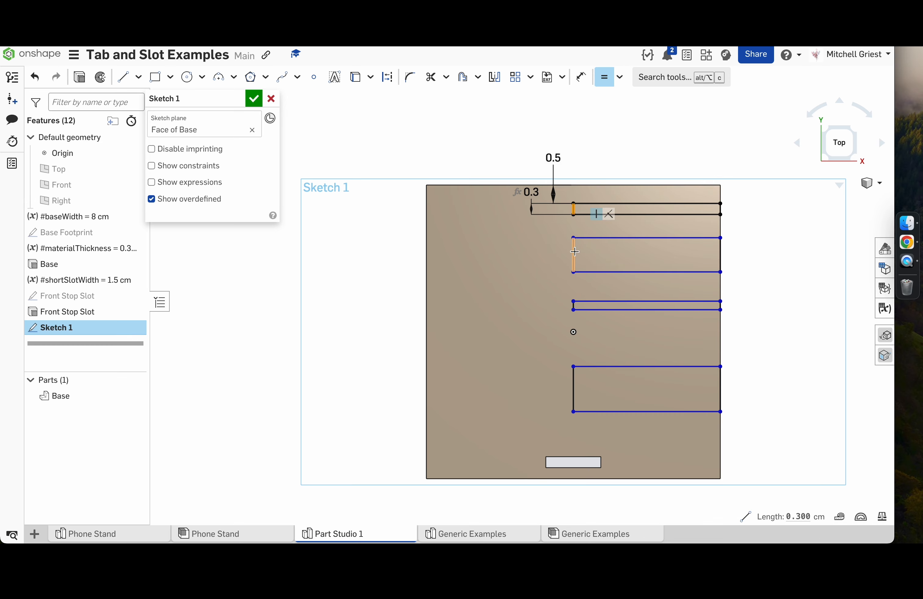
click(573, 252)
click(576, 209)
click(574, 306)
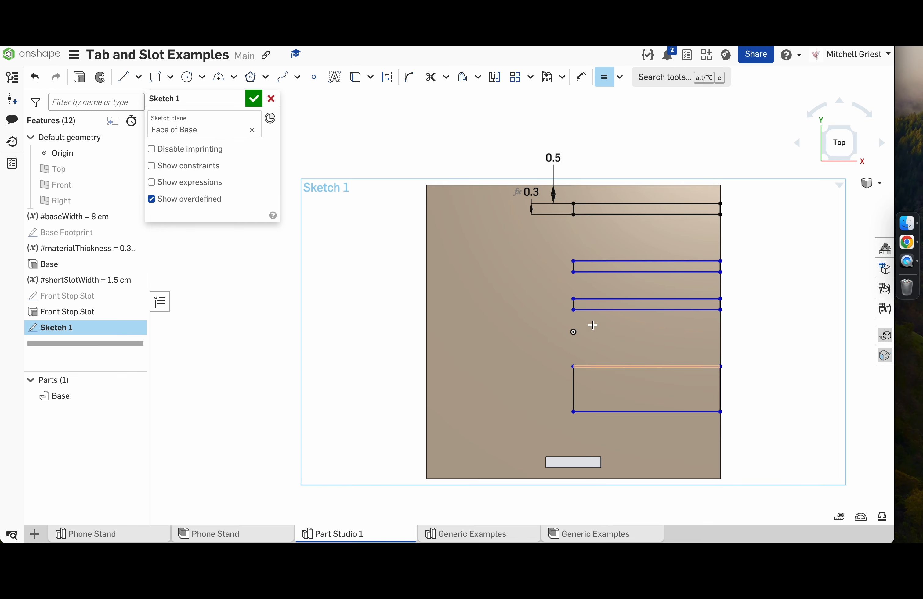
key(d)
key(Escape)
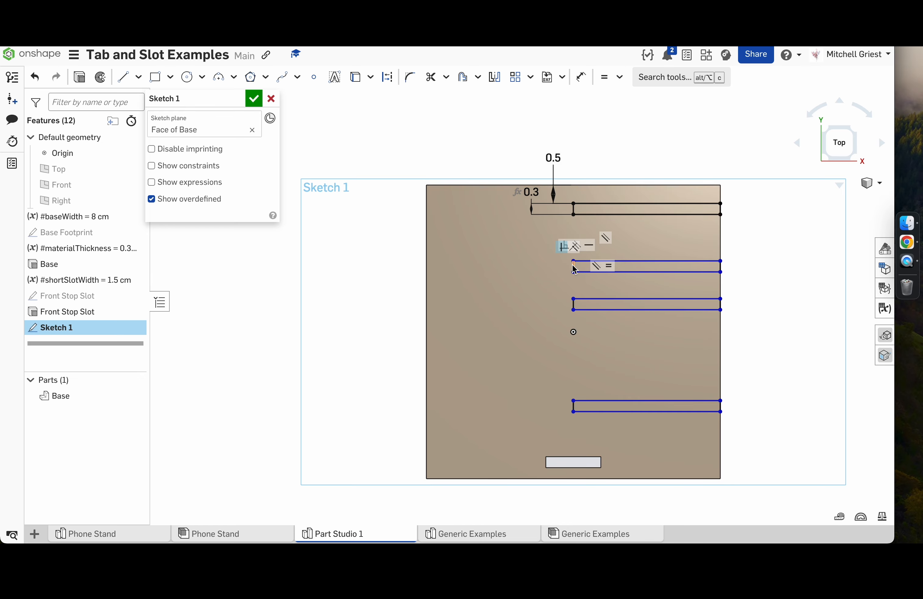
- Move the three lower slot rectangles freely toward the plate's back edge, keeping a gap between each pair
drag(574, 266, 557, 247)
drag(574, 300, 594, 289)
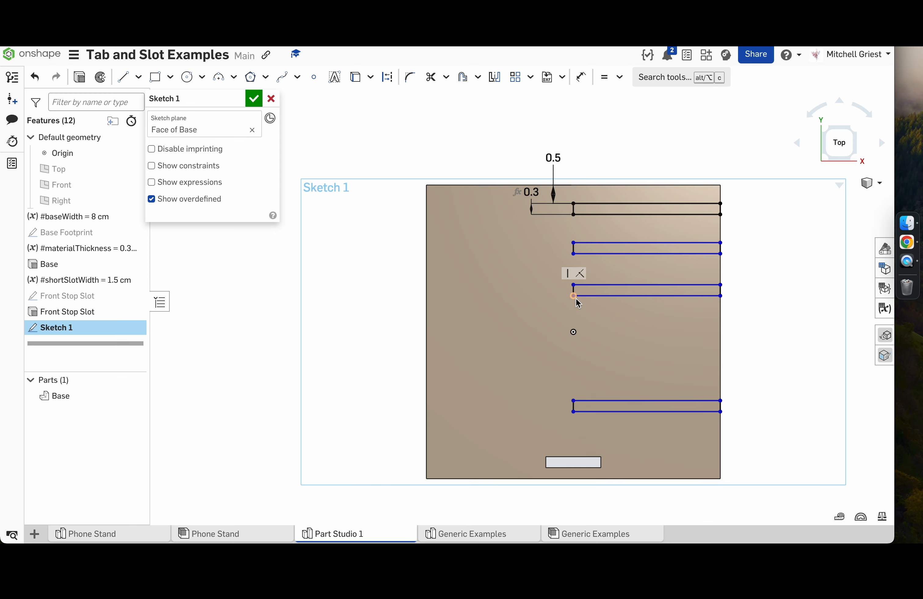
drag(577, 406, 604, 372)
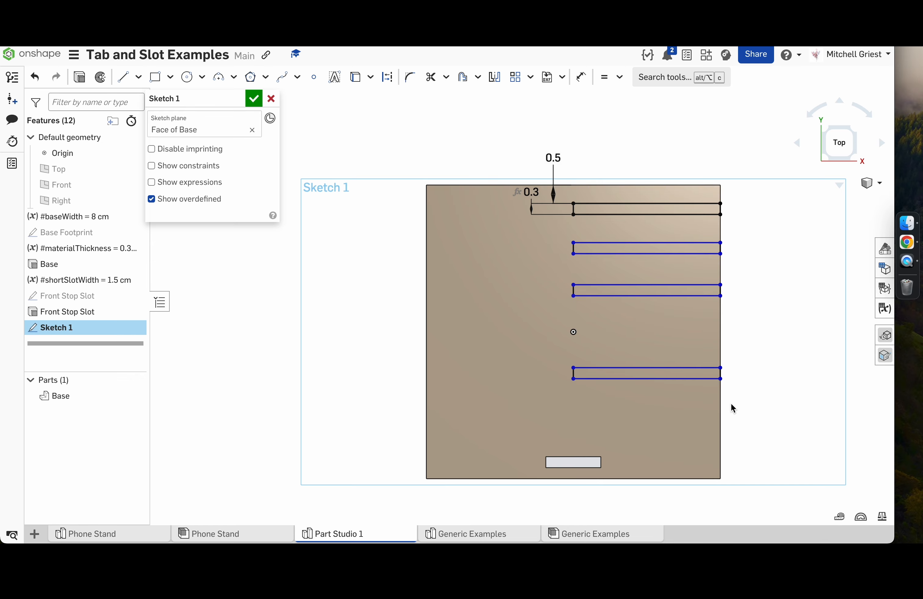
mouse_move(573, 254)
mouse_down()
mouse_move(573, 269)
mouse_move(574, 256)
mouse_up()
mouse_move(573, 309)
mouse_down()
mouse_move(573, 288)
mouse_move(573, 303)
mouse_up()
click(752, 311)
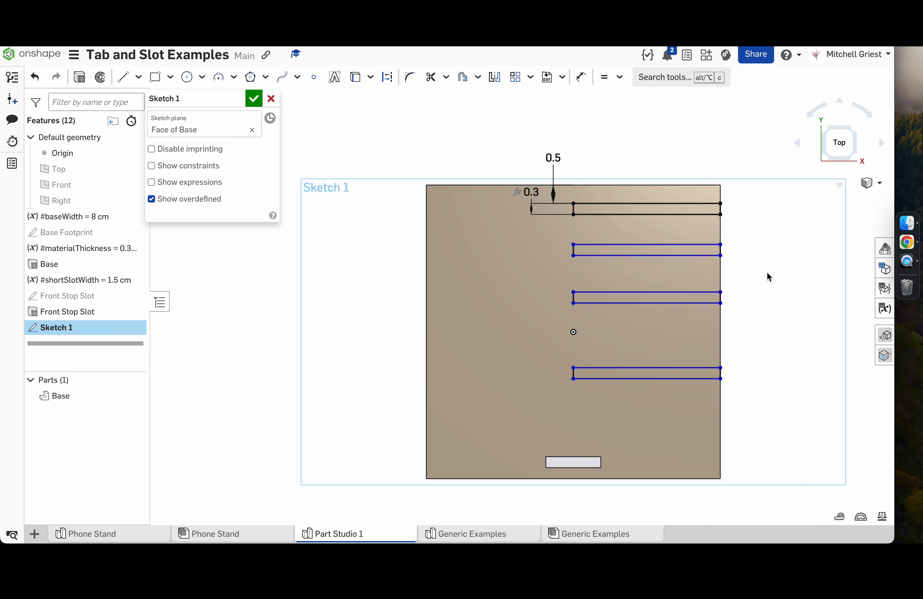
- Draw vertical construction lines along the plate's right edge, bridging the three gaps between neighbouring slot rectangles
click(129, 85)
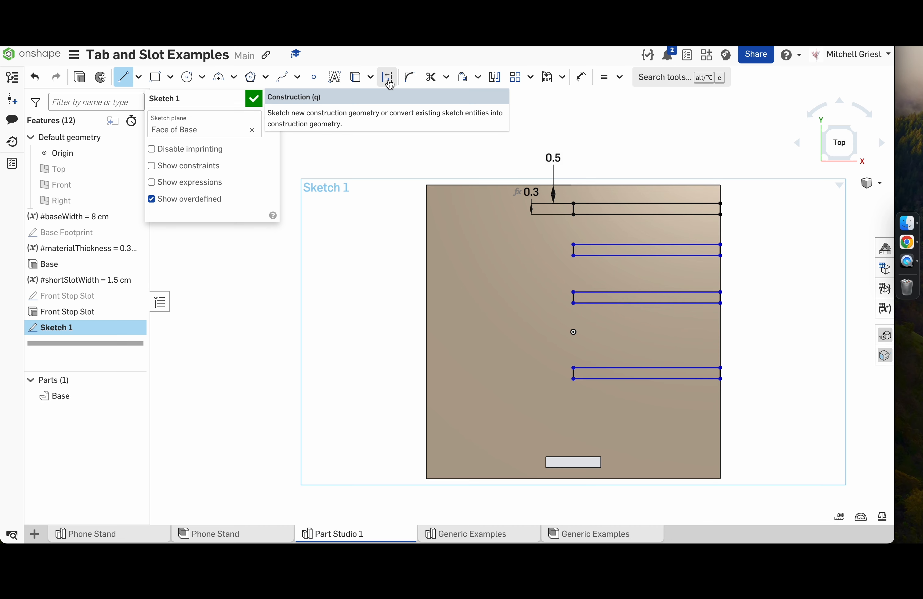
click(388, 78)
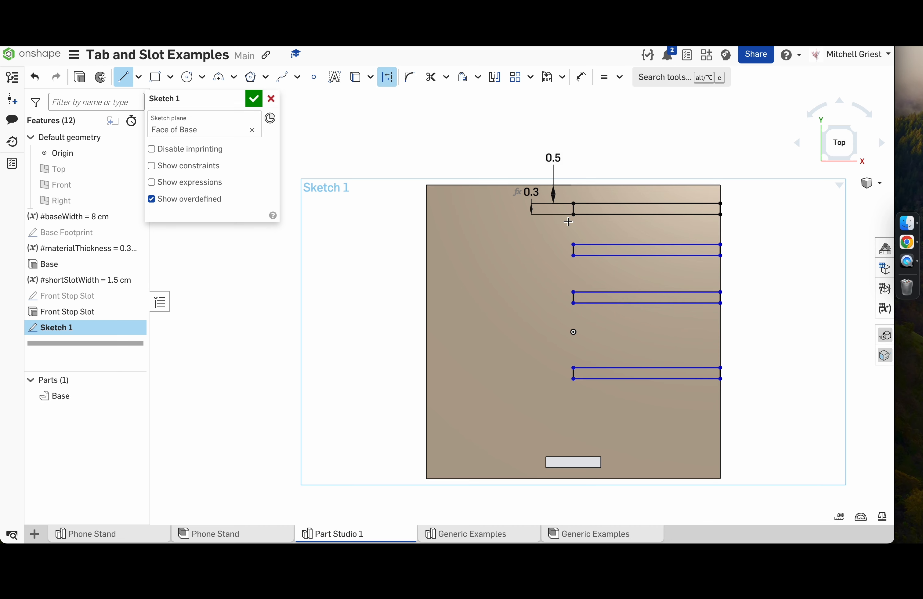
click(721, 215)
click(720, 256)
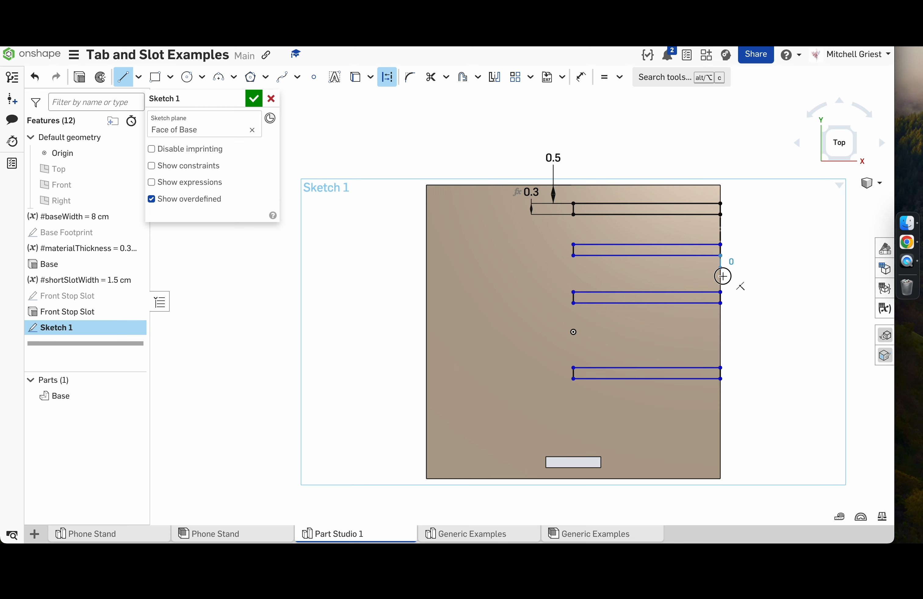
click(721, 302)
click(720, 368)
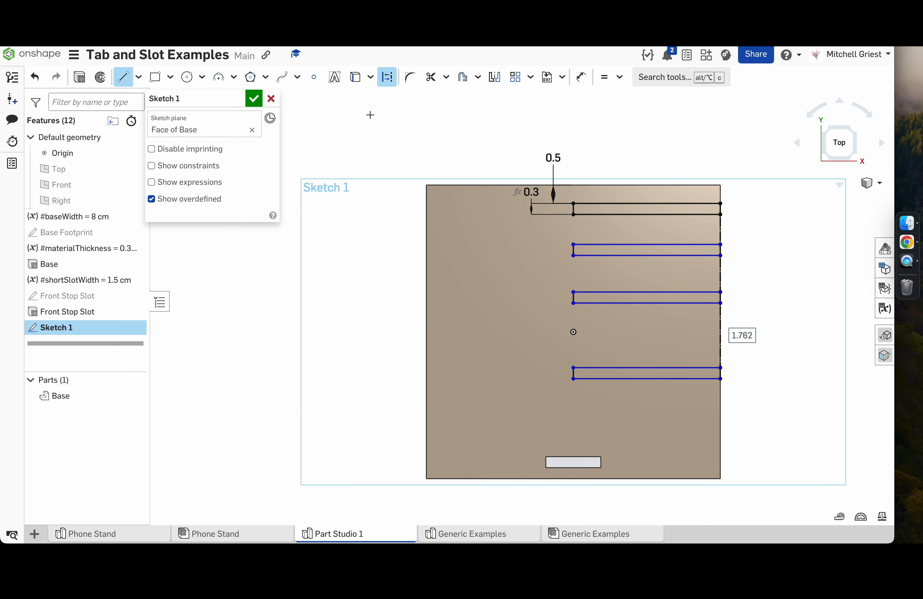
- Dimension the construction line between the first and second slot rectangles as 1.5 cm
click(581, 77)
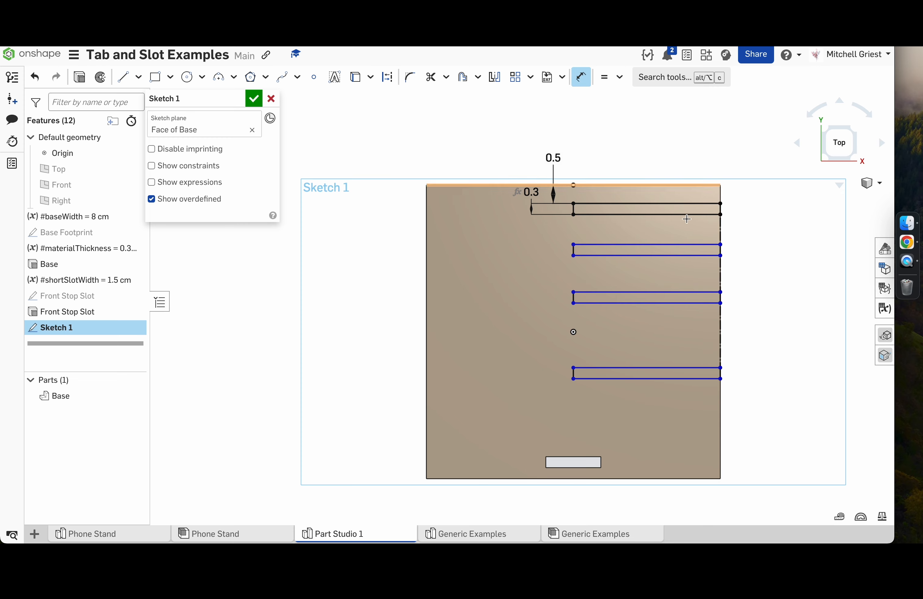
click(721, 235)
click(760, 182)
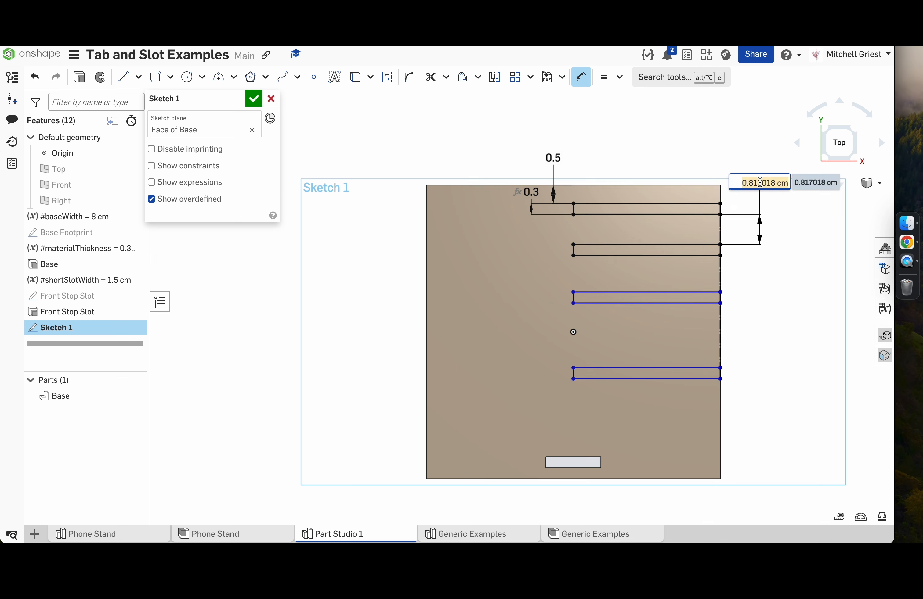
text(1.5)
key(Return)
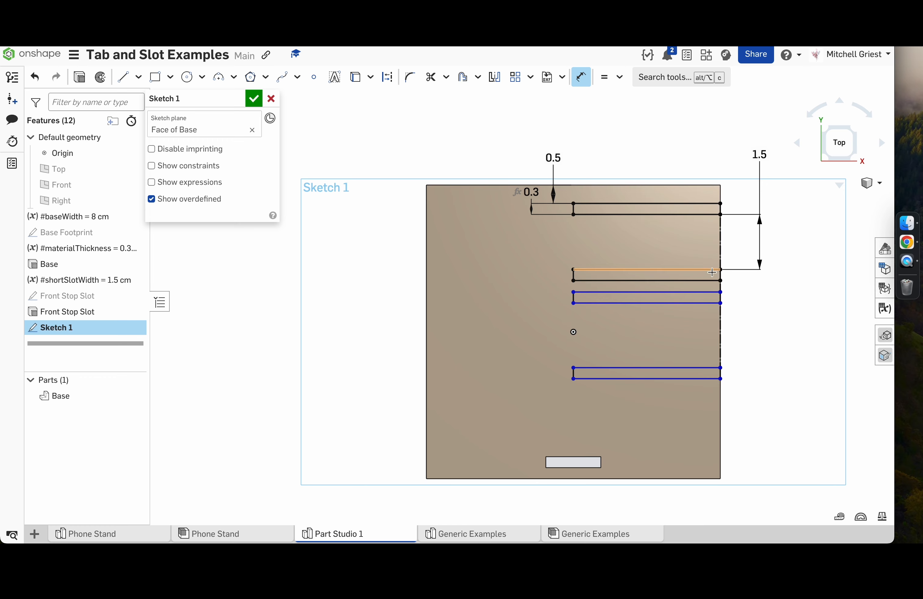
- Make the other two construction lines equal to the dimensioned one so all slot rectangles are evenly spaced
click(604, 77)
key(o)
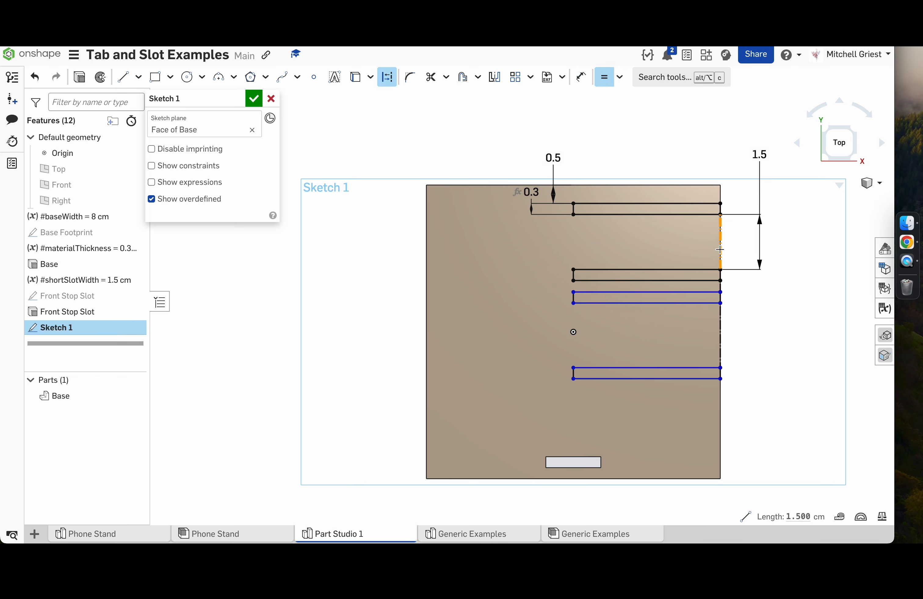
click(720, 287)
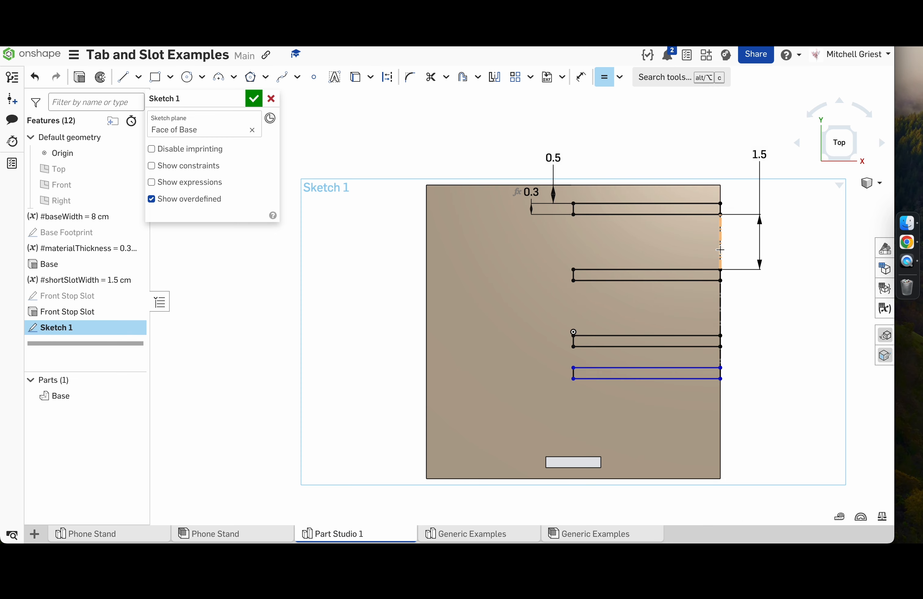
click(721, 360)
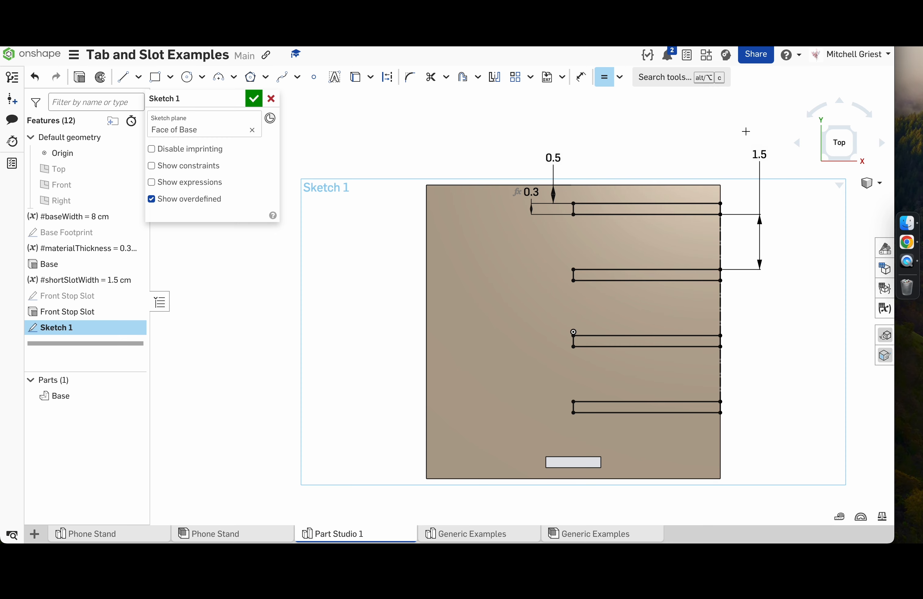
click(605, 77)
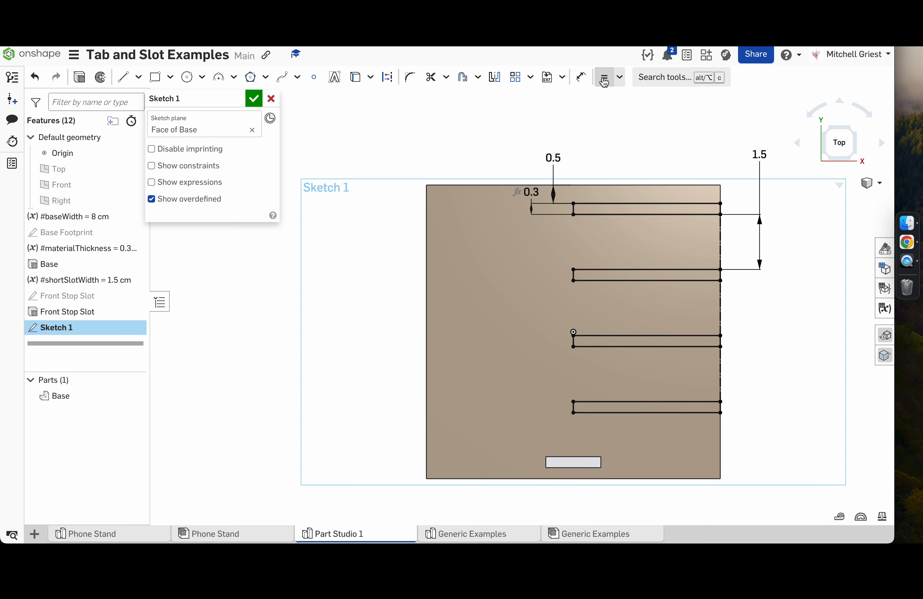
- Try slot spacings of 1 cm and 2 cm, and return the spacing dimension to 1.5 cm
double_click(759, 154)
text(1)
key(Return)
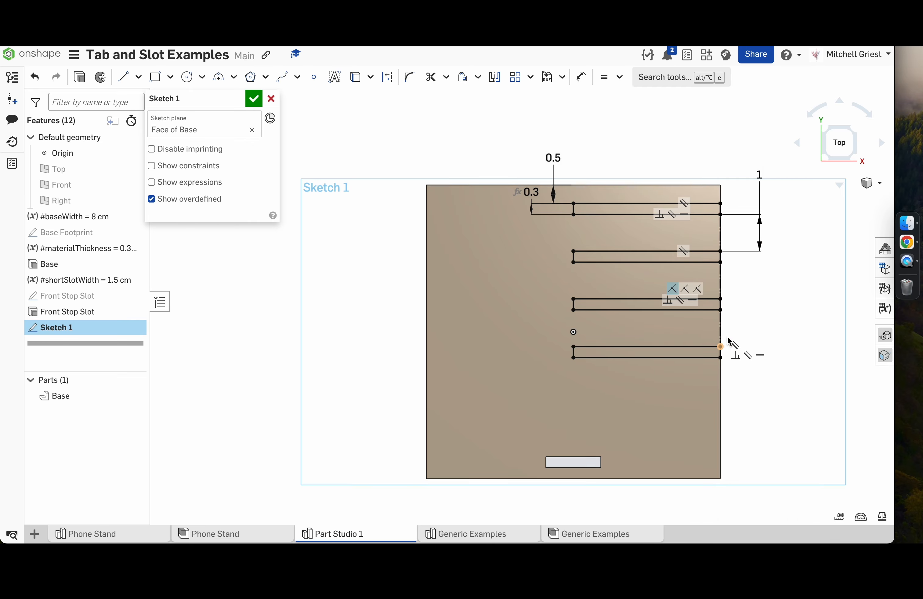
double_click(760, 181)
text(2)
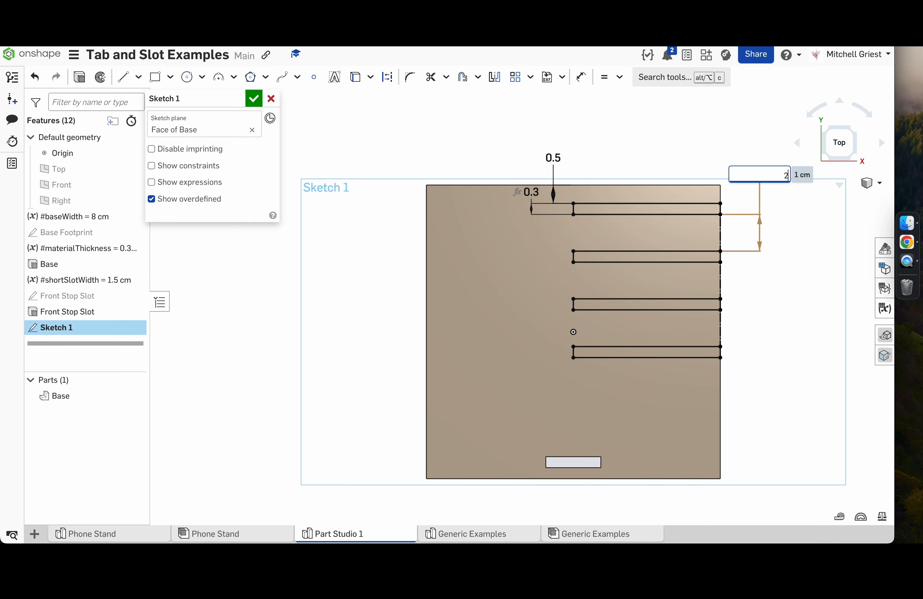
key(Return)
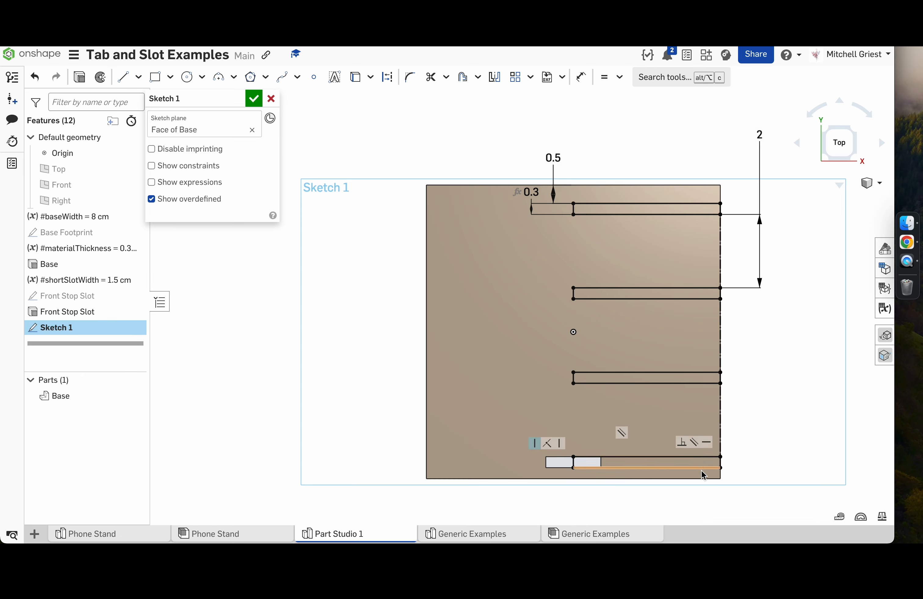
double_click(760, 134)
text(1.5)
key(Return)
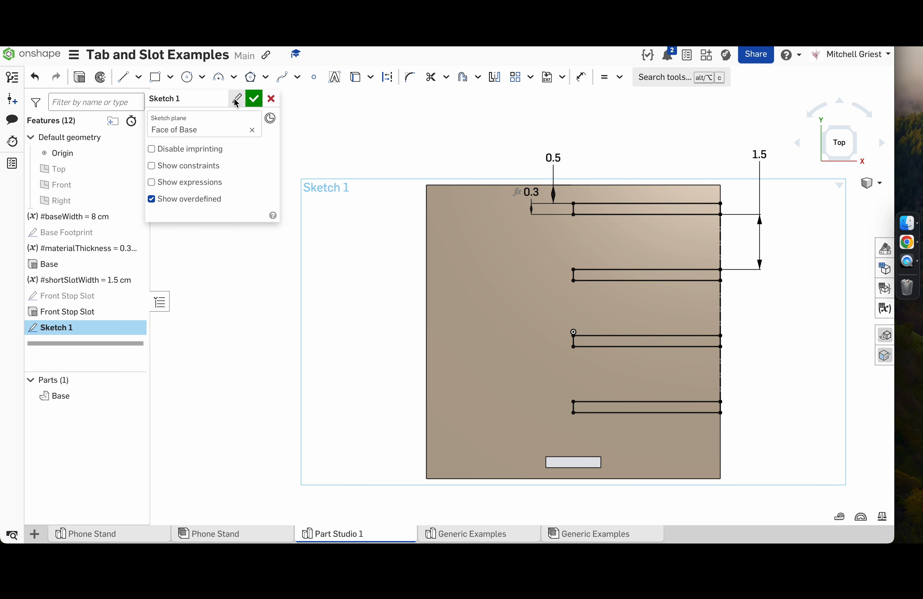
- Rename the sketch as Back Stop Slots and finish it
click(234, 98)
text(Back Stop Slots)
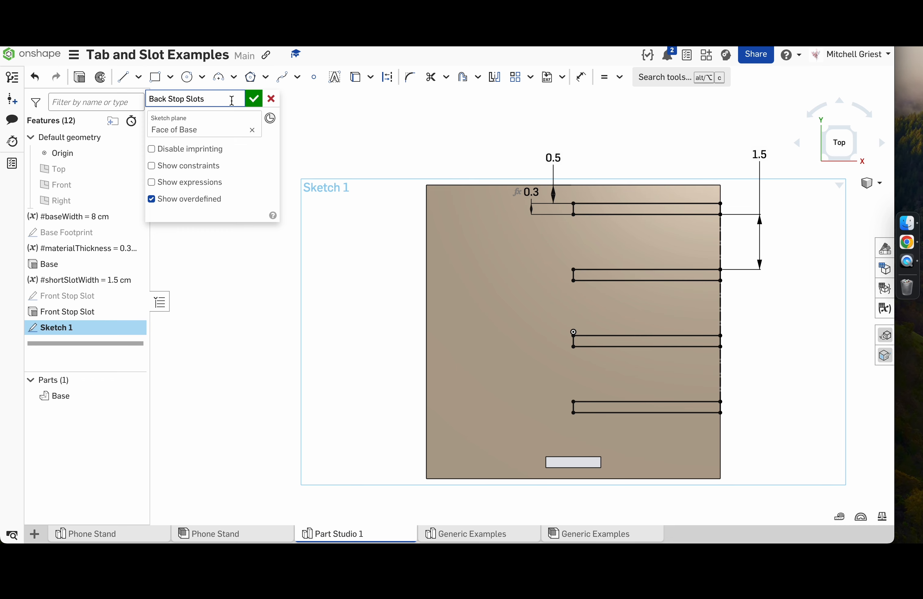
key(Return)
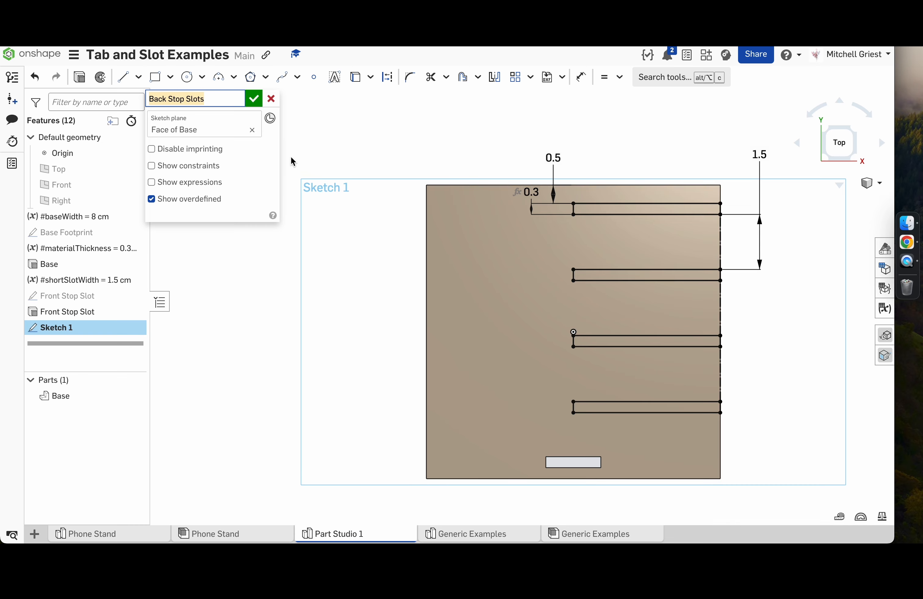
click(254, 99)
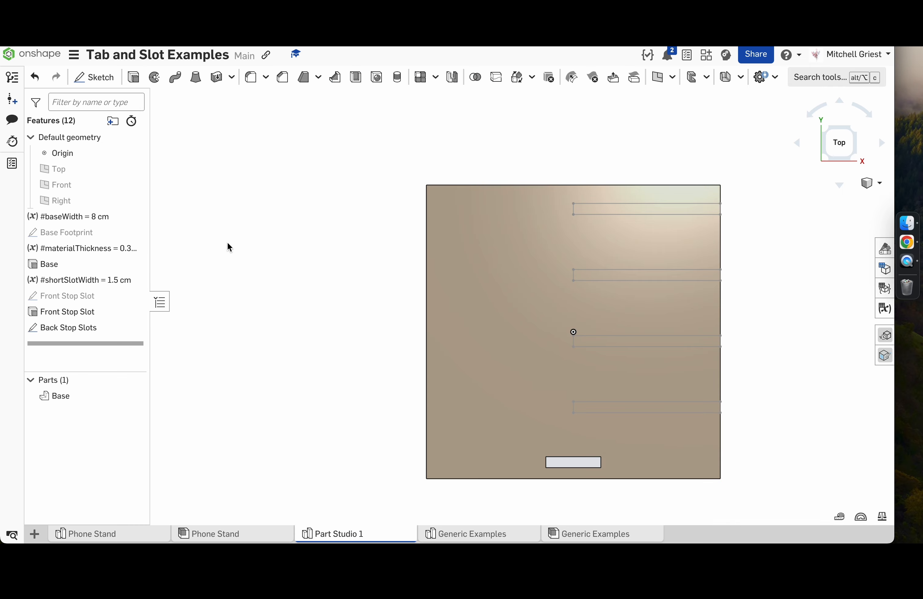
- Extrude the Back Stop Slots sketch as a Remove cut with the Through all end type through the base
click(471, 299)
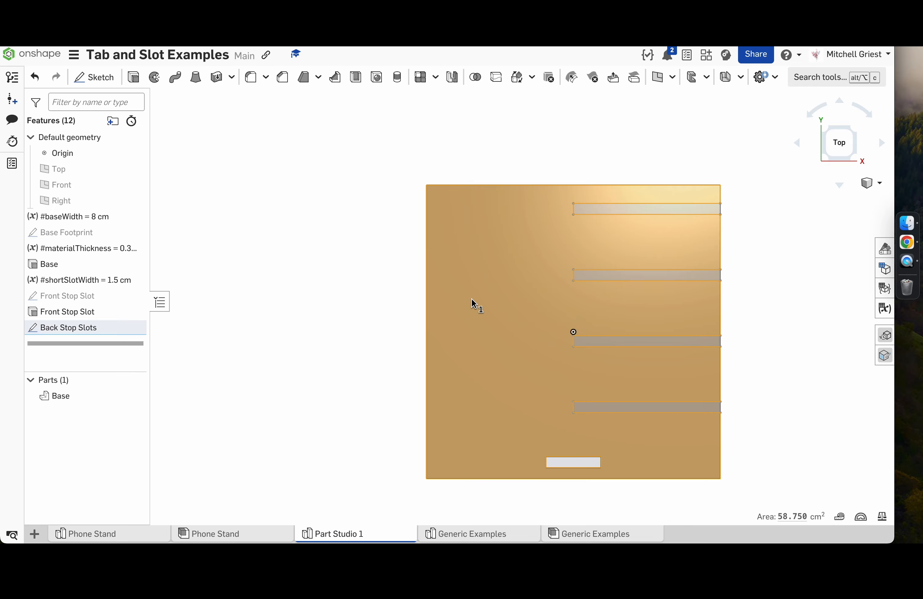
key(shift+7)
click(261, 192)
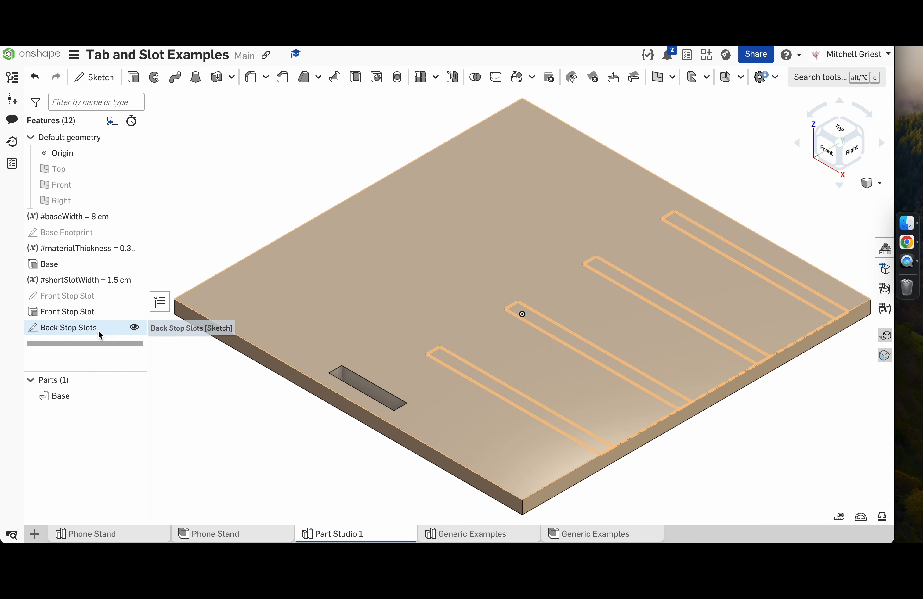
click(84, 328)
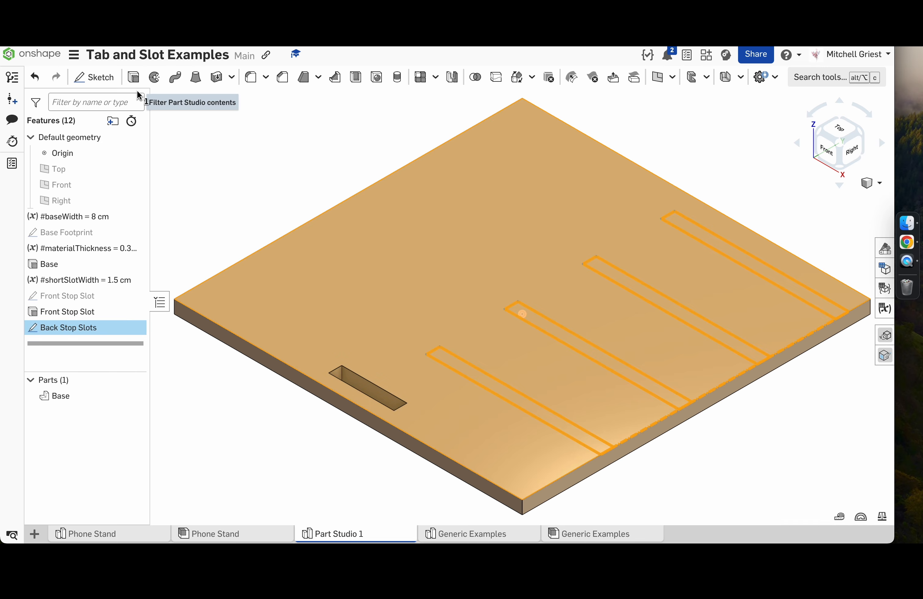
click(133, 78)
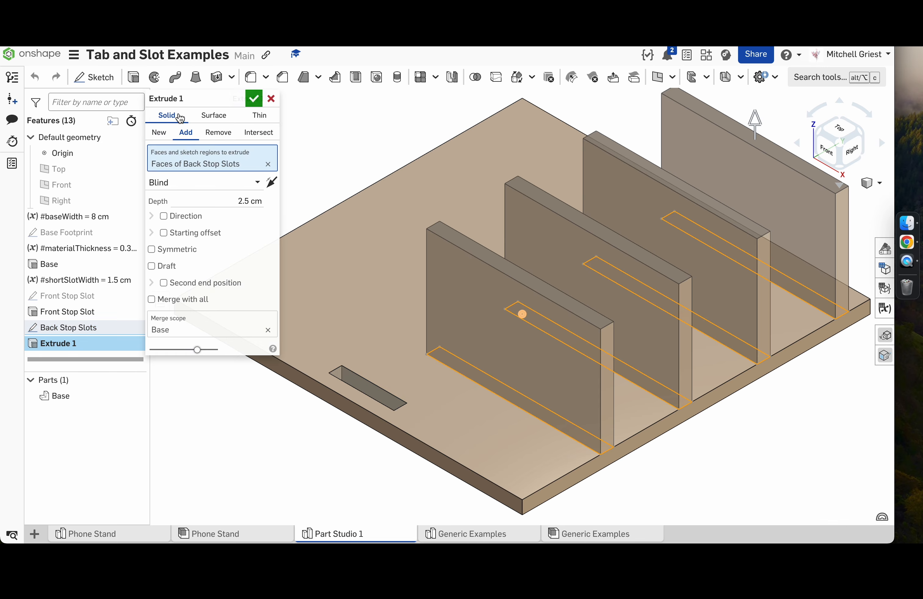
click(213, 135)
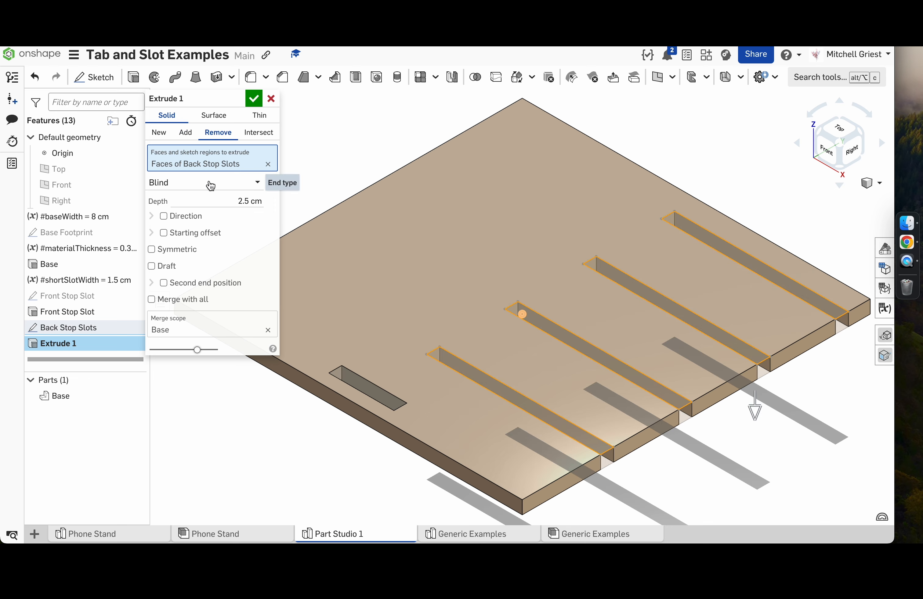
click(207, 184)
click(210, 284)
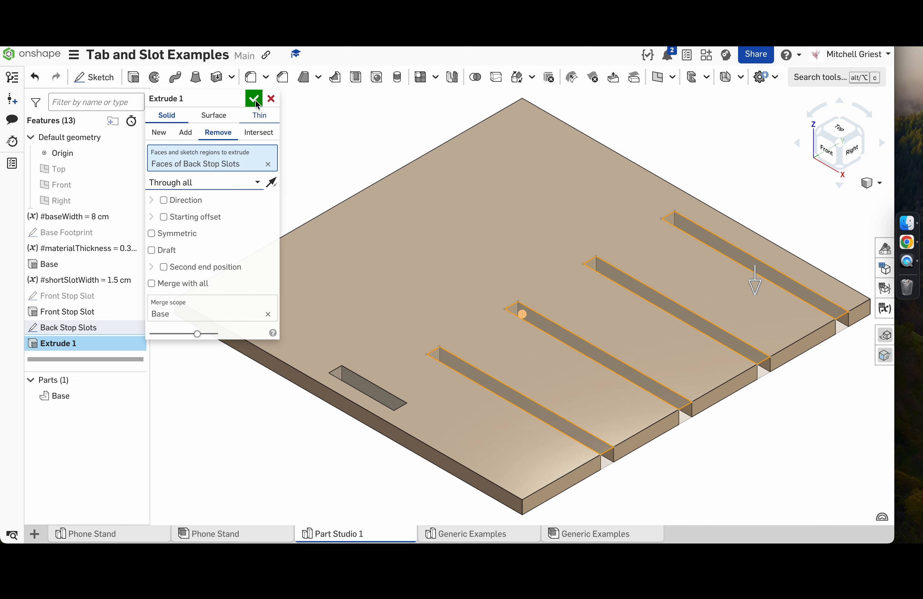
- Name the extruded cut Back Stop Slots and accept the feature
click(239, 97)
text(Back Stop Slots)
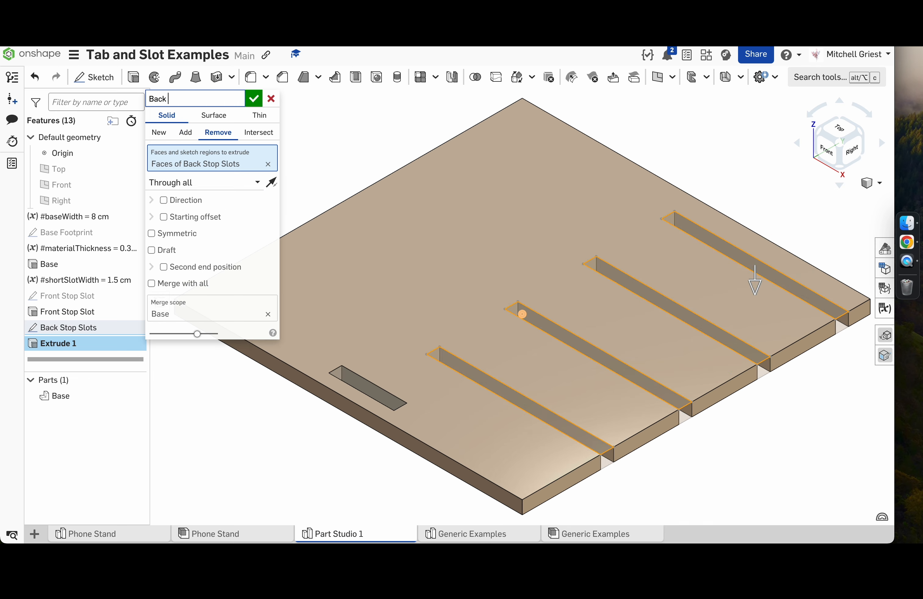
click(254, 99)
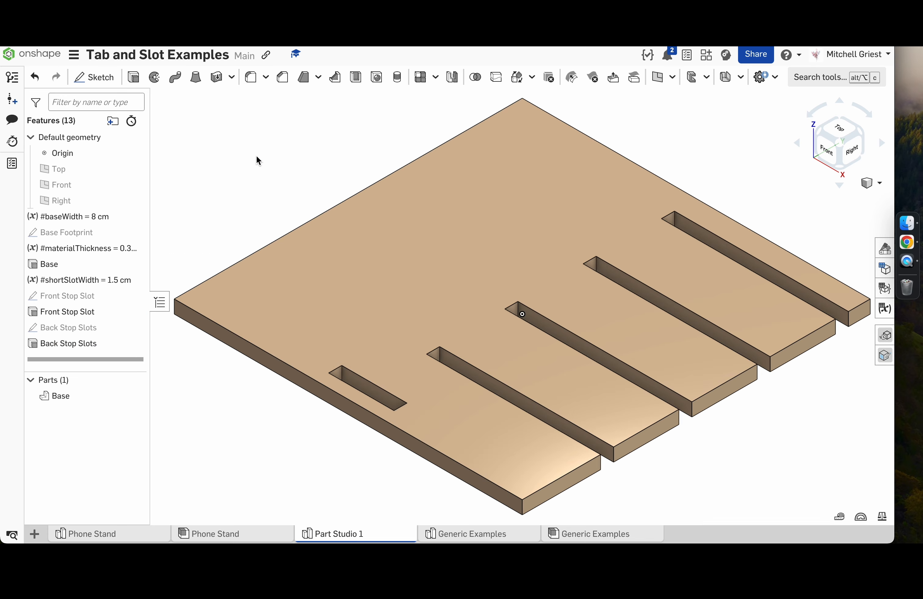
mouse_move(269, 215)
right_down()
mouse_move(288, 286)
mouse_move(271, 223)
mouse_move(233, 206)
mouse_move(257, 217)
mouse_move(264, 264)
mouse_move(260, 224)
right_up()
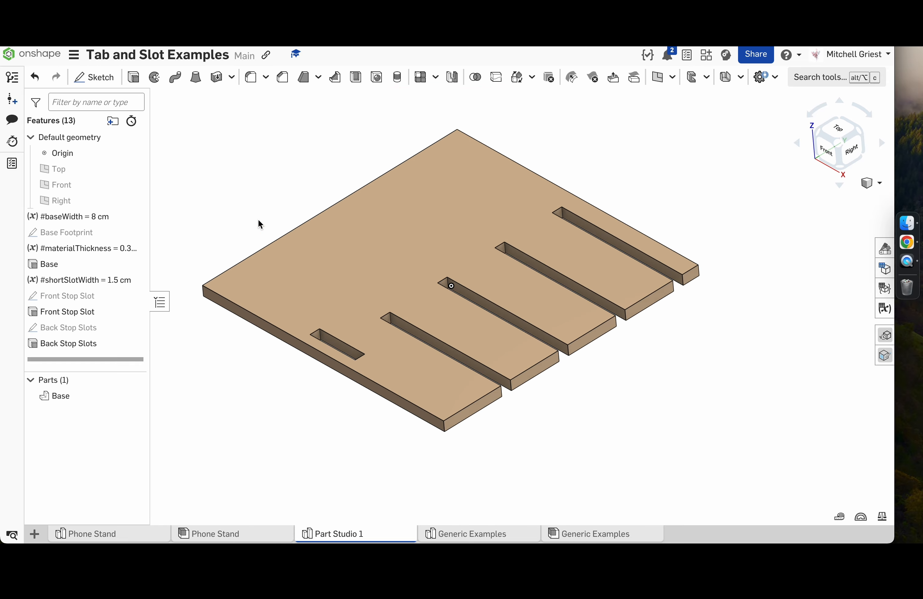
- Reorder the feature list so that the #materialThickness and #shortSlotWidth variables sit directly after #baseWidth, above the Base Footprint sketch
scroll(255, 192, up, 3)
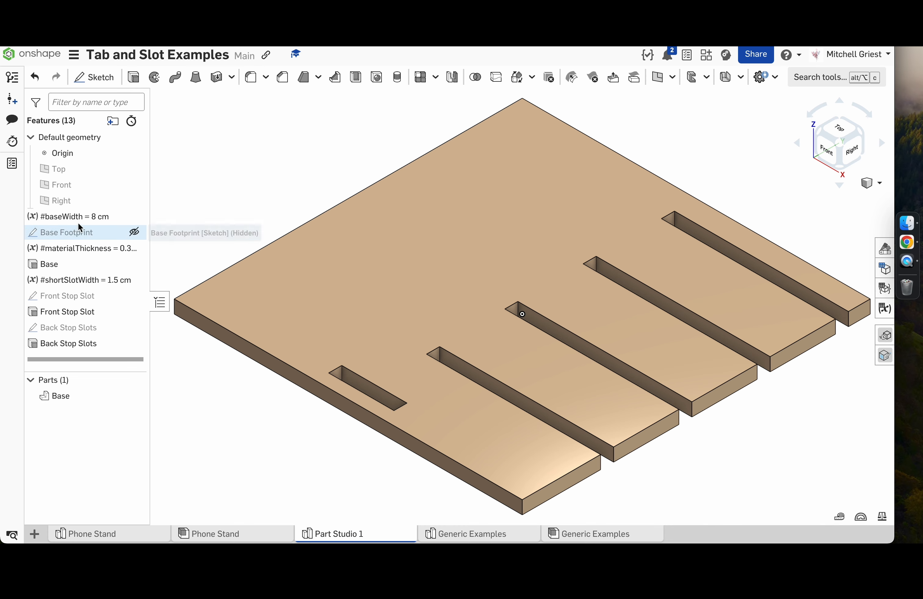
drag(64, 249, 68, 223)
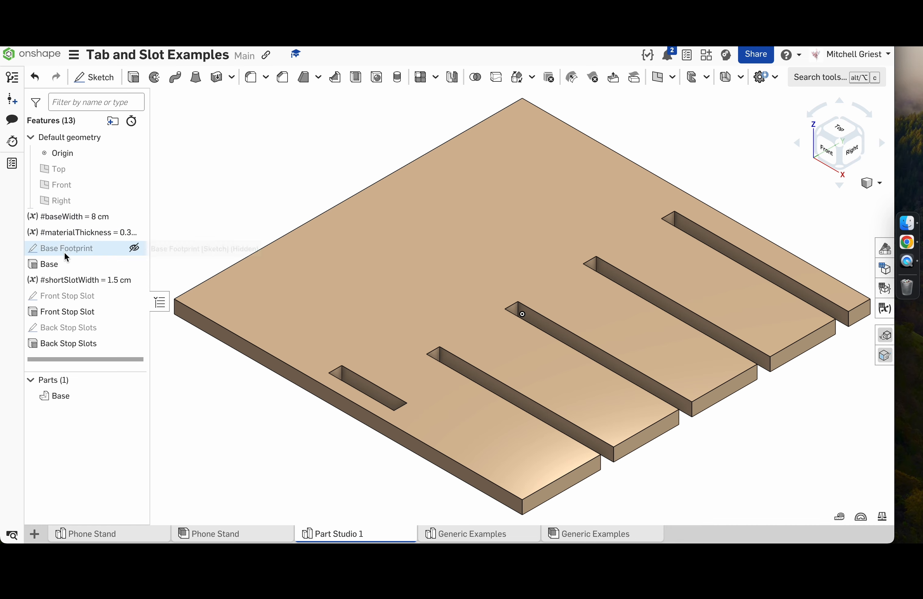
drag(72, 281, 82, 243)
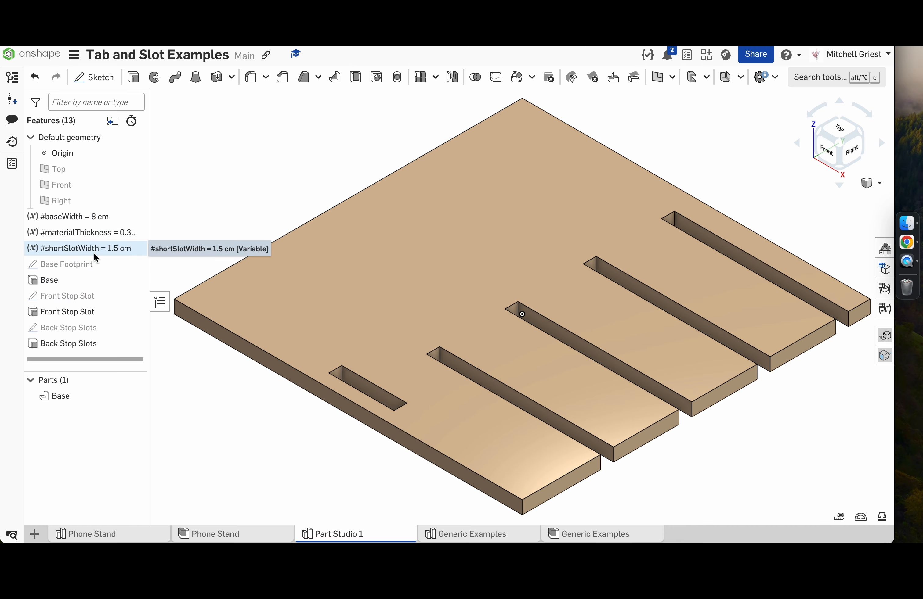
drag(78, 217, 81, 327)
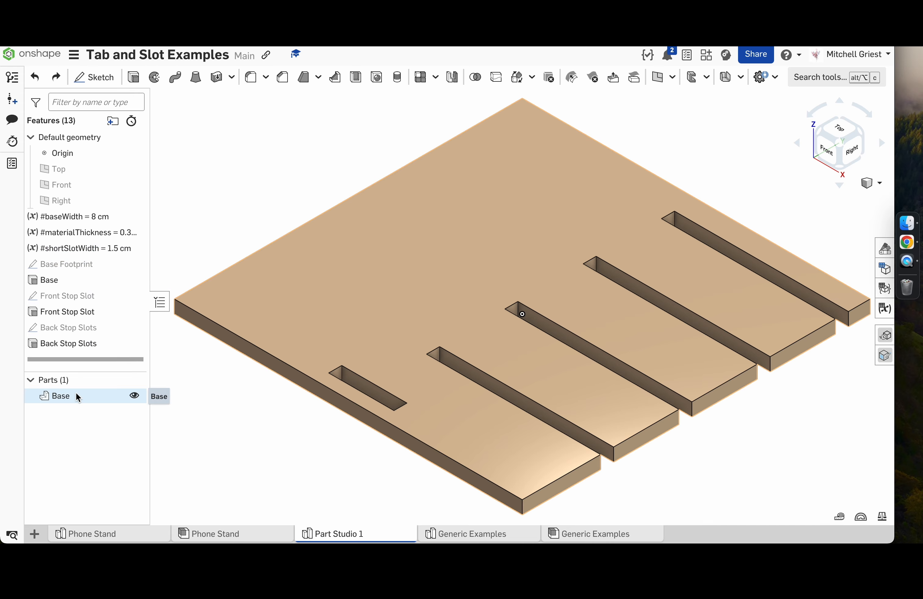
- Group the features from the Base Footprint sketch to the Back Stop Slots cut into a new folder named Base, kept collapsed
click(96, 260)
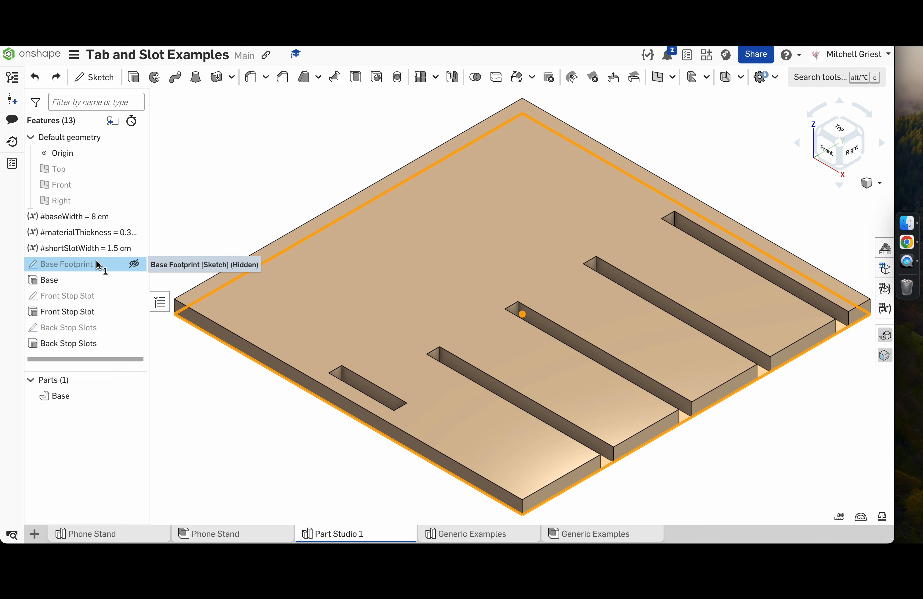
shift+click(94, 344)
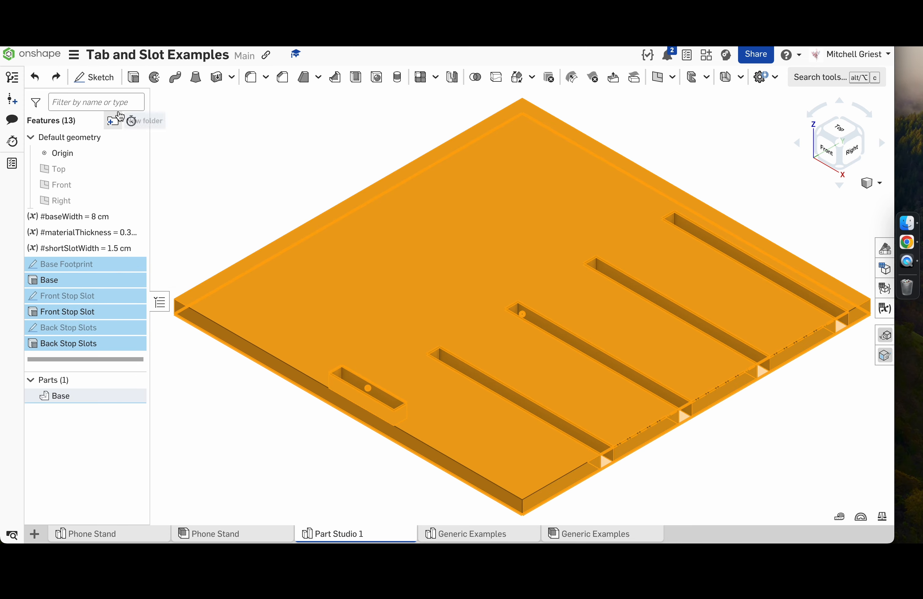
click(113, 123)
text(B)
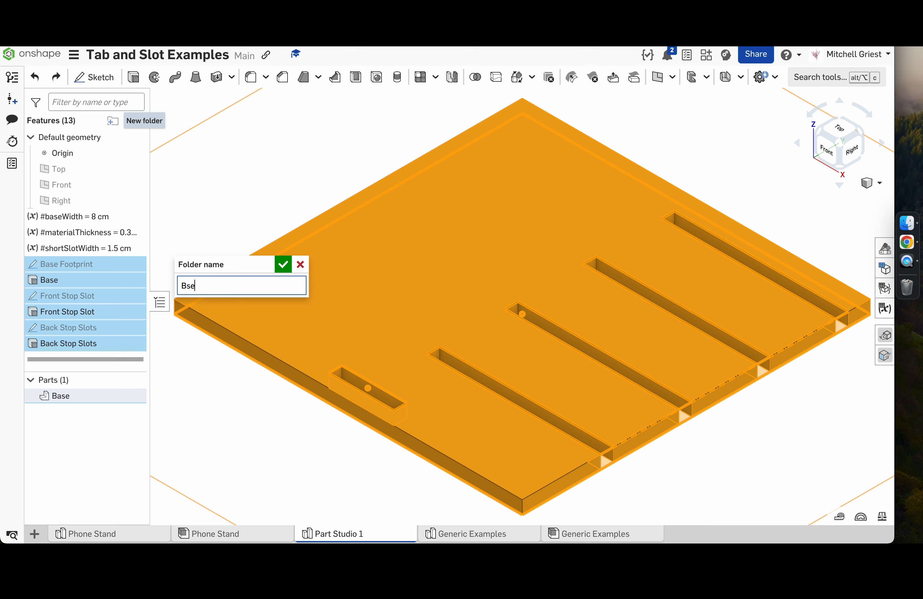
text(ase)
key(Return)
click(204, 175)
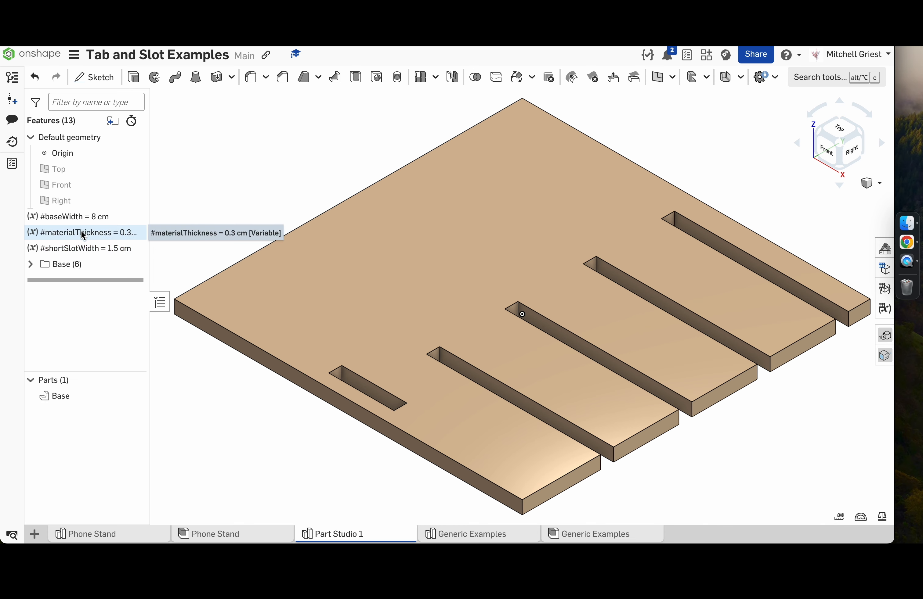
click(31, 265)
click(31, 266)
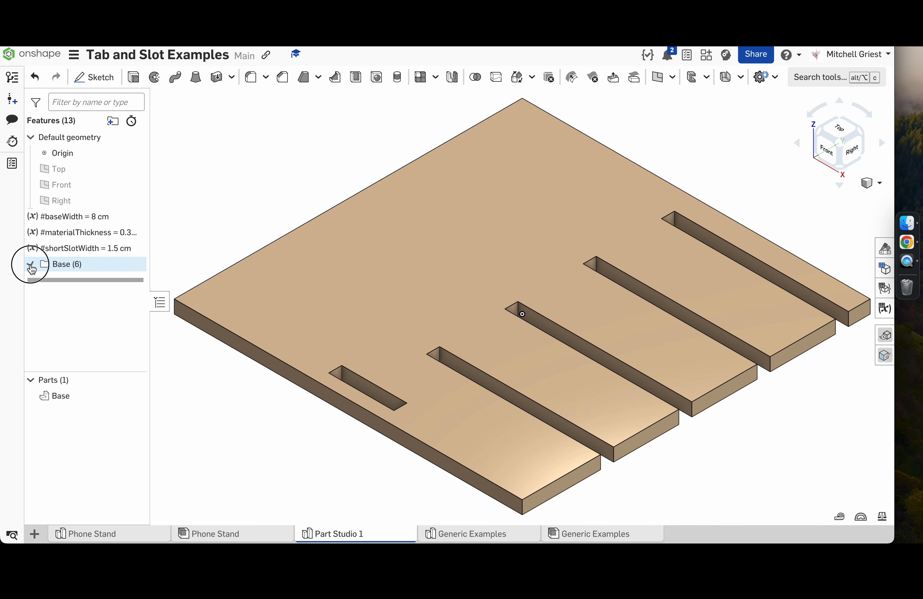
click(31, 266)
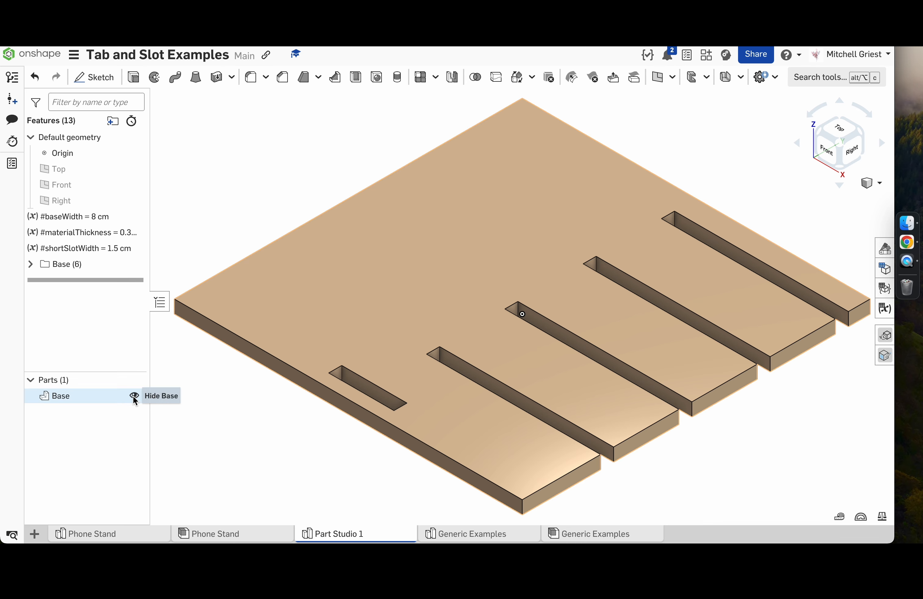
- Hide the Base part and show the default planes
click(134, 396)
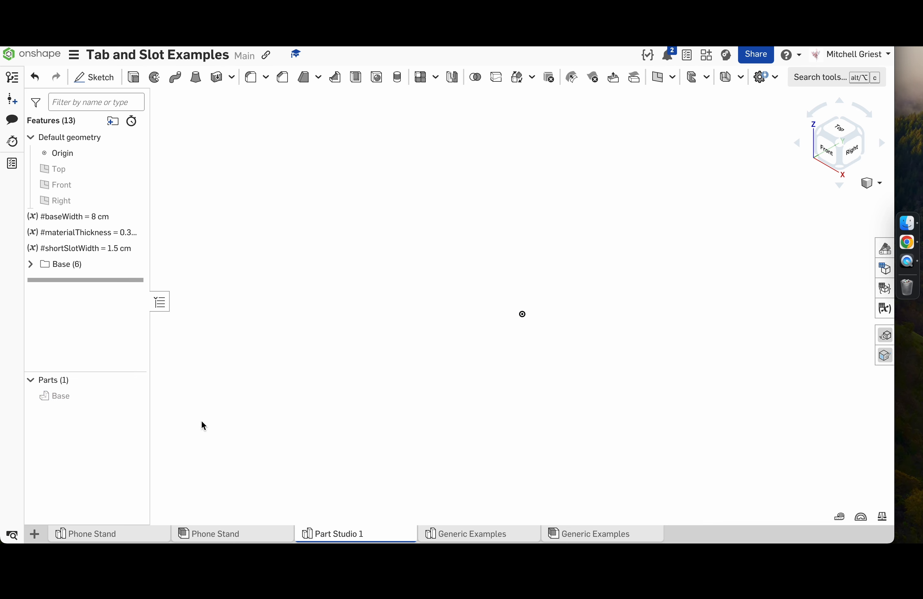
key(p)
scroll(366, 283, down, 5)
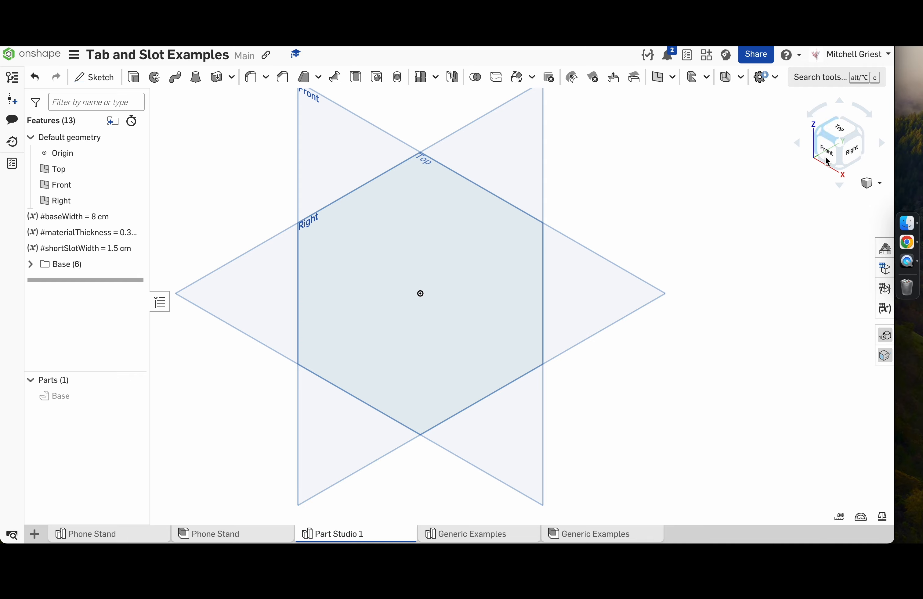
click(840, 145)
- Examine the back plate in the Phone Stand assembly as a reference and return to Part Studio 1
click(223, 540)
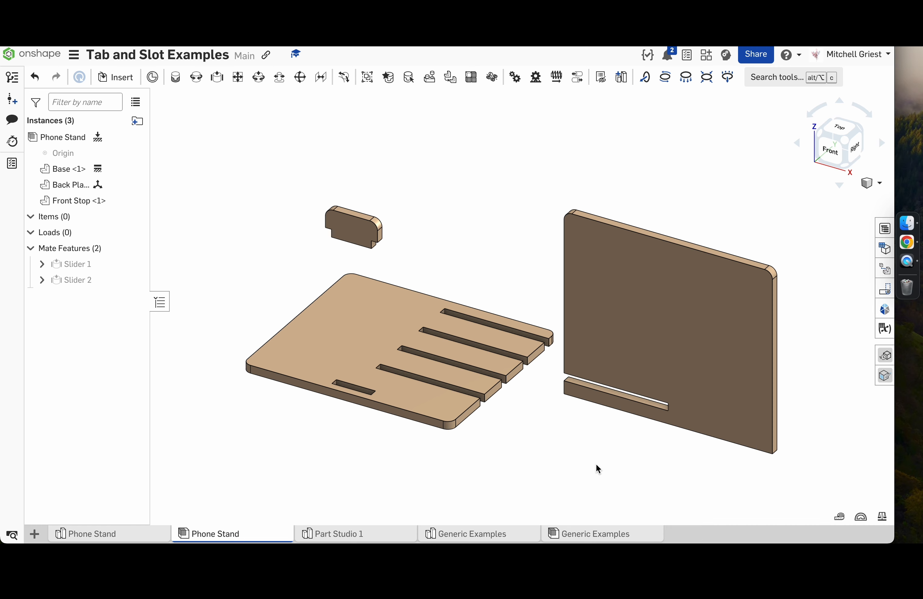
click(624, 305)
click(487, 186)
mouse_move(331, 539)
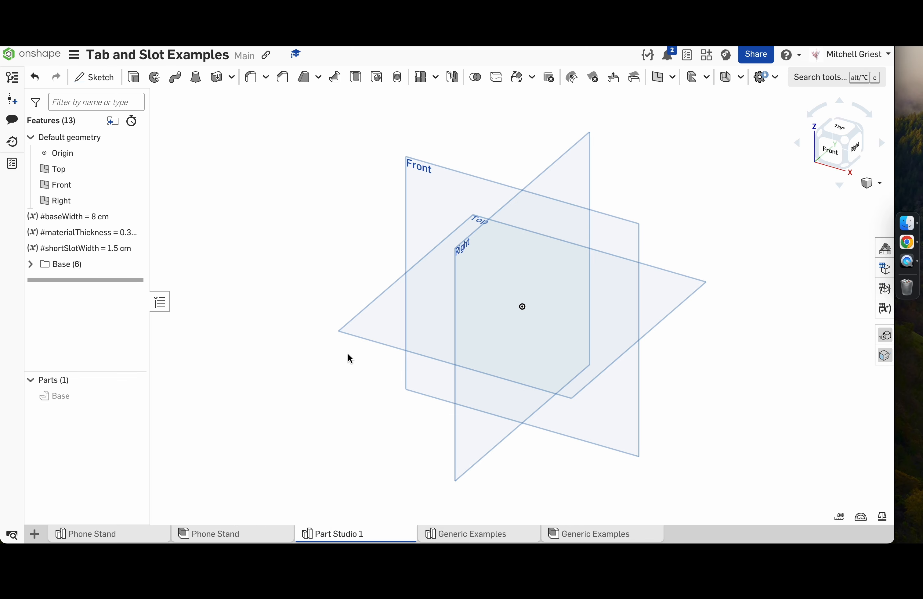
- Start a sketch on the Front plane and draw a center point rectangle about 11.08 by 7.55 cm, centered directly above the origin
click(413, 203)
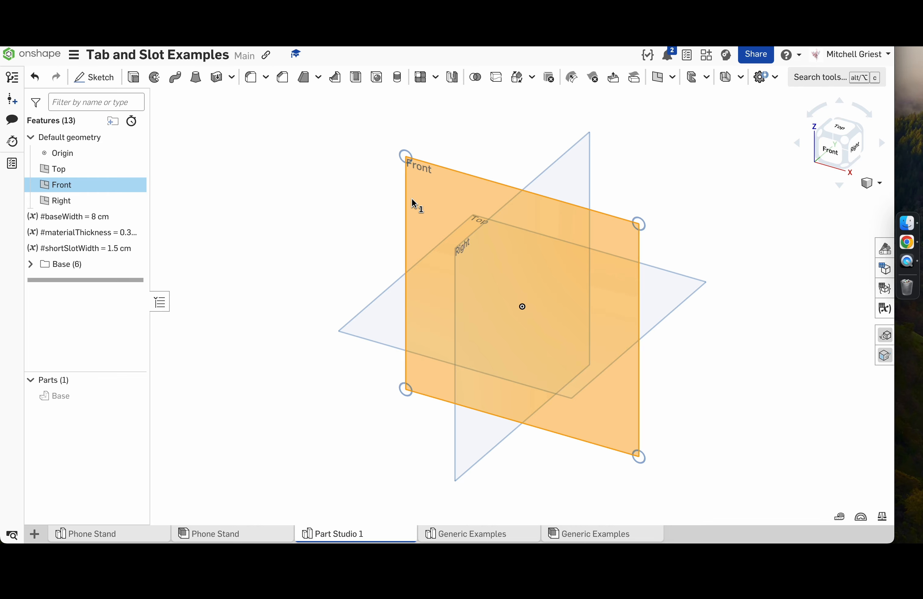
click(102, 78)
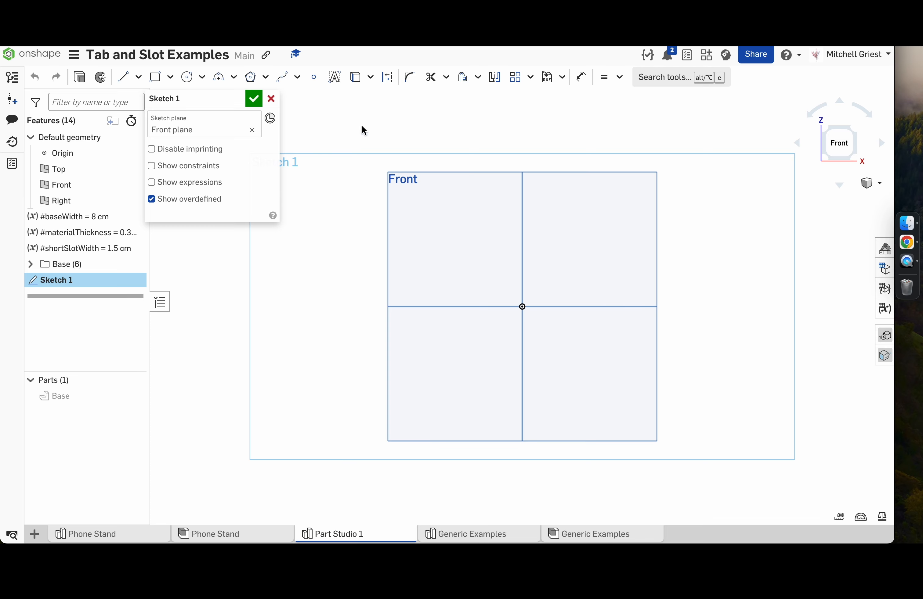
click(171, 84)
click(174, 120)
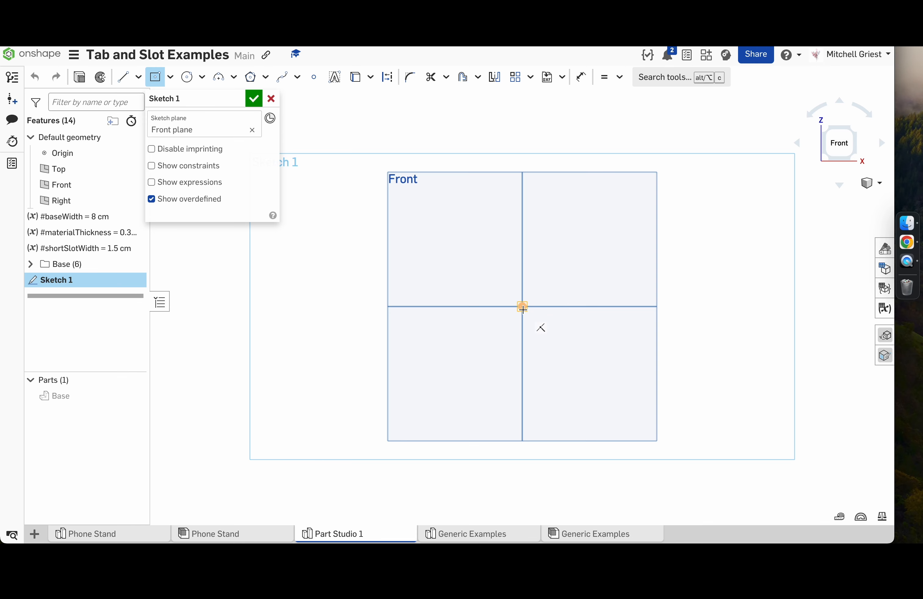
click(522, 213)
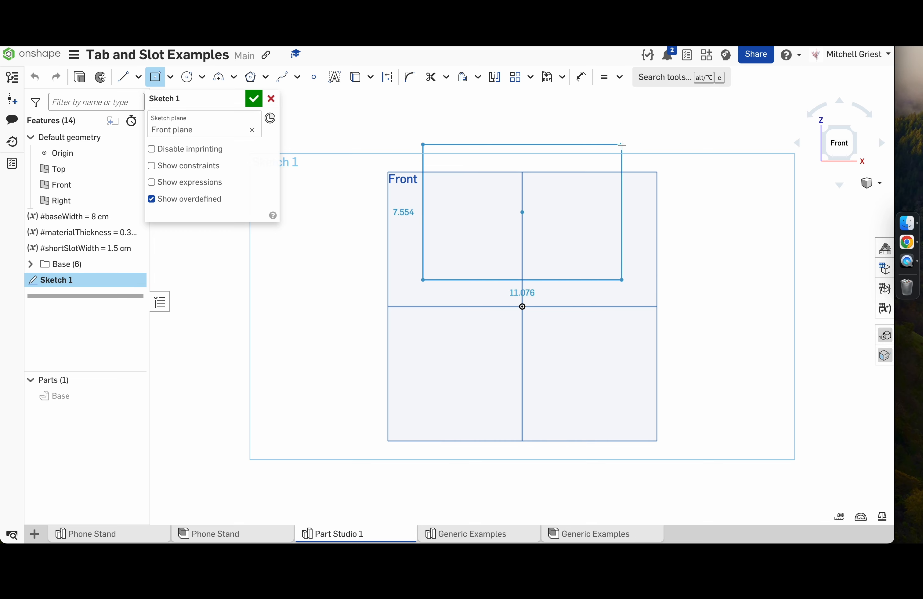
click(621, 144)
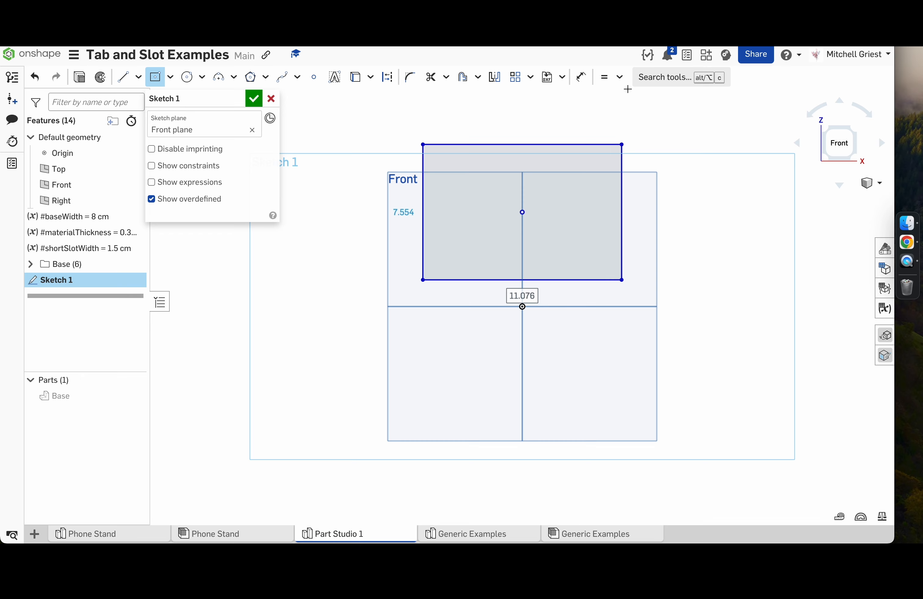
- Make the rectangle's bottom edge coincident with the Top plane and shrink the rectangle by its upper corner to about 9.71 by 6.52 cm
click(620, 76)
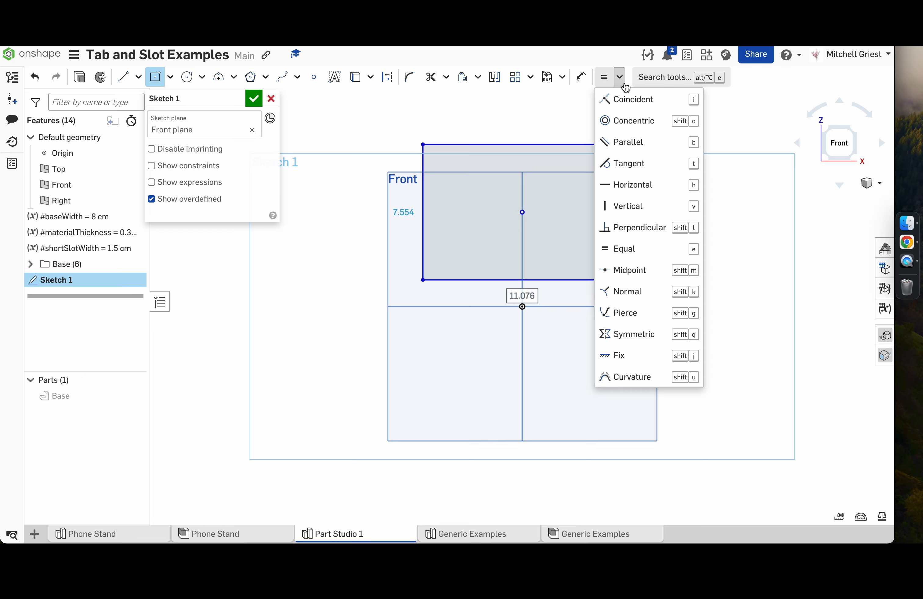
click(649, 106)
click(580, 280)
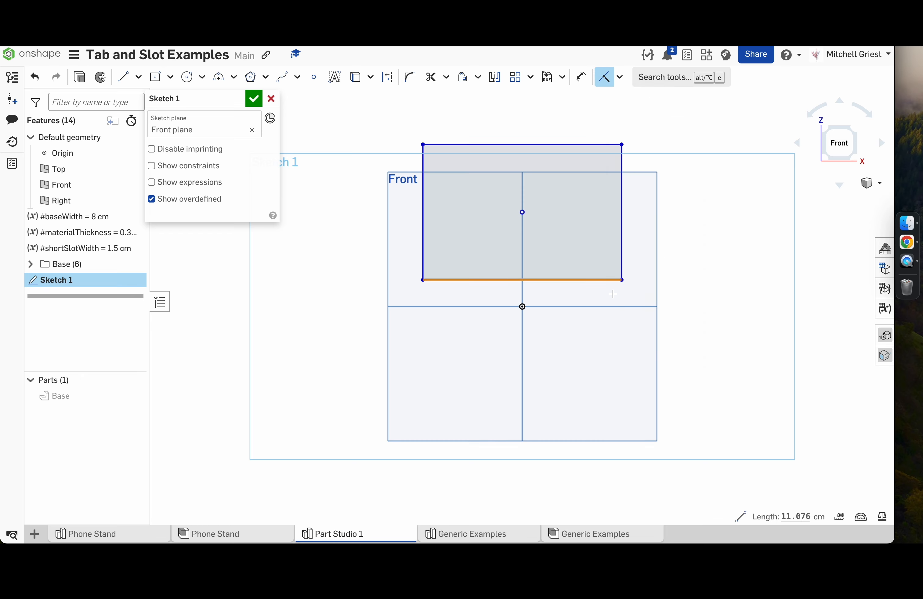
click(631, 307)
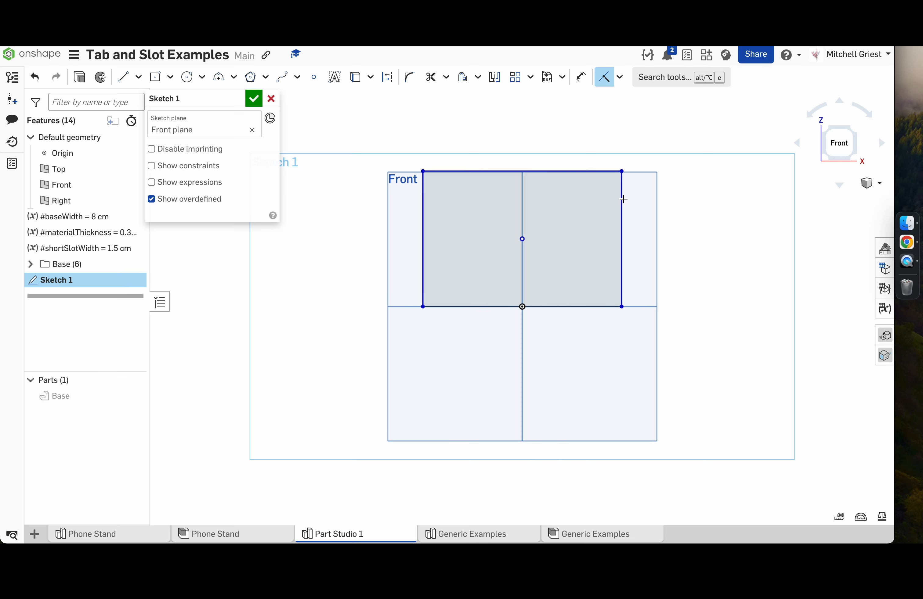
key(Escape)
drag(622, 171, 609, 190)
- Dimension the rectangle's width with the #baseWidth variable and its height as 7 cm
key(d)
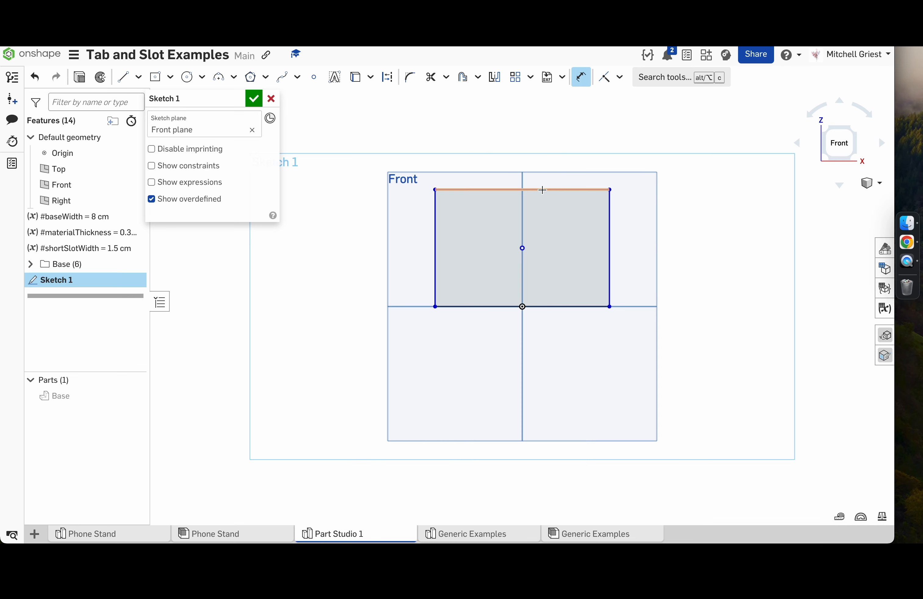
click(542, 190)
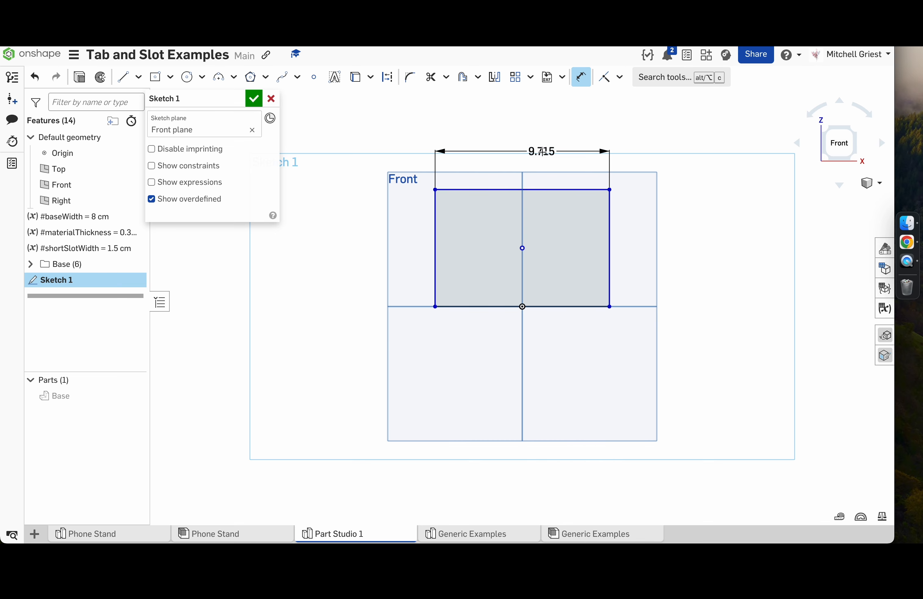
click(542, 151)
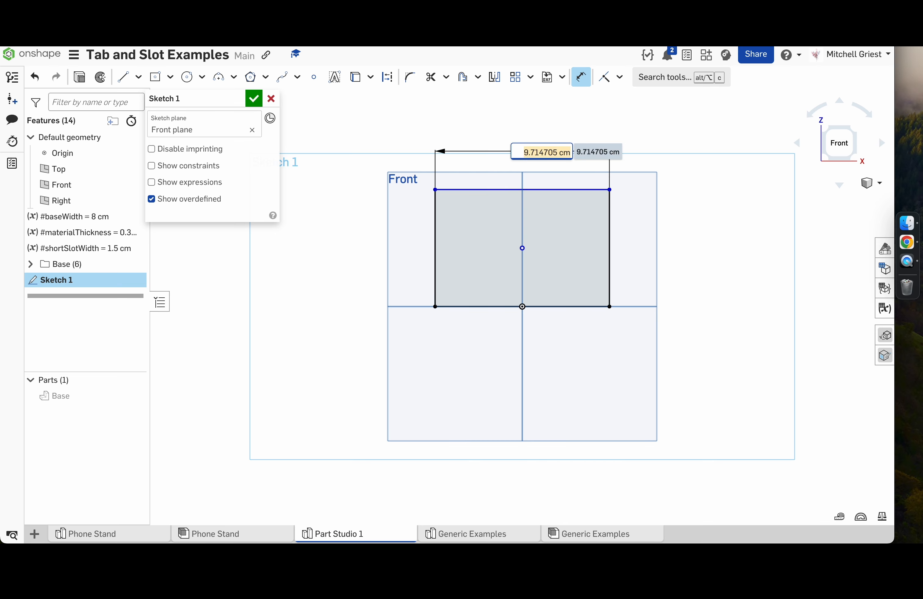
text(bas)
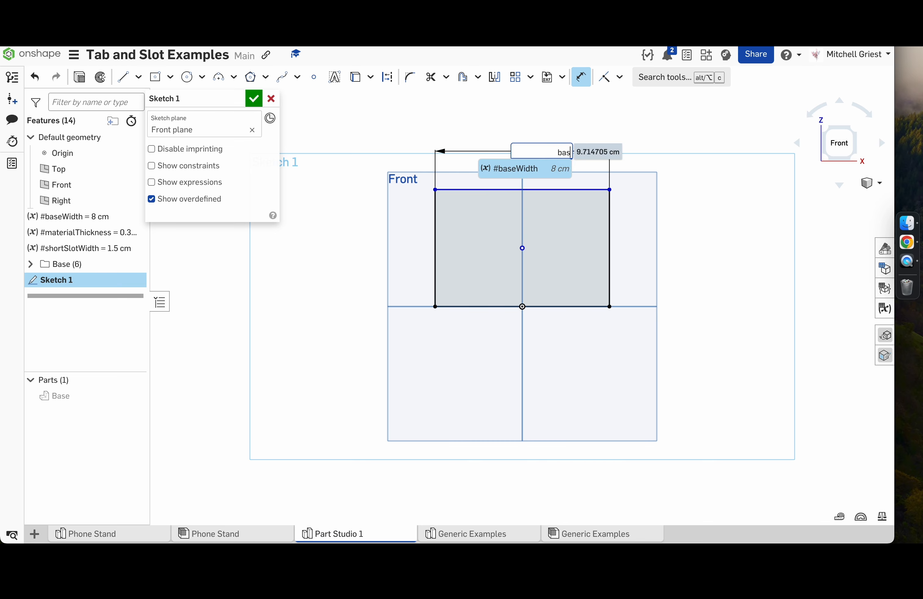
click(530, 172)
key(Return)
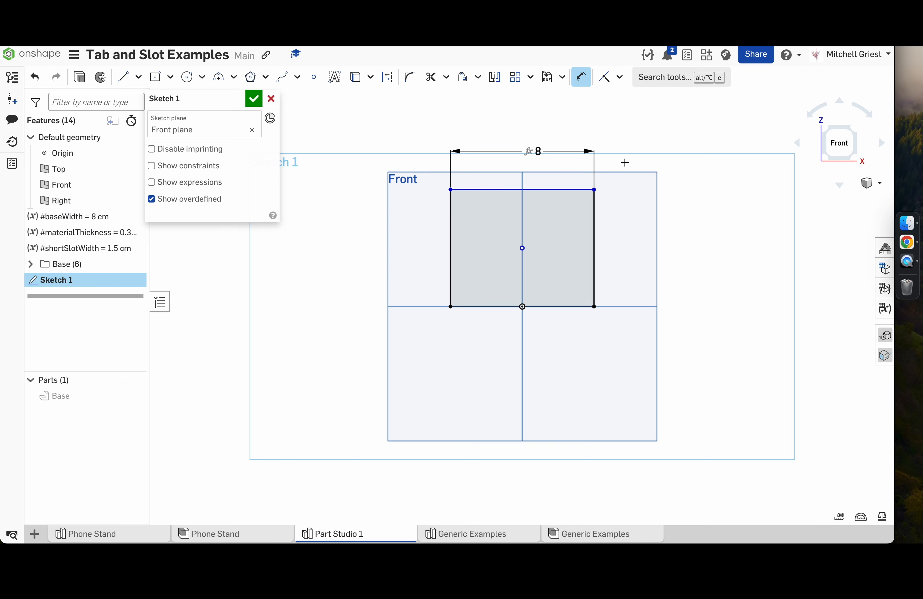
click(595, 247)
click(623, 249)
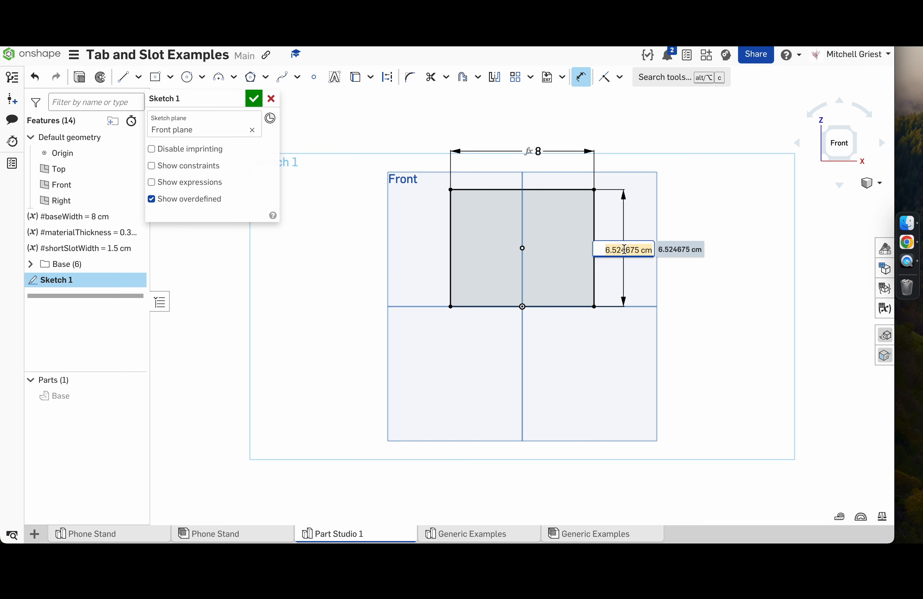
text(7)
key(Return)
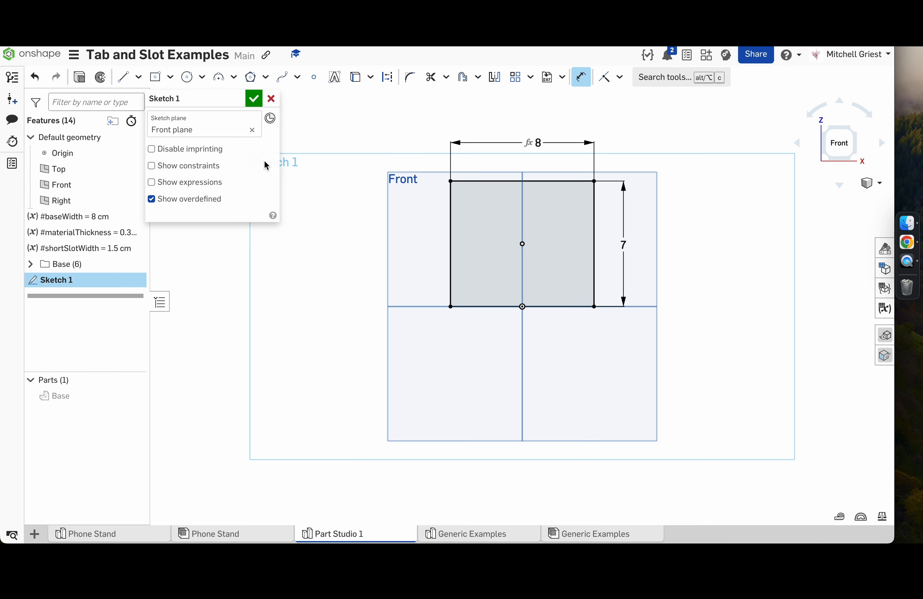
- Rename the sketch as Back Stop and finish it
click(233, 99)
text(Back Stop)
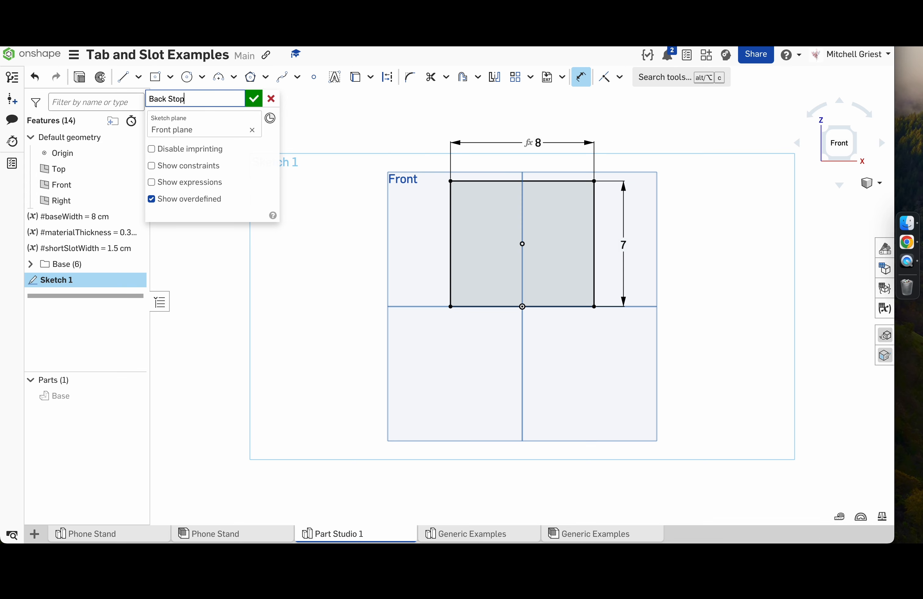
key(super+a)
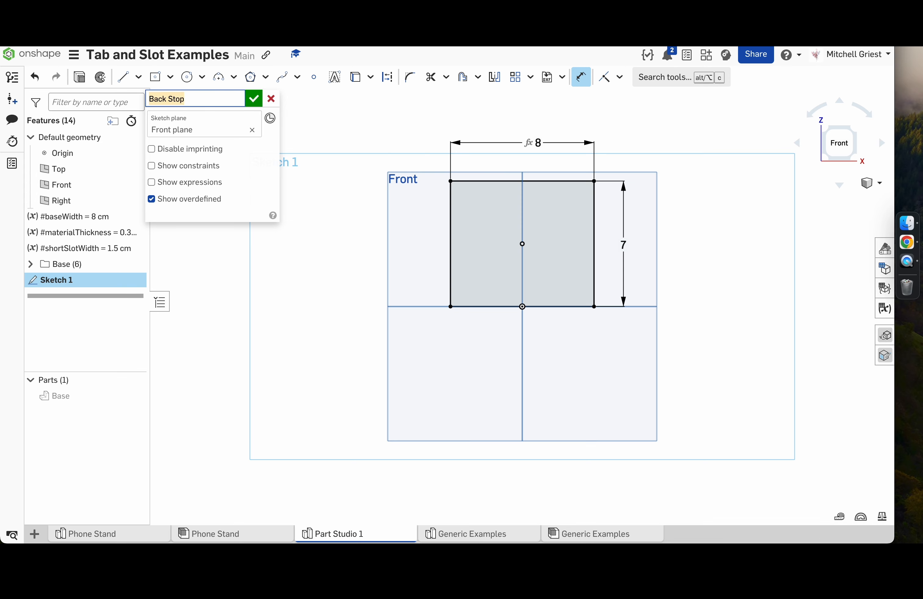
click(253, 99)
- Extrude the Back Stop sketch as a new solid part with its depth driven by the #materialThickness variable
click(328, 202)
key(shift+7)
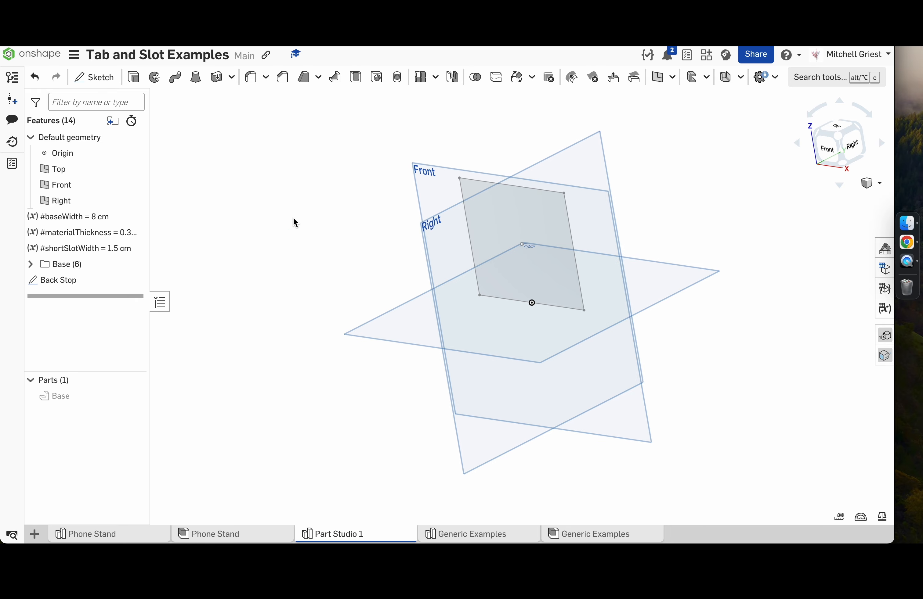
right_drag(245, 287, 259, 287)
click(66, 282)
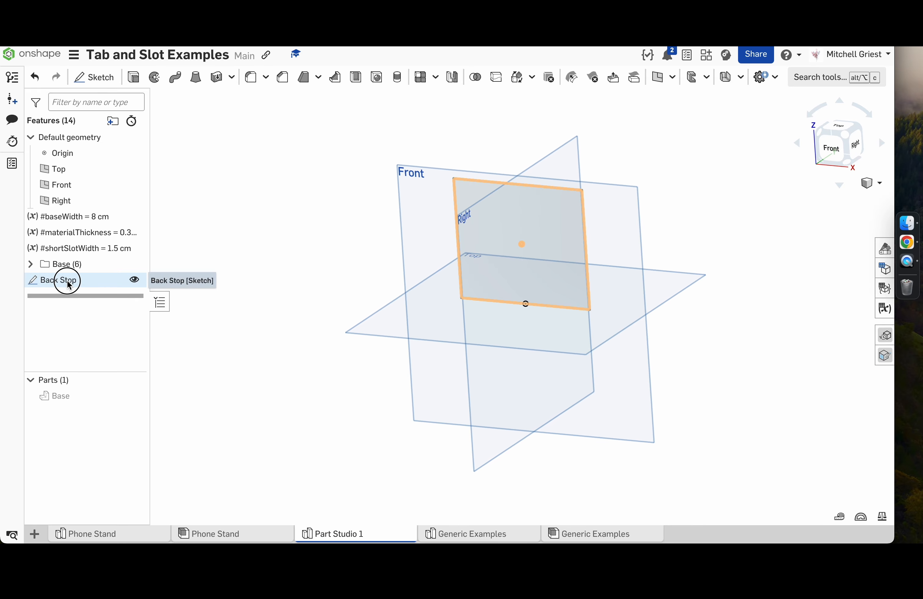
click(136, 79)
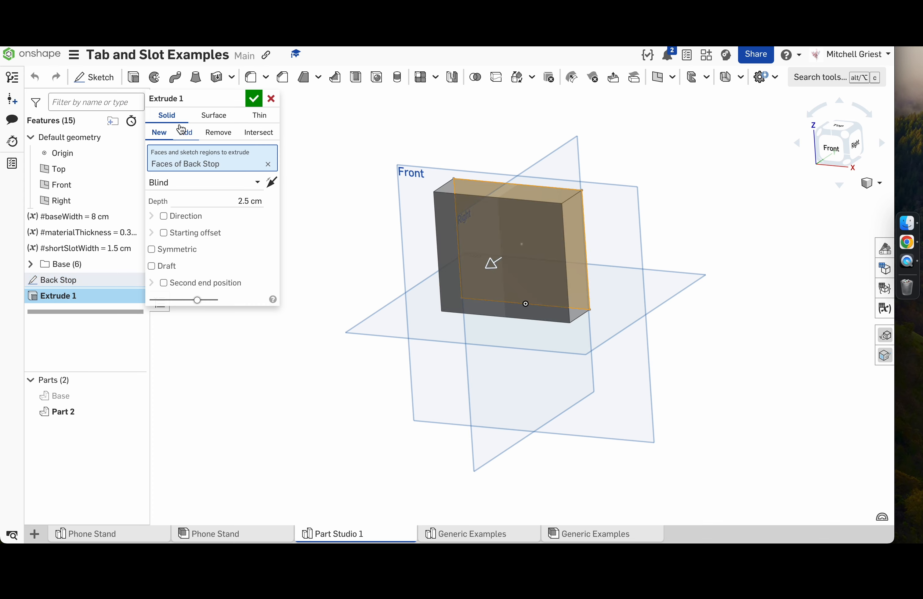
mouse_move(78, 393)
click(135, 396)
click(136, 395)
click(204, 202)
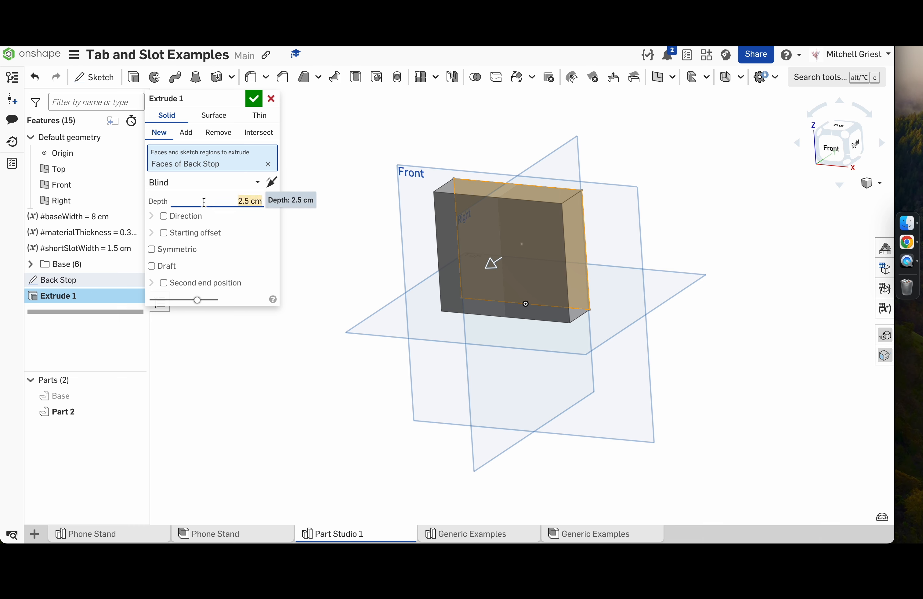
text(#materialThickness)
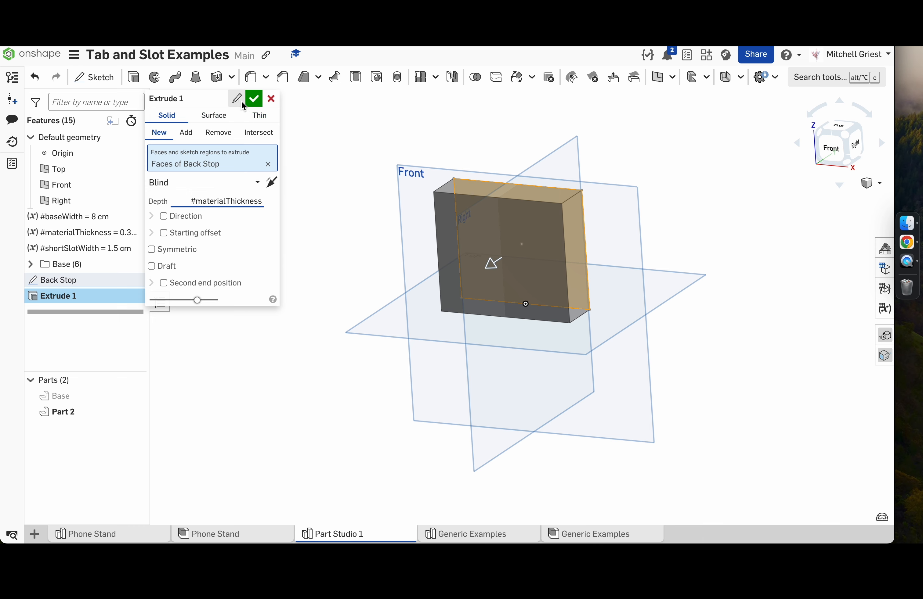
- Rename the extrude as Back Stop, finish it, and rename the new part as Back Stop too
click(240, 100)
text(Back Stop)
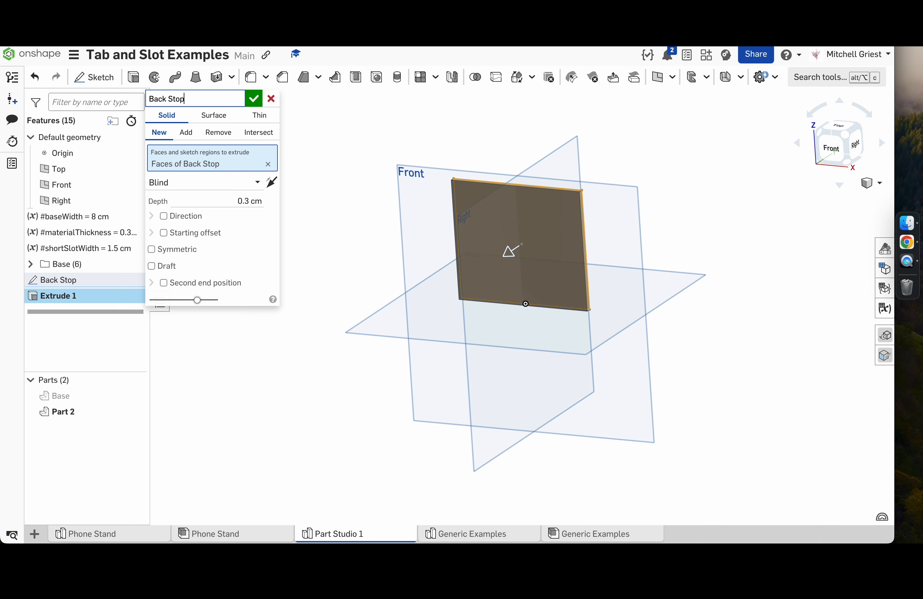
click(253, 99)
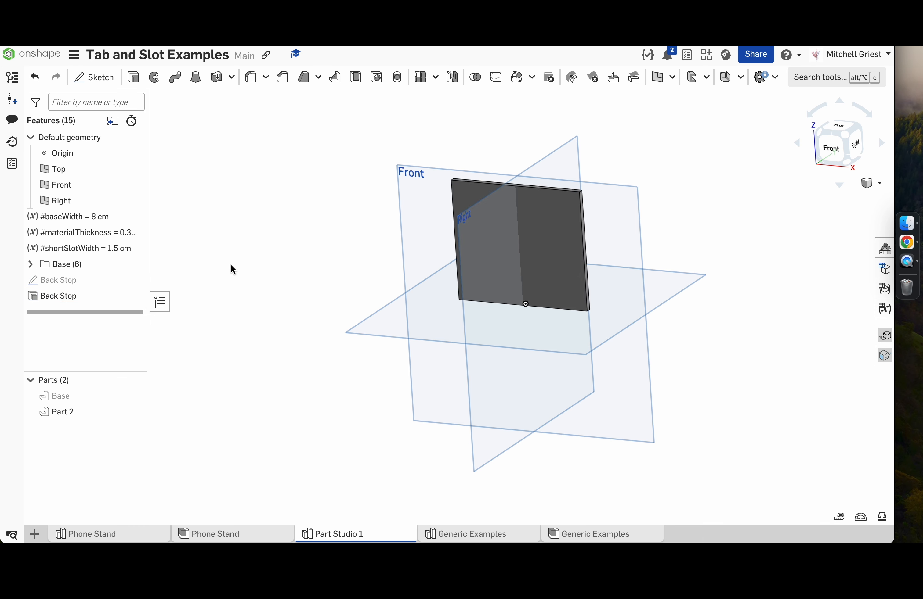
double_click(104, 417)
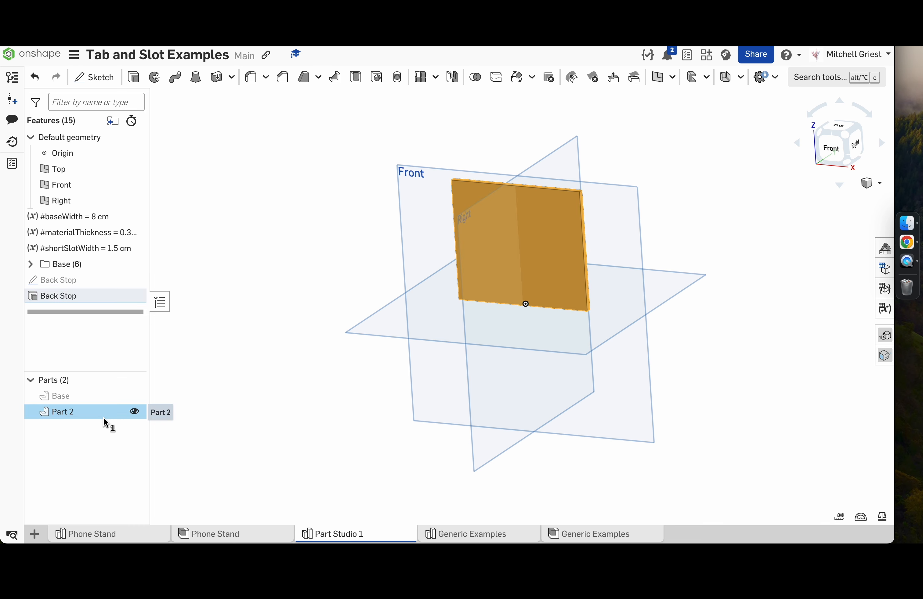
text(Back S)
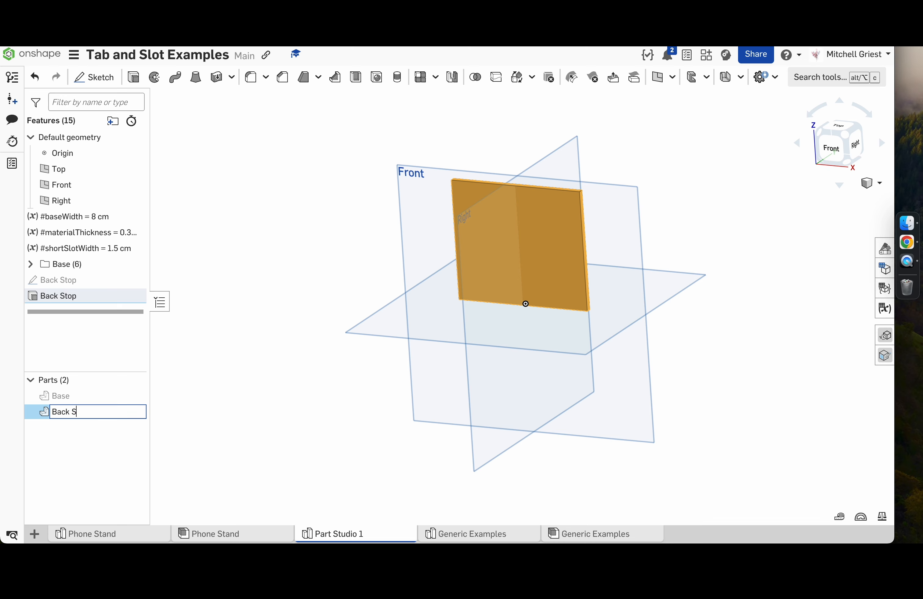
key(Return)
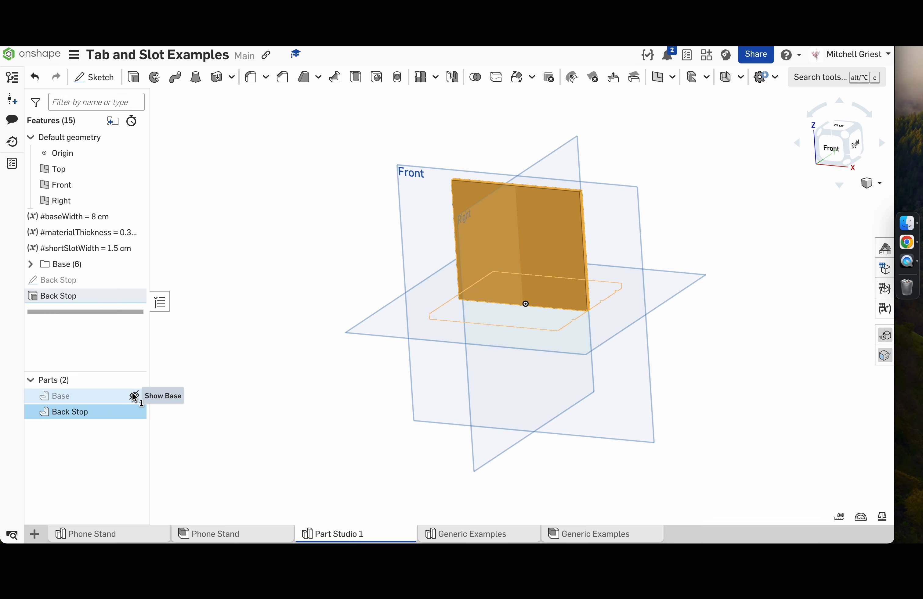
- Show the Base part to examine how the back stop sits against it, and hide the Base again
click(132, 396)
click(272, 332)
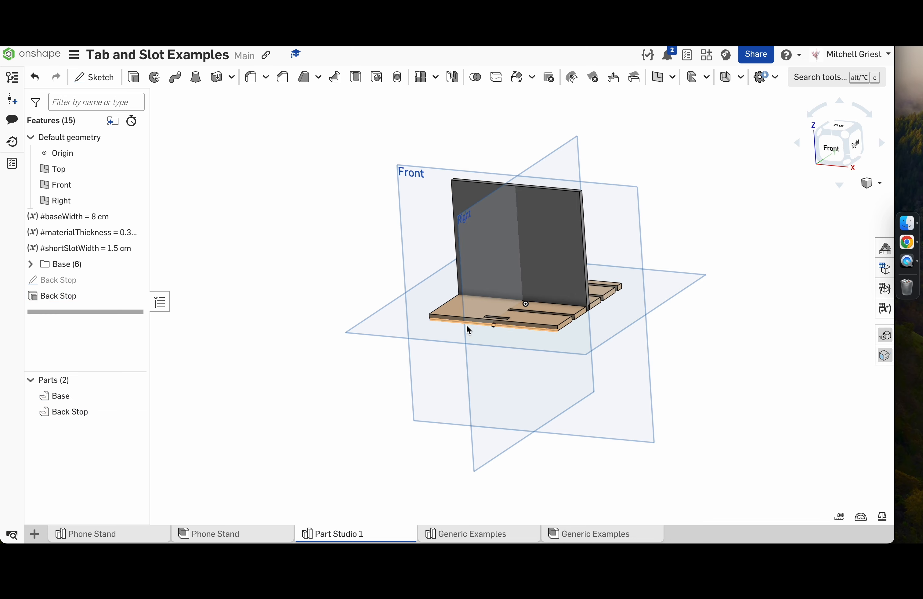
scroll(577, 280, up, 5)
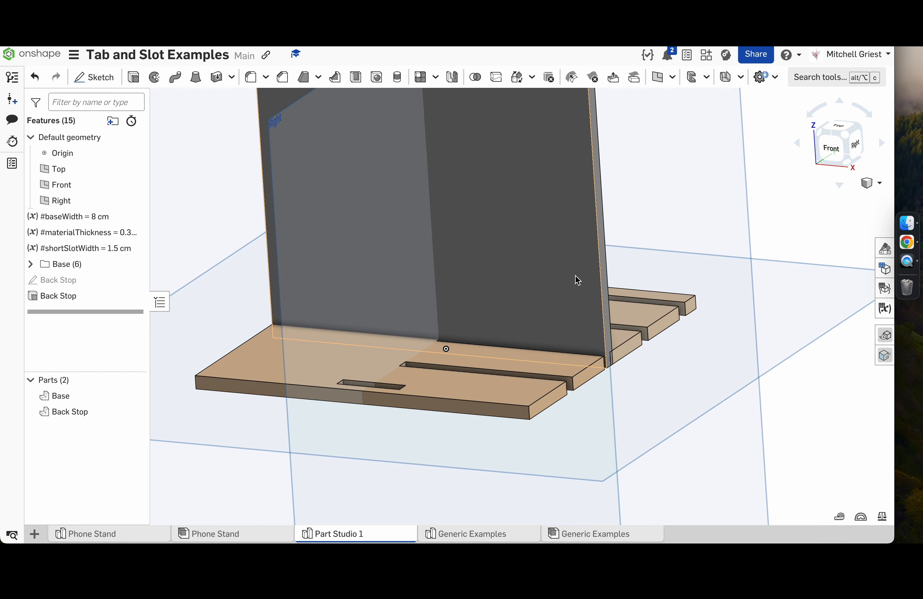
scroll(601, 351, down, 5)
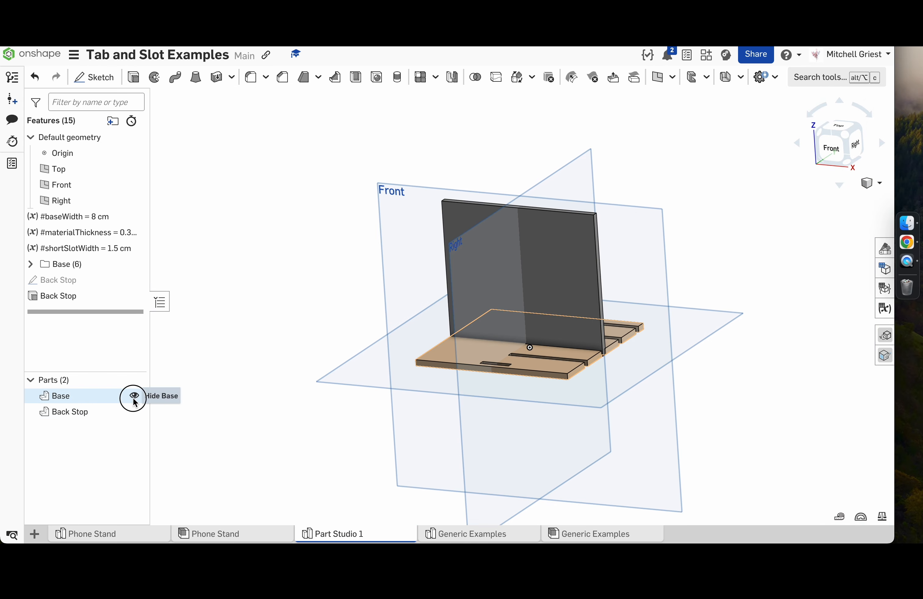
click(133, 395)
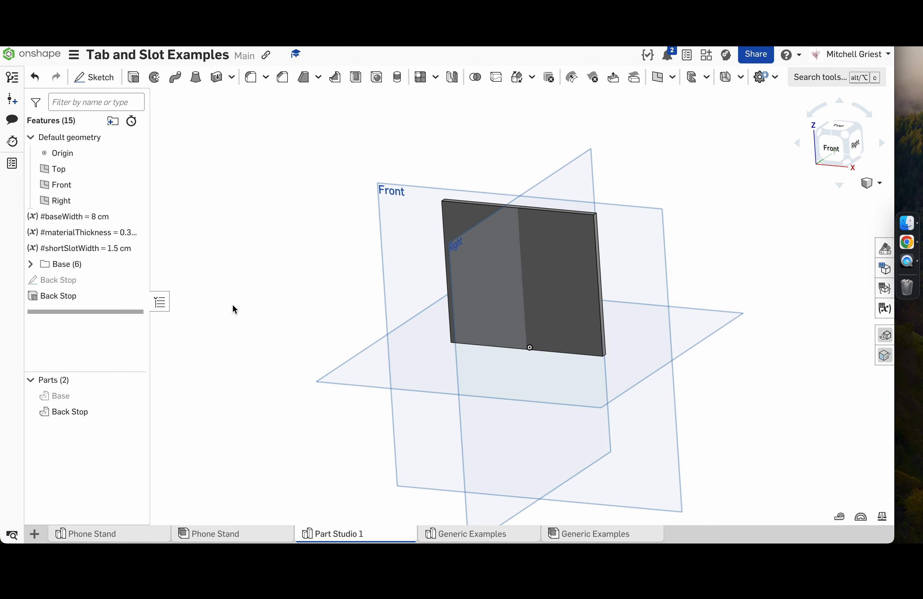
- Change the Back Stop part's appearance to a light tan color like the base
right_click(76, 413)
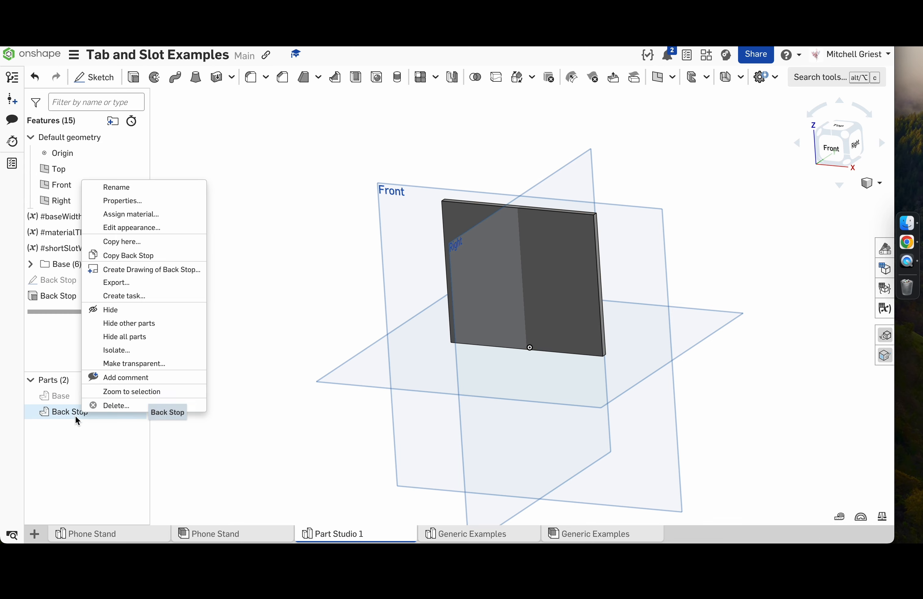
click(148, 228)
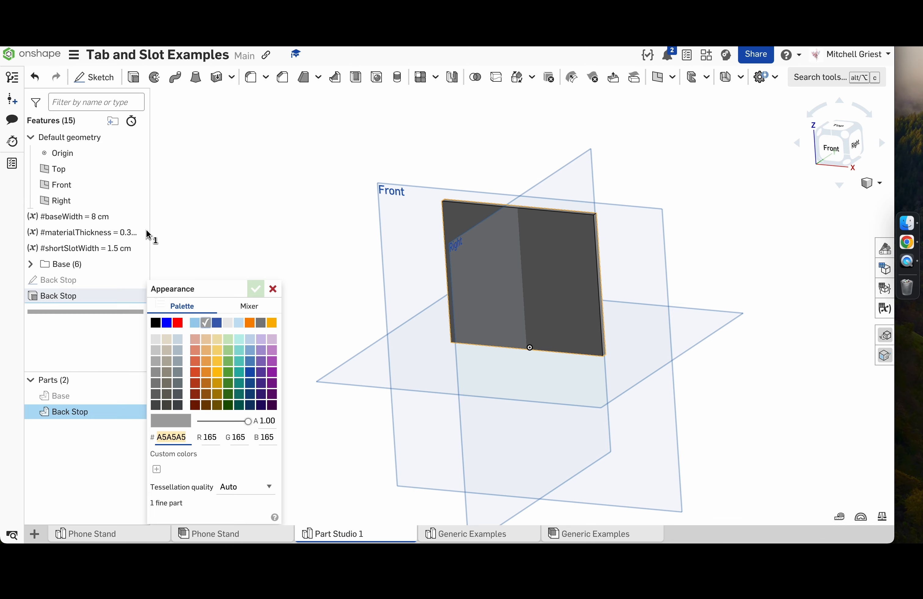
click(206, 339)
click(256, 290)
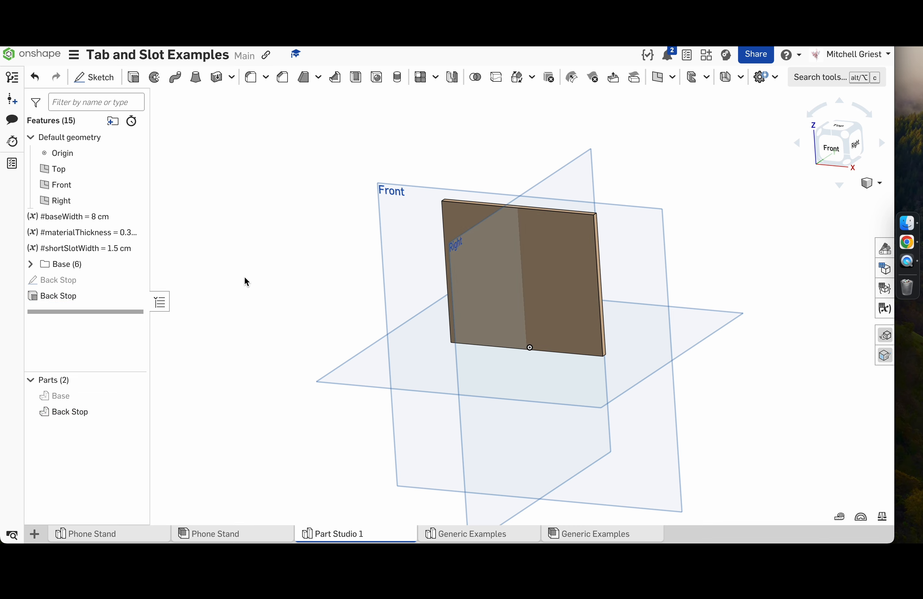
- Hide the Top, Front and Right reference planes around the Back Stop part
key(shift+7)
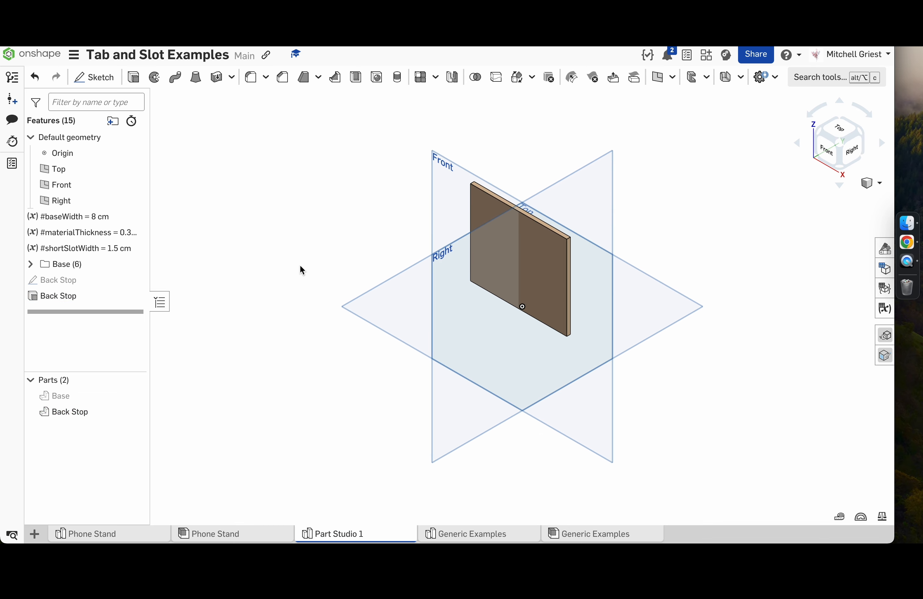
key(p)
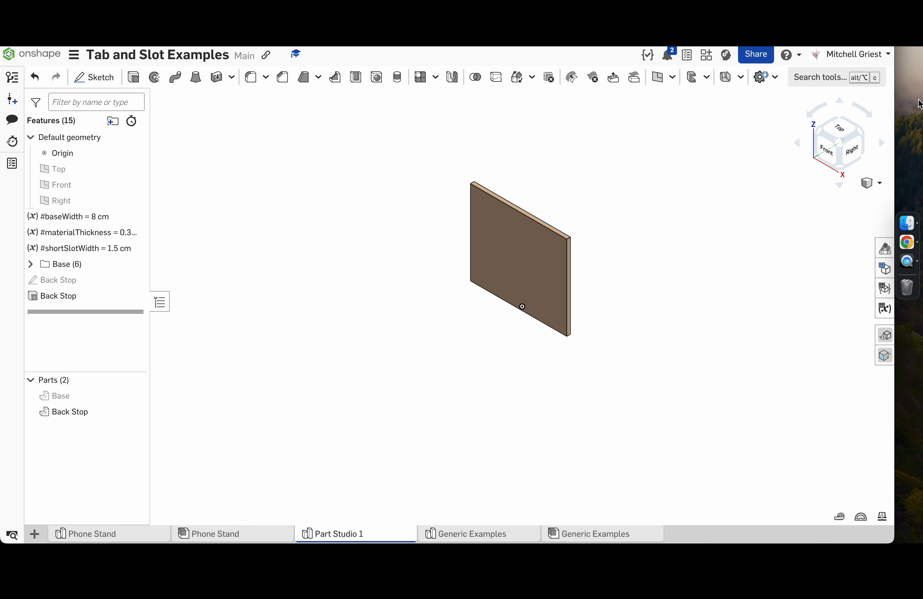
click(840, 145)
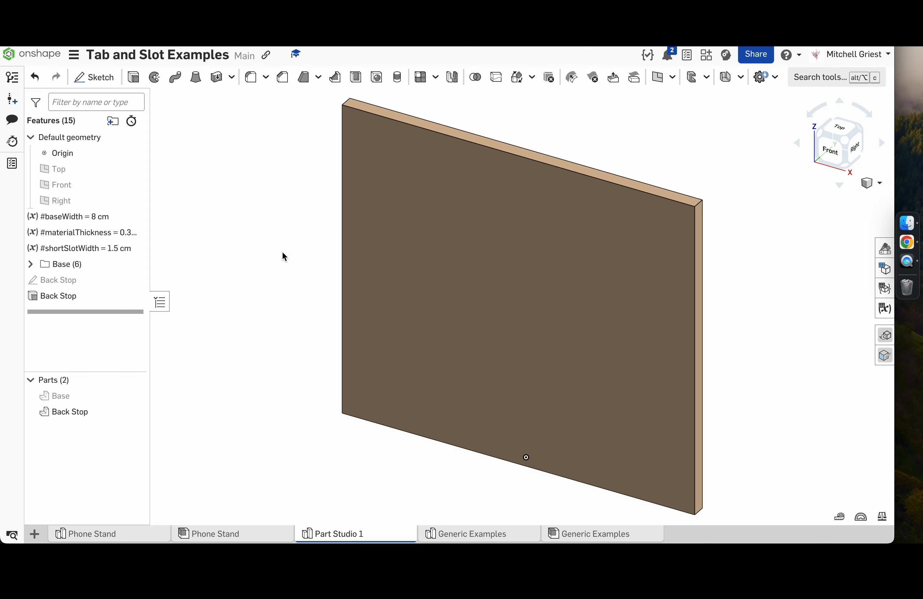
- Open the Phone Stand assembly, move the back plate aside to examine its slot, and return to Part Studio 1
click(234, 530)
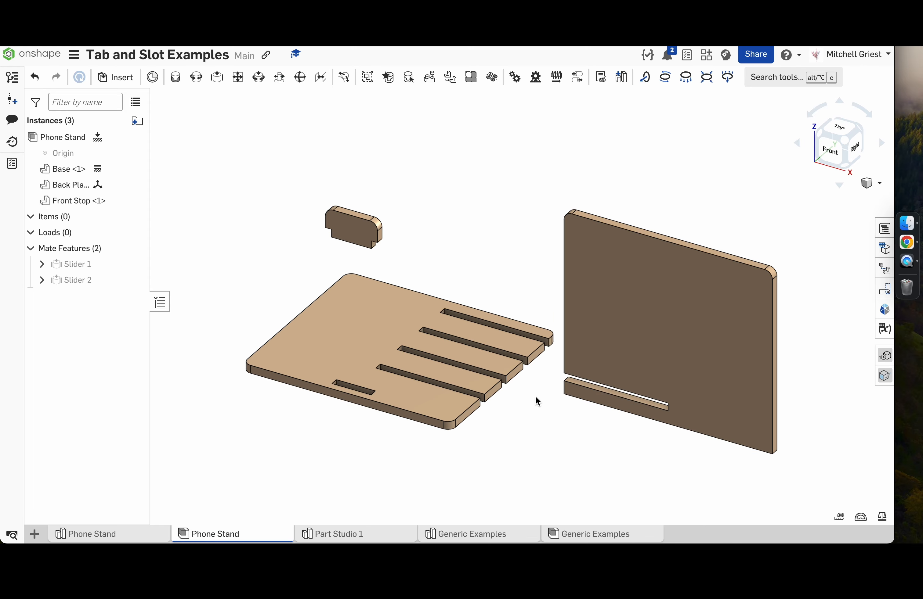
drag(723, 387, 759, 415)
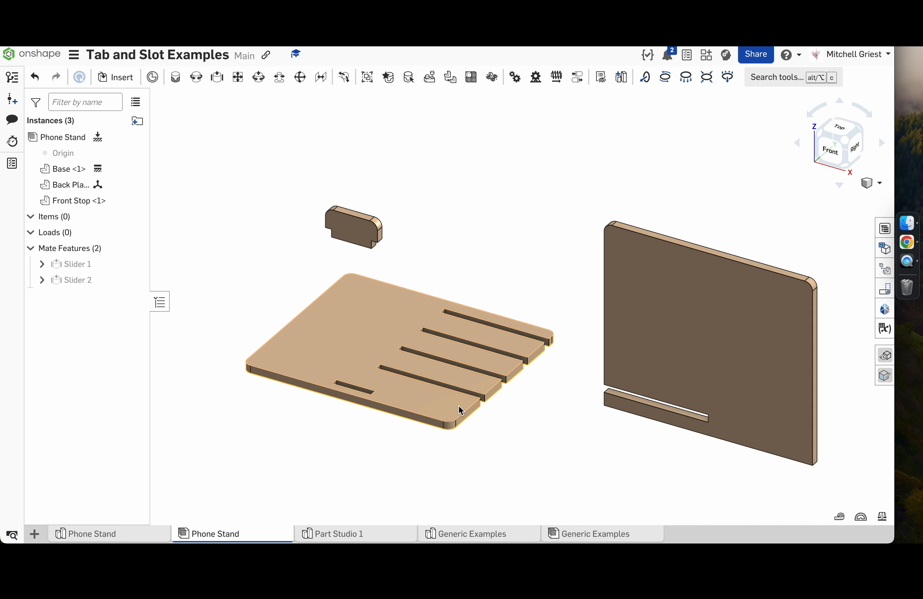
click(359, 534)
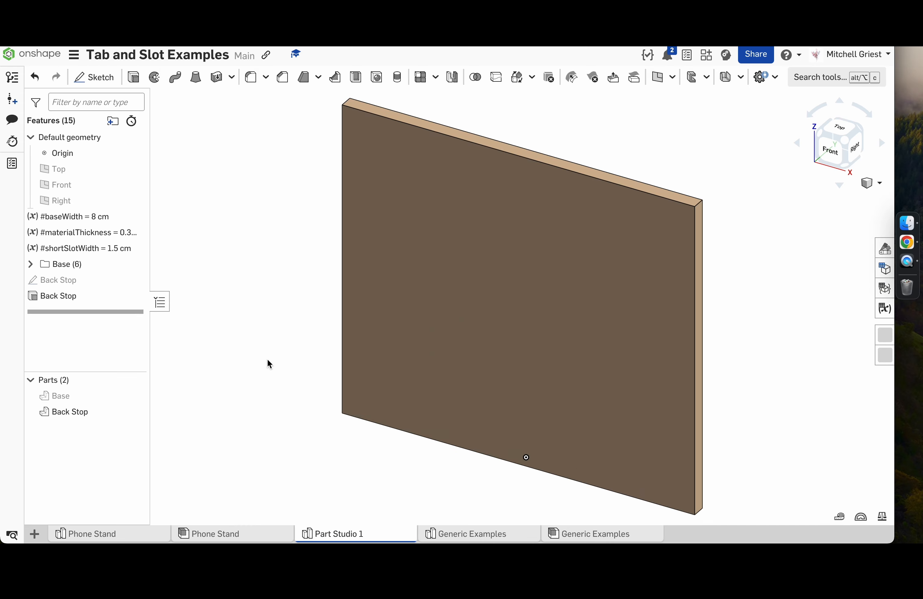
- Start a sketch on the Back Stop's front face and draw a corner rectangle about 1.61 cm high from the left edge to directly above the origin
click(394, 333)
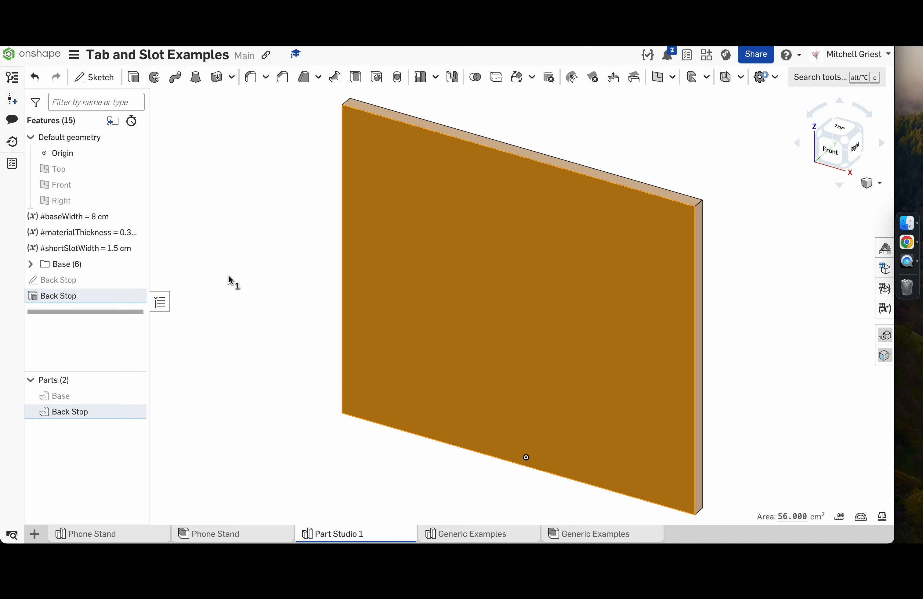
click(84, 77)
key(n)
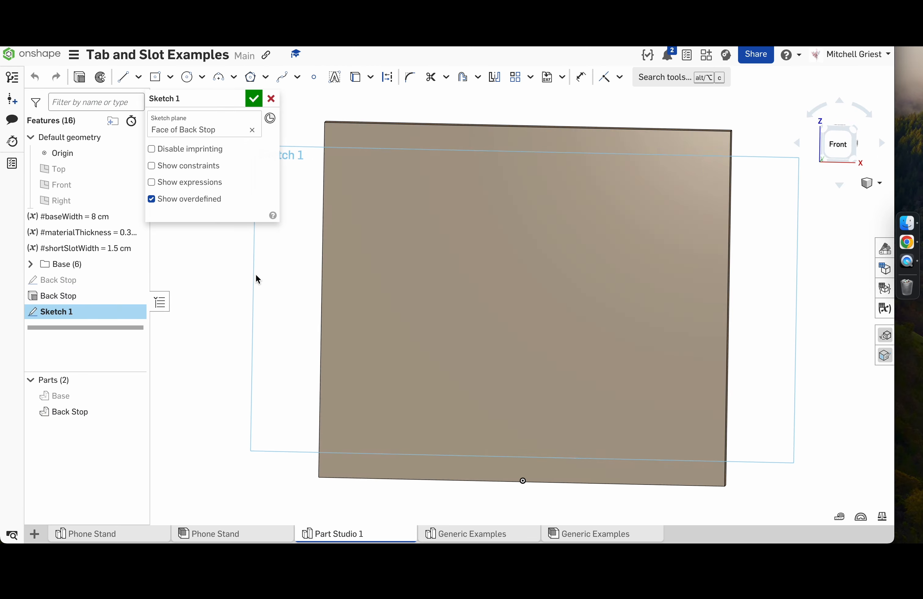
click(170, 78)
click(175, 102)
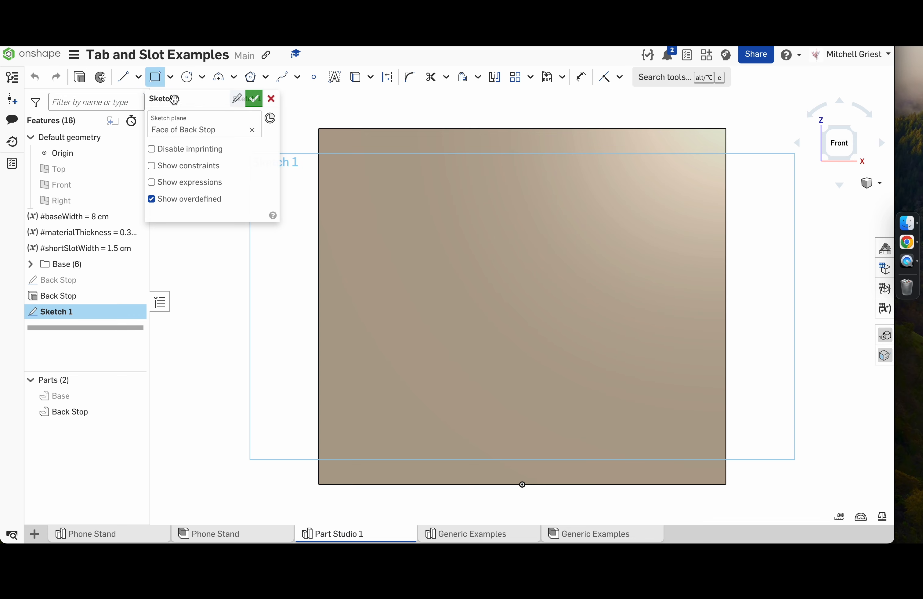
click(318, 471)
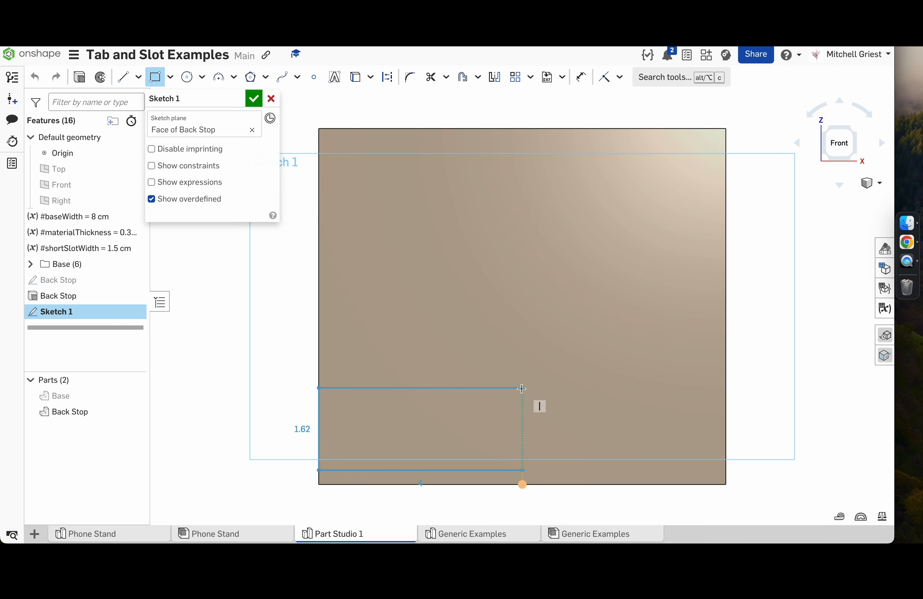
click(521, 389)
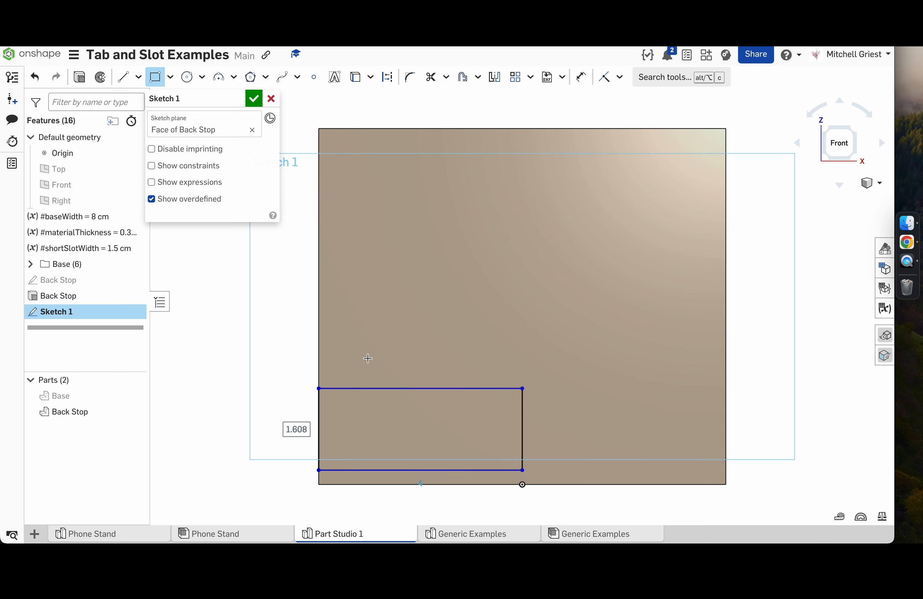
- Dimension the slot rectangle's height with the #materialThickness variable
click(581, 76)
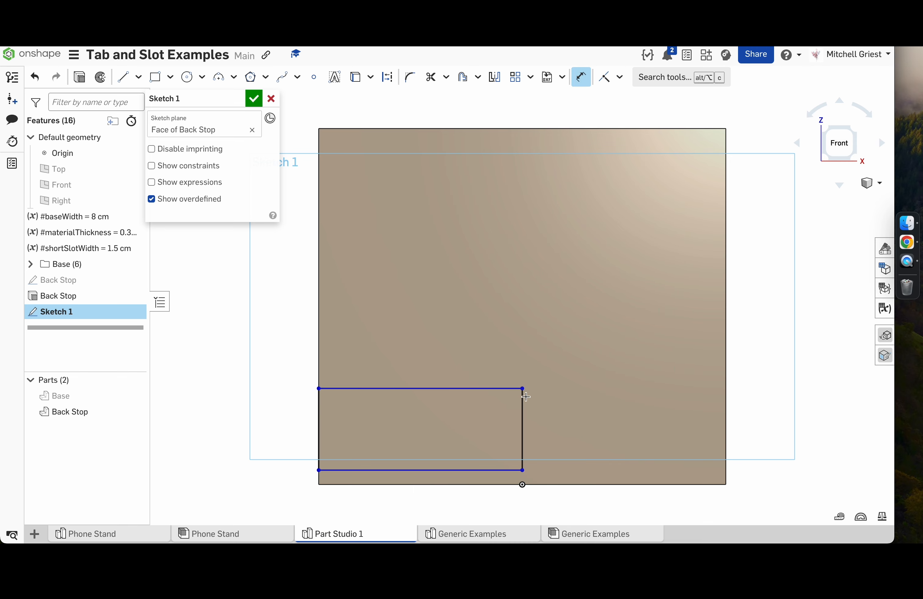
click(522, 422)
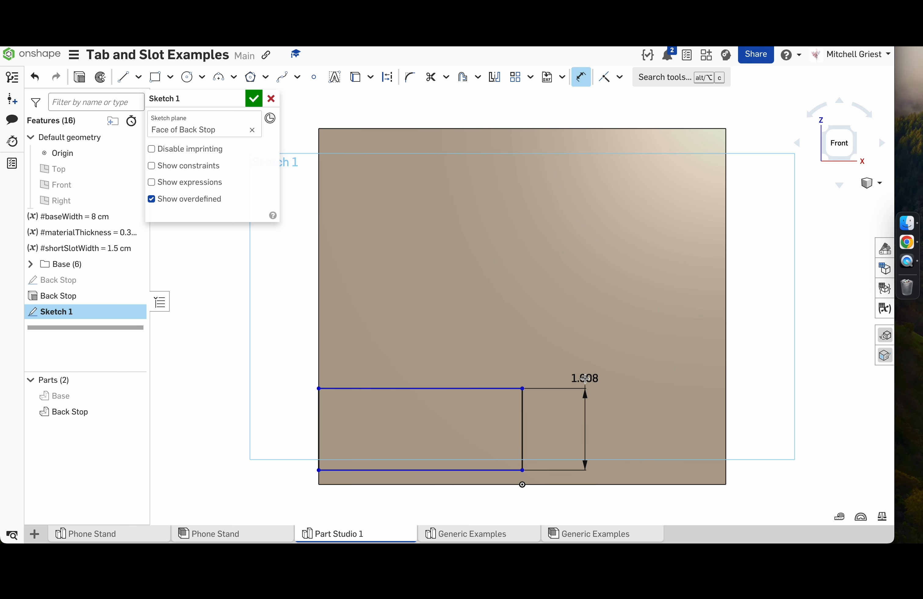
click(583, 352)
text(#materialThickness)
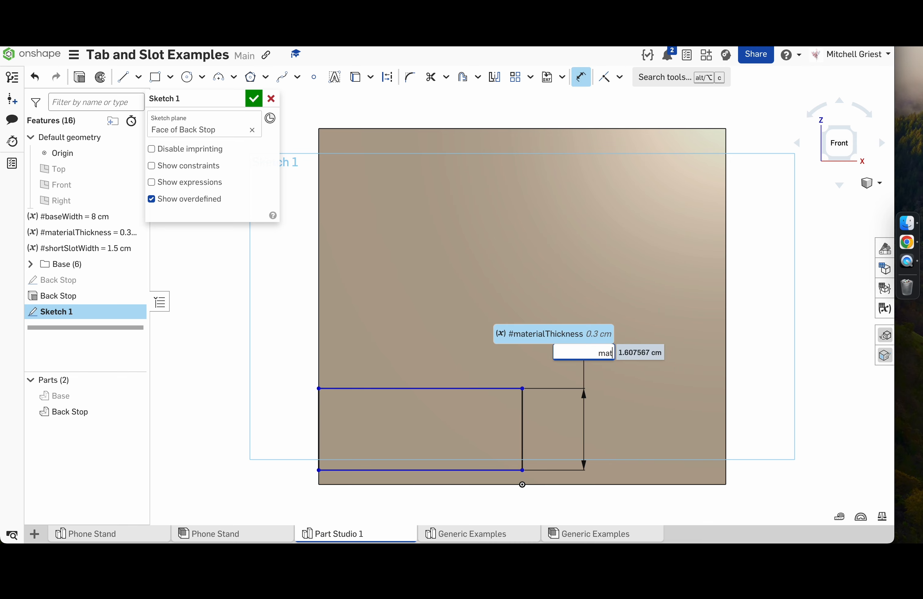
key(Return)
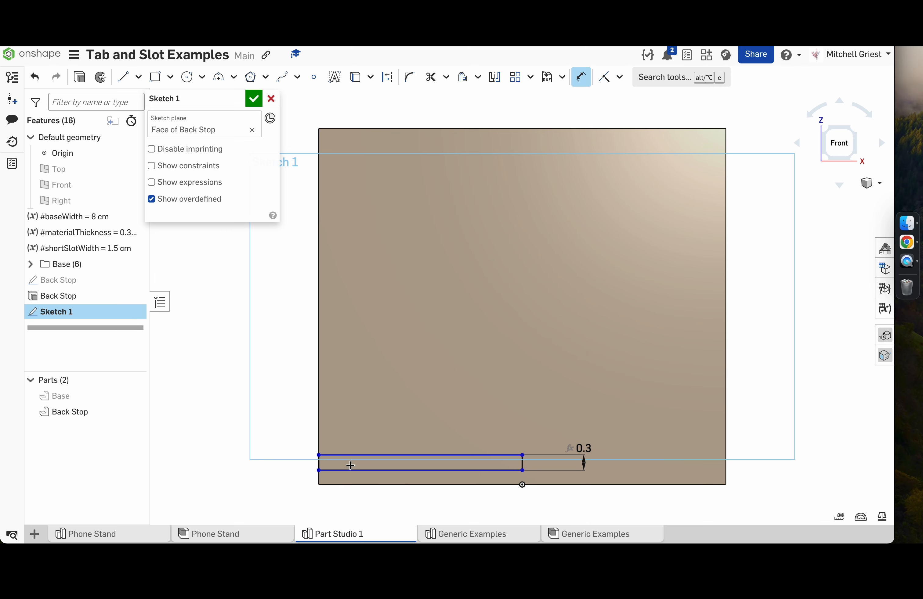
- Move the slot rectangle up to about 1.01 cm above the plate's bottom edge and dimension that distance as 5 mm
key(d)
key(d)
key(Escape)
mouse_move(522, 455)
mouse_down()
mouse_move(520, 435)
mouse_move(441, 357)
mouse_move(490, 341)
mouse_move(514, 381)
mouse_move(470, 414)
mouse_move(470, 403)
mouse_move(481, 411)
mouse_up()
drag(484, 342, 472, 422)
key(d)
click(460, 433)
click(515, 485)
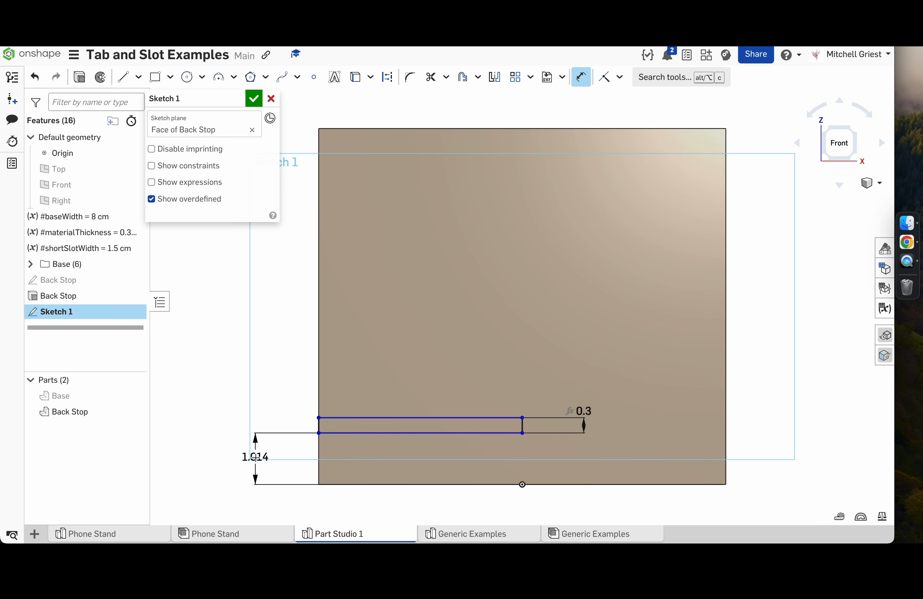
click(255, 458)
text(m)
key(Escape)
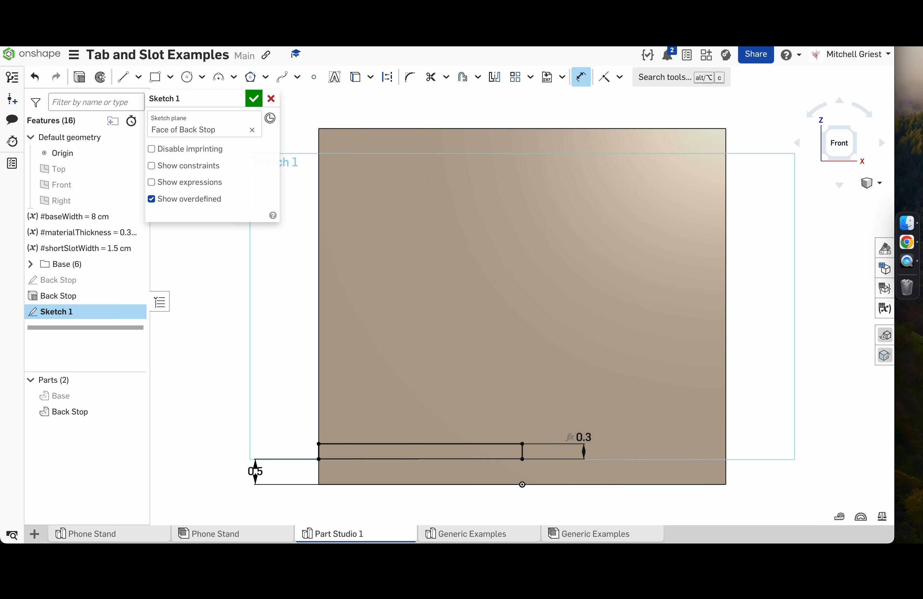
- Set the distance between the slot rectangle and the plate's bottom edge to 3 mm
double_click(259, 469)
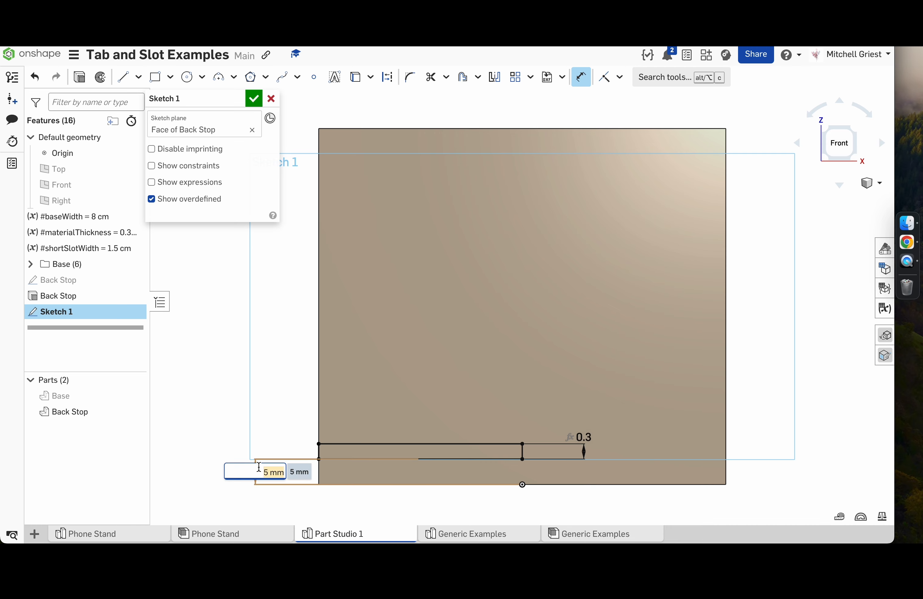
text(3mm)
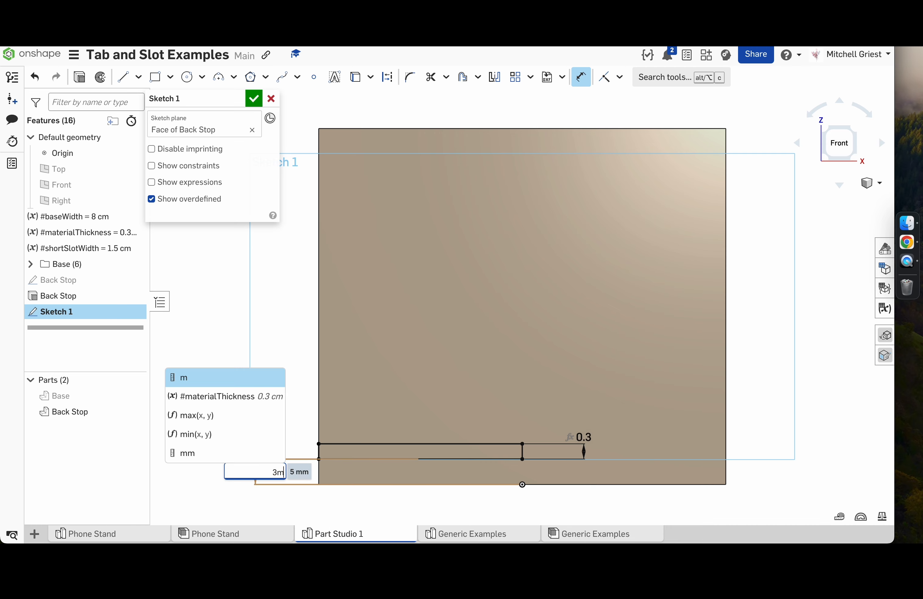
key(Return)
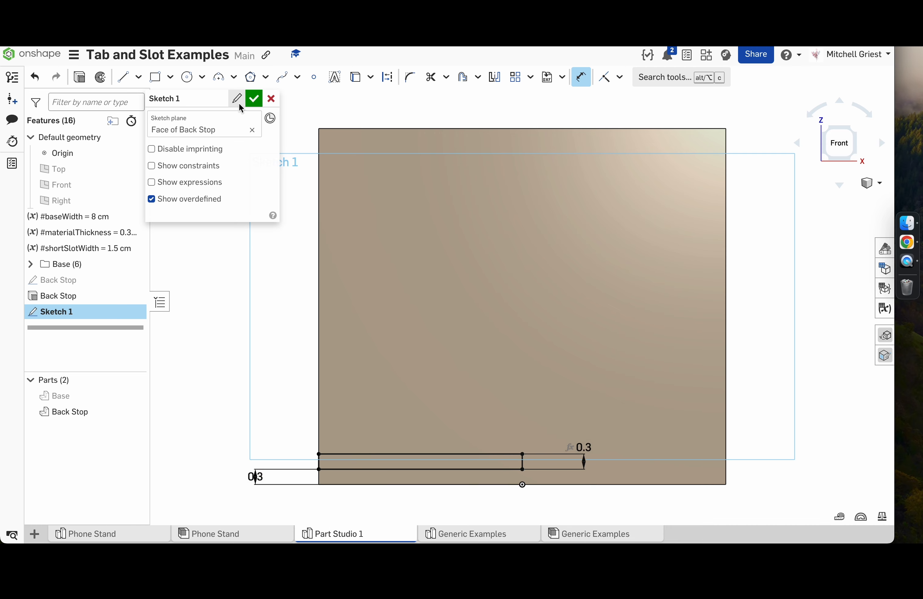
- Rename the slot sketch as Back Stop Slot and finish it
click(239, 102)
text(Back Stop Slot)
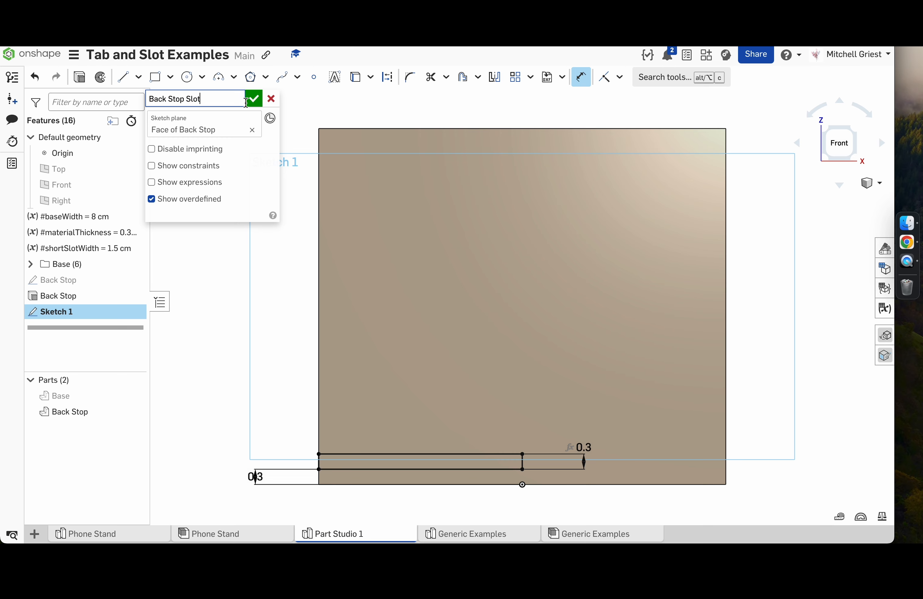
click(232, 102)
click(254, 99)
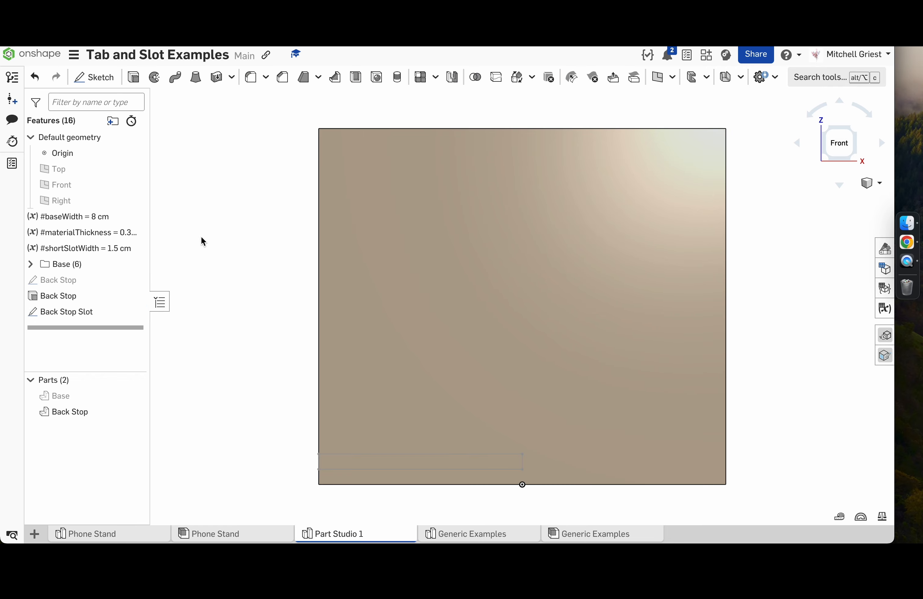
- Select the Back Stop Slot sketch
click(93, 316)
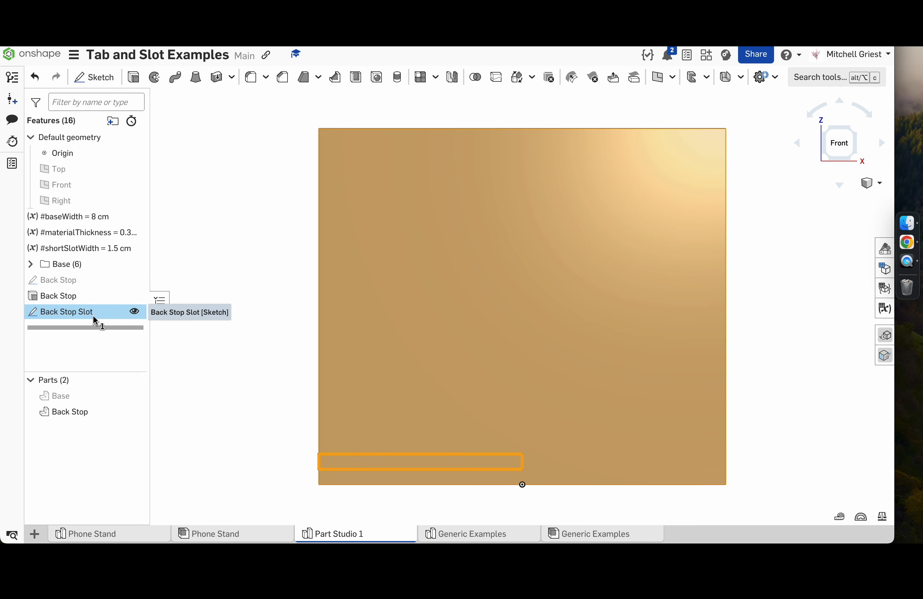
- Cut the slot sketch through all of the Back Stop part with a Remove extrude named Back Stop Slot
key(shift+e)
click(216, 135)
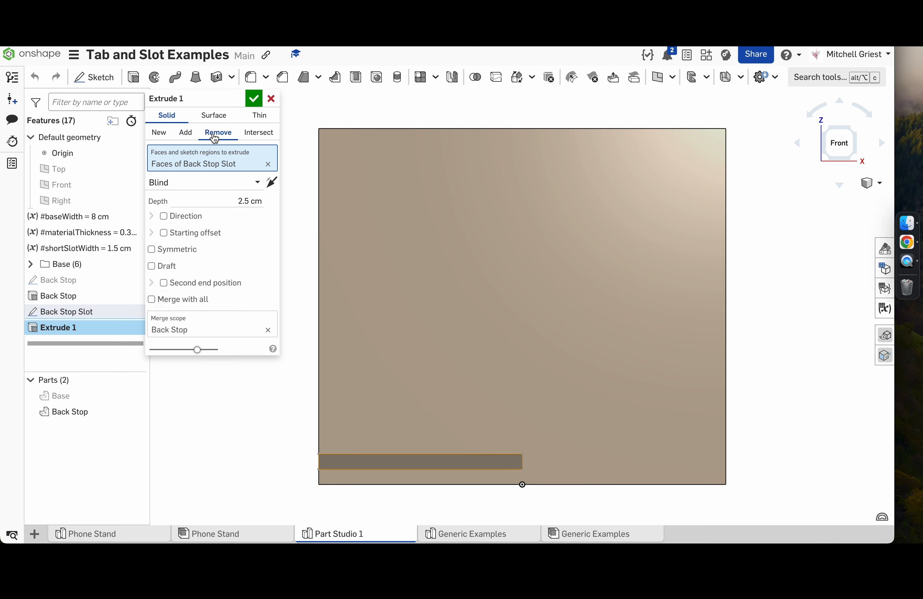
click(201, 186)
click(202, 287)
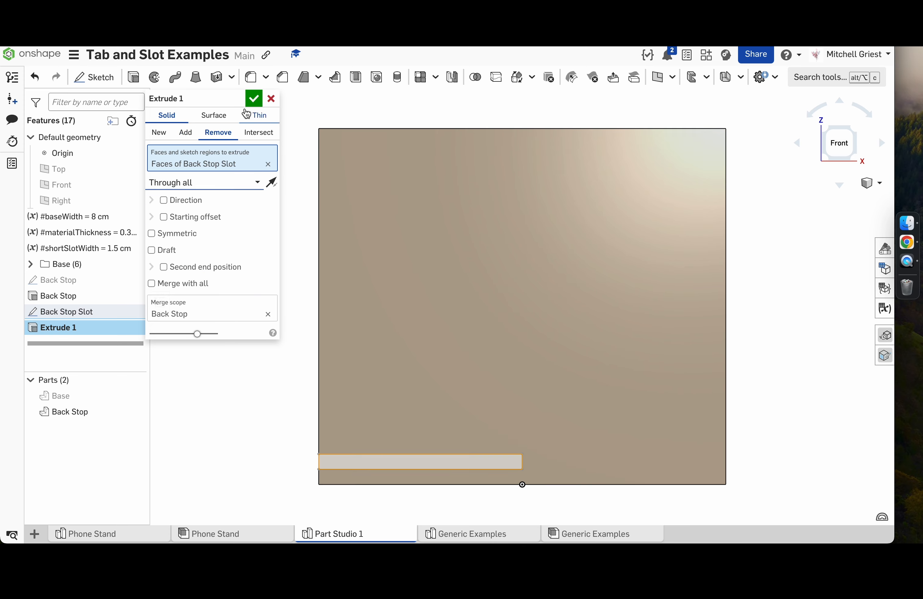
click(240, 99)
text(Back Stop Slot)
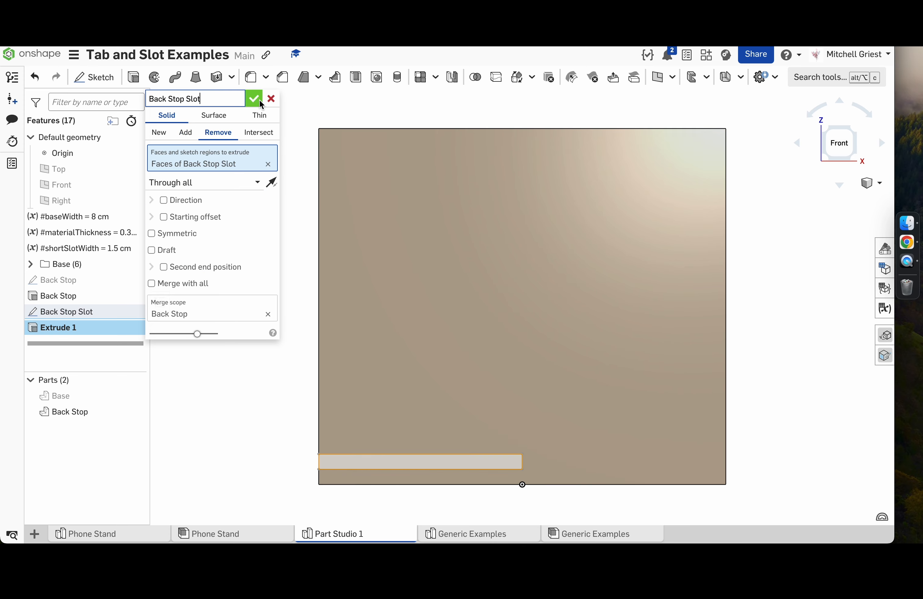
click(253, 99)
key(shift+7)
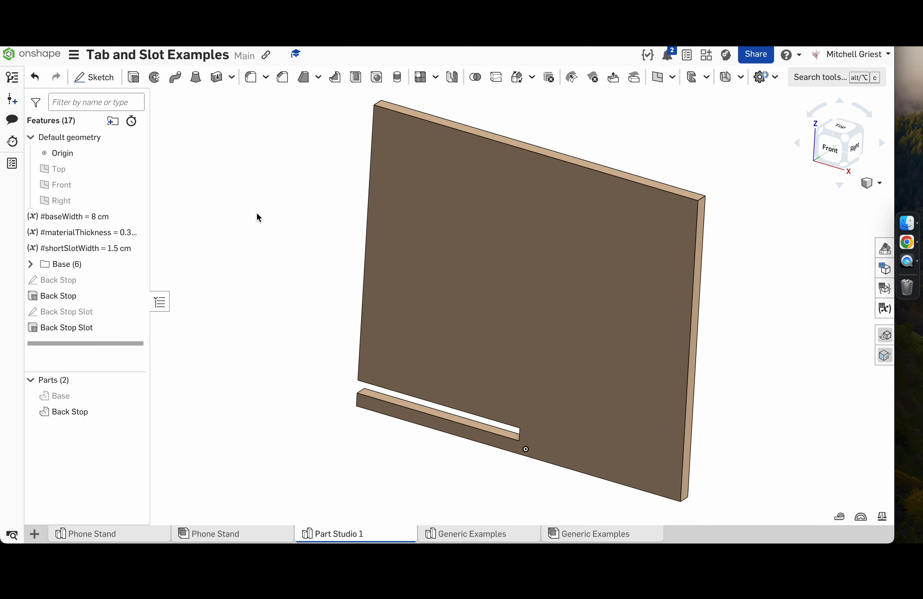
right_drag(292, 411, 296, 394)
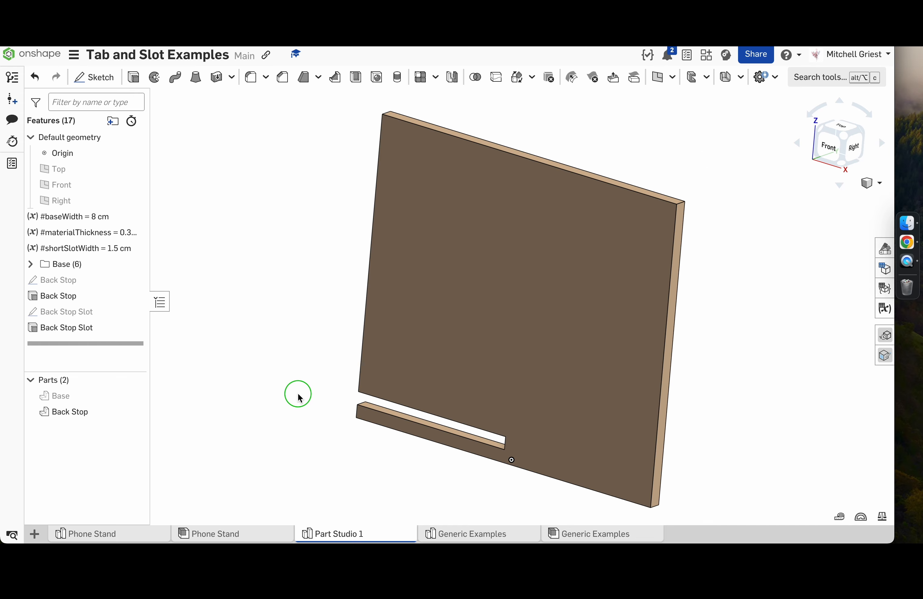
- In the Phone Stand assembly, slide the back plate sideways out of its slot in the base
click(236, 539)
right_drag(548, 297, 434, 242)
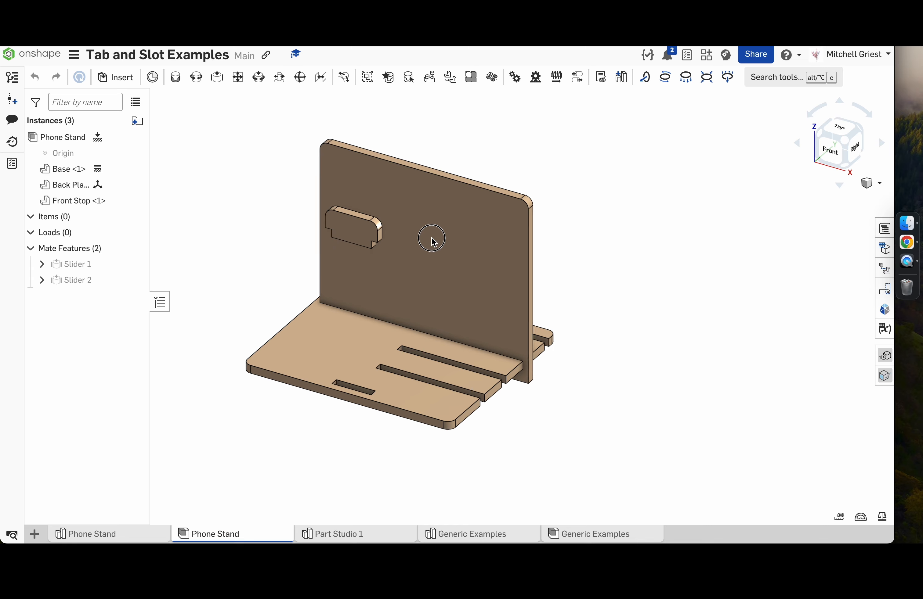
drag(460, 244, 698, 307)
- Show the Base part in Part Studio 1 and examine in isometric view how it meets the Back Stop
click(383, 536)
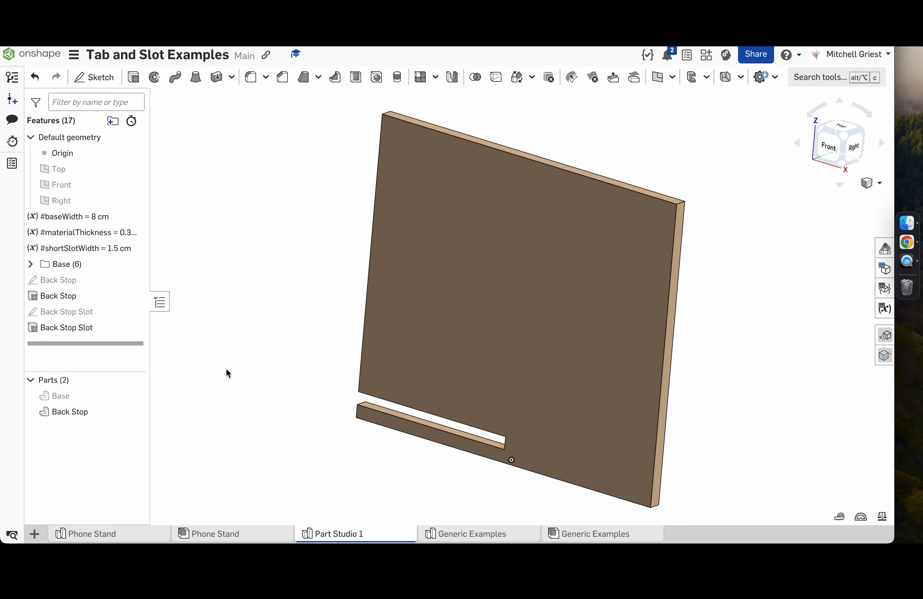
click(245, 353)
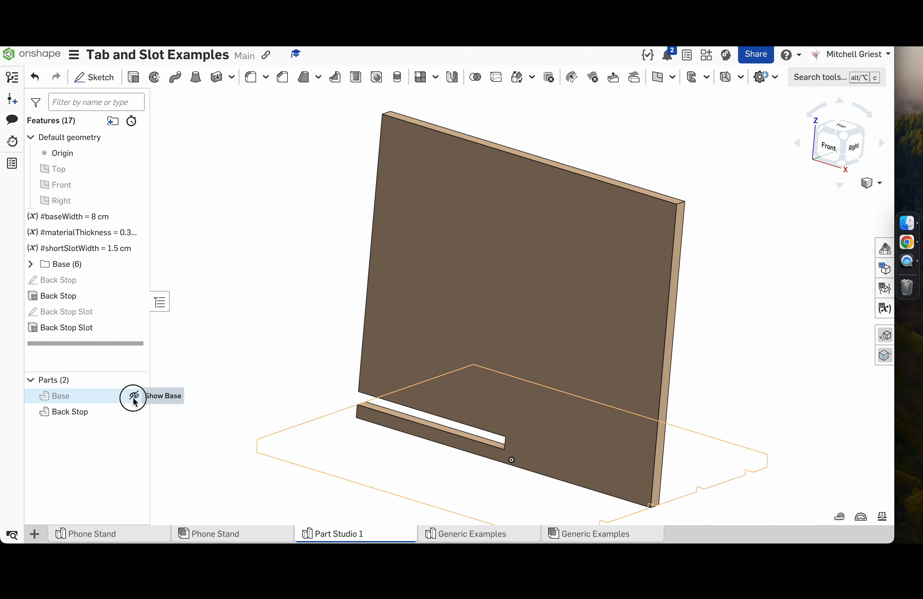
click(132, 397)
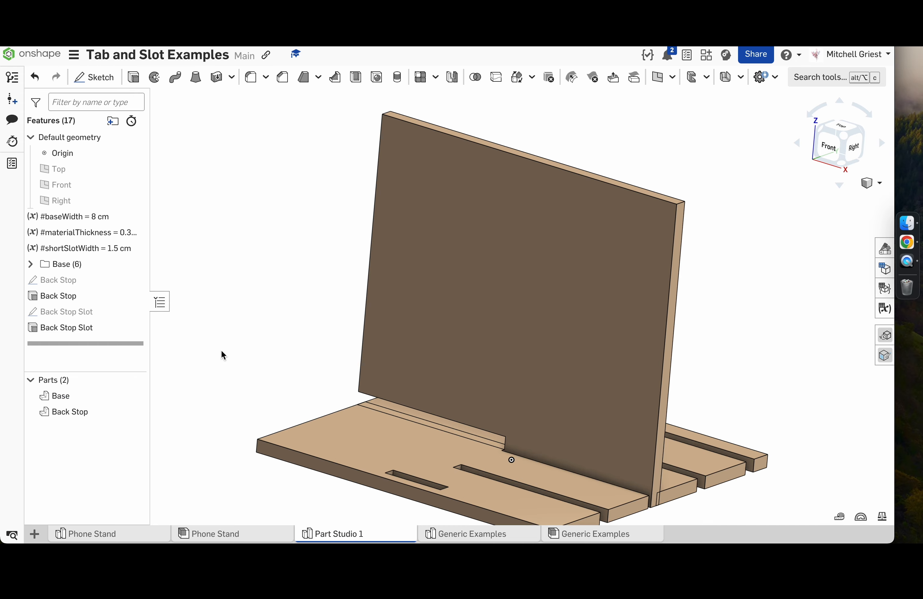
key(shift+7)
drag(518, 331, 714, 363)
drag(656, 342, 303, 235)
click(303, 236)
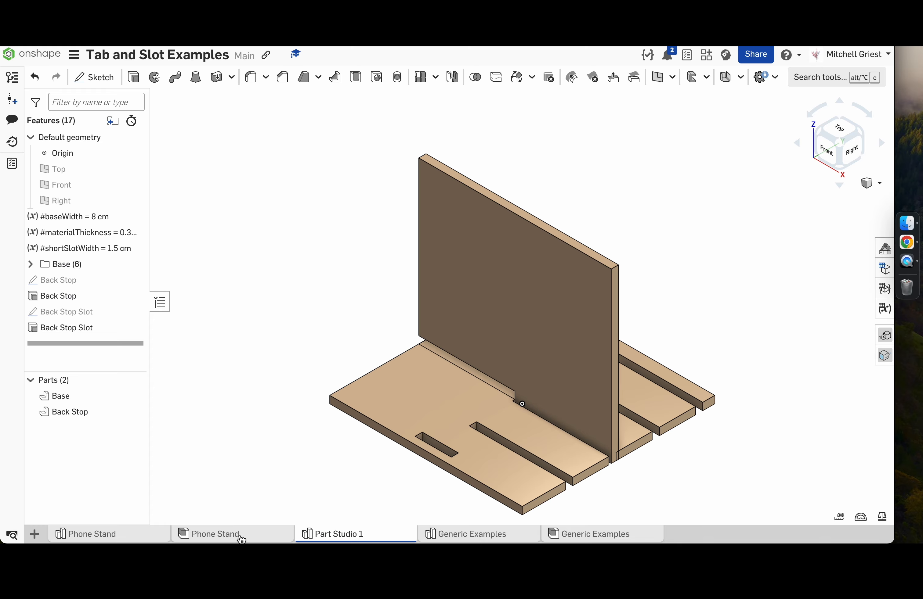
- Shift the detached back plate along its sliding direction in the Phone Stand assembly
click(238, 535)
mouse_move(684, 330)
mouse_down()
mouse_move(453, 292)
mouse_move(690, 340)
mouse_up()
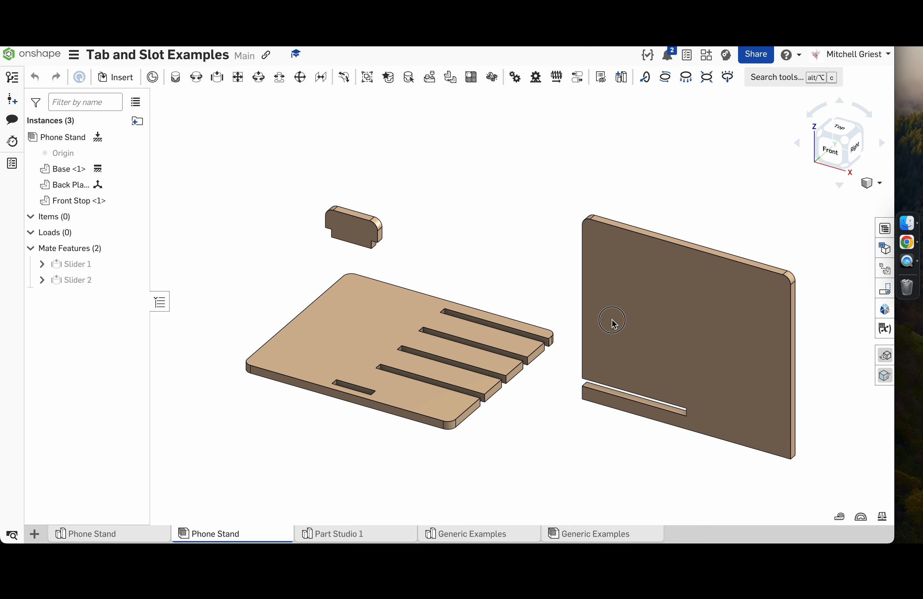
drag(612, 324, 651, 336)
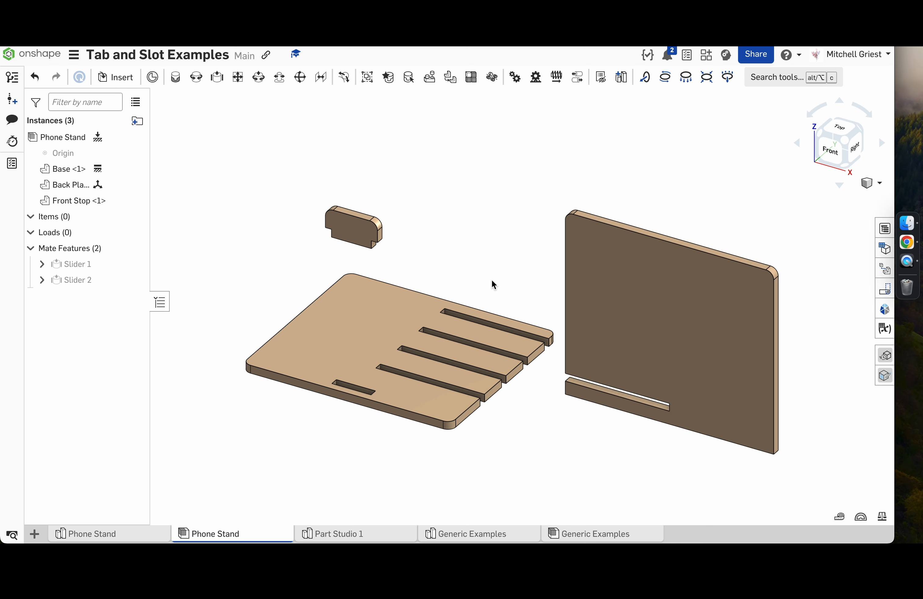
- Set the materialThickness variable in Part Studio 1 to 7 mm
click(385, 540)
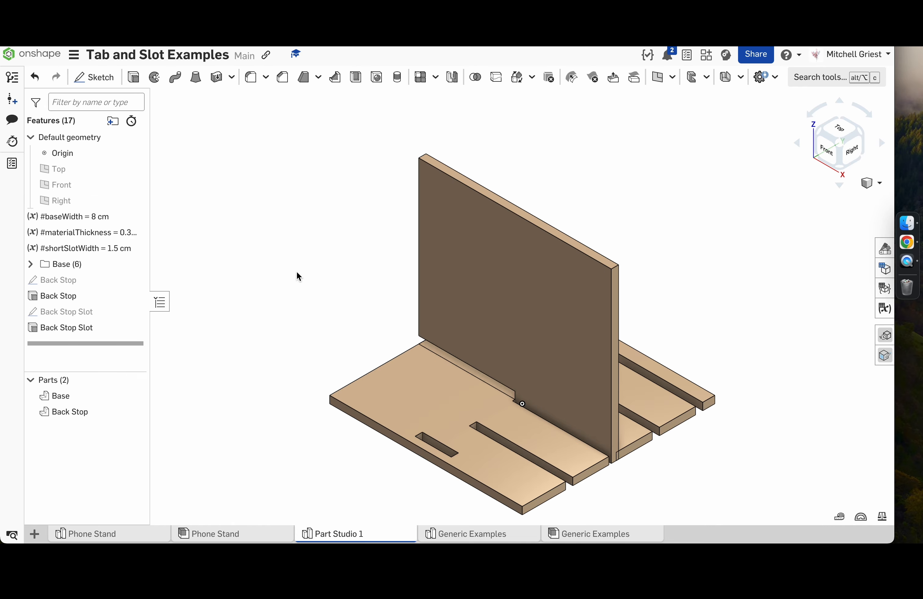
double_click(101, 235)
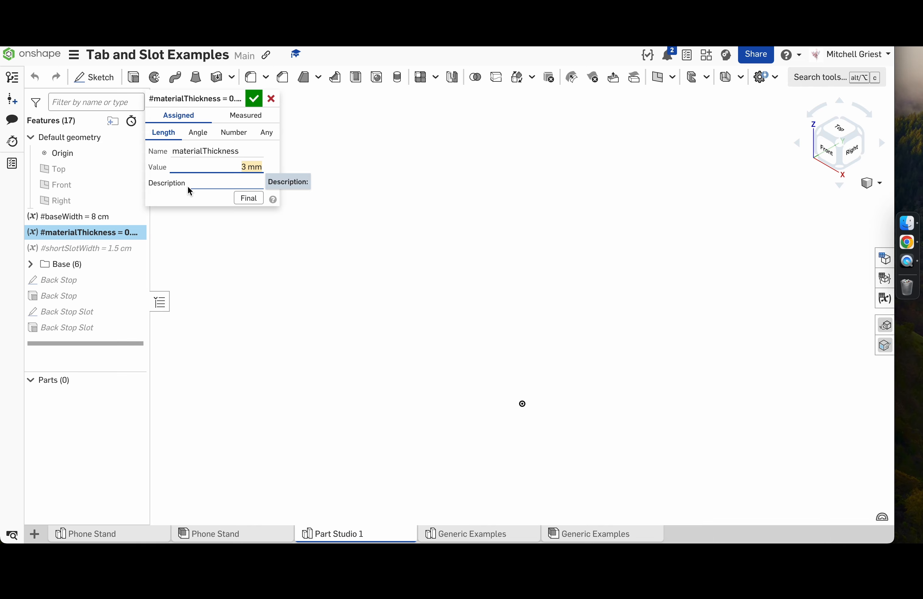
click(253, 167)
text(7 mm)
key(Return)
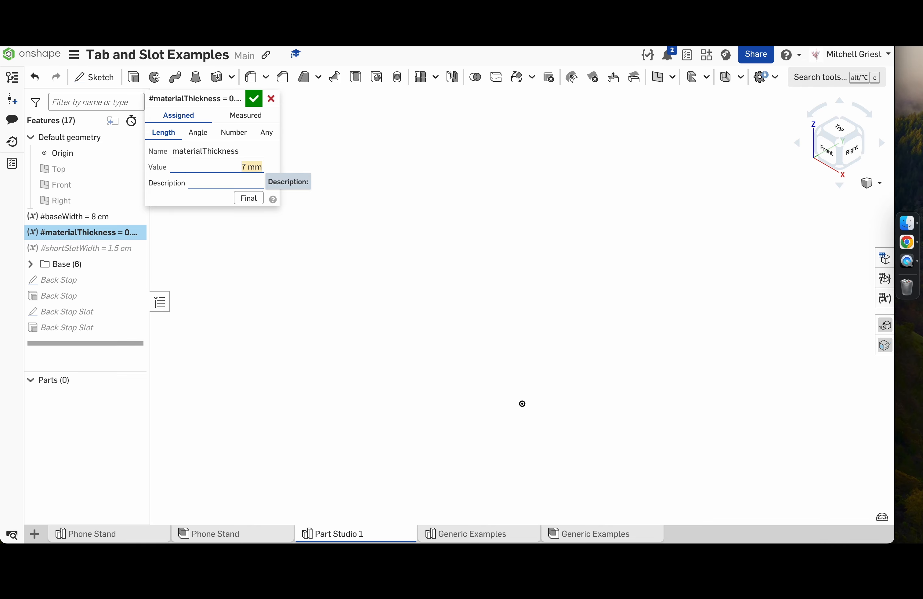
click(254, 99)
drag(490, 303, 762, 406)
click(352, 303)
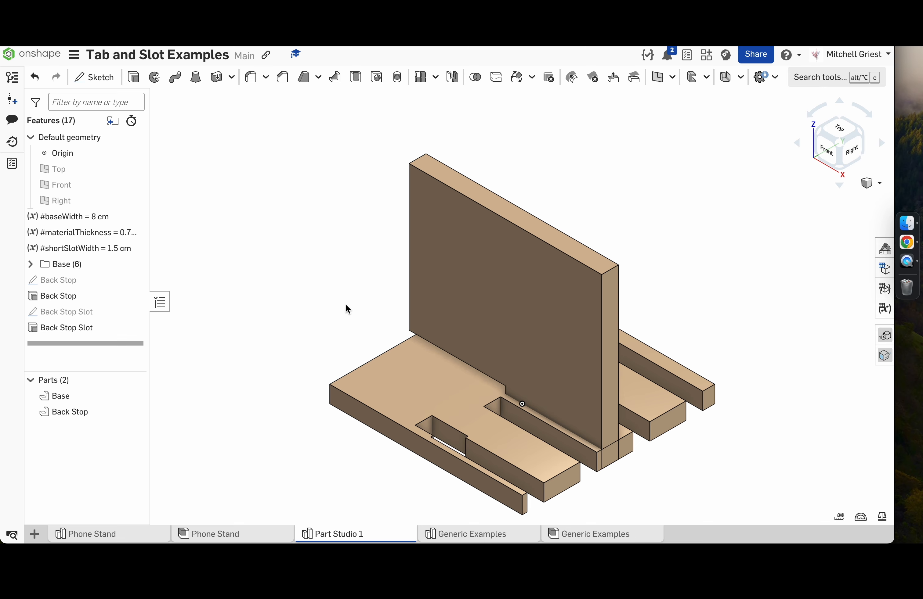
- Toggle the Base part's visibility, hide the Back Stop part, and examine the base's slots from above
click(137, 396)
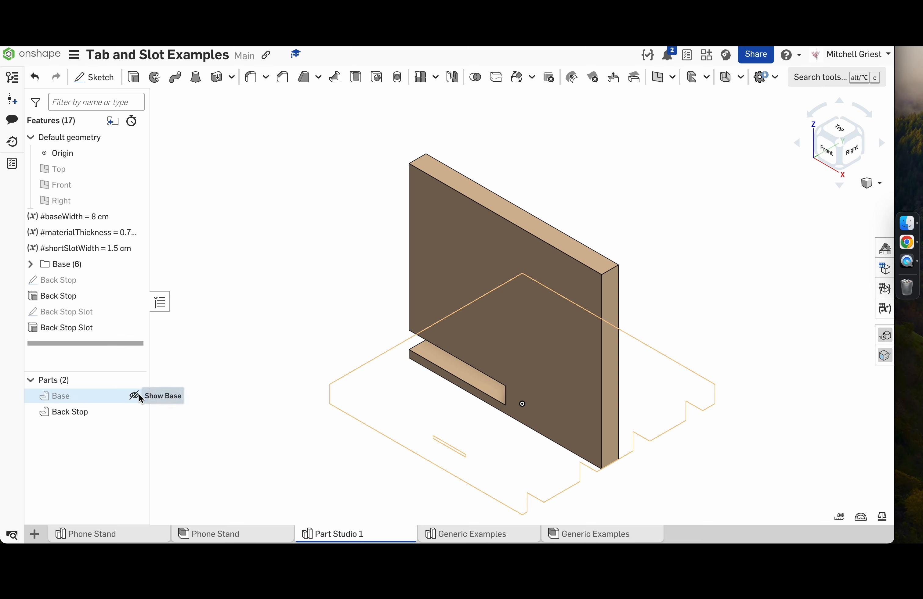
click(136, 396)
click(134, 412)
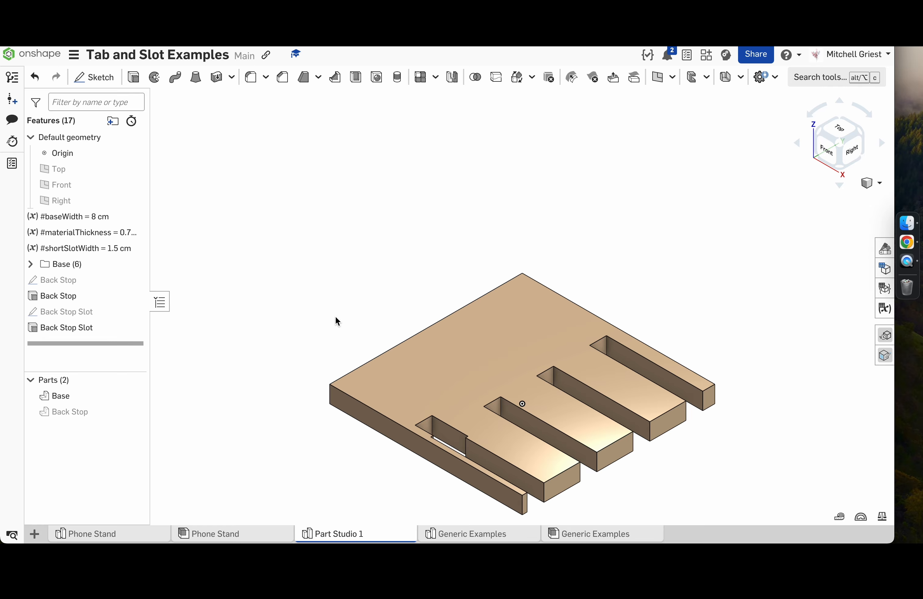
right_drag(336, 318, 331, 356)
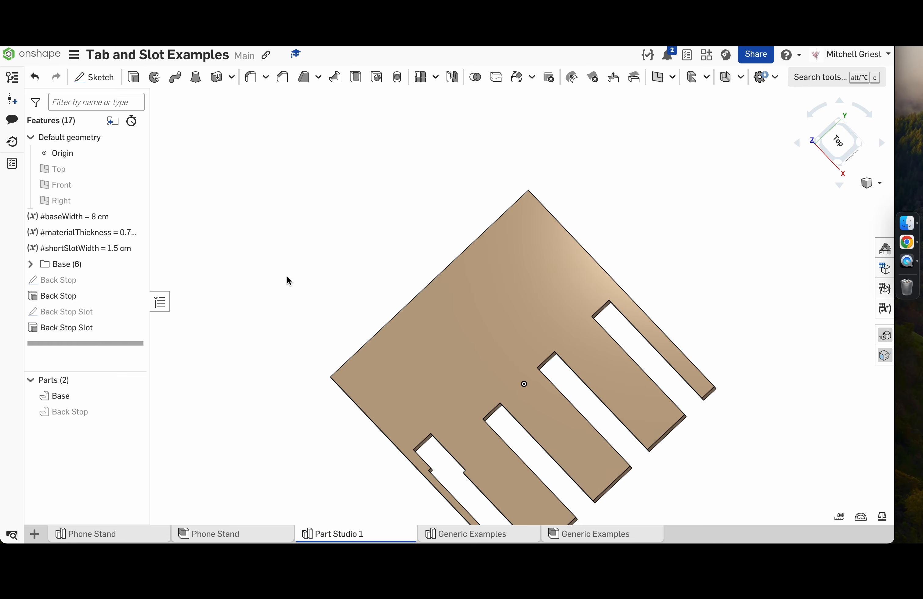
- Set the materialThickness variable to 3 mm and hide the Base part
double_click(97, 234)
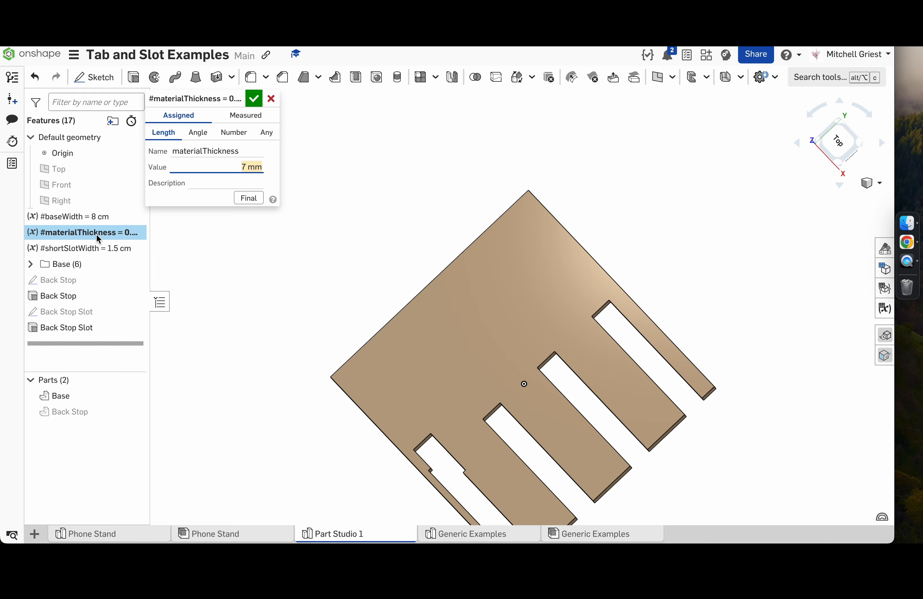
text(3 mm)
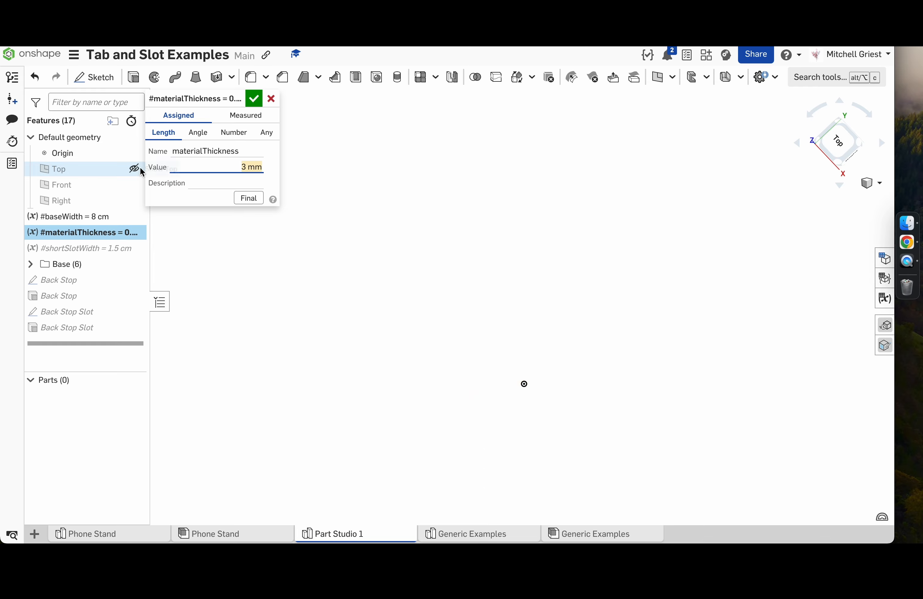
click(253, 98)
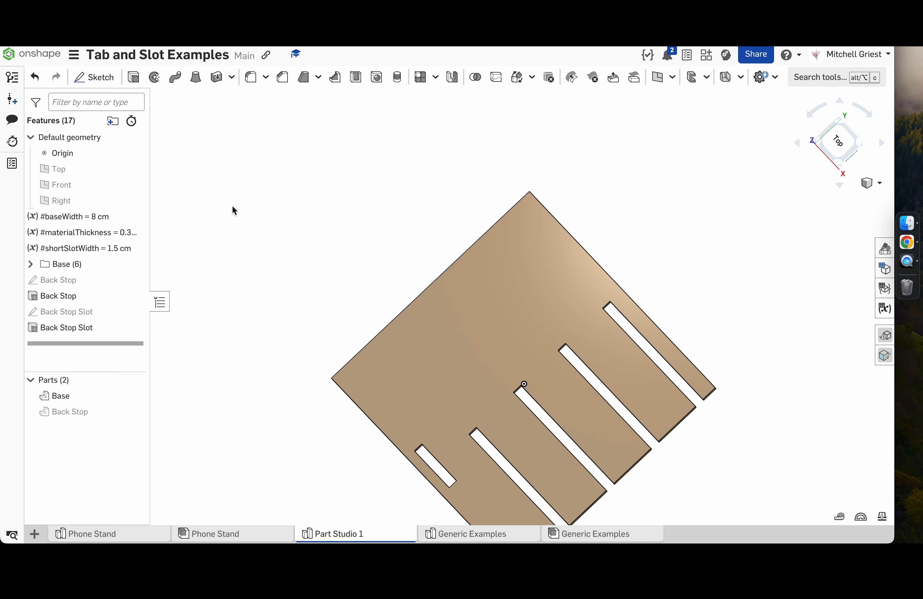
key(shift+7)
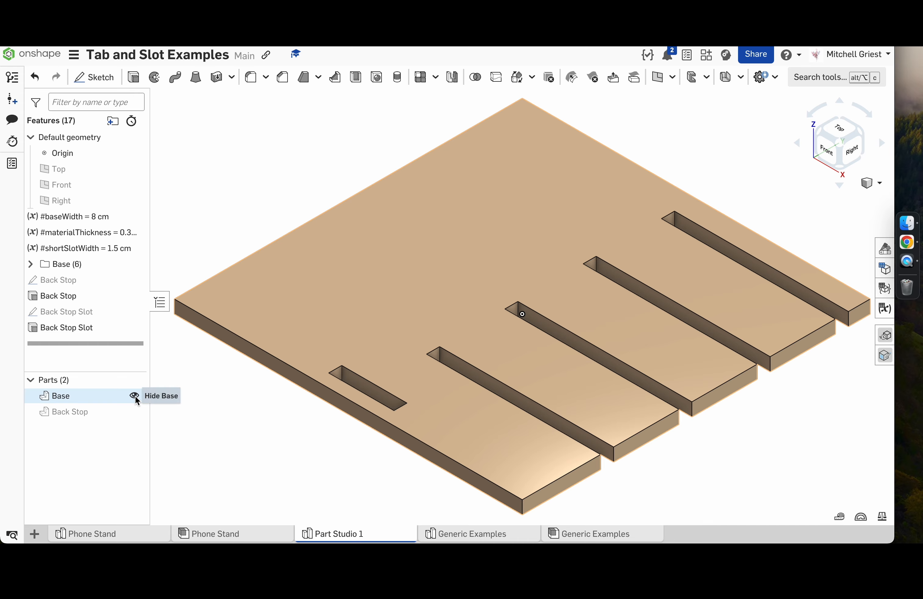
click(135, 396)
- In the Phone Stand assembly, slide the back plate and the front stop into their slots in the base
click(252, 535)
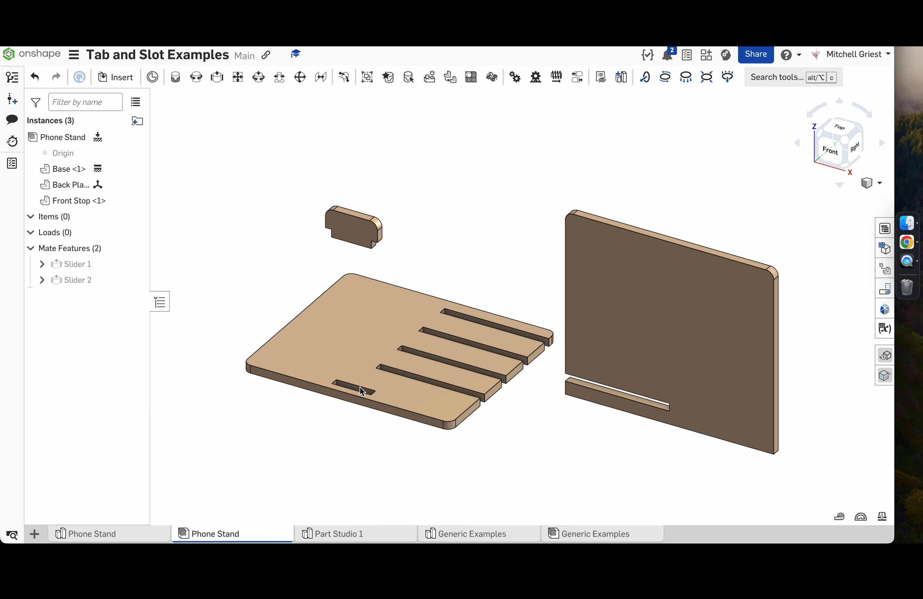
click(364, 233)
click(319, 240)
drag(363, 233, 396, 89)
drag(635, 347, 418, 276)
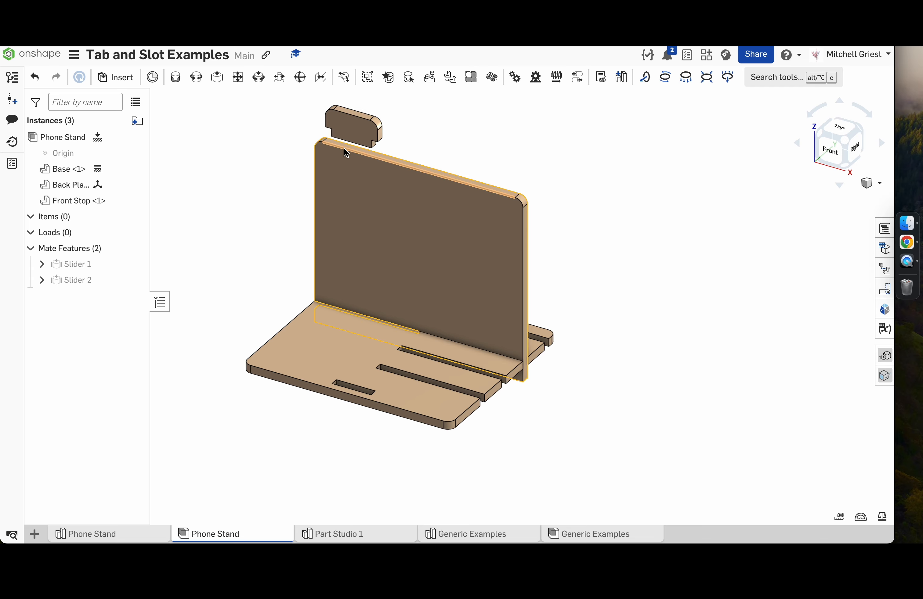
drag(363, 132, 357, 384)
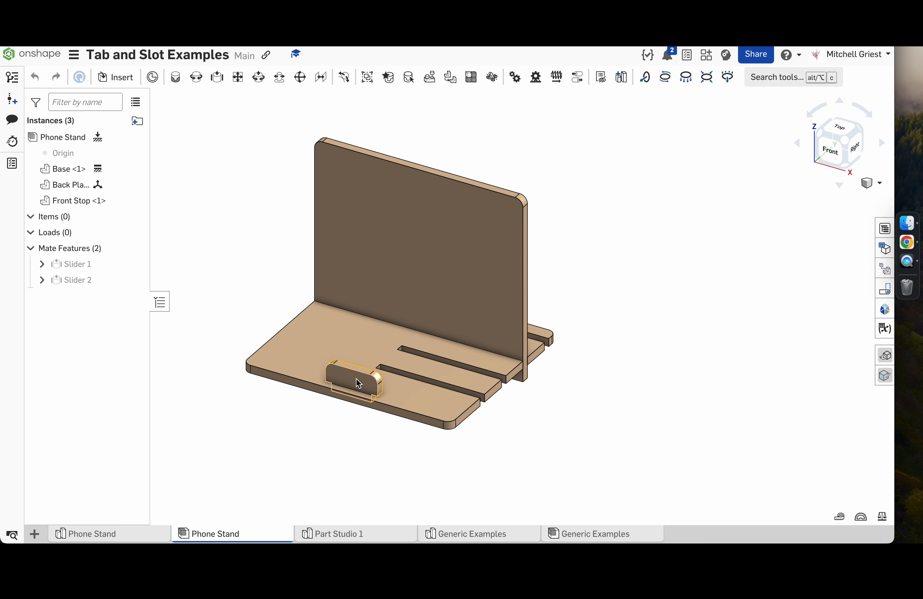
- Show the default planes in Part Studio 1 and select the Front plane
click(343, 538)
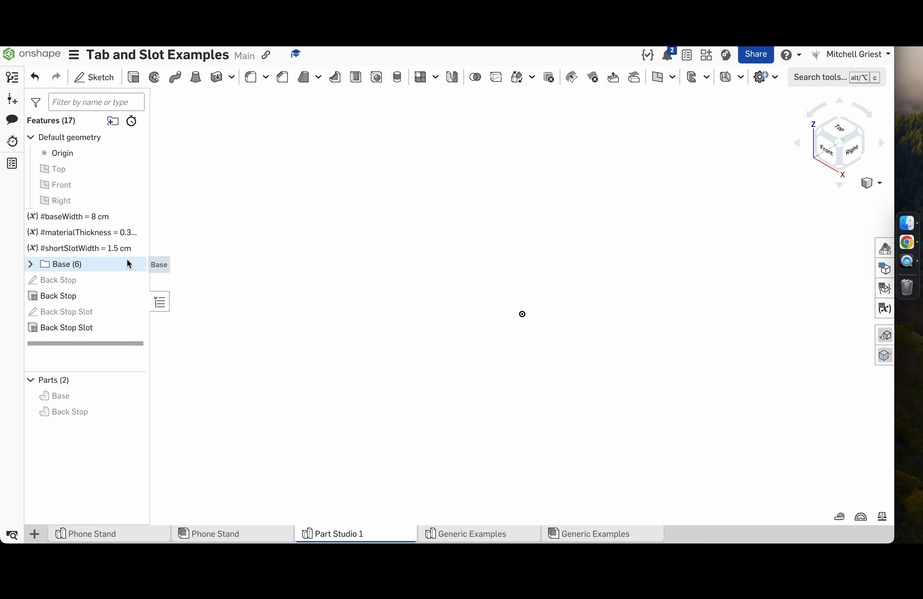
key(p)
scroll(380, 233, down, 8)
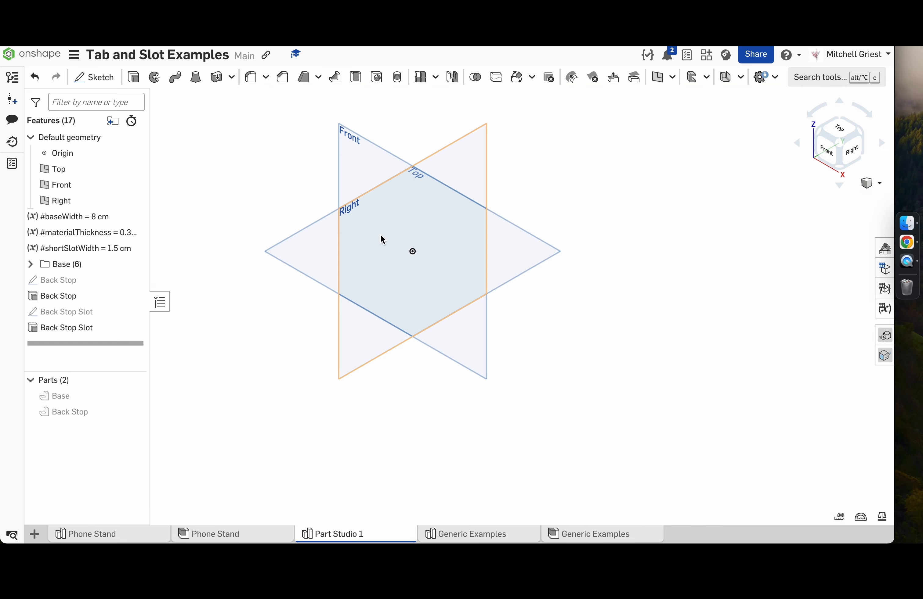
right_drag(280, 207, 292, 196)
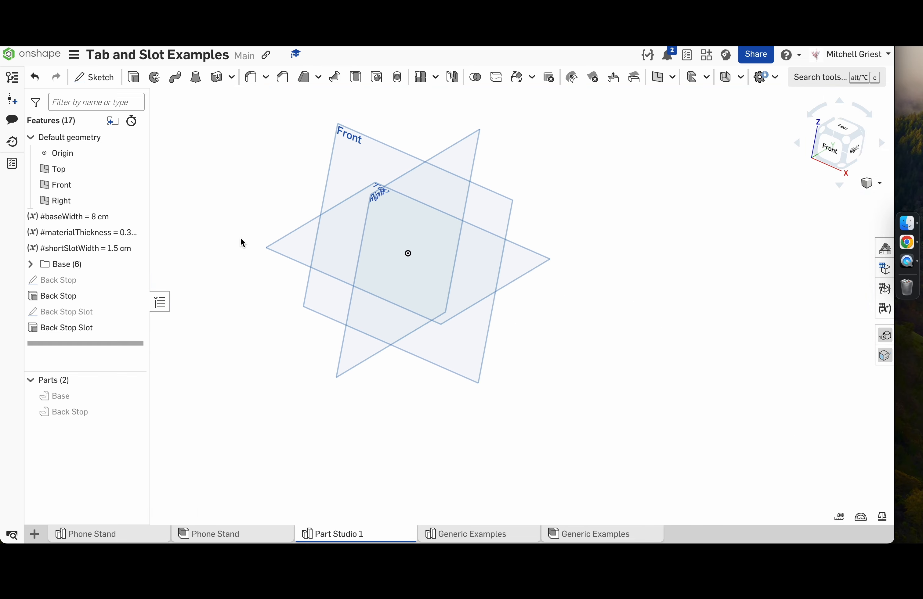
click(354, 156)
- In the Phone Stand assembly, lift the front stop off the base and slide the back plate out sideways
click(236, 541)
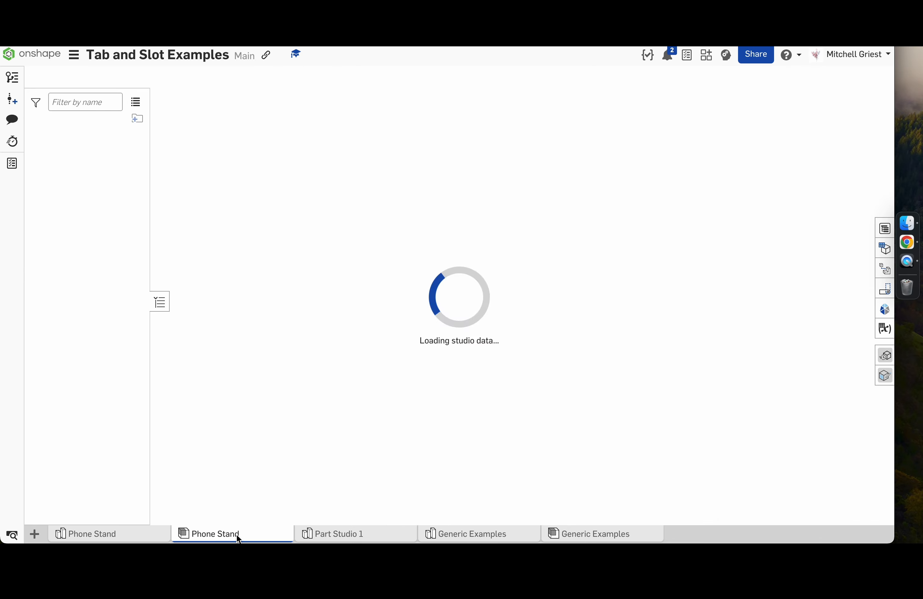
drag(357, 382, 366, 278)
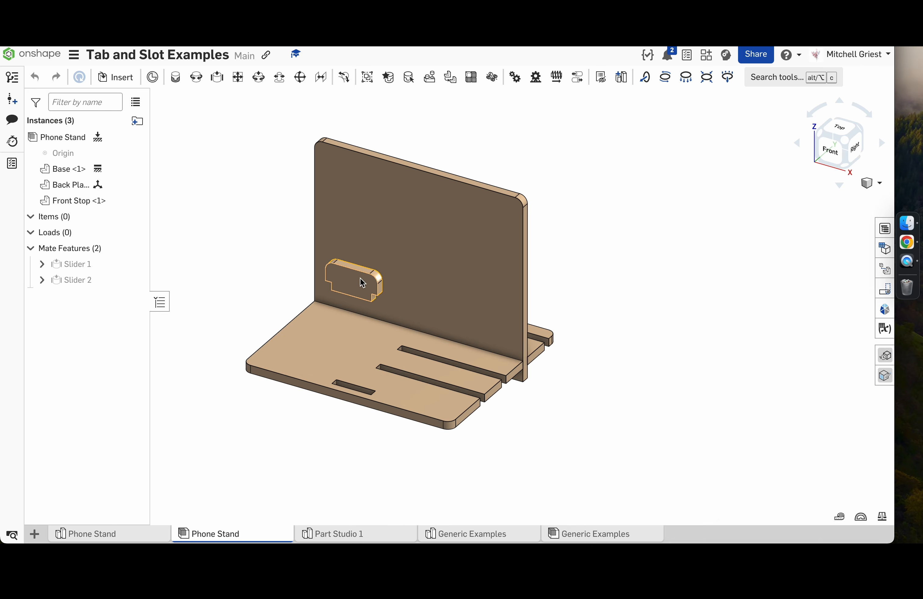
drag(439, 230, 650, 296)
drag(364, 296, 353, 184)
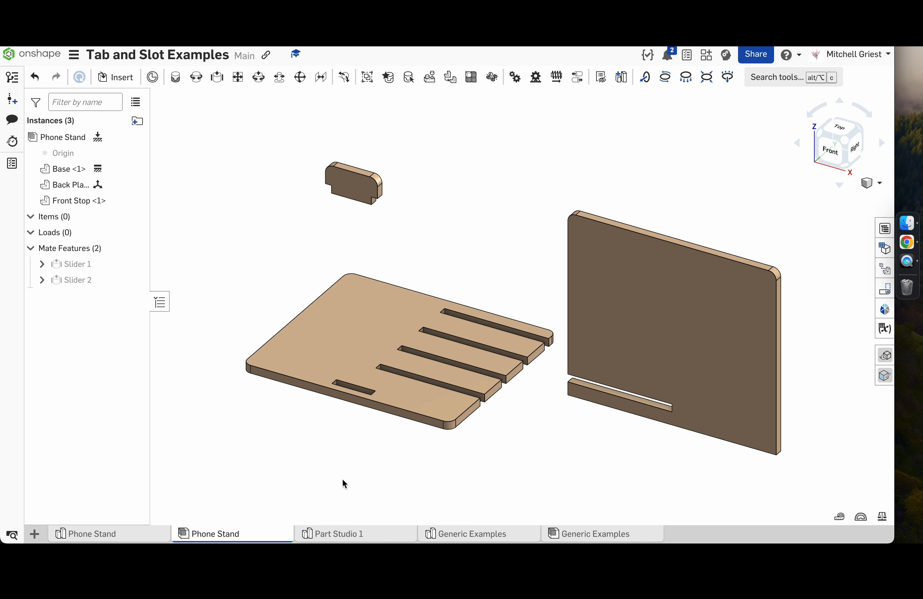
click(354, 184)
click(272, 202)
- In Part Studio 1, start a new sketch on the Front plane and view it straight on
click(357, 539)
click(353, 160)
key(shift+s)
key(n)
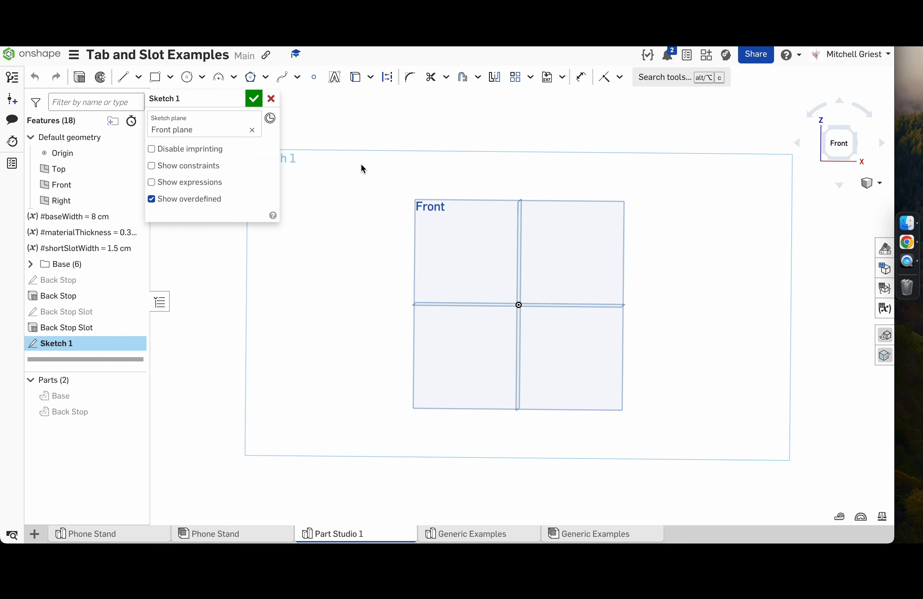
scroll(510, 283, up, 3)
scroll(510, 284, up, 2)
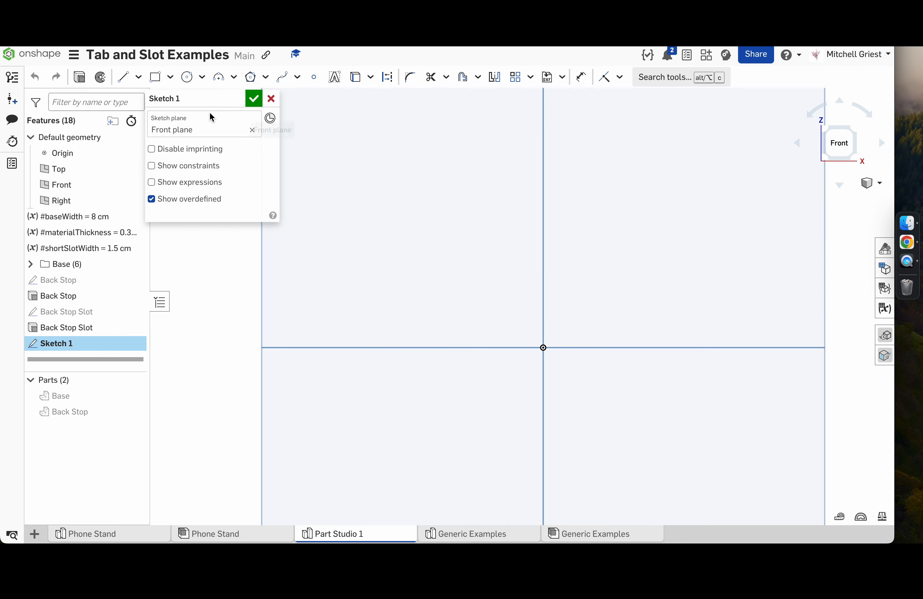
- Draw two center point rectangles directly above the origin: the upper about 6.1 by 2.6 cm, the lower about 3 by 0.75 cm
click(170, 77)
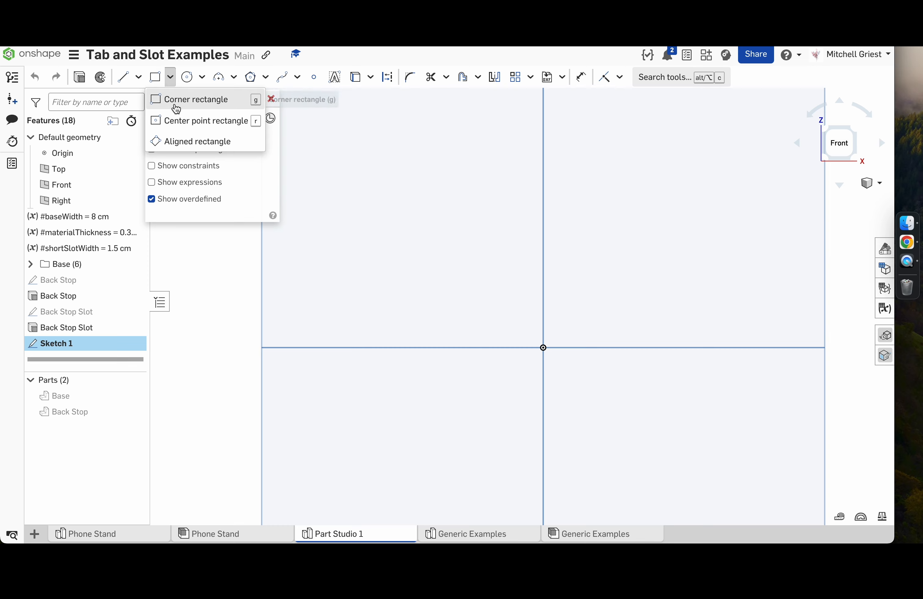
click(181, 121)
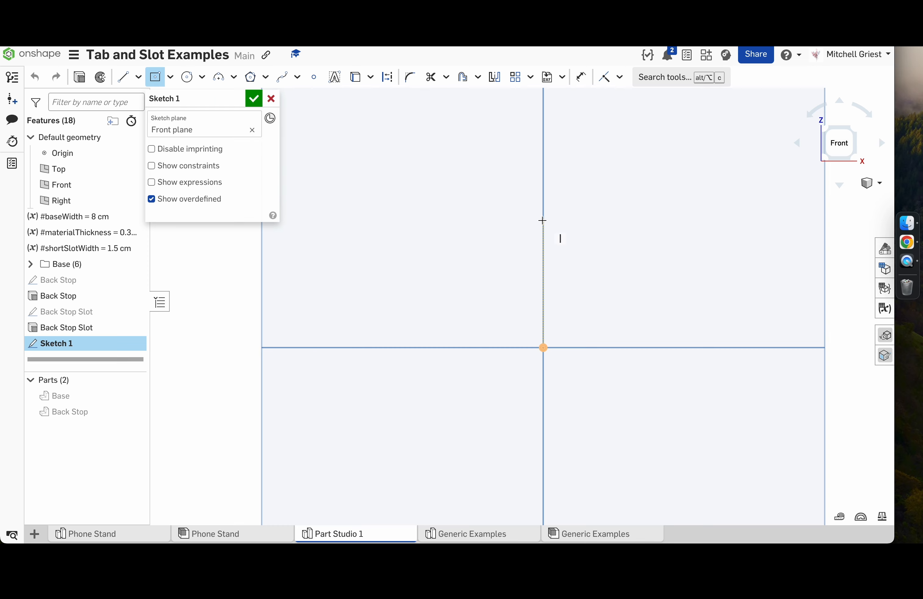
click(543, 220)
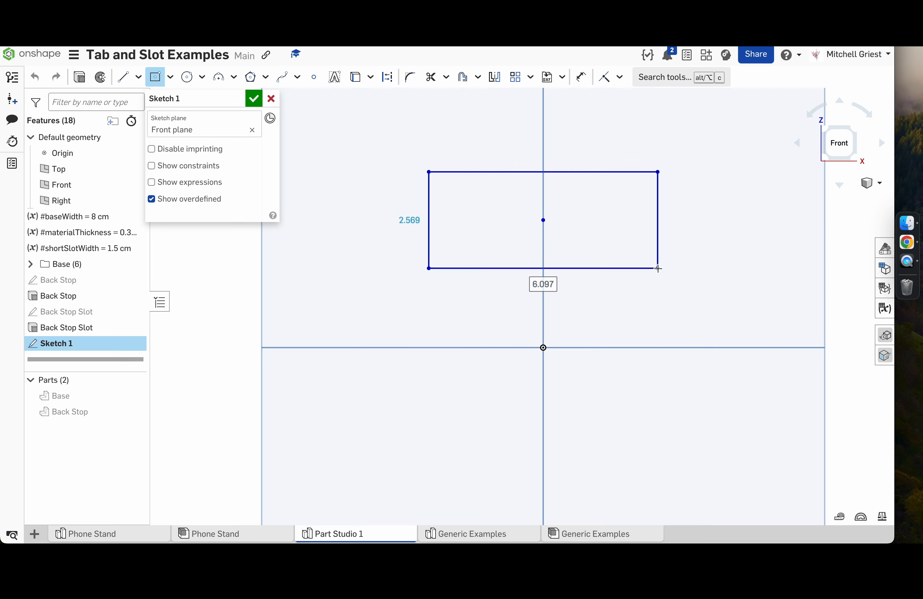
click(658, 268)
click(543, 318)
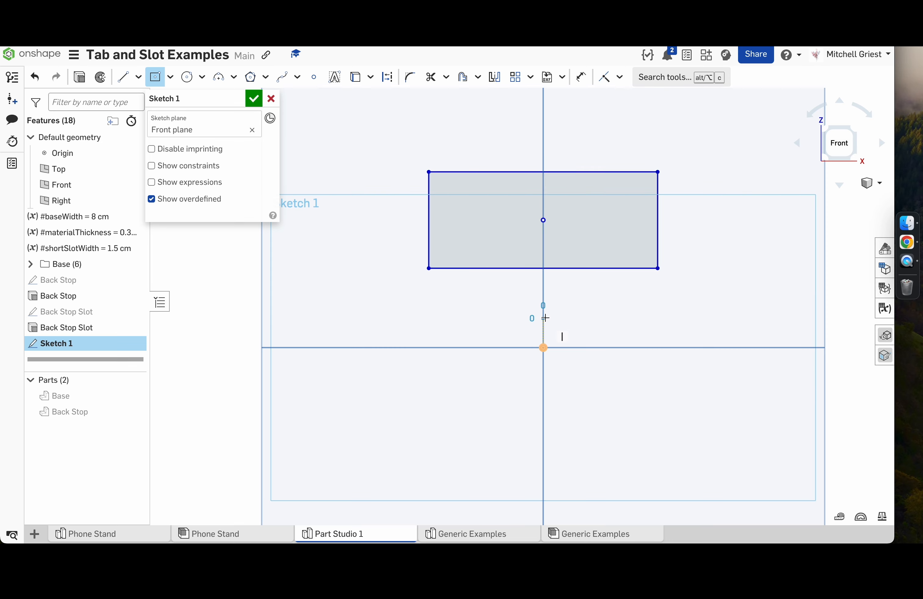
click(599, 332)
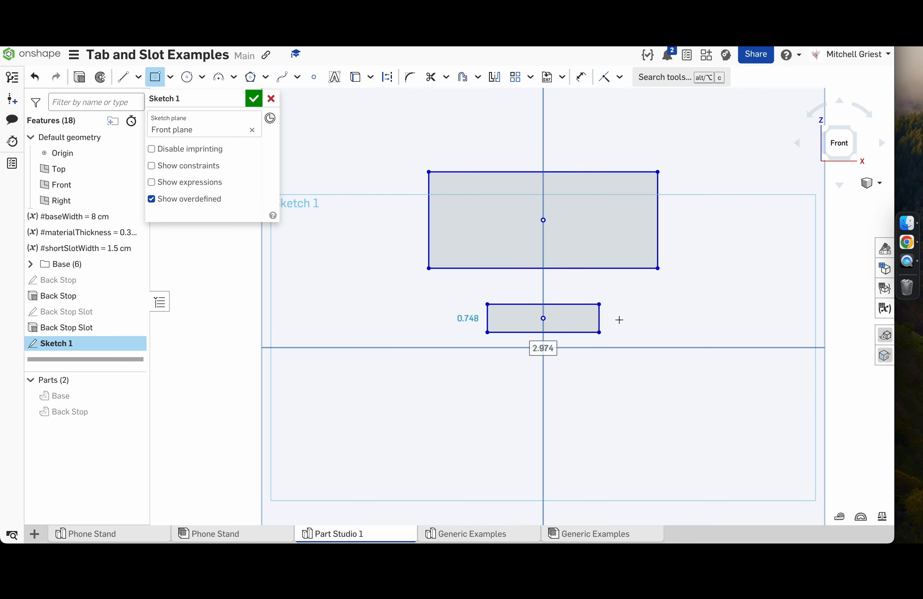
- Make the upper rectangle's bottom edge coincident with the lower rectangle's top edge, and the lower rectangle's bottom edge coincident with the horizontal plane through the origin
click(606, 77)
click(578, 269)
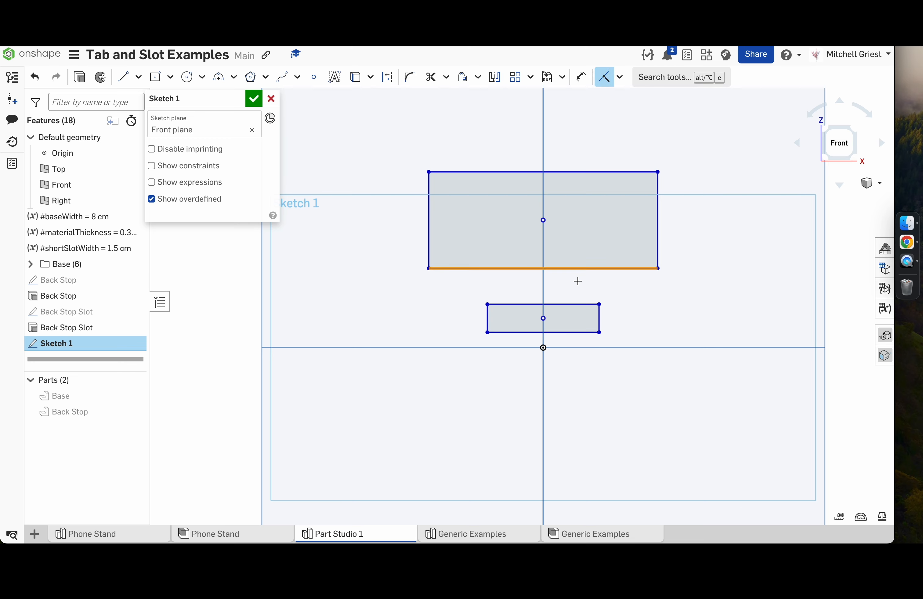
click(578, 304)
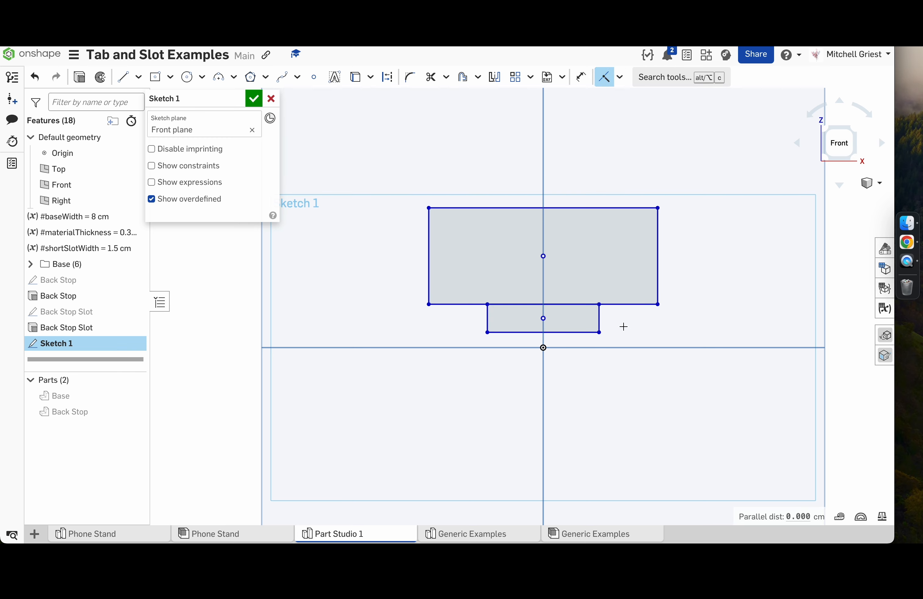
click(582, 332)
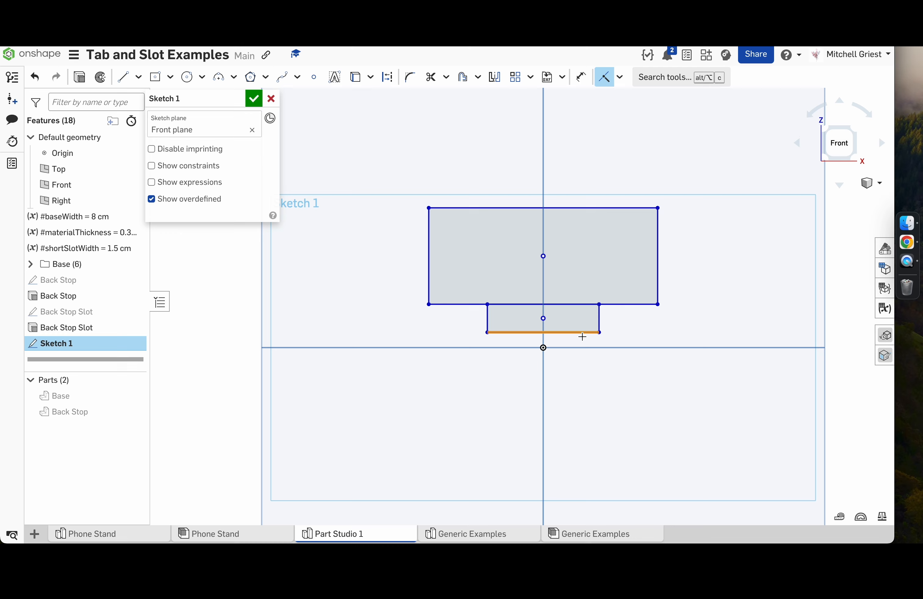
click(629, 348)
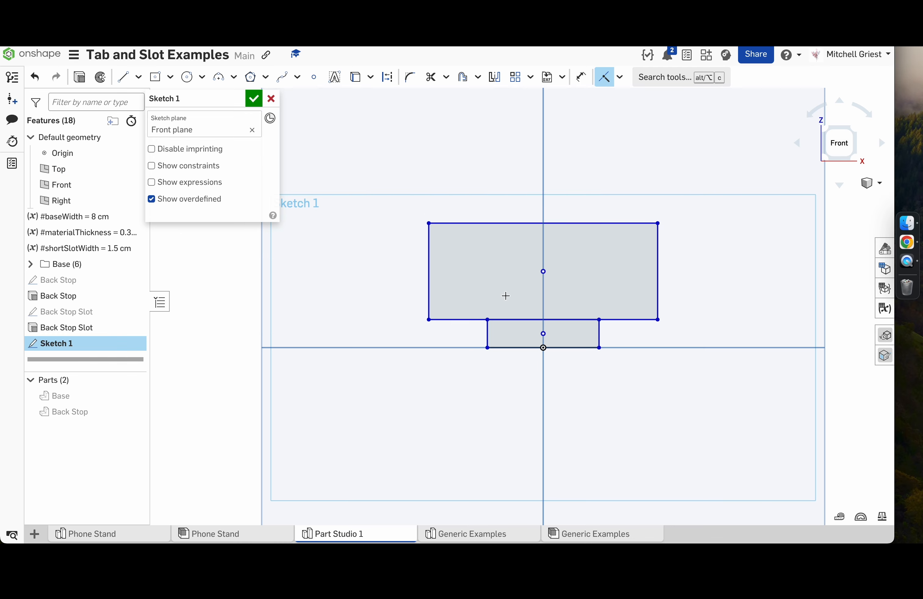
key(Escape)
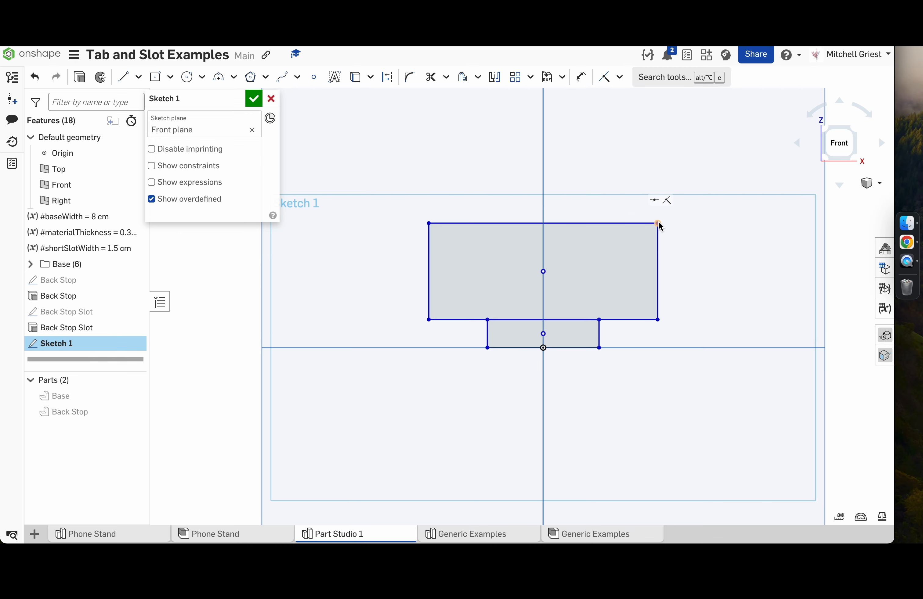
- Enlarge the upper rectangle and set the height of the lower tab rectangle to #materialThickness
mouse_move(658, 224)
mouse_down()
mouse_move(569, 224)
mouse_move(697, 219)
mouse_move(684, 174)
mouse_move(683, 224)
mouse_up()
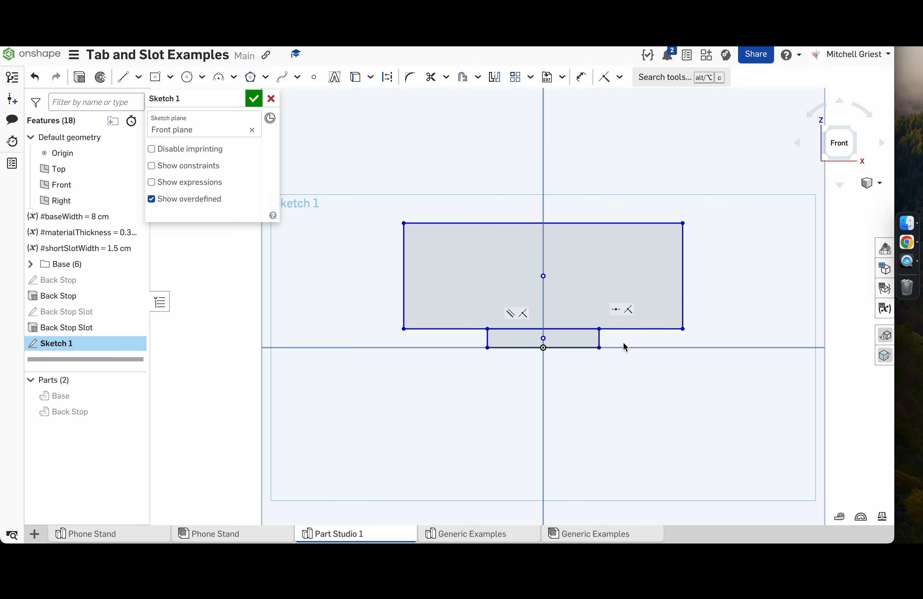
key(d)
click(600, 339)
click(614, 381)
text(#m)
key(Return)
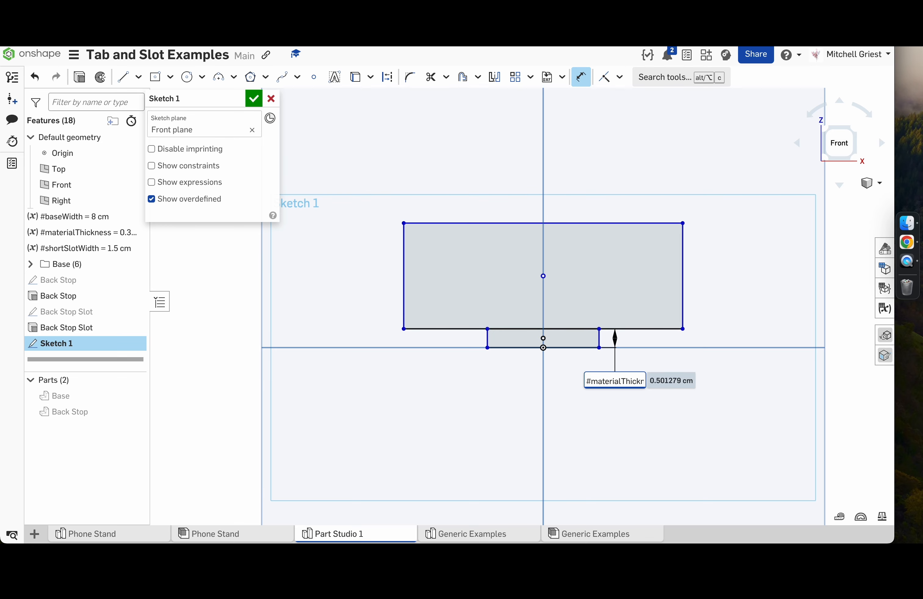
- Dimension the lower tab's width with a new length variable named shortTabLength
click(576, 348)
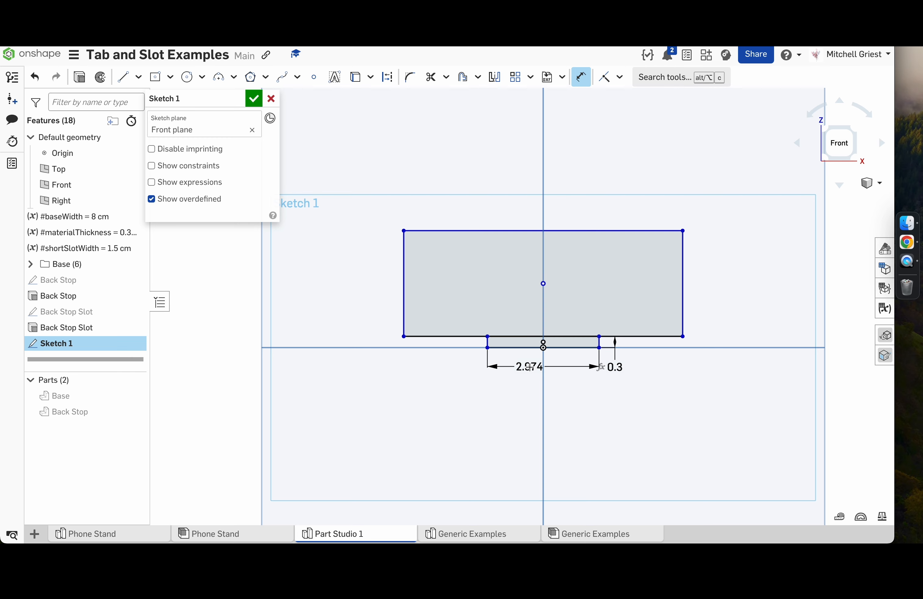
click(530, 367)
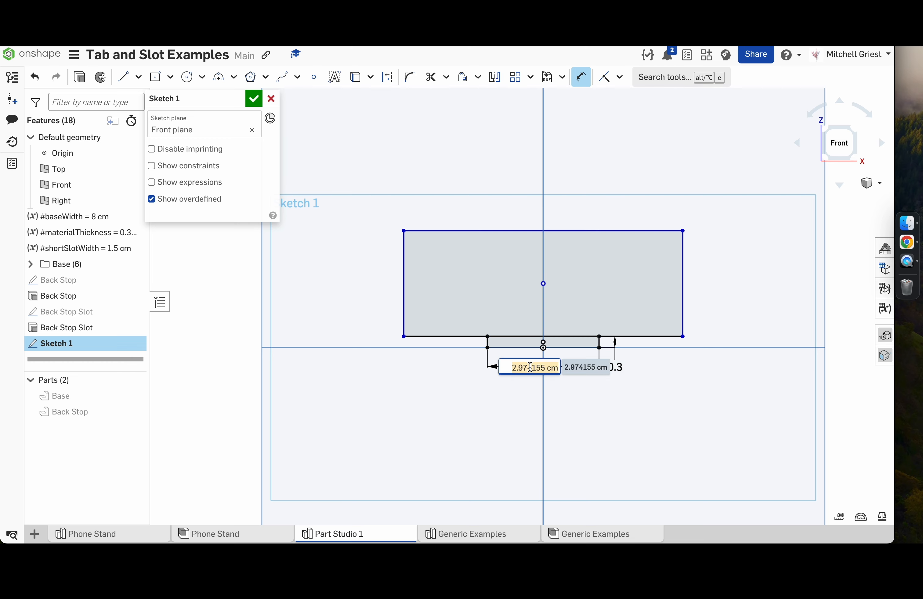
text(#)
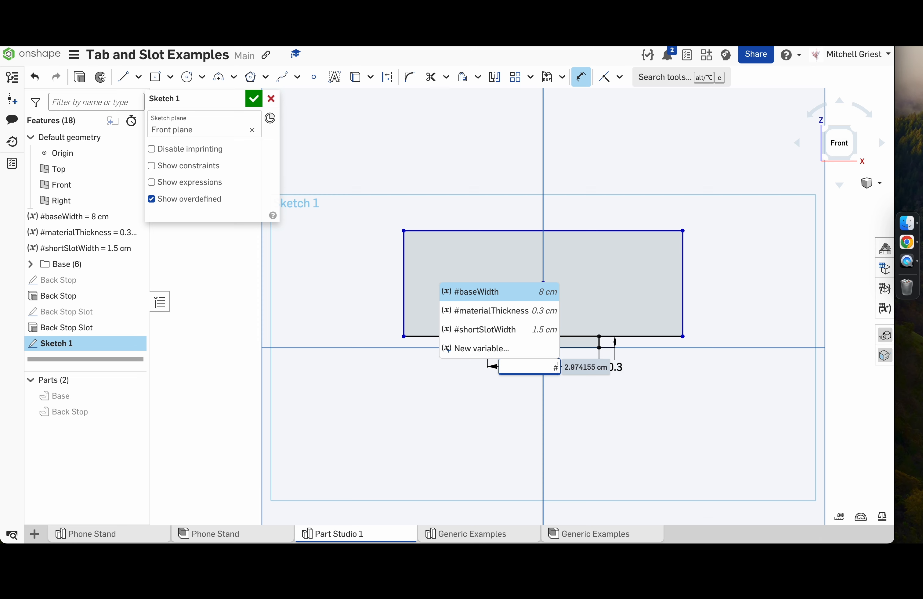
text(shortTabLength)
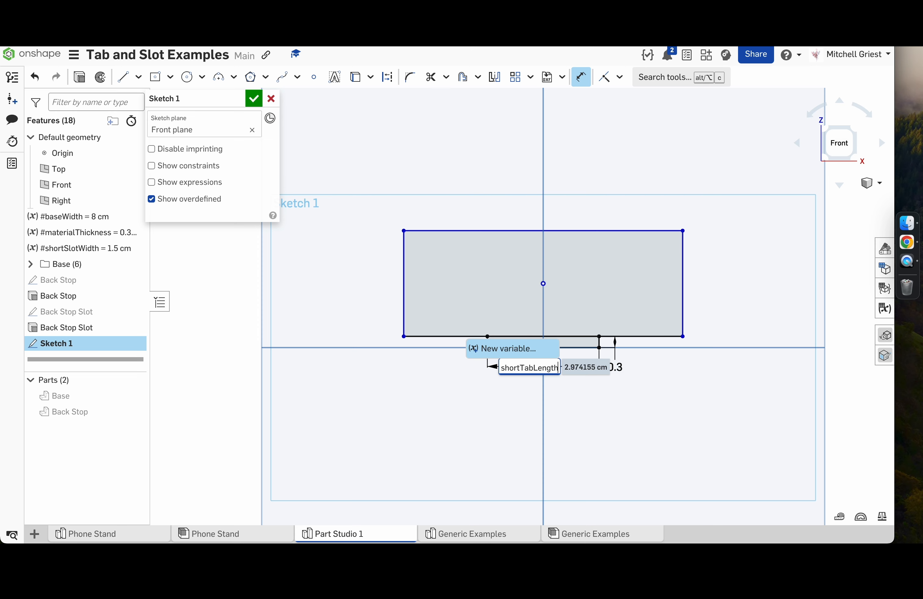
key(Return)
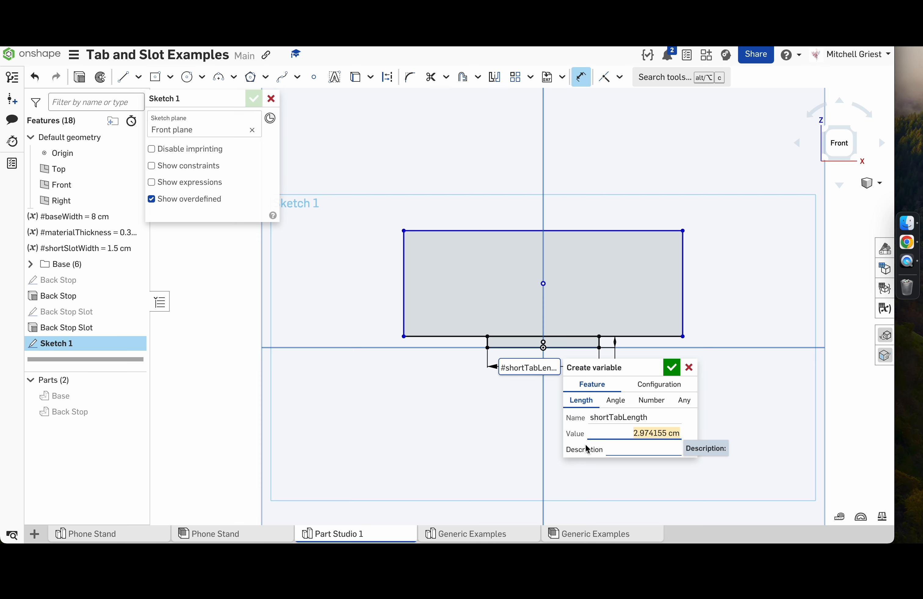
- Define shortTabLength as #shortSlotWidth+0.3mm and move the tab's width dimension text clear of the sketch
text(s)
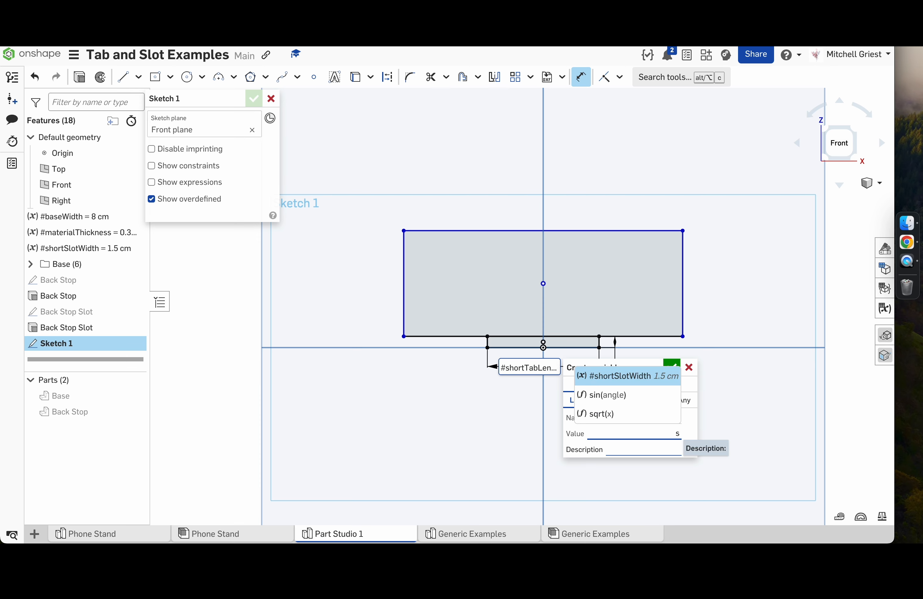
click(615, 377)
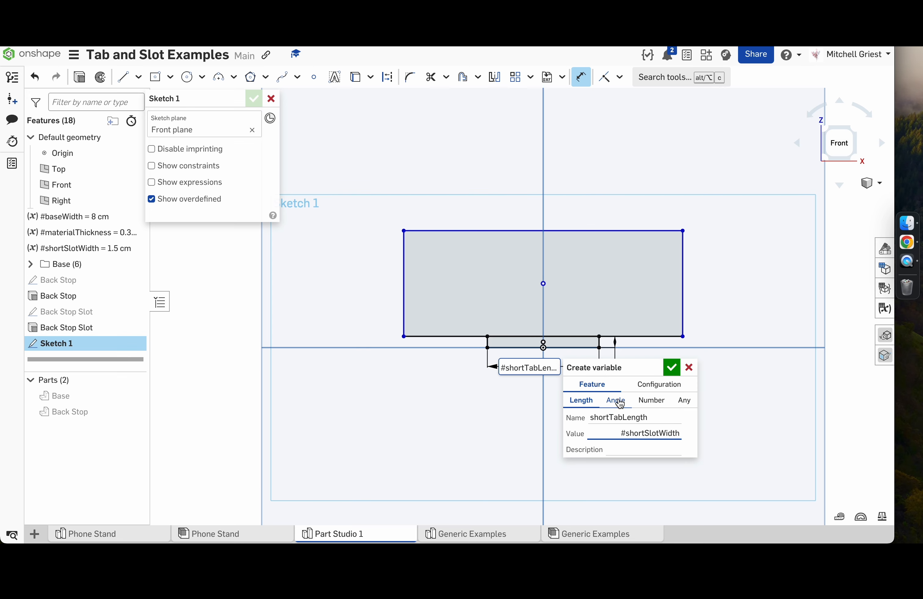
text(+)
text(0.3mm)
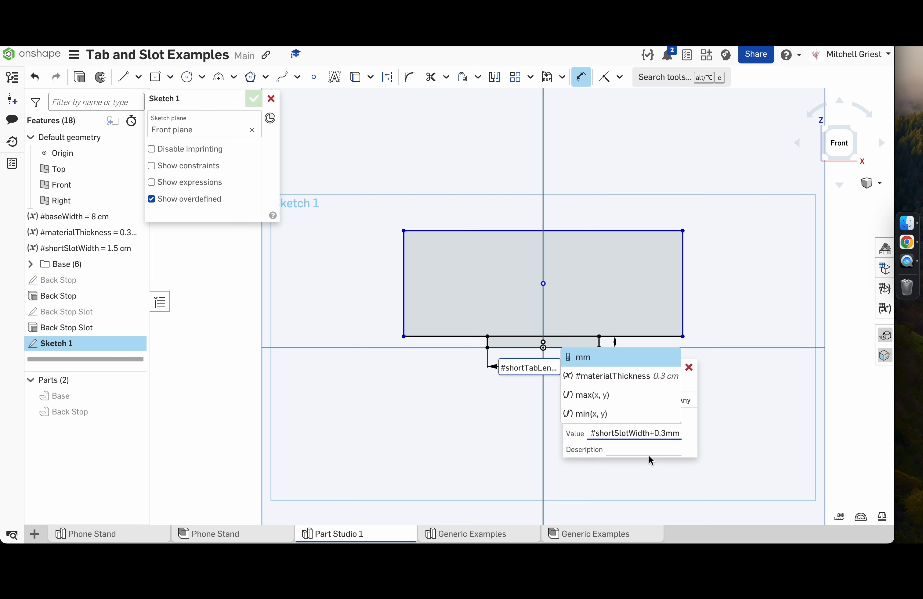
click(624, 435)
key(super+a)
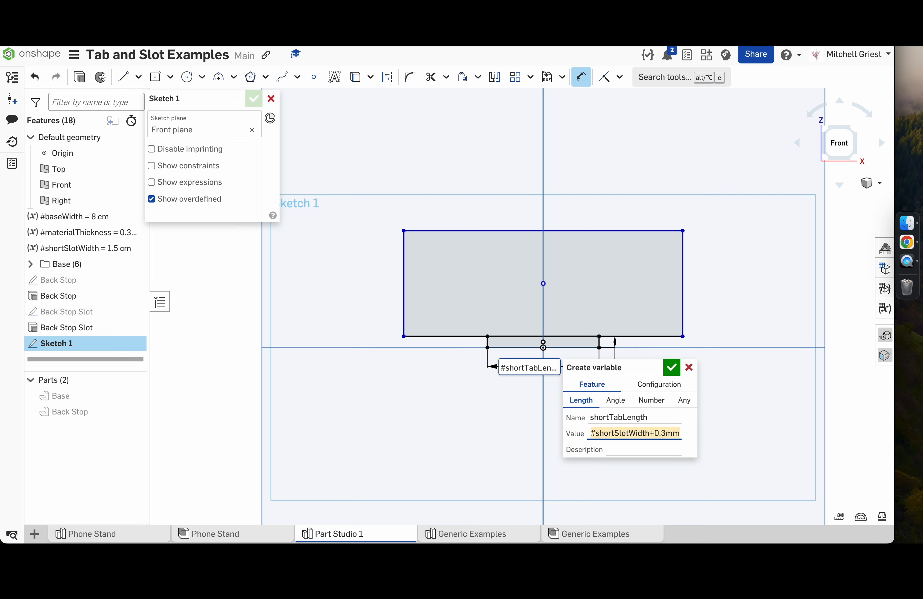
click(669, 367)
key(Return)
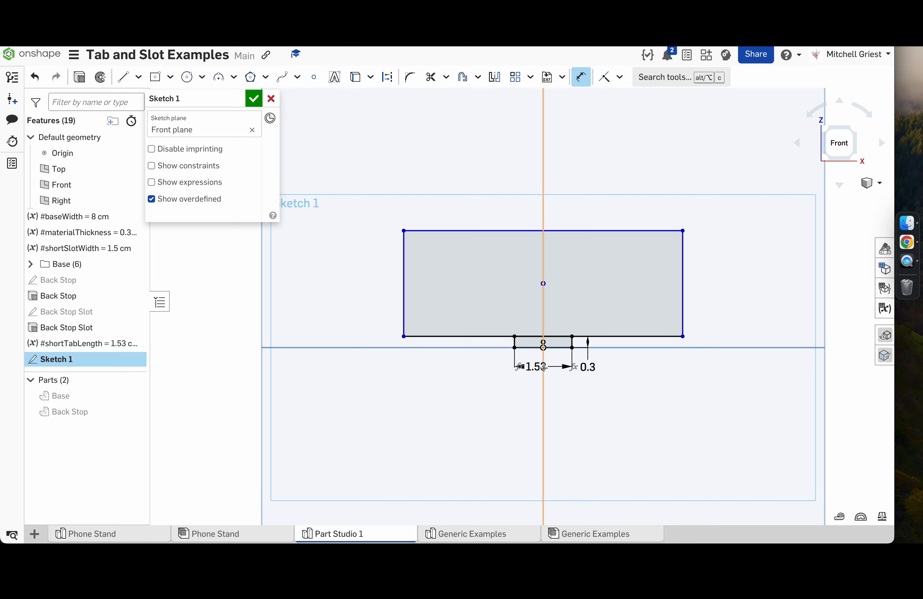
drag(536, 366, 478, 370)
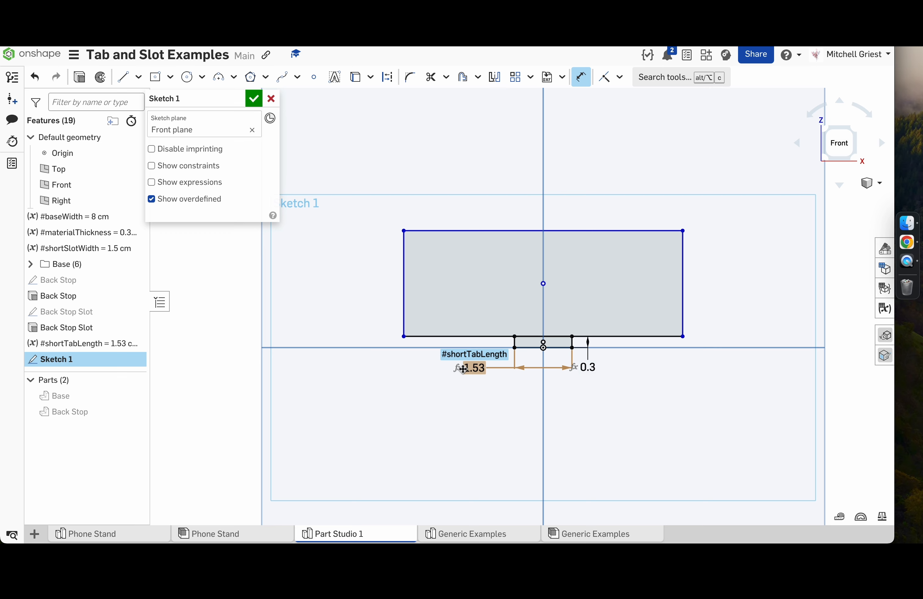
key(Escape)
- Shrink the upper rectangle closer to the tab's size and set its width to 2 cm
drag(683, 230, 603, 301)
key(u)
click(576, 301)
click(560, 277)
text(2)
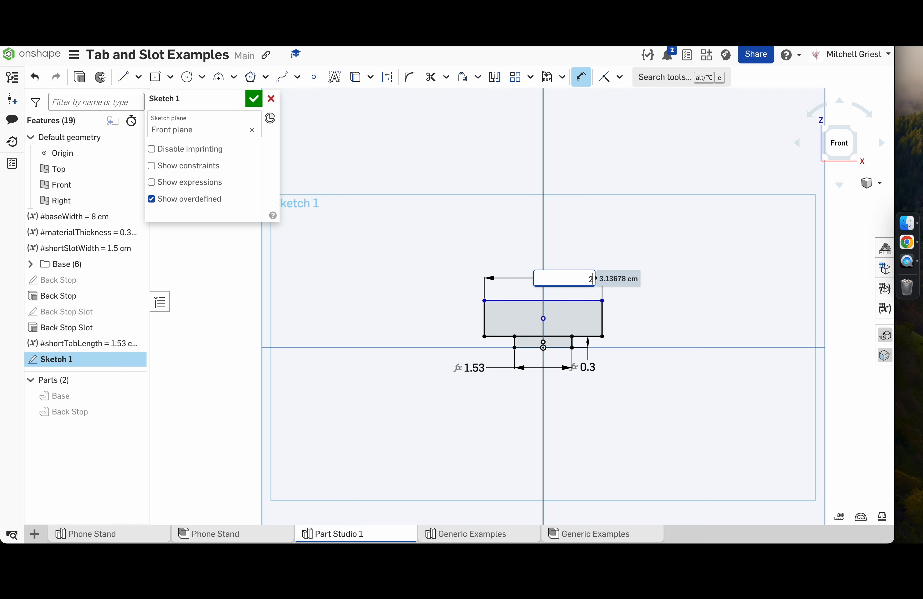
key(Return)
scroll(547, 306, up, 3)
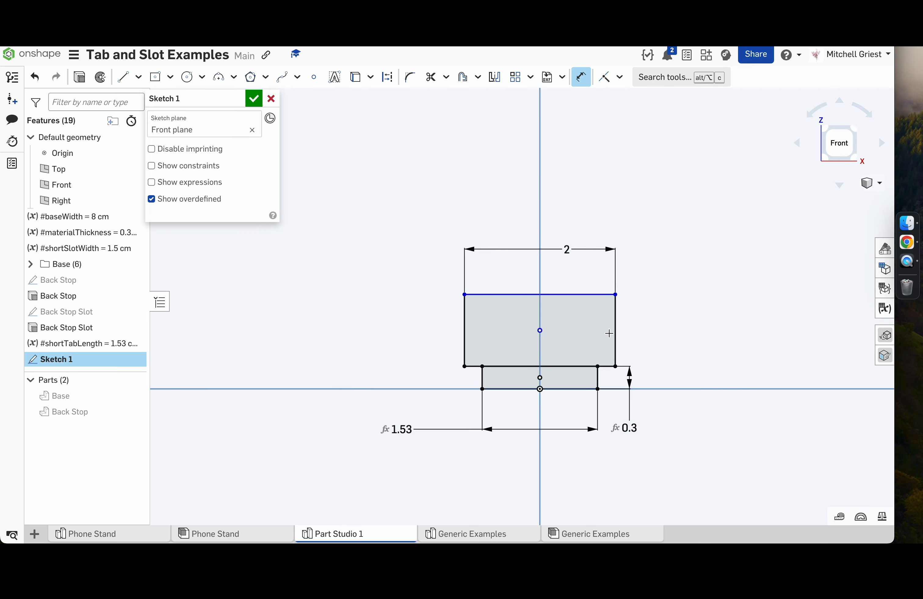
- In the Phone Stand assembly, lower the front stop into its slot in the base, and return to Part Studio 1
click(237, 539)
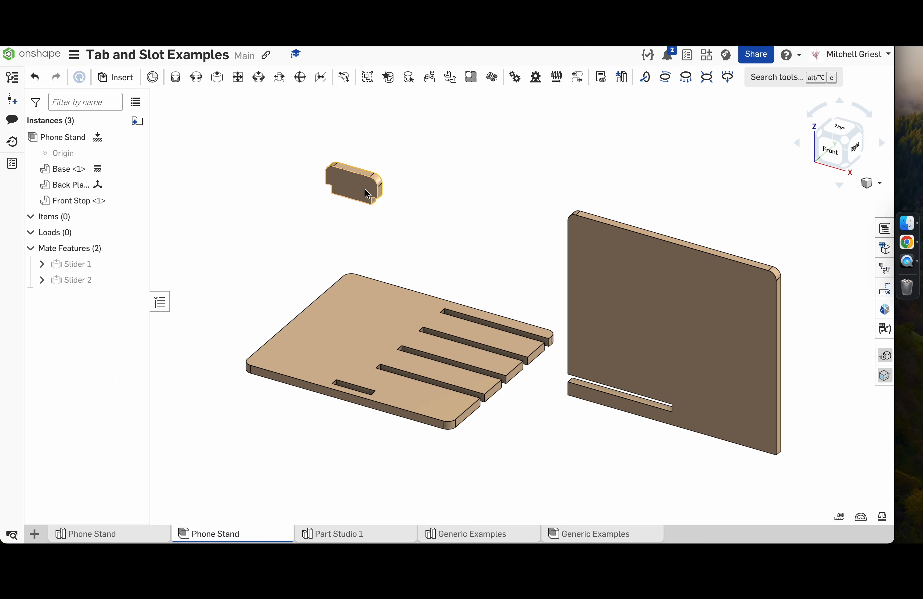
drag(366, 194, 362, 392)
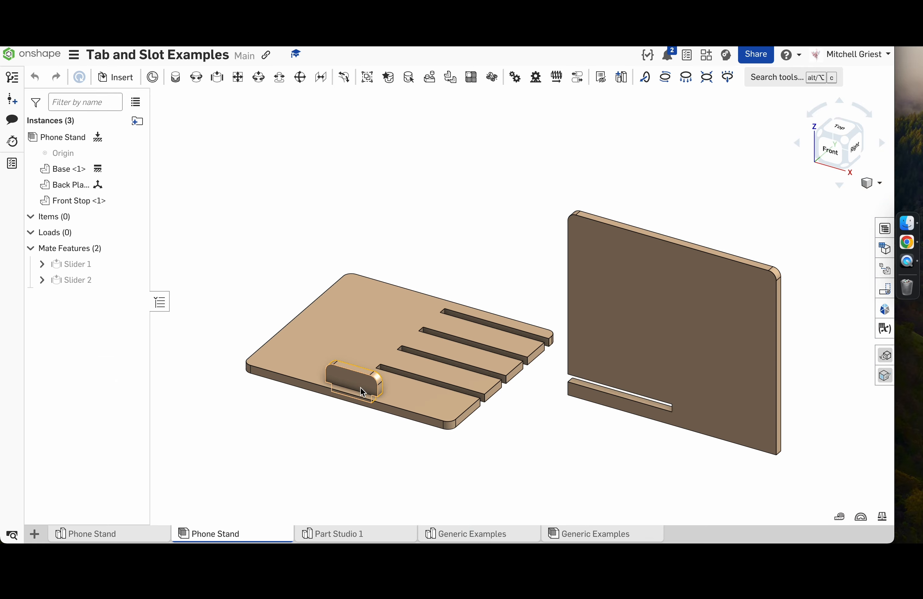
click(384, 537)
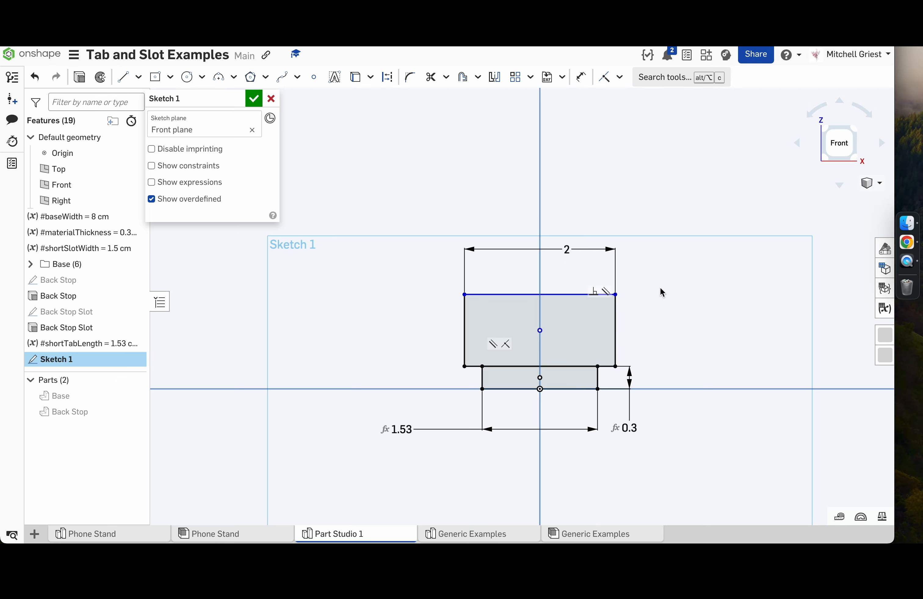
- Set the upper rectangle's height to 0.75 cm
key(d)
click(615, 331)
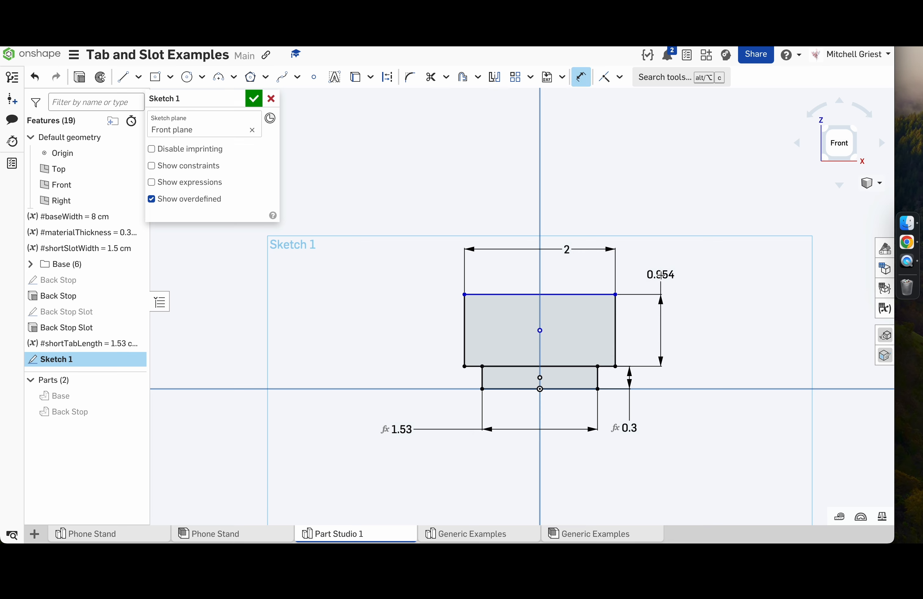
click(660, 275)
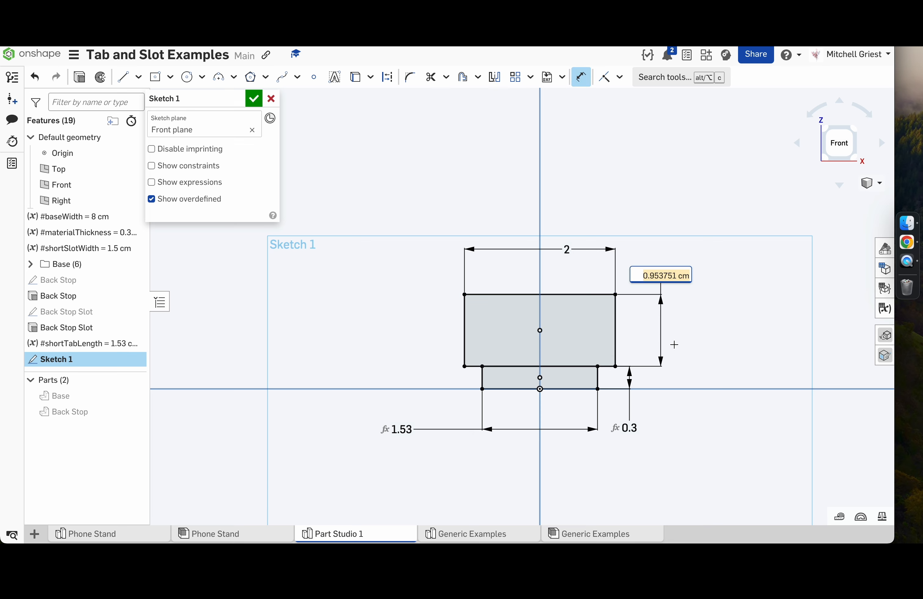
text(.75)
key(Return)
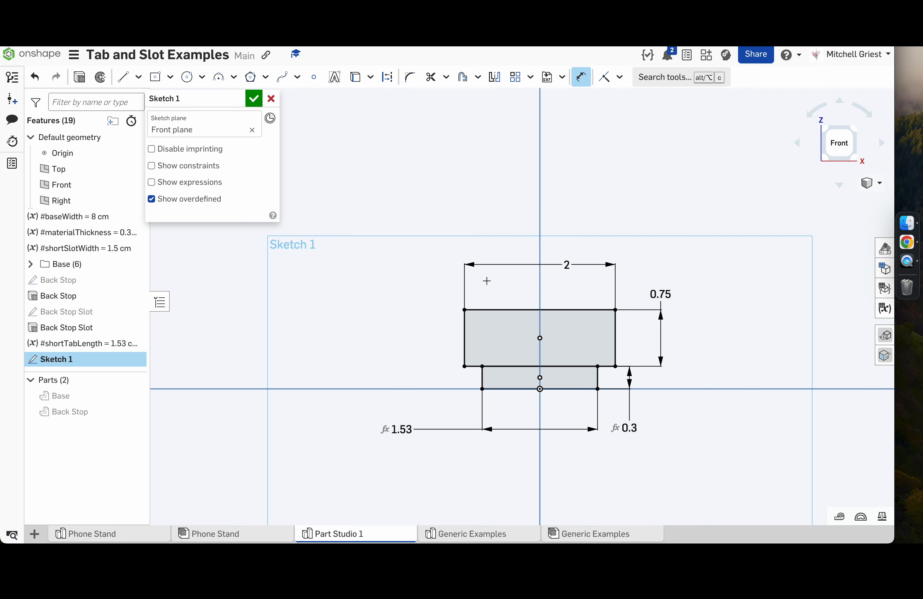
- Name the sketch Front Stop, finish it and select it in the feature list
click(237, 100)
text(Front Stop)
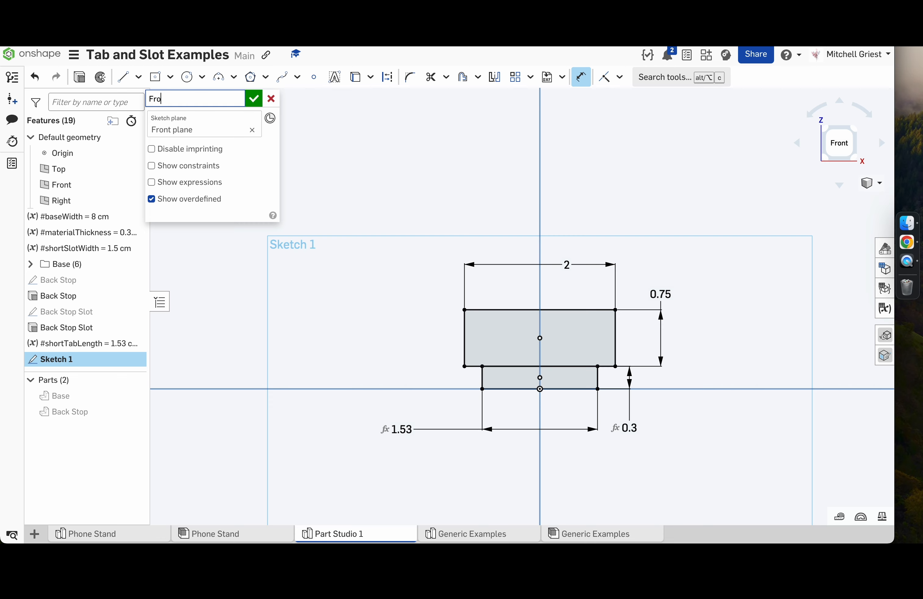
click(253, 99)
click(94, 362)
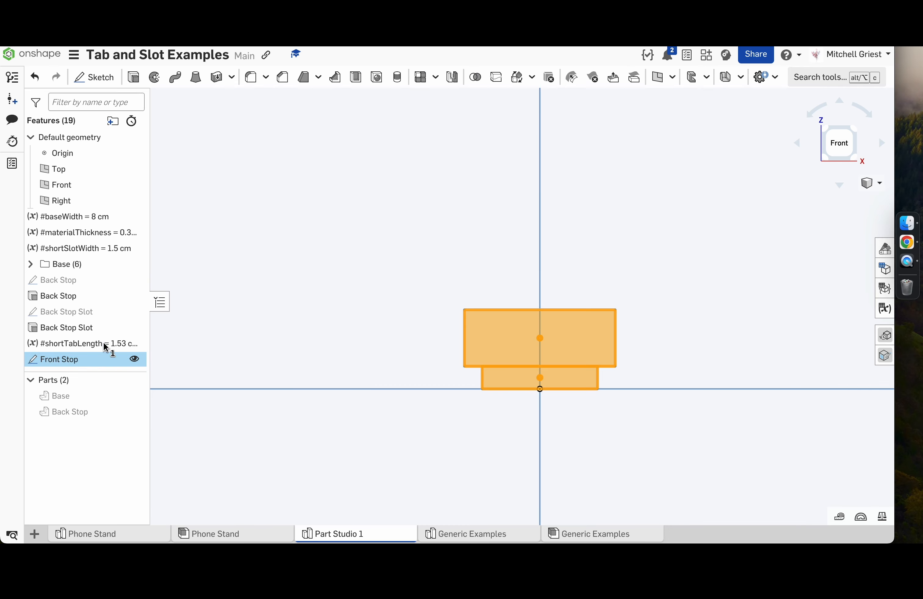
- Extrude the Front Stop sketch as a new solid to a depth of #materialThickness and name the feature Front Stop
key(shift+e)
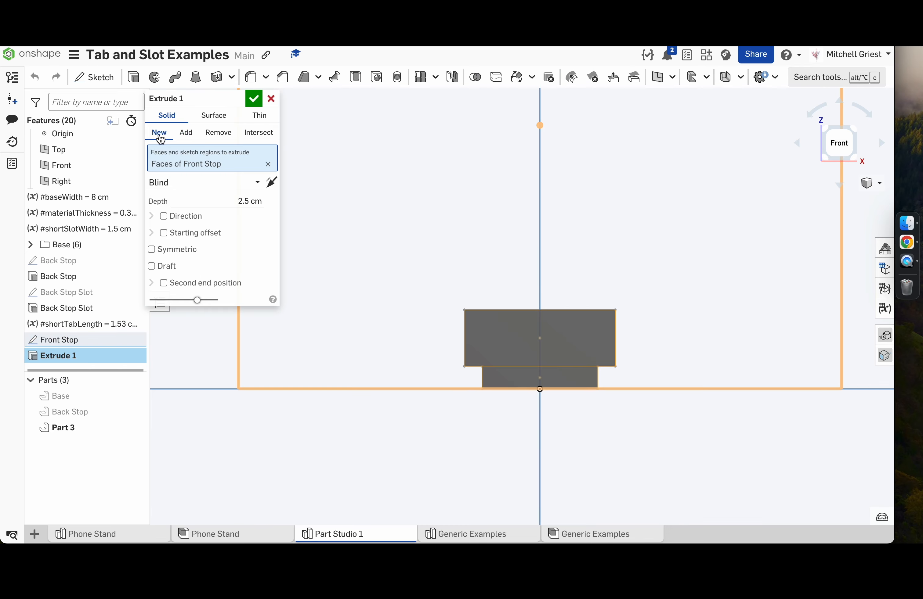
click(191, 196)
text(#materialThickness)
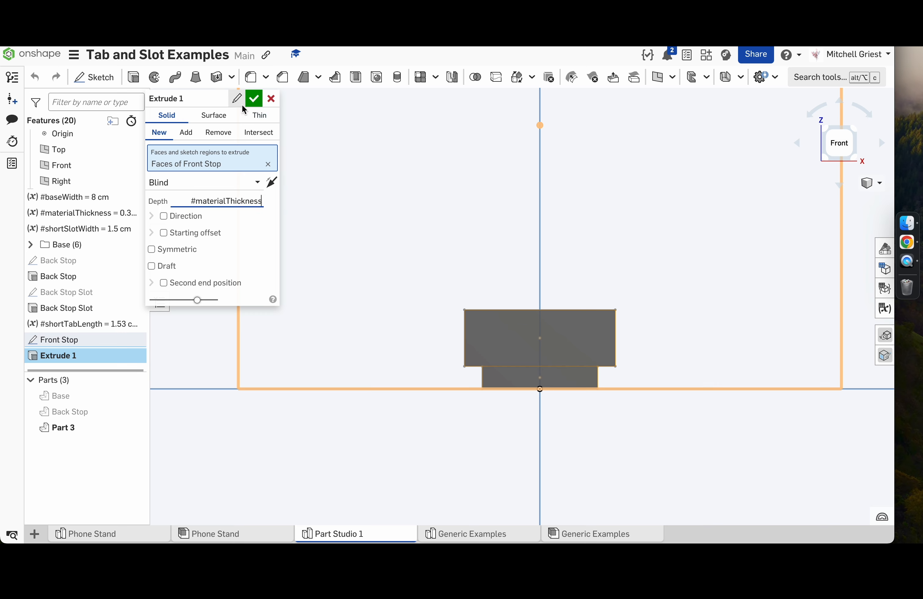
click(241, 102)
text(Front)
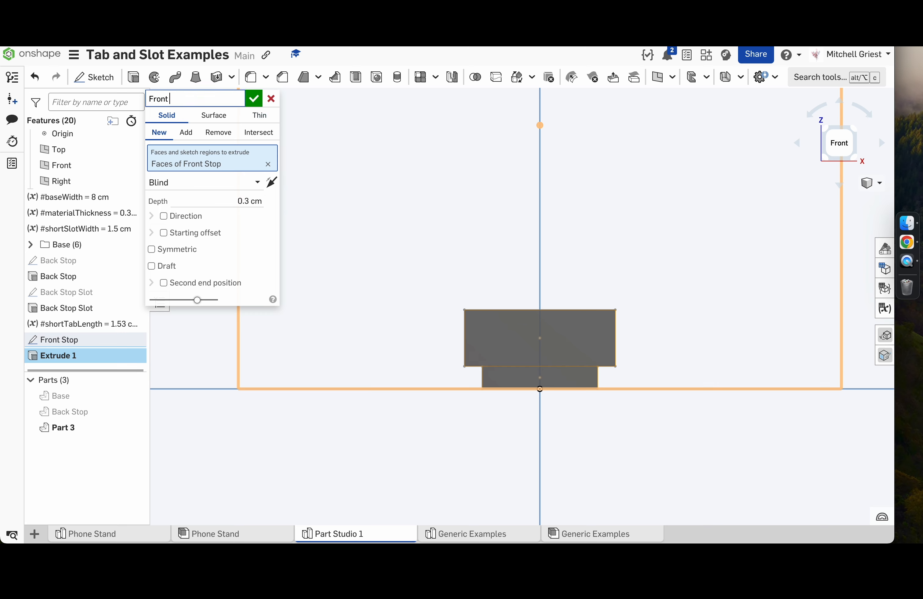
click(259, 105)
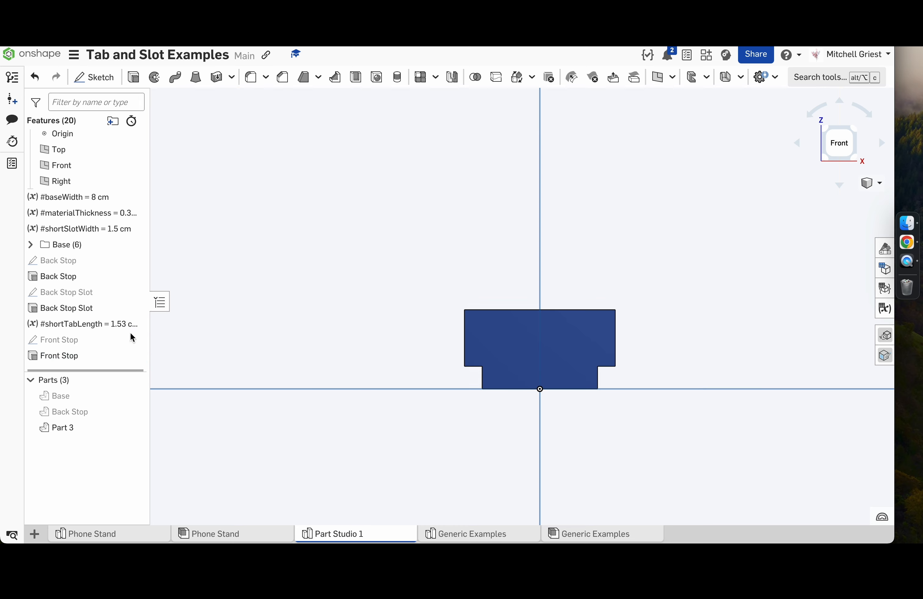
- Rename the newly extruded part as Front Stop
right_click(76, 428)
click(148, 200)
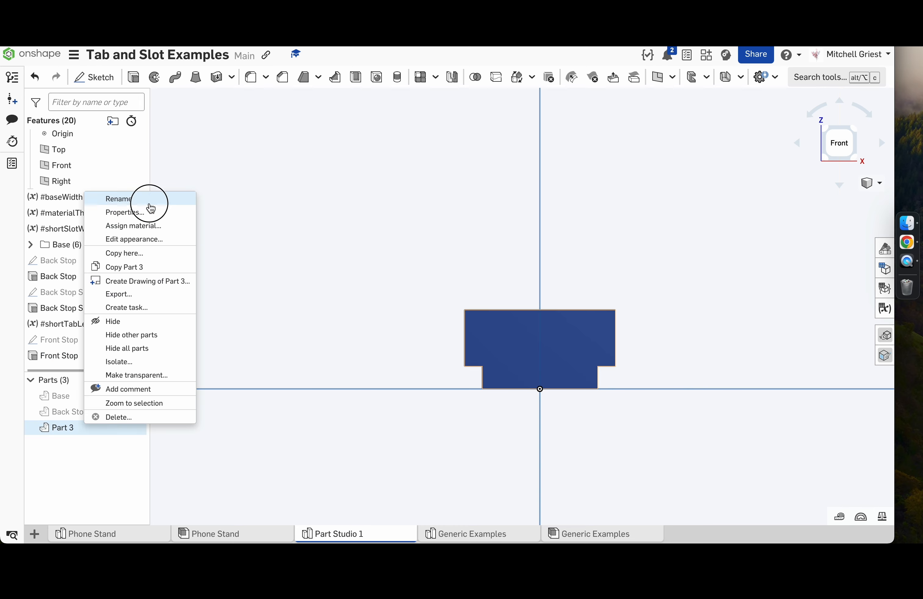
text(Front)
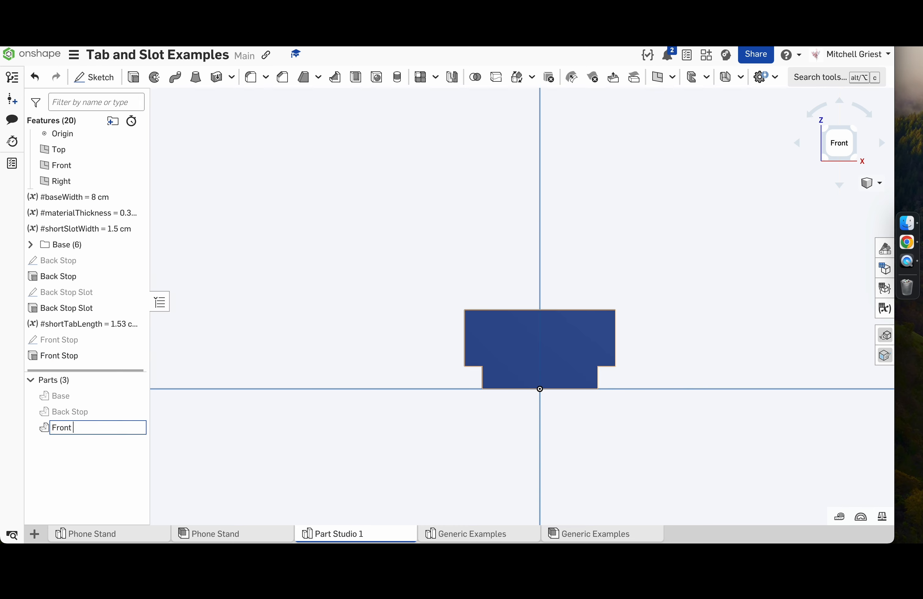
key(Return)
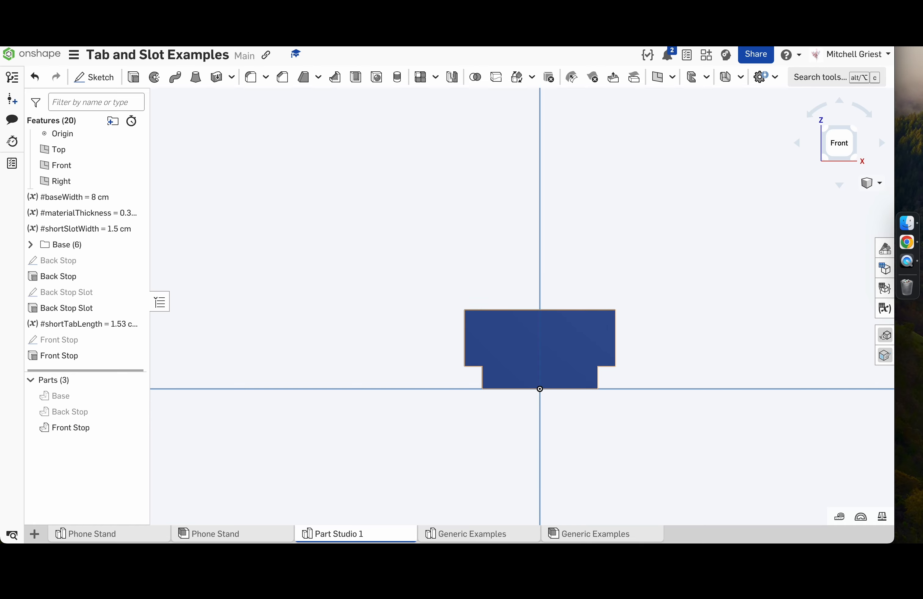
- Give the Front Stop part a light tan appearance and hide the default planes in an isometric view
right_click(102, 428)
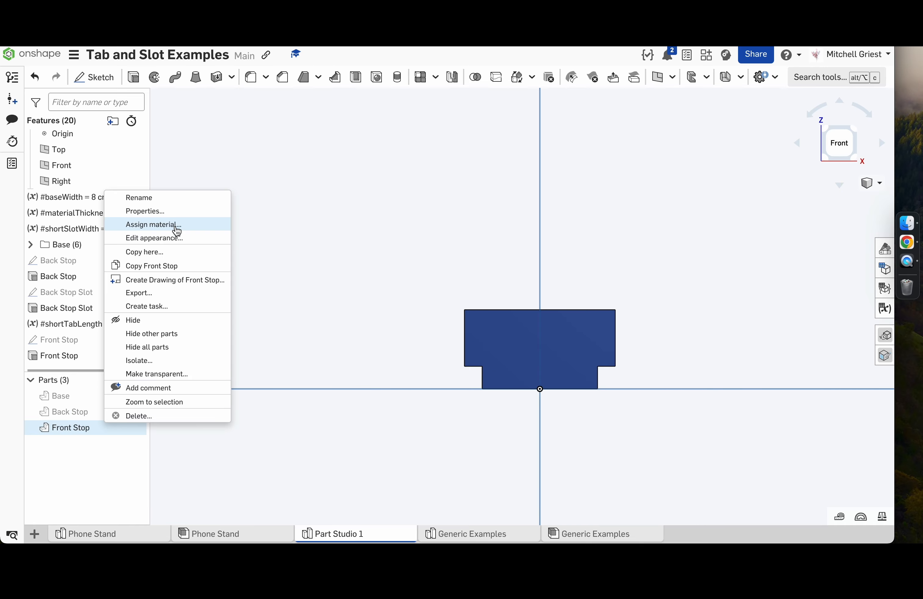
click(173, 238)
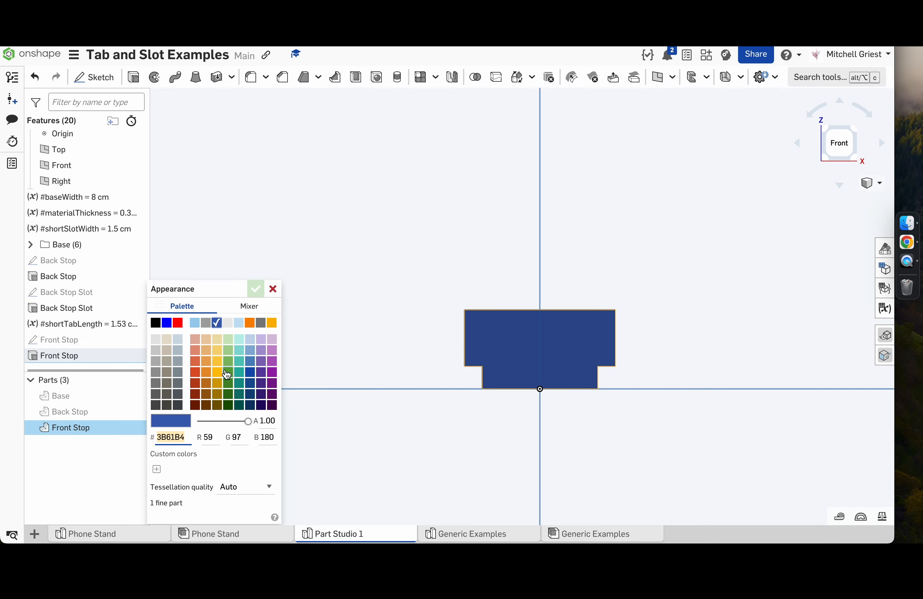
click(209, 345)
click(255, 288)
key(shift+7)
key(p)
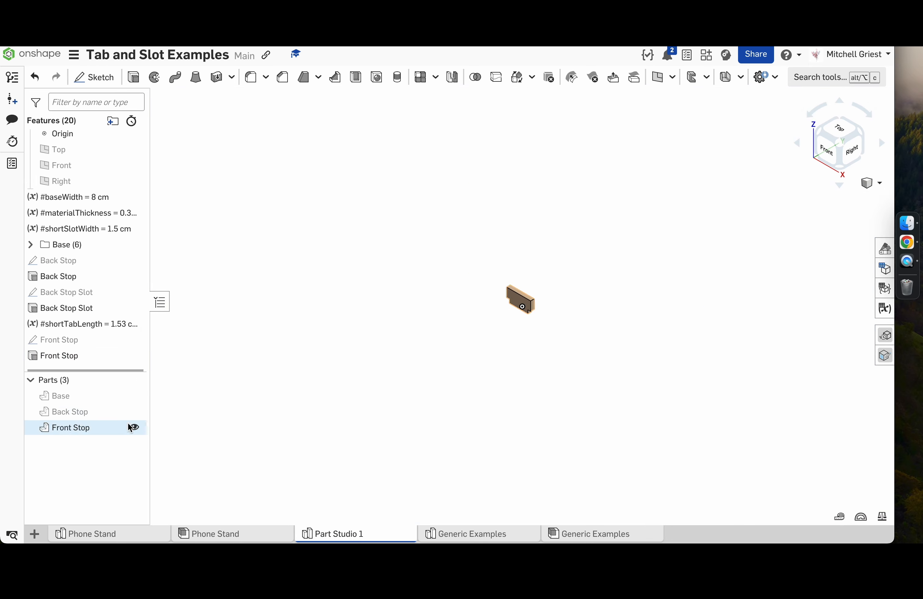
- Show all parts, inspect the front stop with the base and back stop hidden, and show those two parts again
click(133, 381)
click(133, 380)
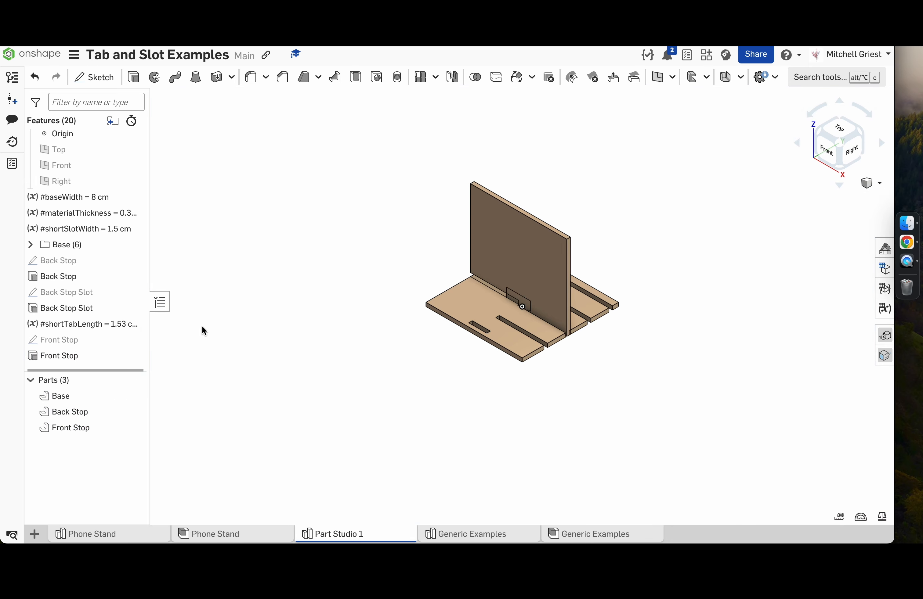
click(134, 412)
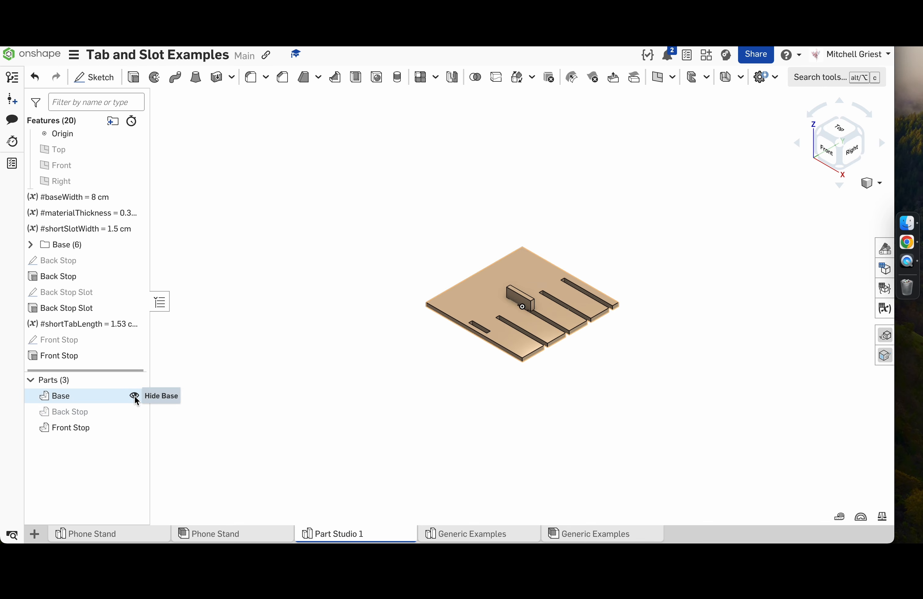
click(133, 396)
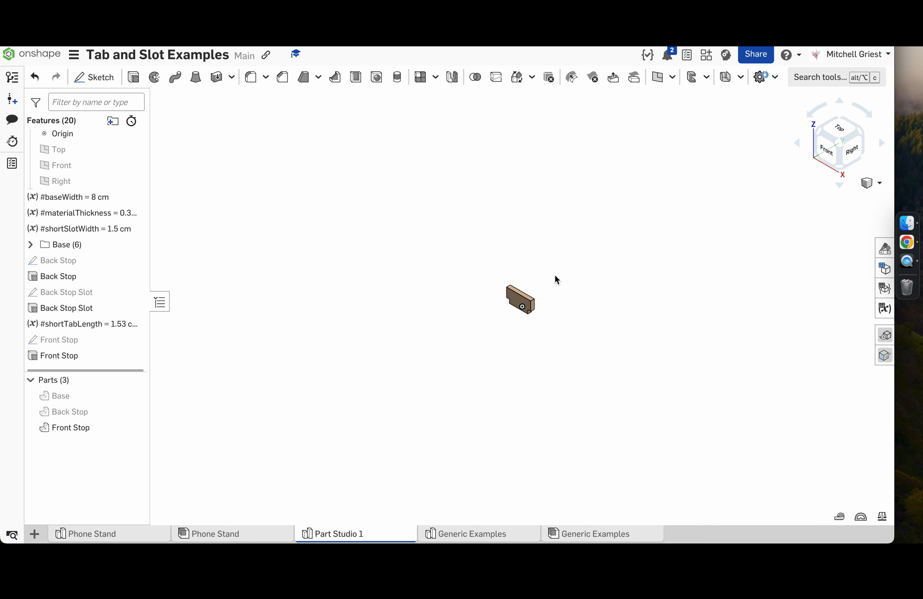
scroll(529, 324, up, 6)
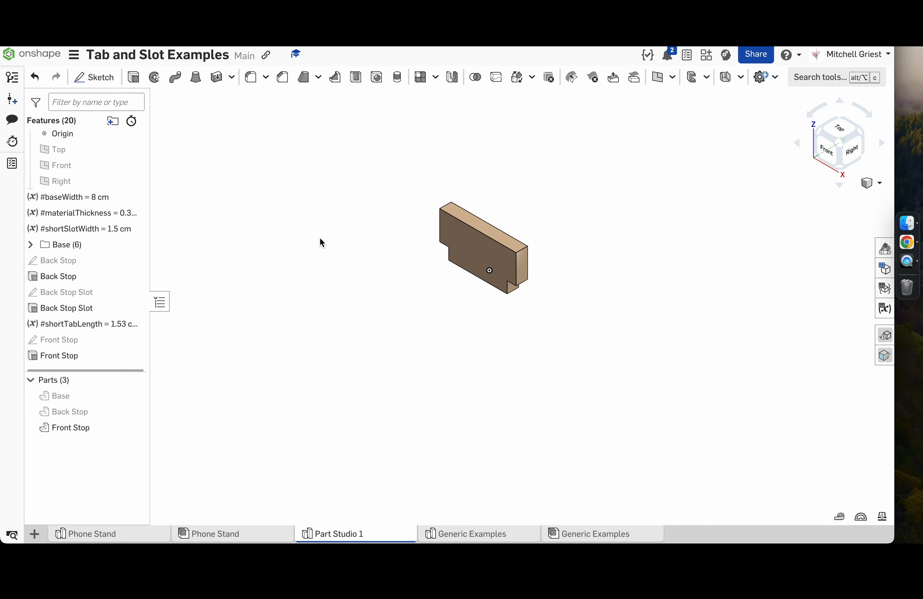
click(133, 396)
click(133, 412)
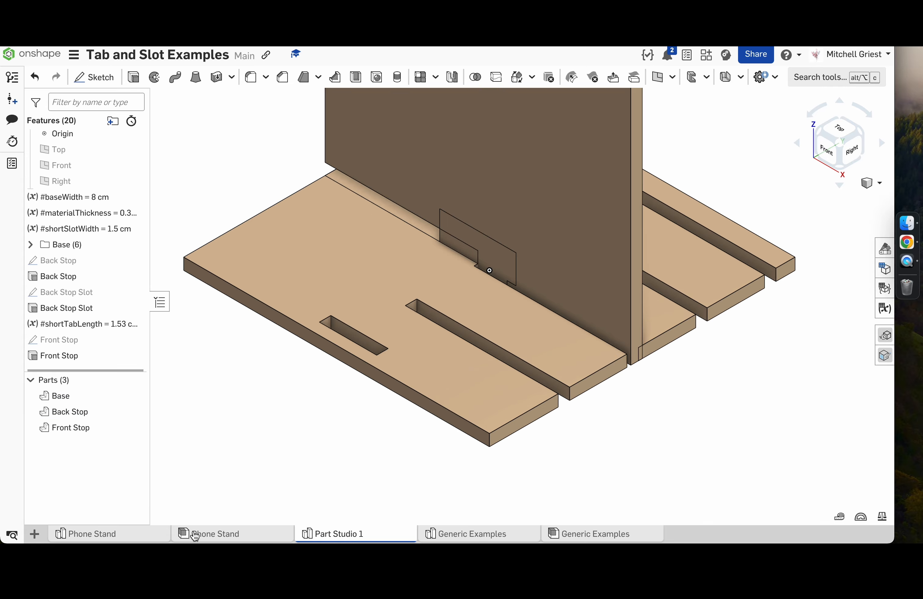
- In the Phone Stand assembly, slide the back plate into a base slot, pull the parts apart again and return to Part Studio 1
click(218, 536)
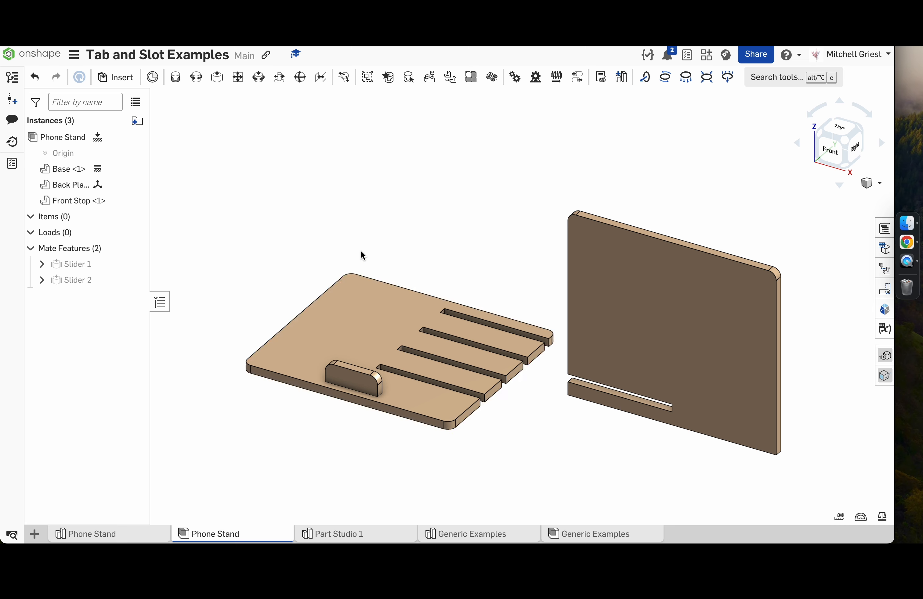
drag(627, 292, 389, 262)
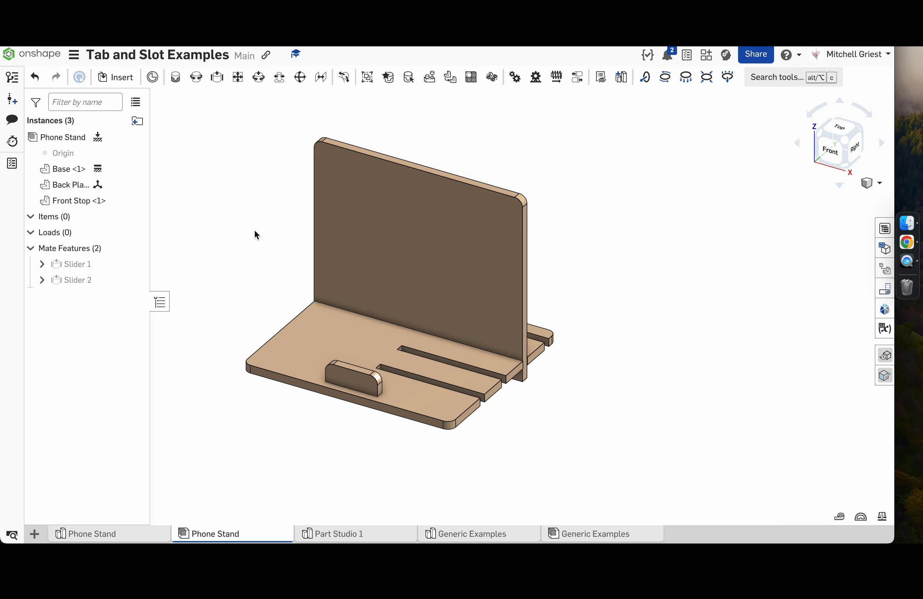
drag(363, 239, 628, 270)
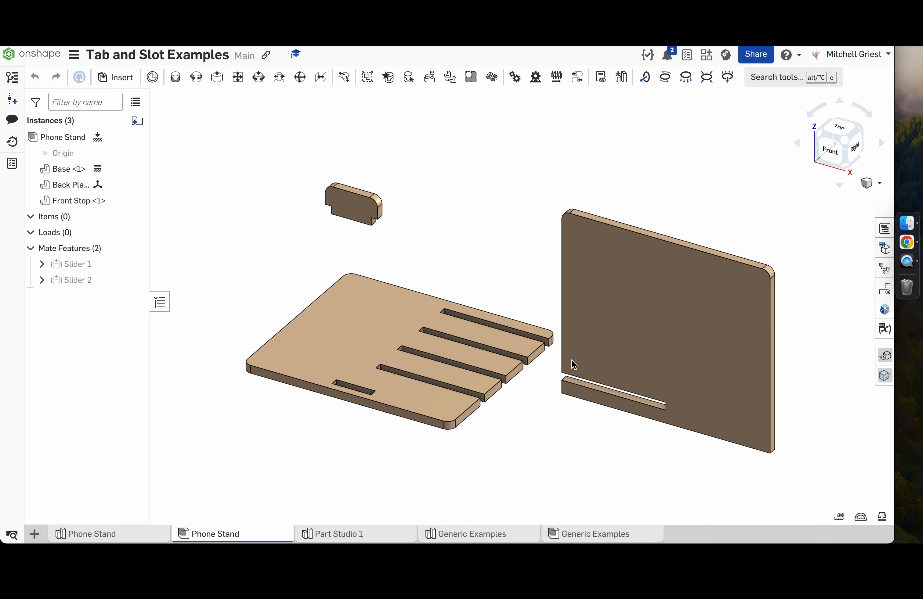
click(328, 539)
scroll(397, 362, down, 5)
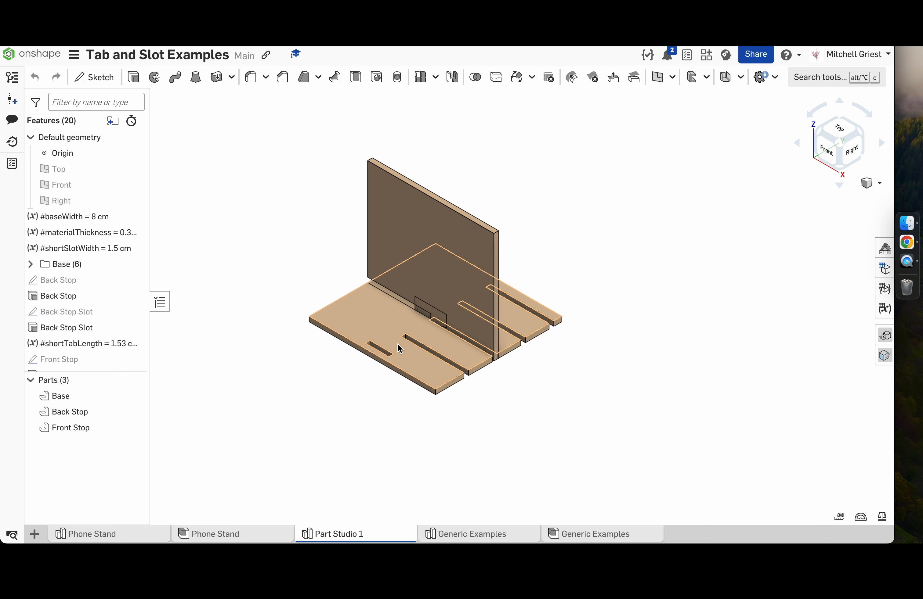
- Inspect the base, back stop and front stop one at a time, and show all three parts together again
click(134, 381)
click(134, 396)
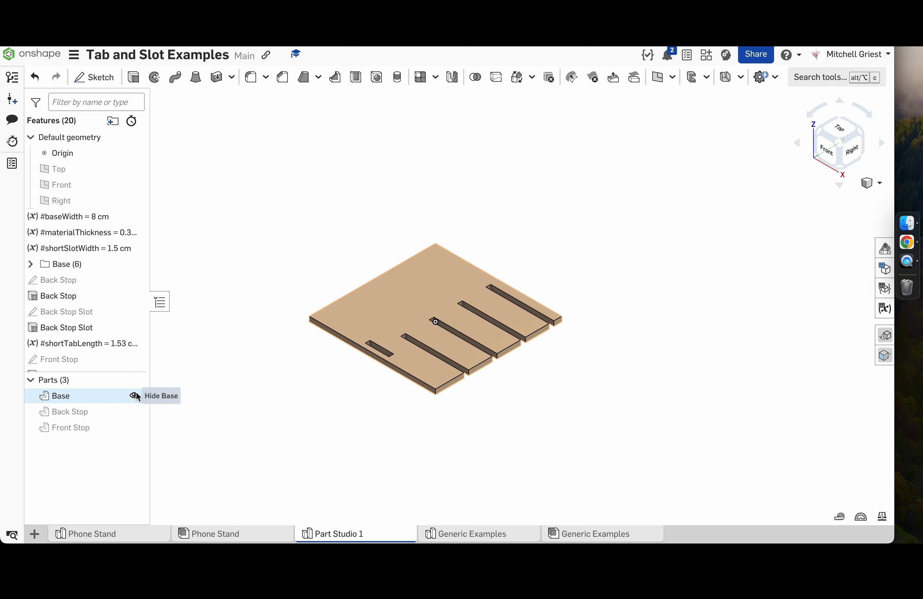
click(134, 396)
click(135, 412)
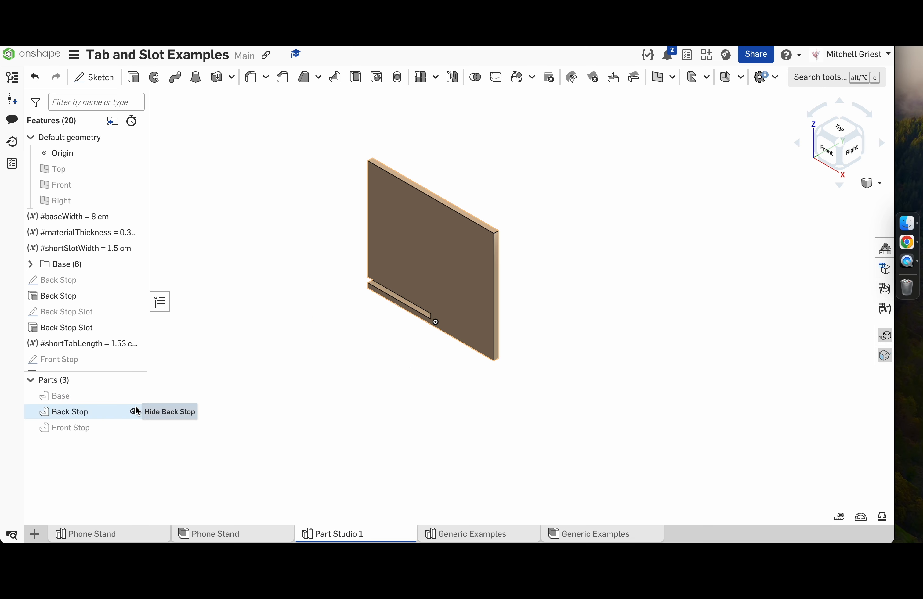
click(134, 412)
click(134, 428)
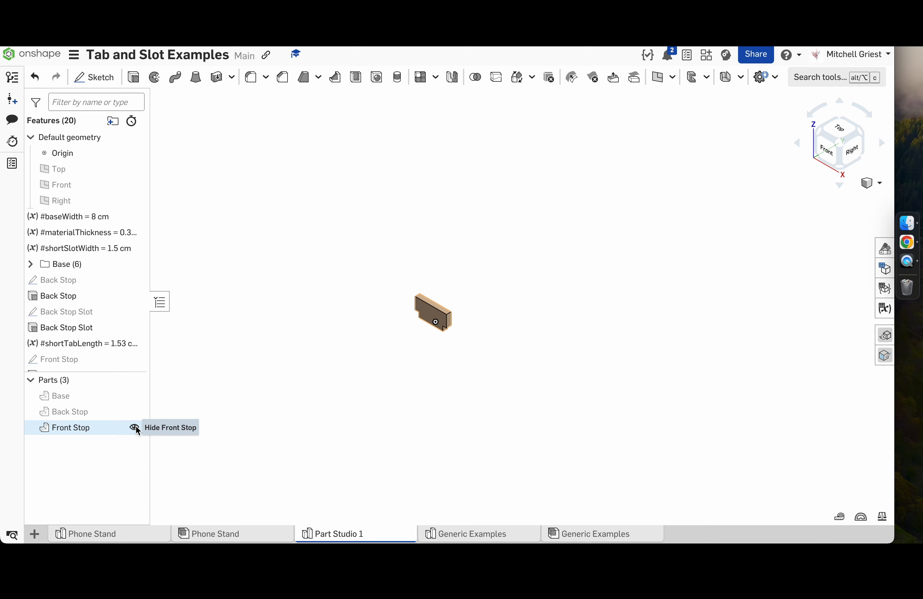
click(134, 428)
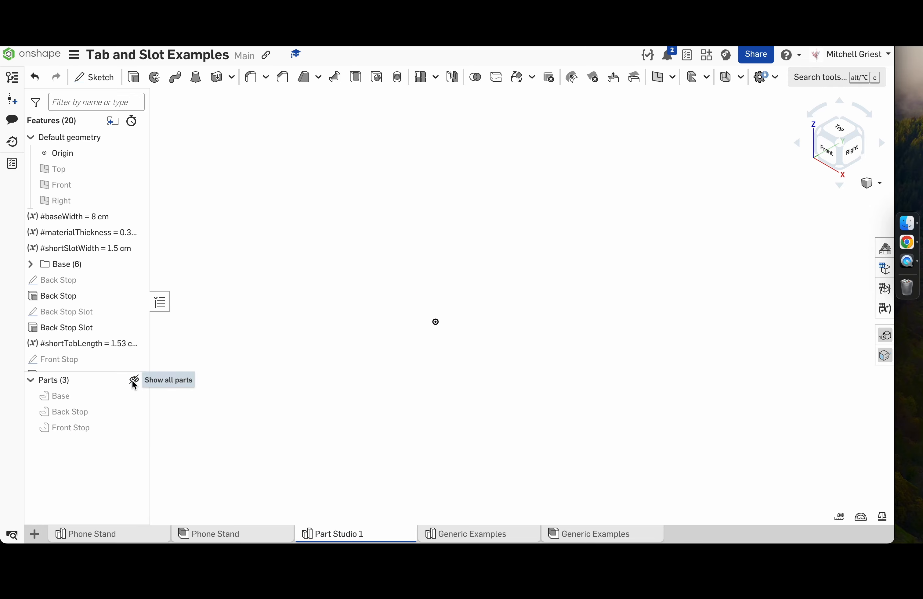
click(133, 380)
- Demonstrate the back plate sliding onto the base and off again in the Phone Stand assembly, and go back to Part Studio 1
click(209, 537)
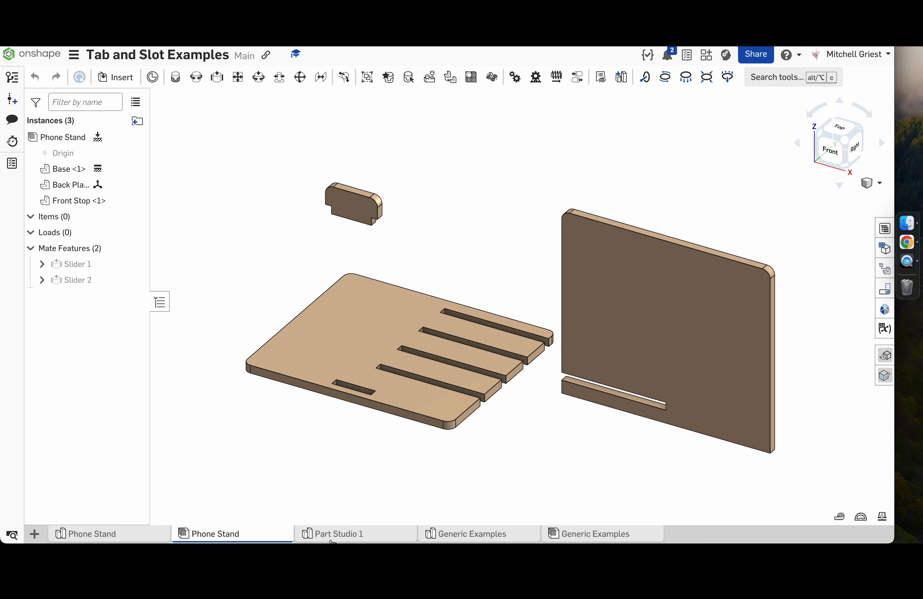
mouse_move(333, 540)
drag(646, 397, 460, 310)
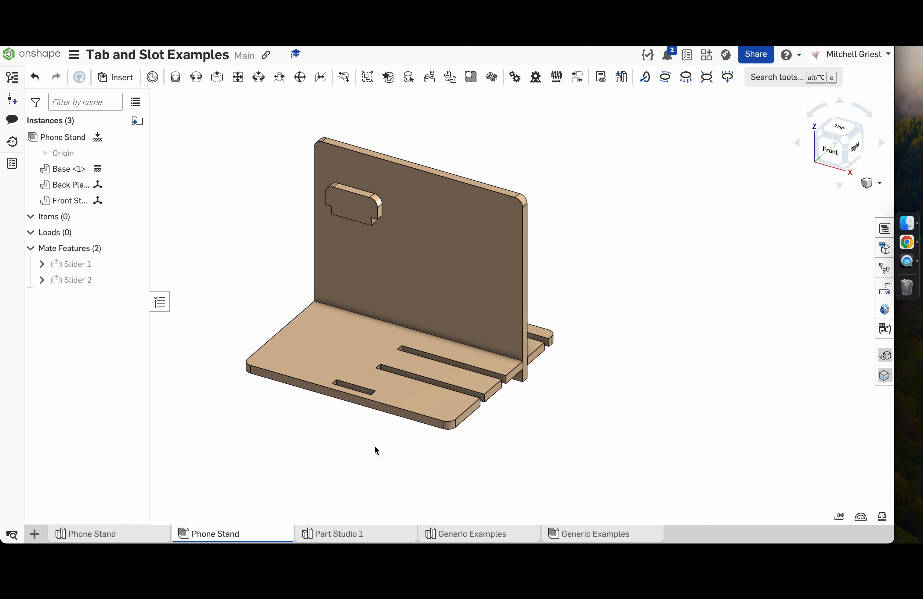
drag(410, 239, 635, 292)
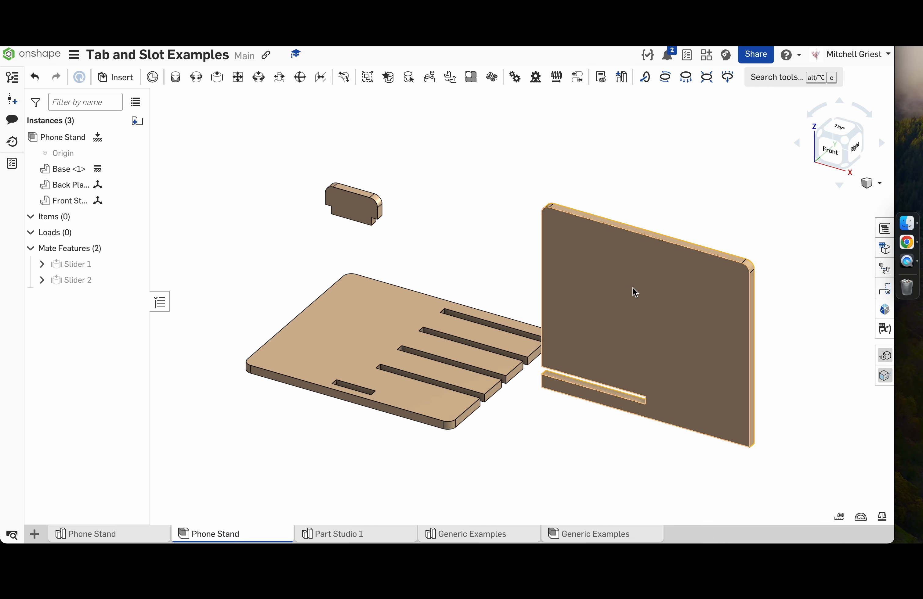
click(338, 534)
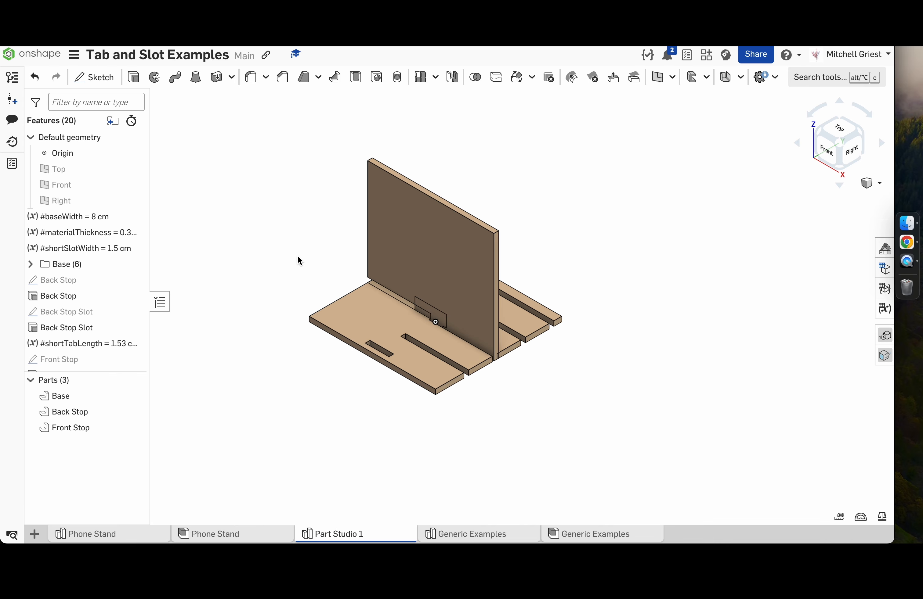
- Show only the base and select the vertical edges at its two front corners
click(133, 380)
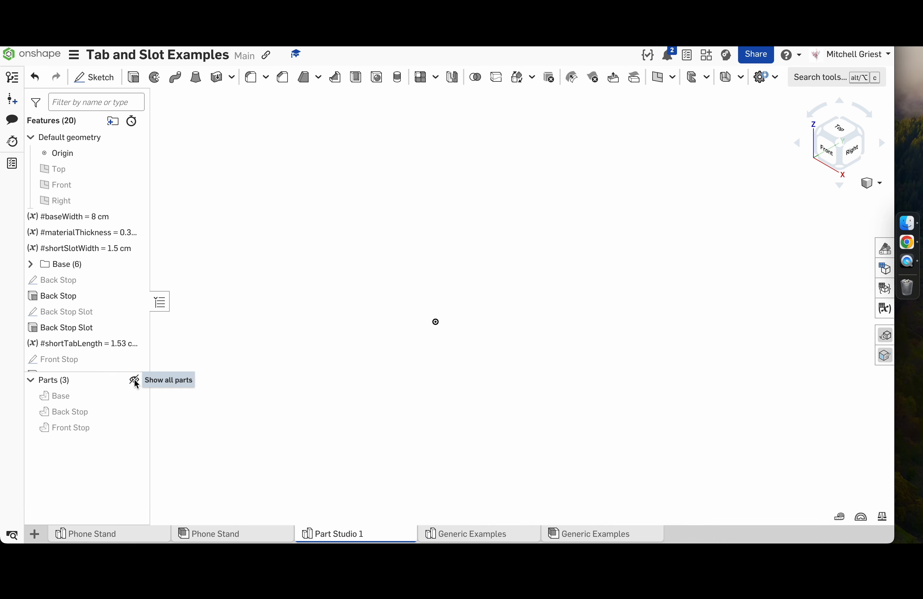
click(134, 396)
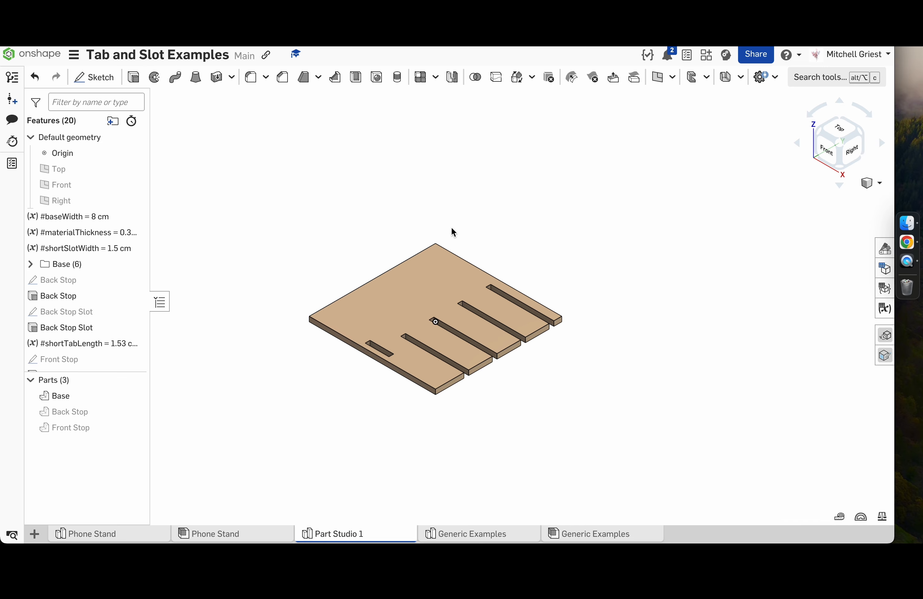
scroll(425, 392, up, 5)
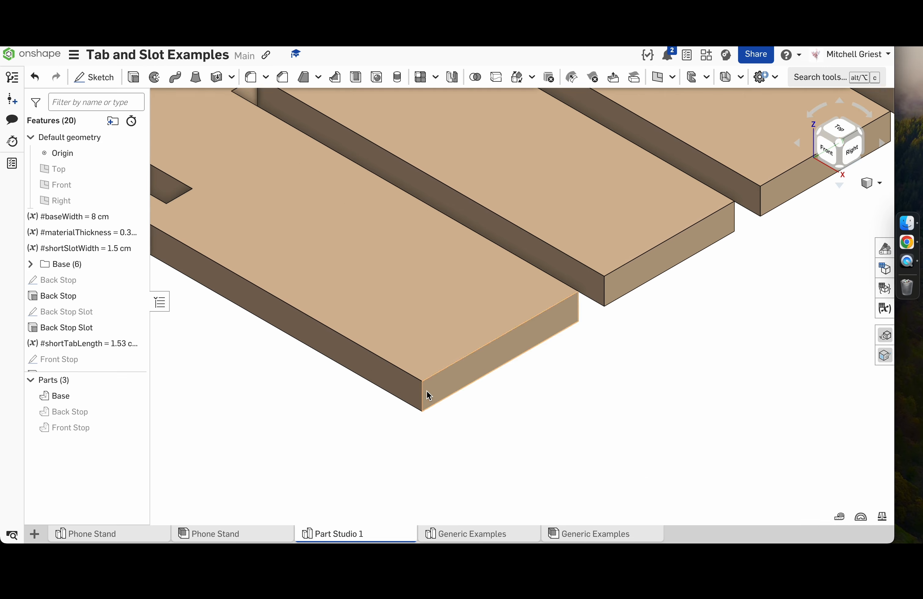
click(422, 393)
scroll(412, 472, down, 5)
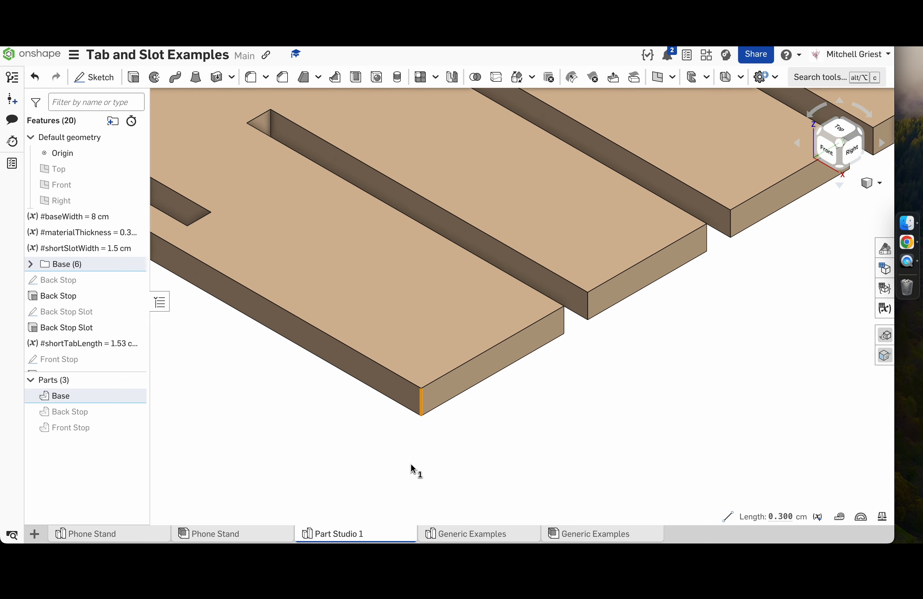
scroll(223, 332, up, 5)
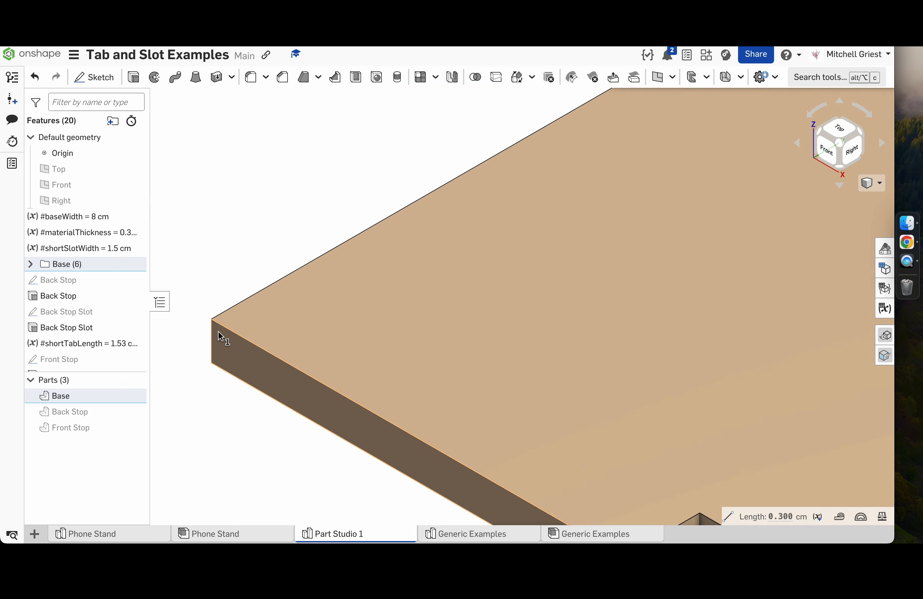
click(212, 334)
scroll(334, 373, down, 5)
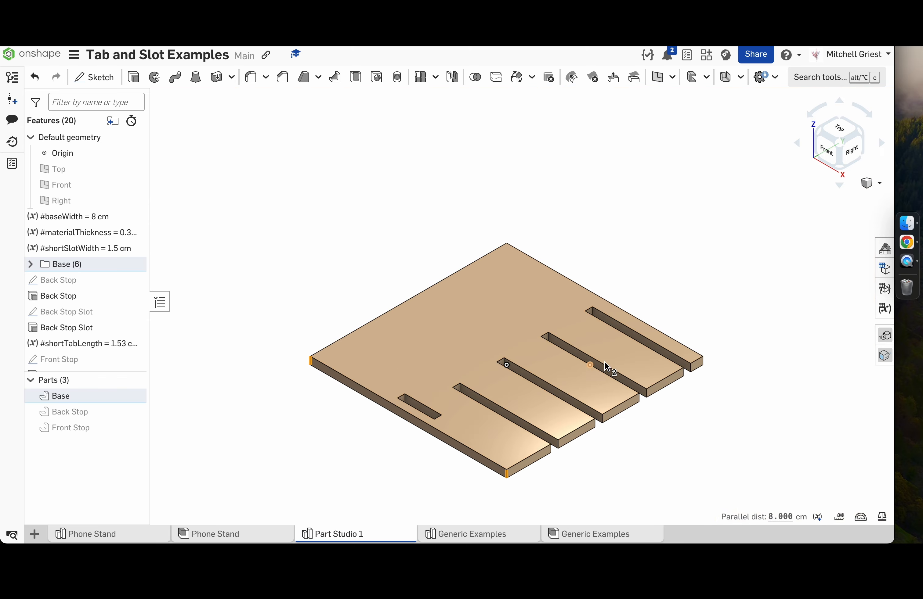
- Add the base's two rear corner edges to the selection and fillet all four corners with a 0.3 cm radius
scroll(718, 365, up, 5)
click(631, 366)
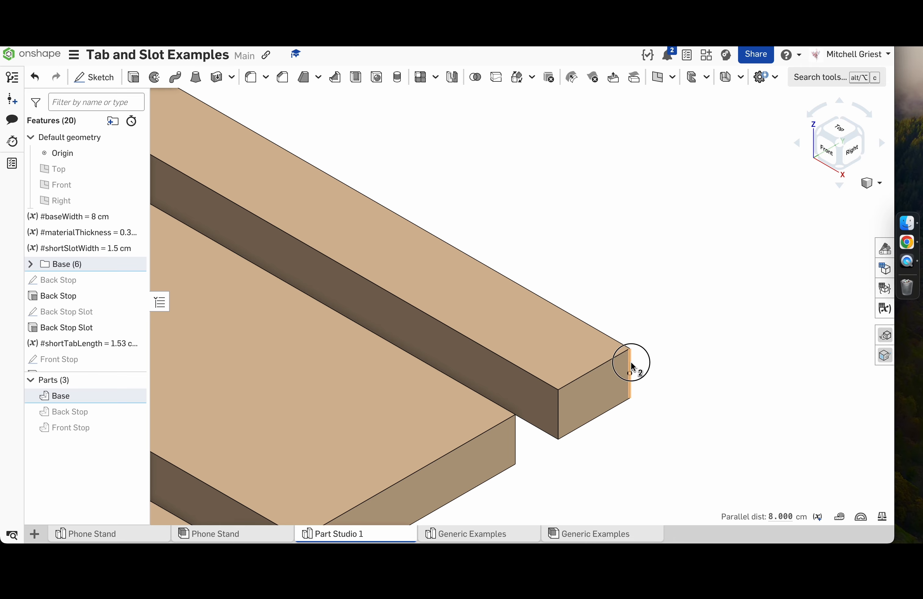
scroll(631, 366, down, 5)
mouse_move(546, 350)
right_down()
mouse_move(594, 423)
mouse_move(556, 365)
right_up()
scroll(515, 321, up, 5)
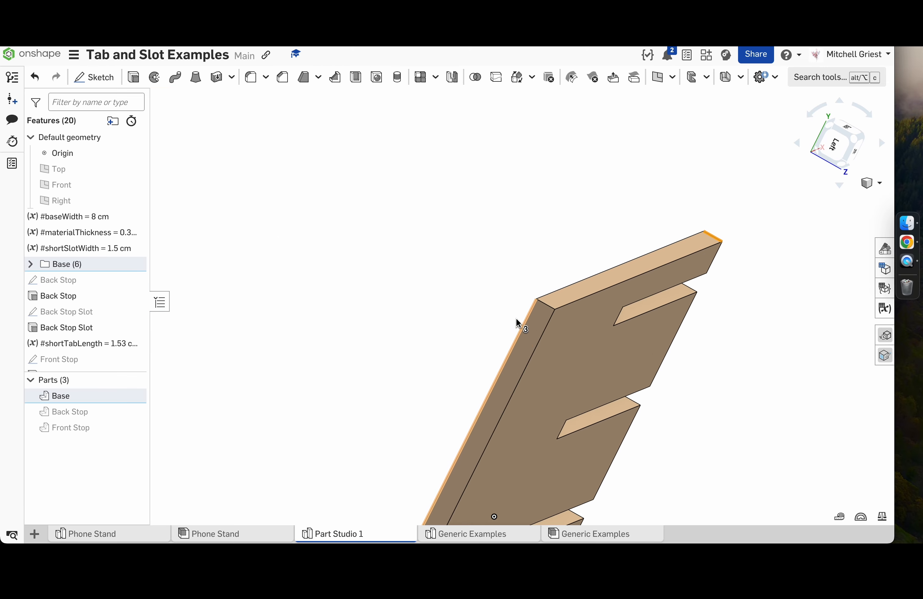
click(547, 302)
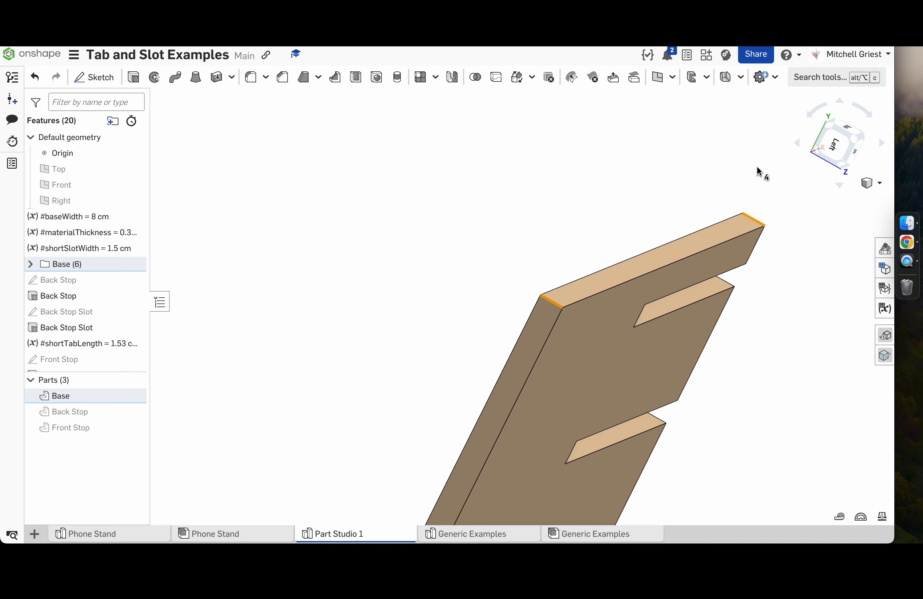
key(shift+7)
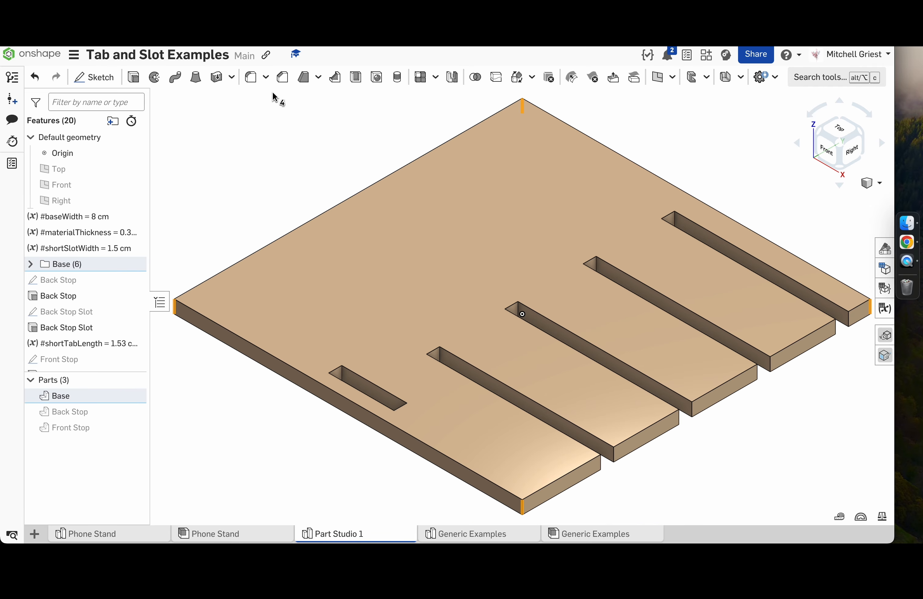
click(251, 78)
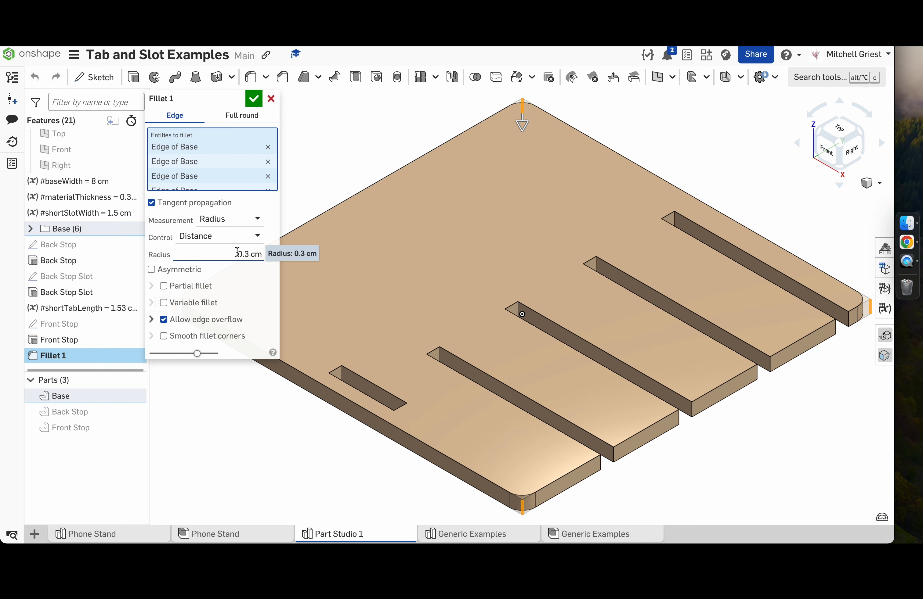
scroll(860, 280, down, 3)
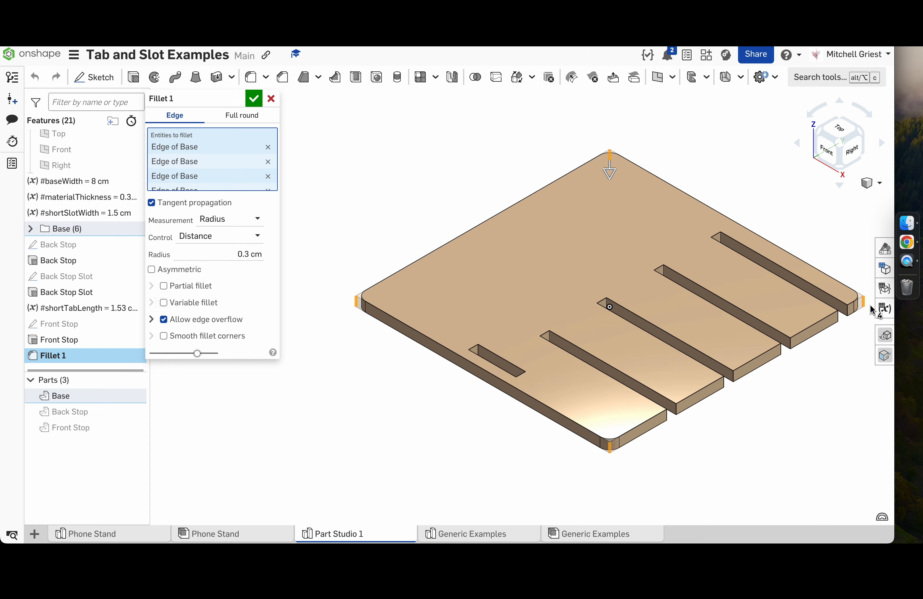
click(839, 130)
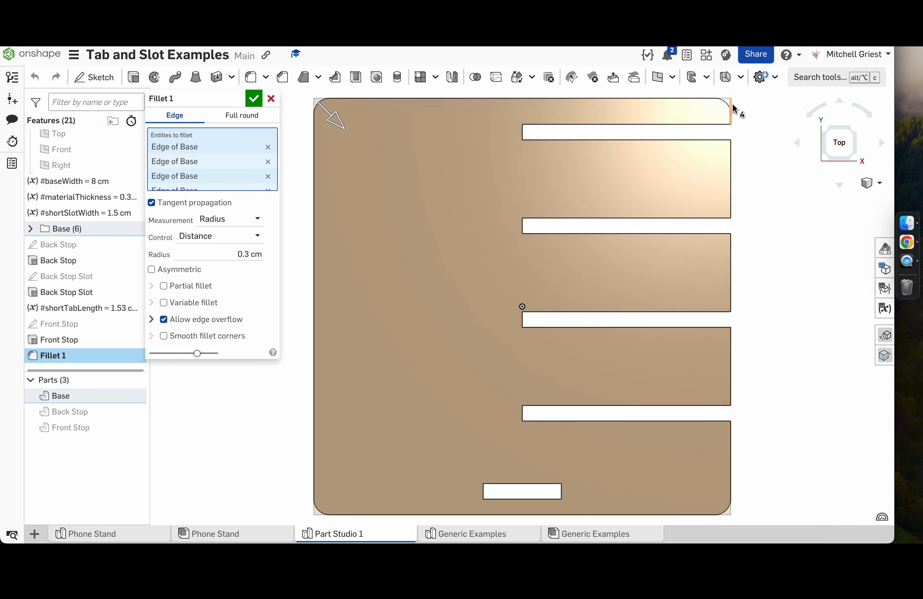
- Try a 1 cm radius for the base's corner fillet
click(200, 254)
text(1)
key(Tab)
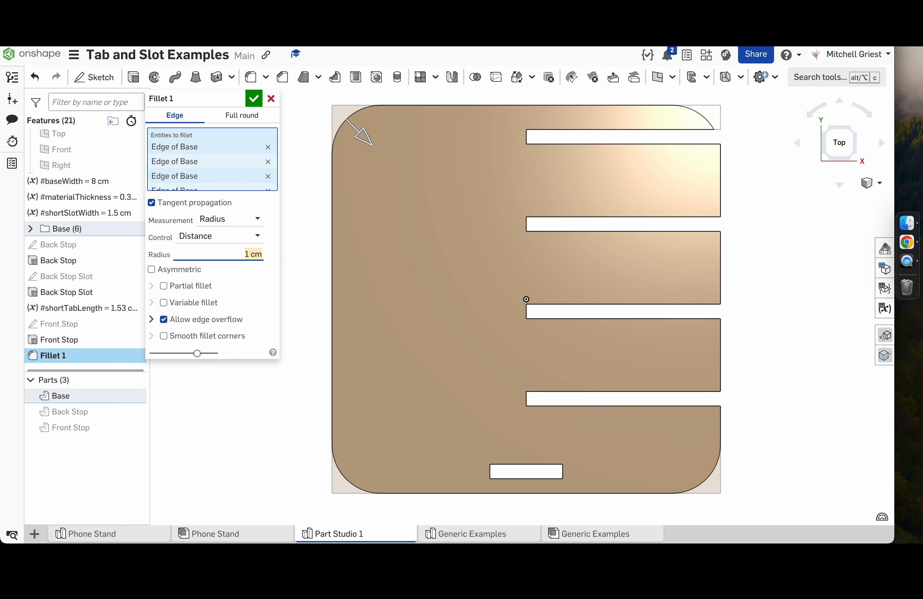
- Set the base corner fillet's radius to 0.3 cm and accept the fillet
key(Tab)
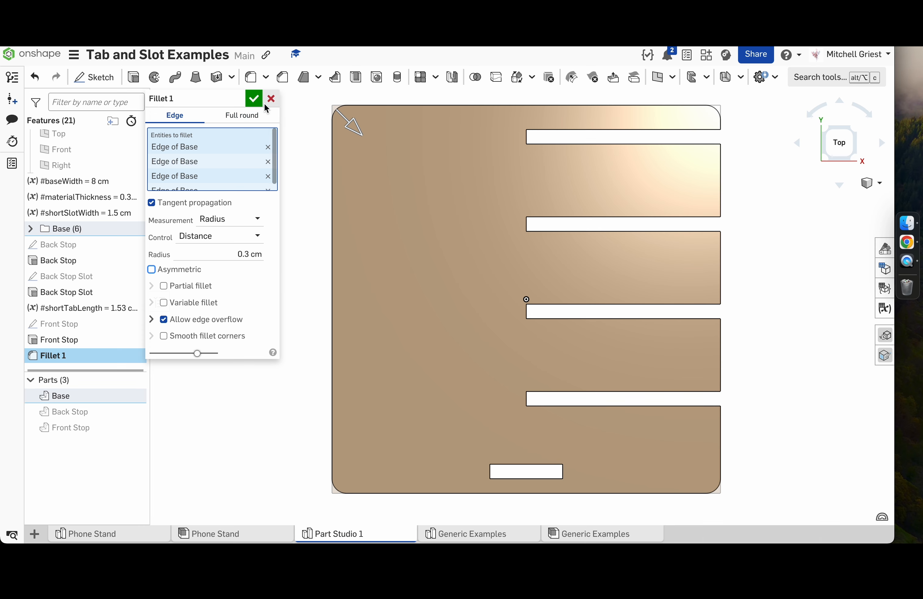
click(255, 102)
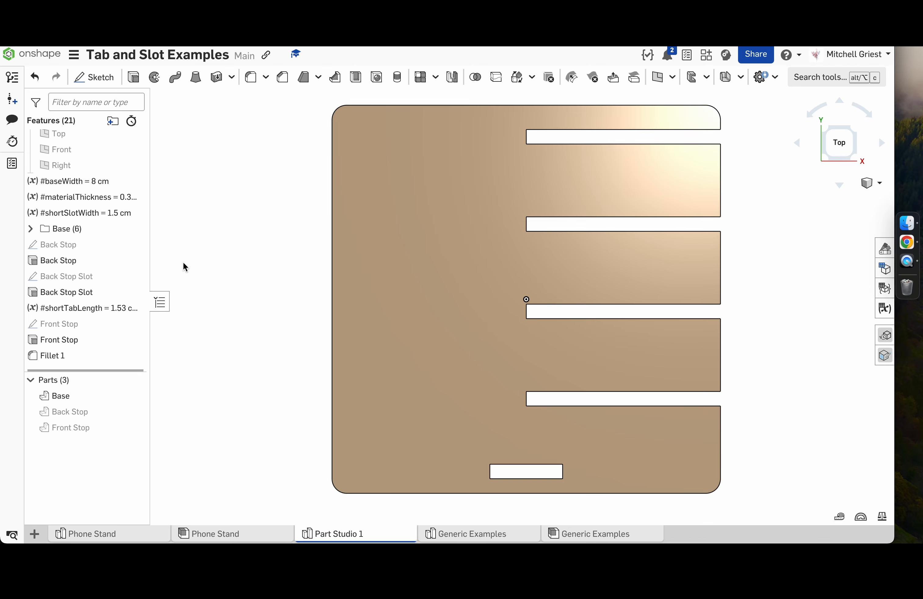
- Group the Back Stop and Back Stop Slot sketches and extrudes into a feature folder named Back Stop
click(85, 246)
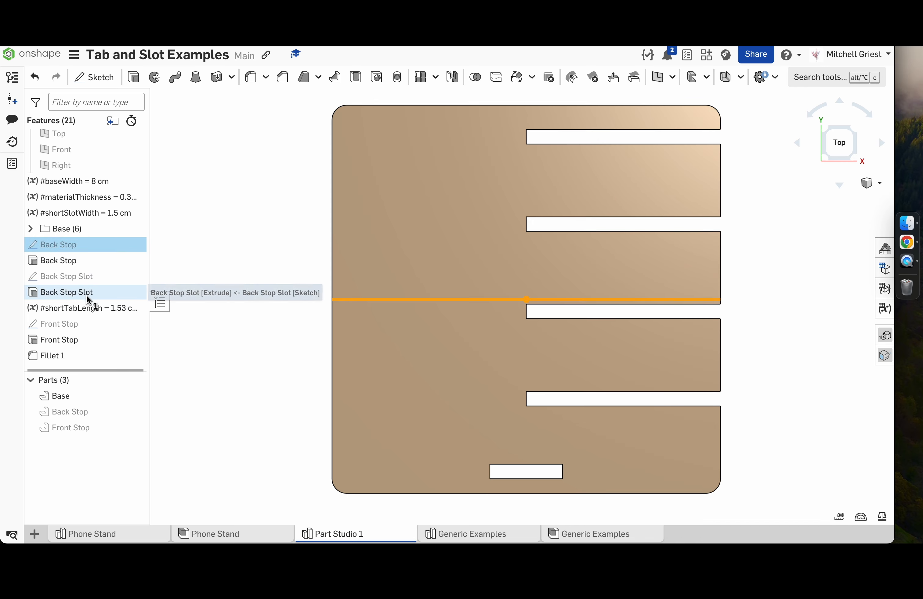
shift+click(89, 293)
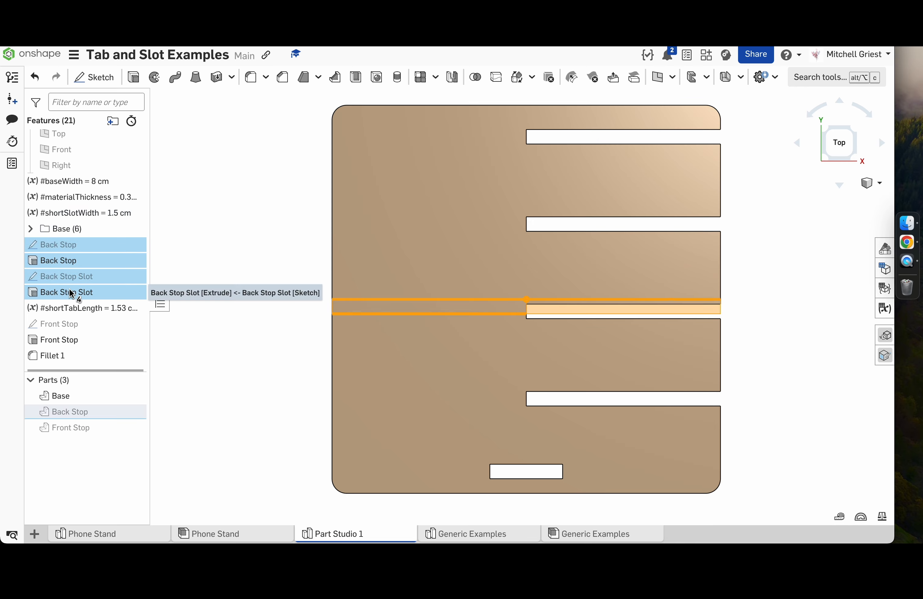
click(112, 122)
text(B)
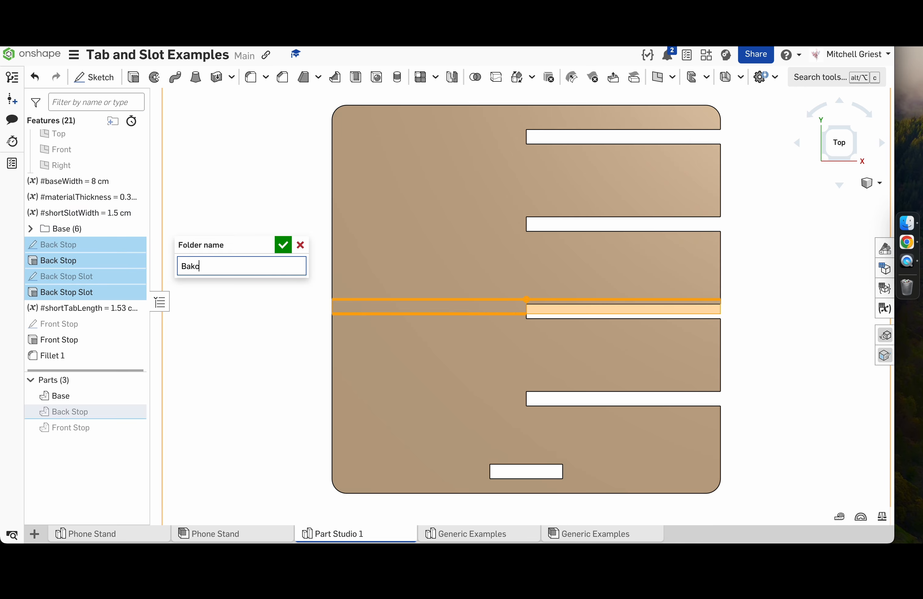
text(ack Stop)
key(Return)
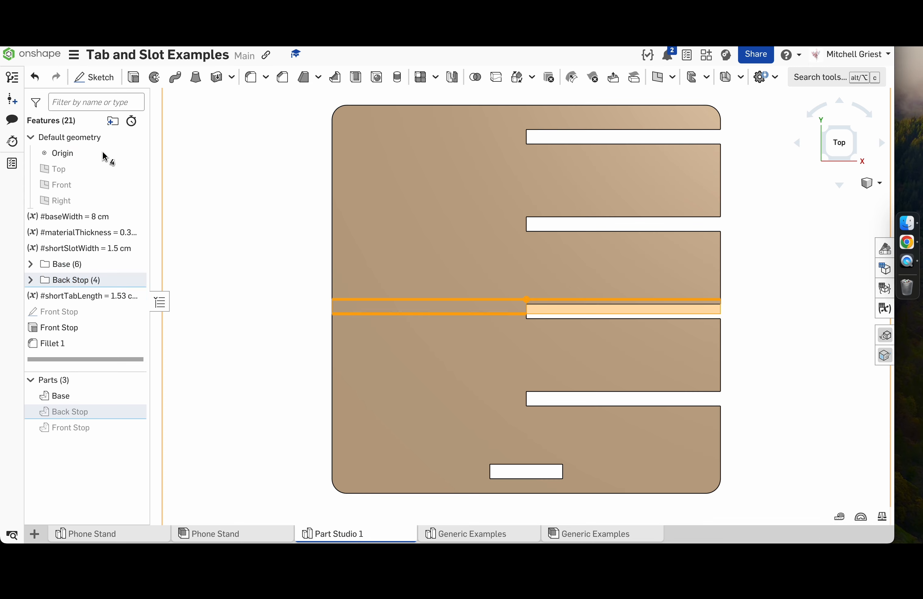
- Group the #shortTabLength variable with the Front Stop sketch and extrude in a feature folder named Front Stop
click(109, 300)
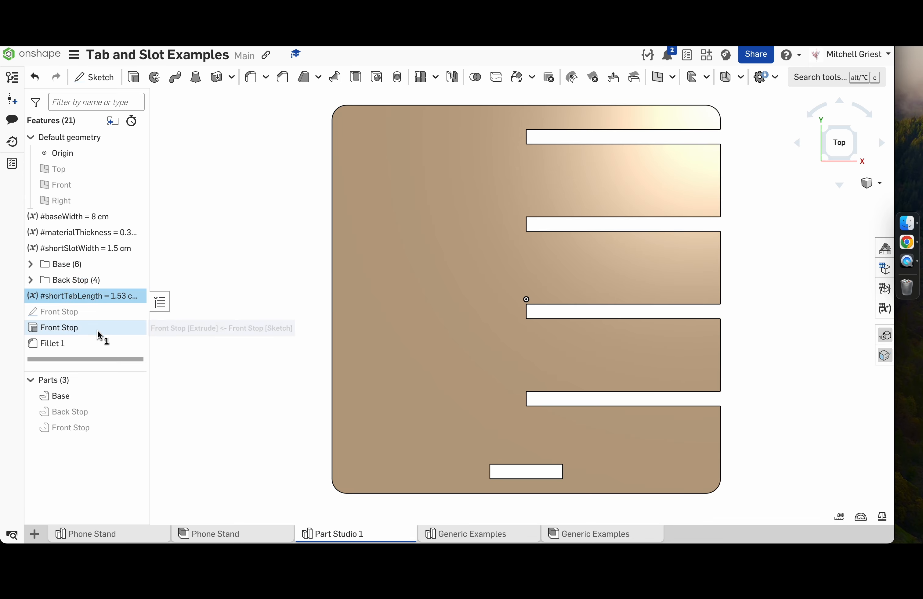
shift+click(99, 330)
click(112, 127)
text(F)
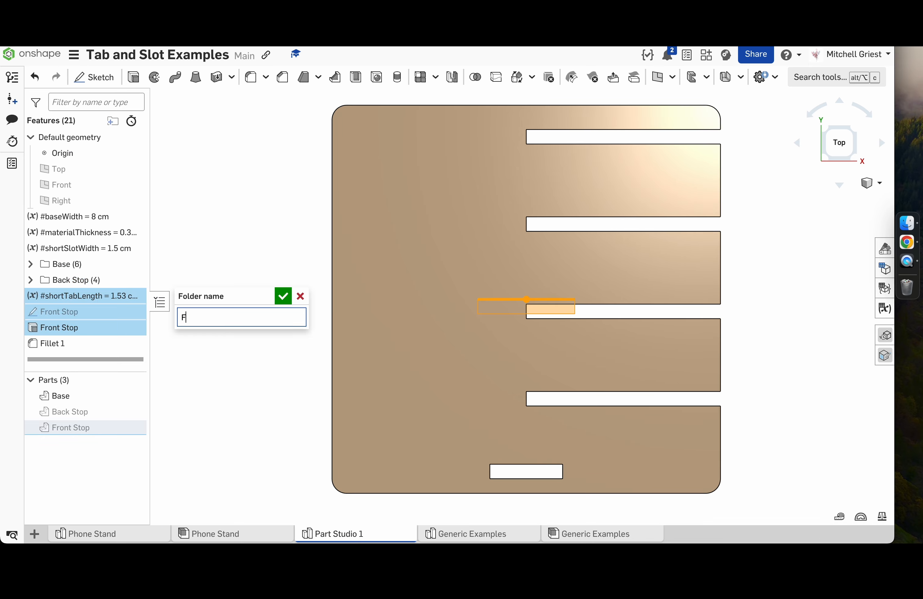
text(ront Stop)
key(Return)
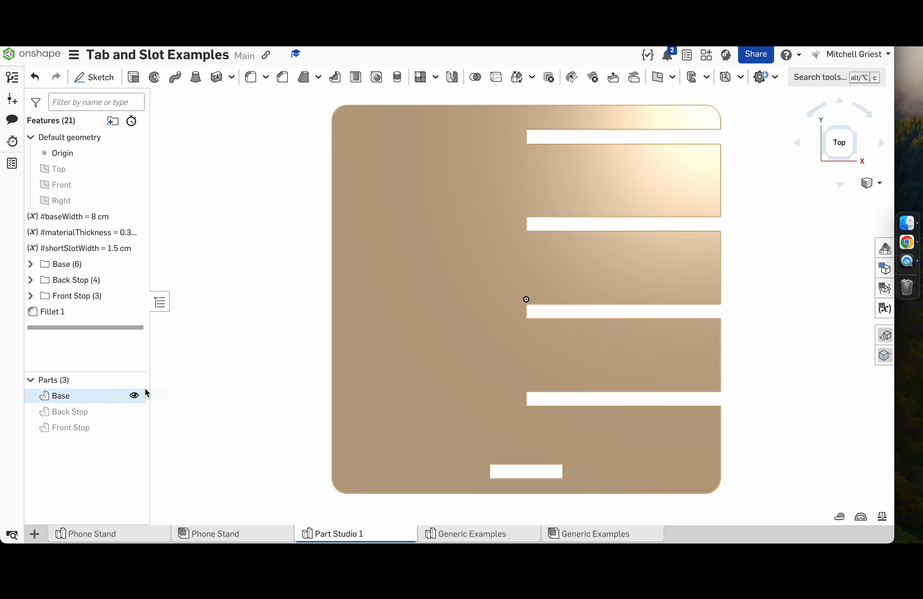
- Hide the base, show the back stop and select the short thickness edges at its two upper corners
click(134, 395)
click(133, 412)
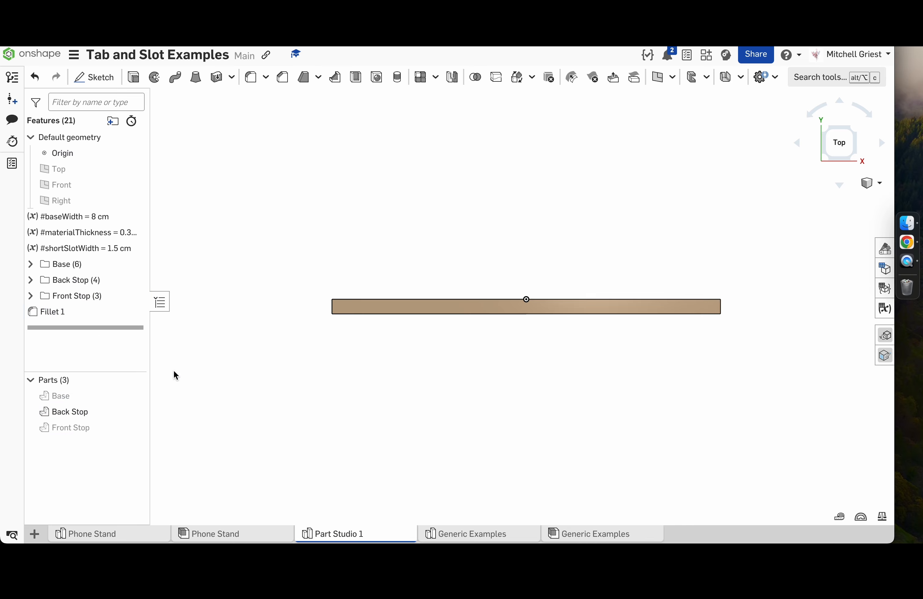
key(shift+7)
scroll(385, 112, up, 5)
click(375, 120)
scroll(470, 223, down, 5)
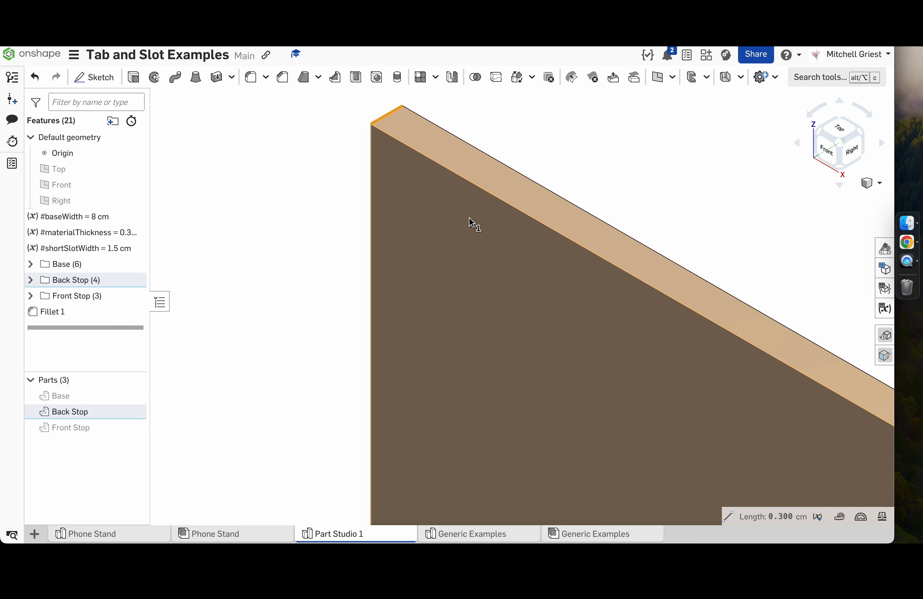
scroll(655, 311, up, 8)
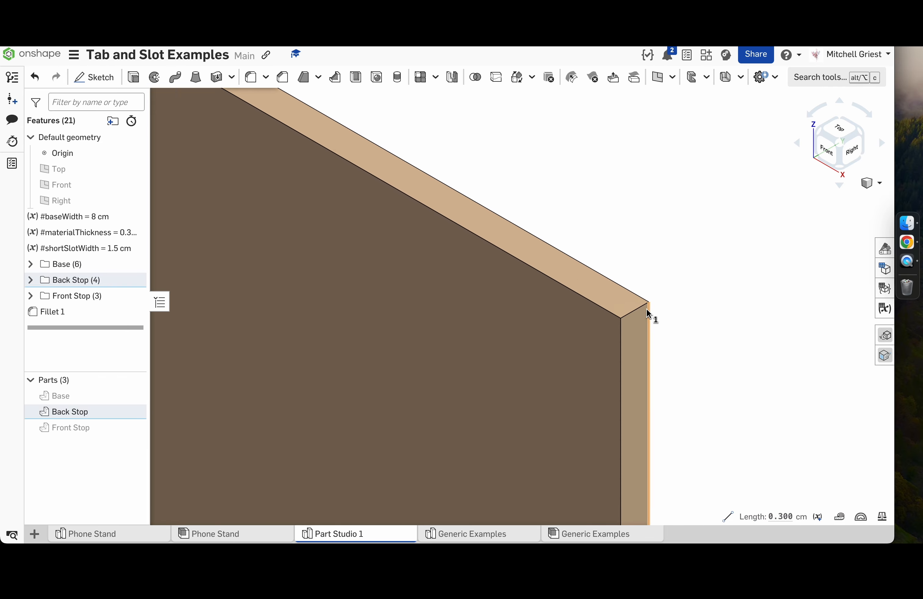
click(642, 306)
scroll(644, 310, down, 5)
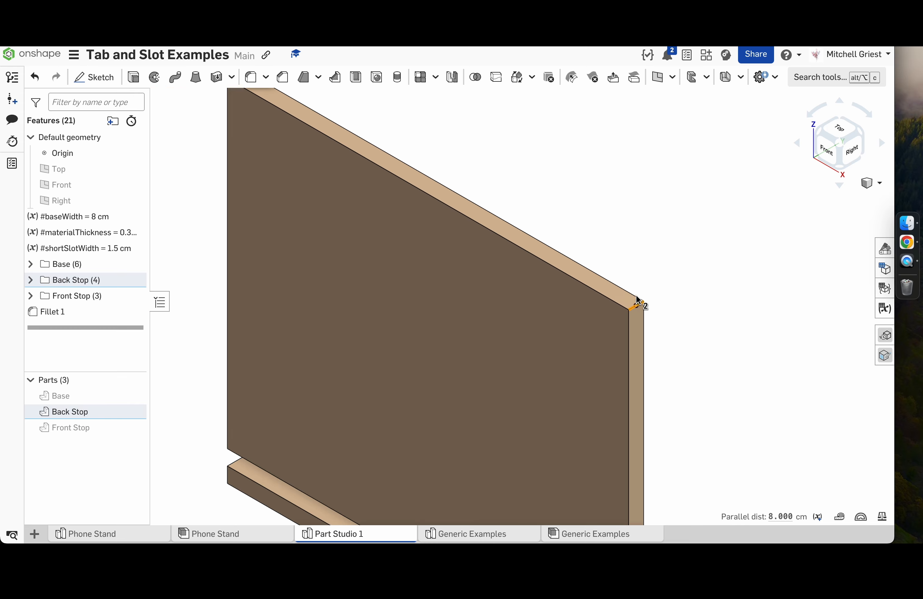
- Fillet the back stop's two upper corners with a 0.7 cm radius
scroll(654, 350, down, 2)
click(840, 142)
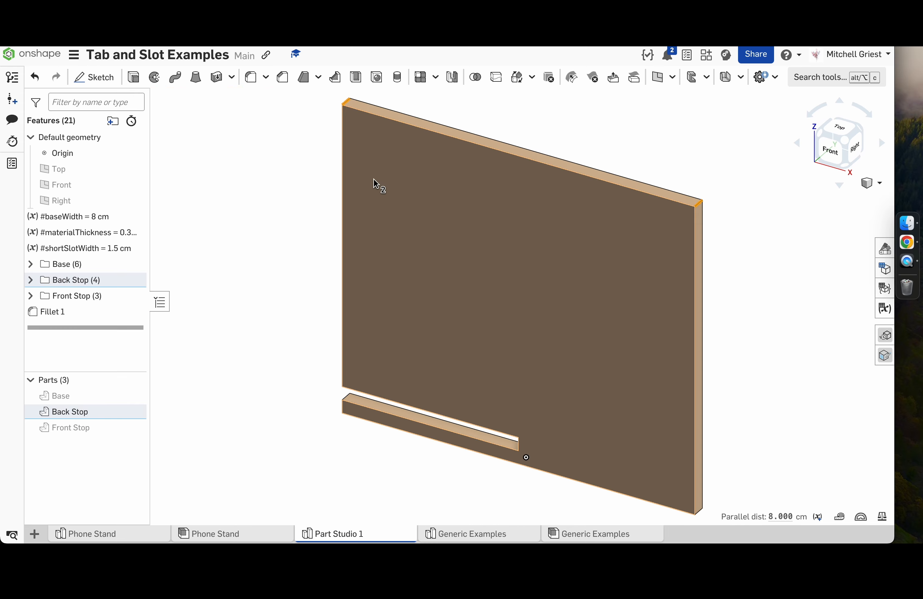
click(252, 78)
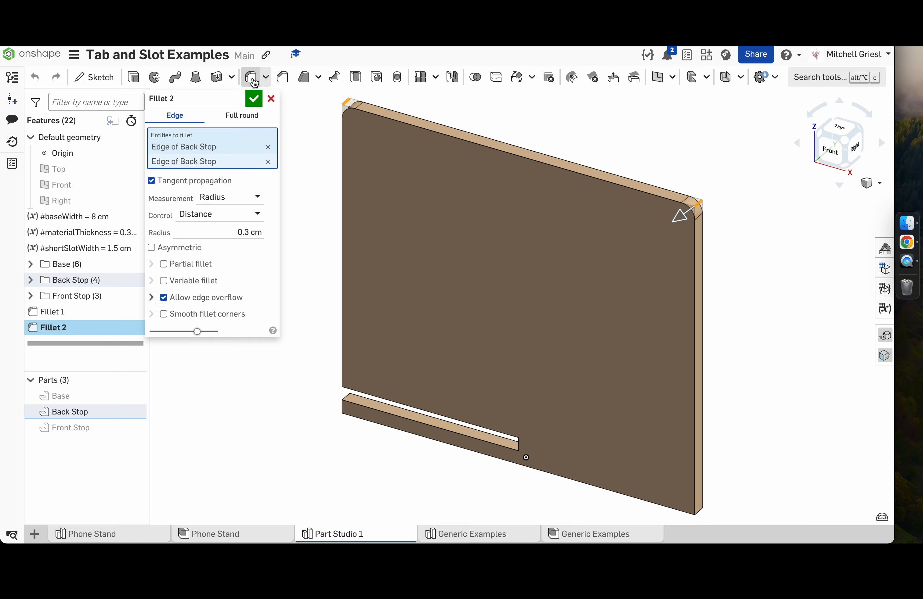
click(225, 228)
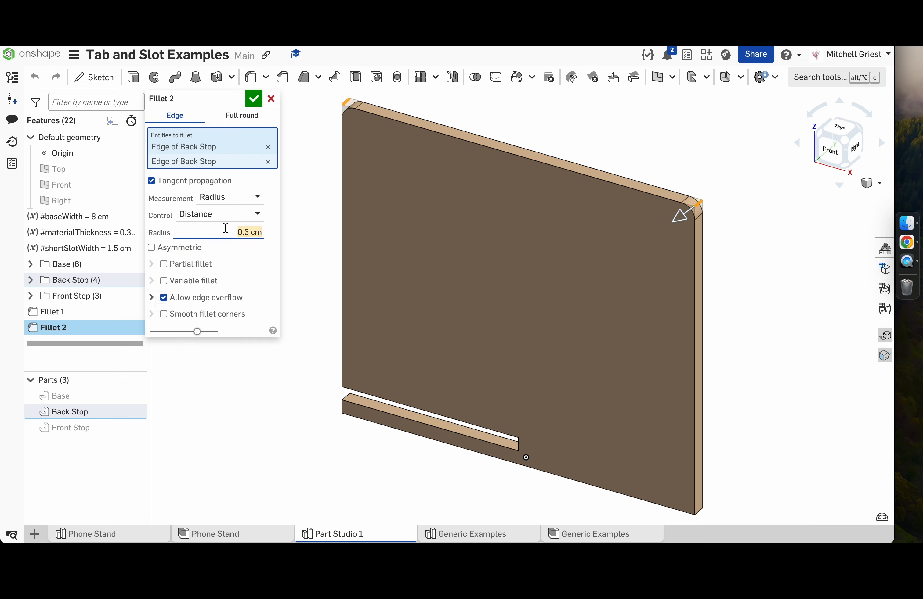
text(7 cm)
key(Tab)
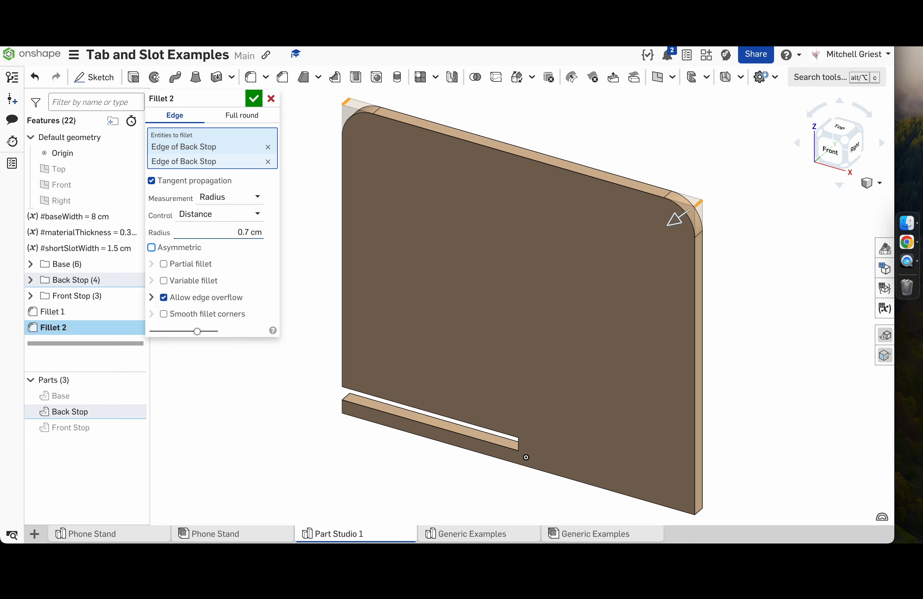
click(833, 175)
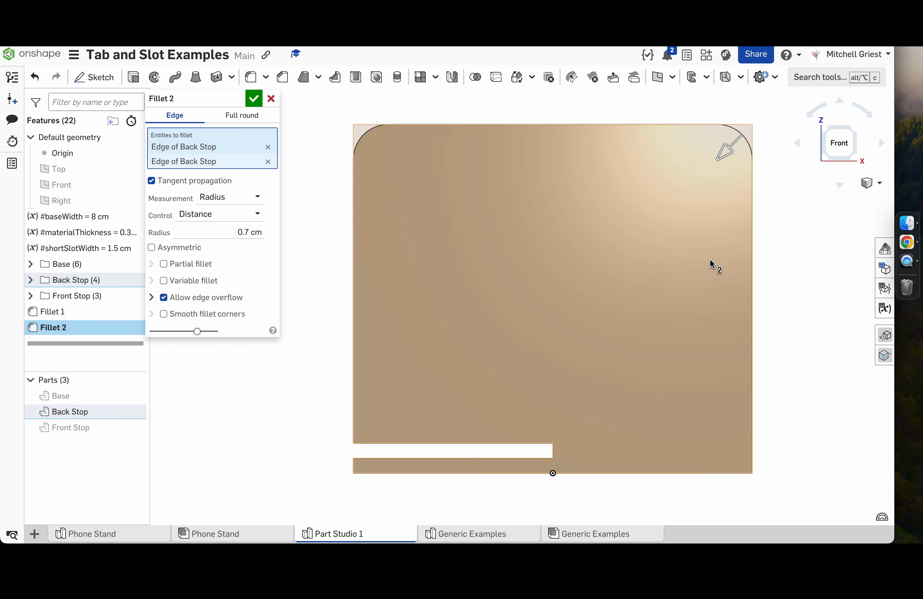
click(254, 101)
- Hide the back stop, show the front stop and select the short thickness edges at its two upper corners
key(shift+7)
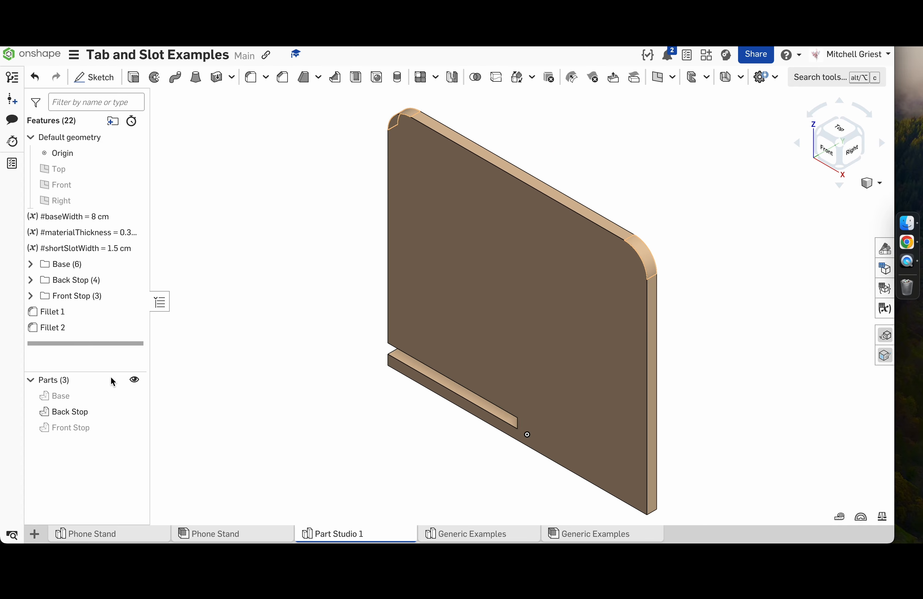
click(135, 412)
click(135, 428)
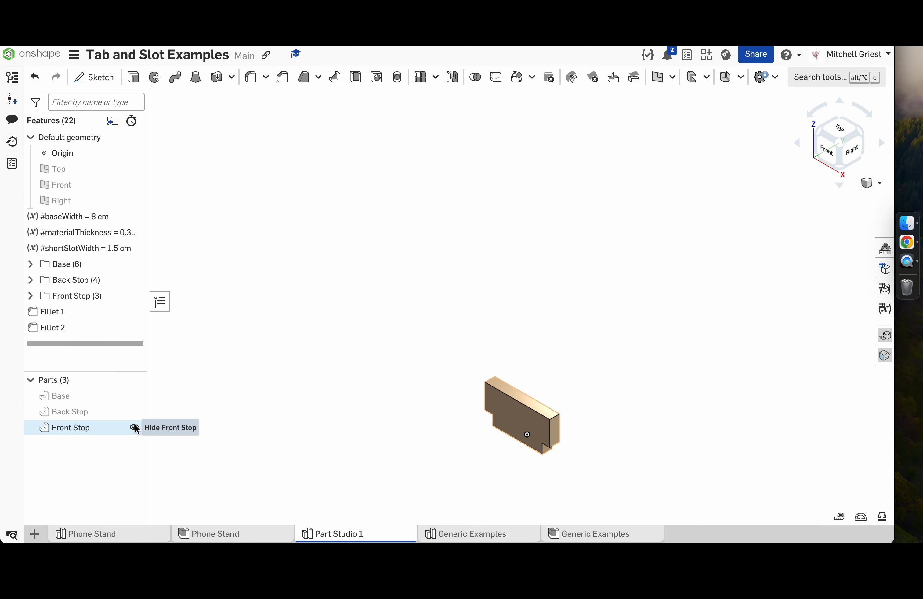
scroll(624, 435, up, 5)
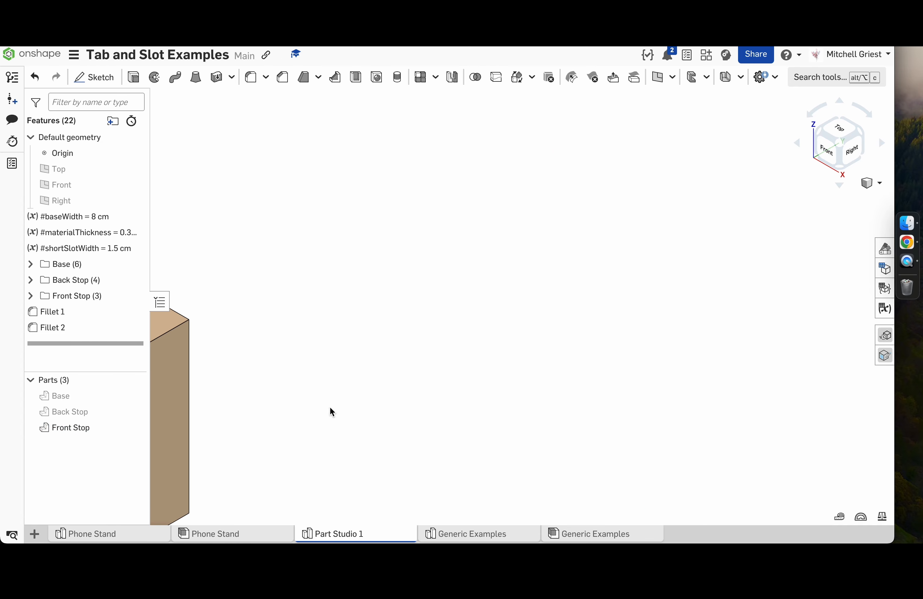
scroll(303, 397, down, 2)
click(228, 358)
scroll(228, 359, down, 5)
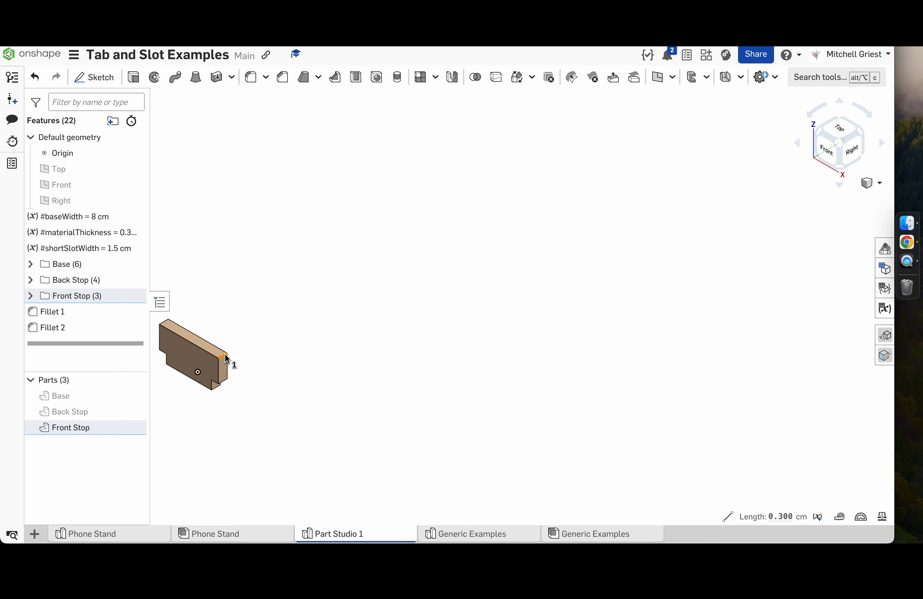
scroll(172, 328, up, 5)
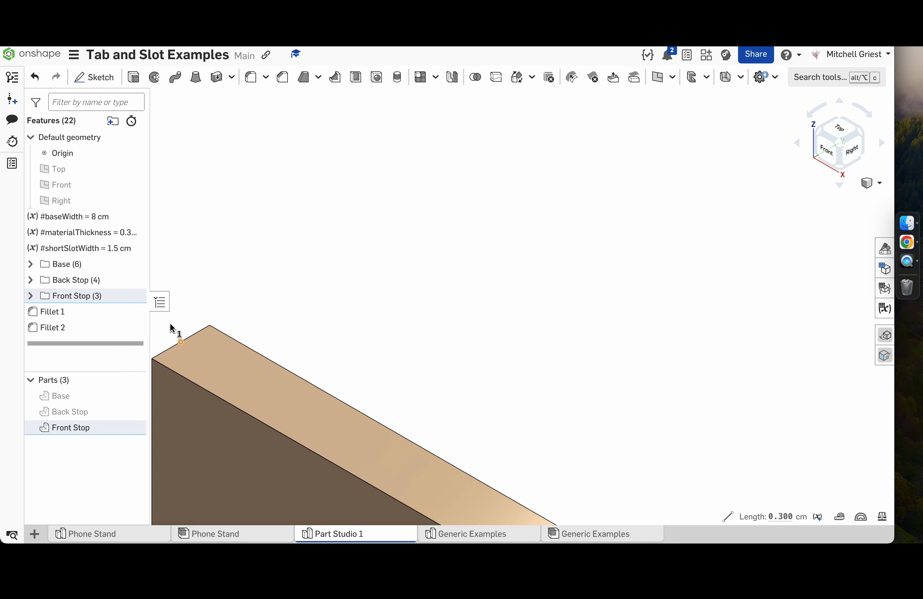
click(203, 330)
click(840, 144)
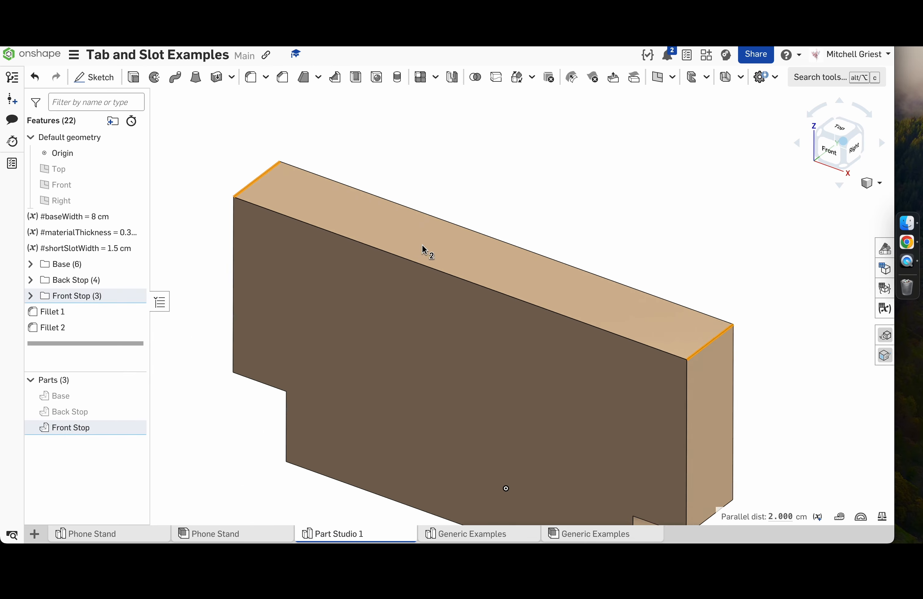
- Fillet the front stop's two upper corners with a 0.3 cm radius and show all parts again
click(266, 80)
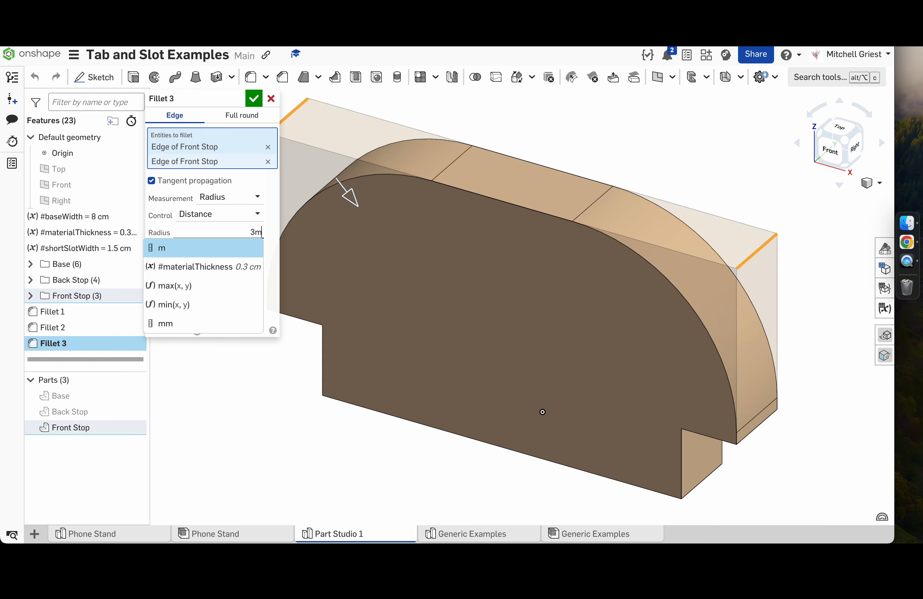
text(3)
key(Tab)
click(809, 146)
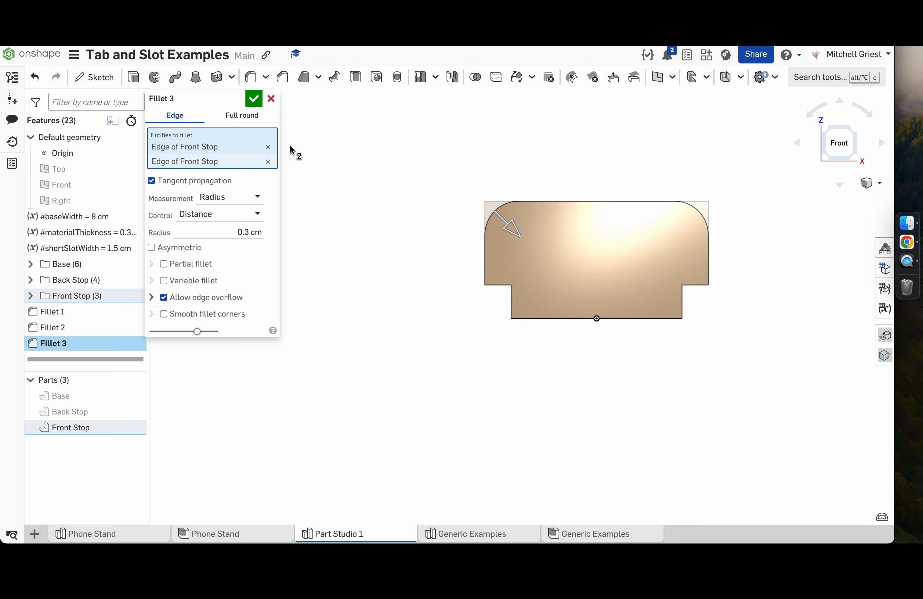
click(255, 102)
key(shift+7)
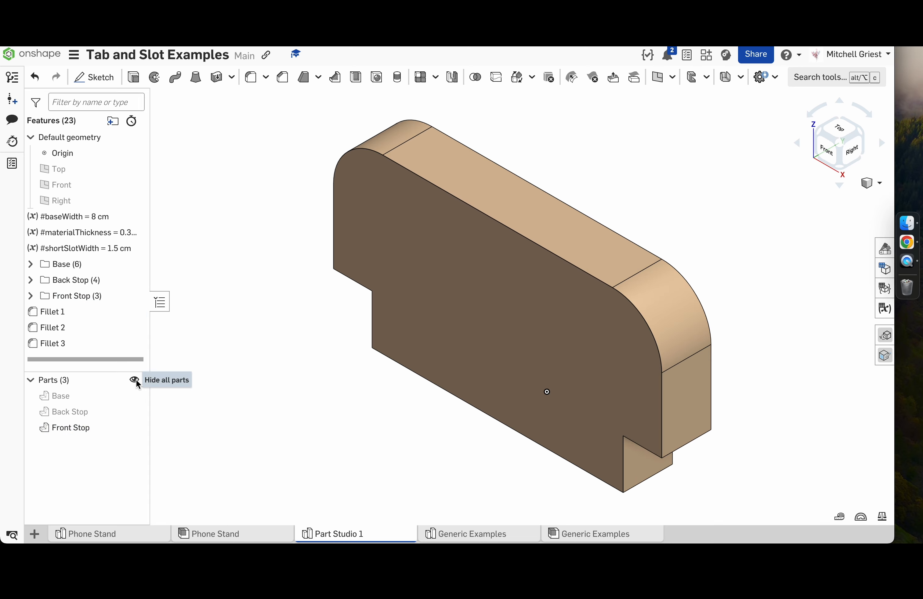
click(135, 379)
key(f)
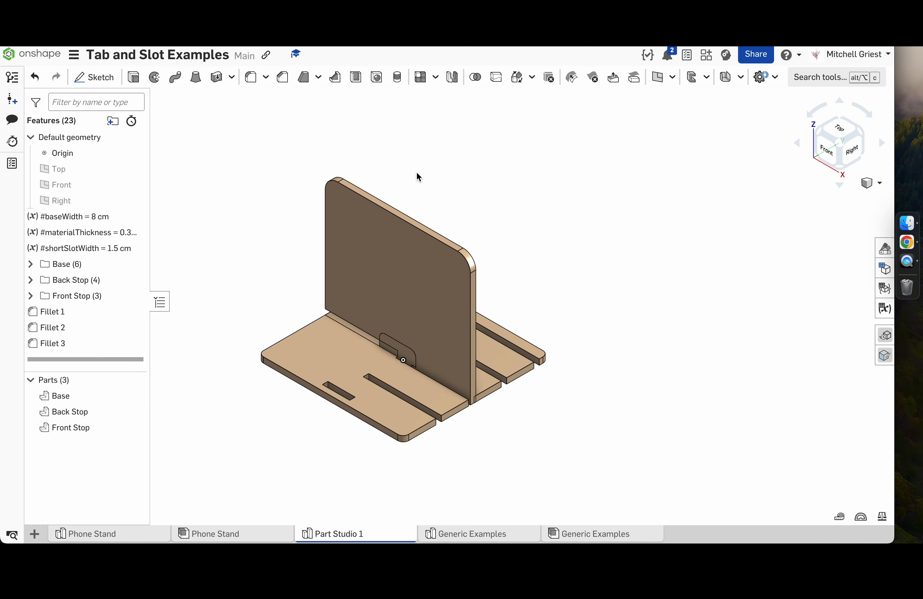
- Examine how the parts move in the finished Phone Stand assembly compared with the parts in Part Studio 1
click(230, 541)
drag(624, 317, 685, 343)
drag(370, 222, 393, 222)
drag(622, 298, 749, 311)
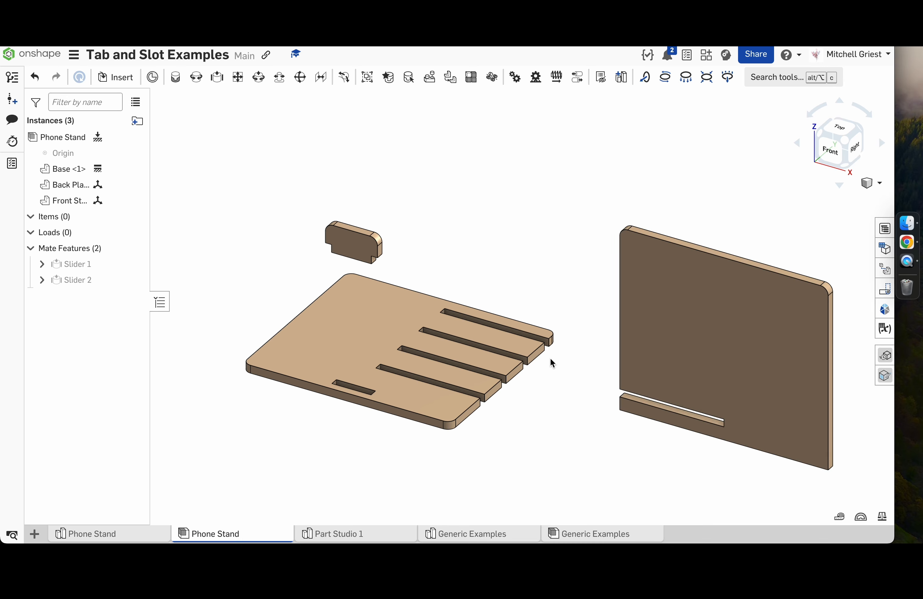
click(357, 535)
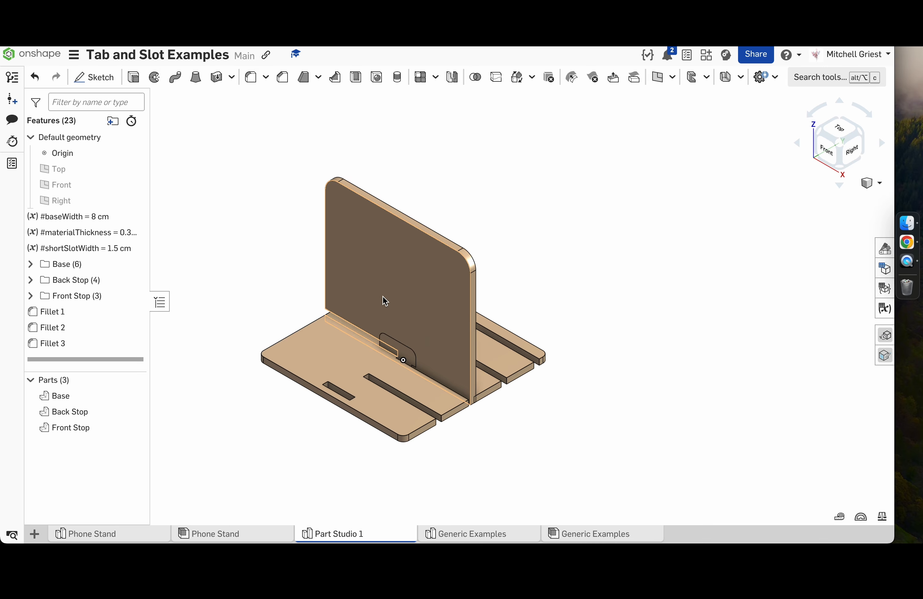
drag(426, 319, 239, 378)
click(201, 210)
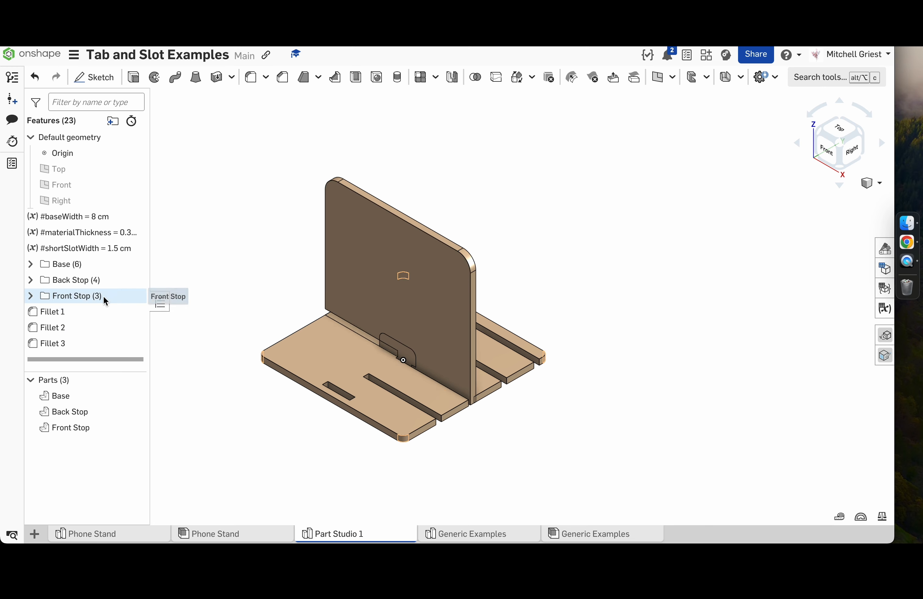
- Create a new assembly and insert the Base from Part Studio 1
click(35, 536)
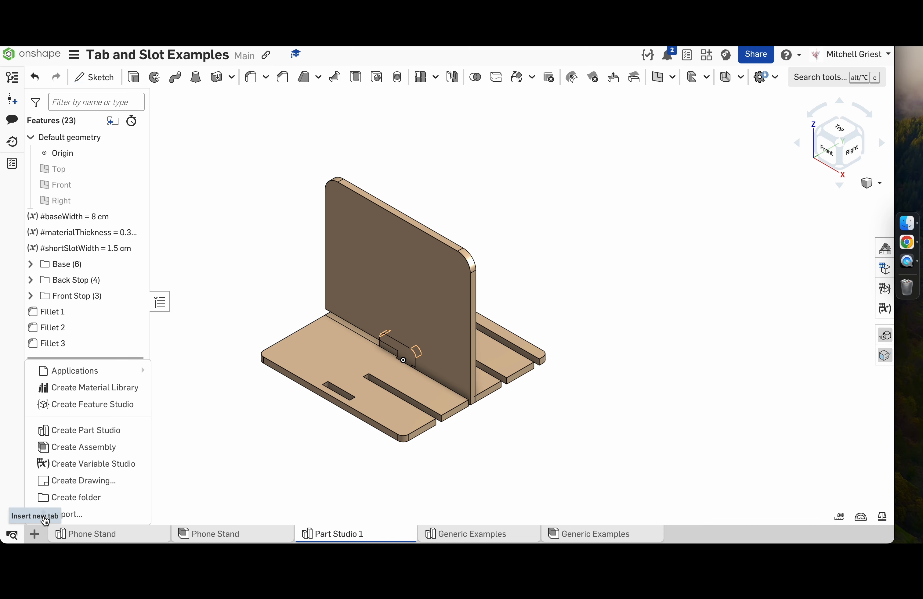
click(93, 448)
click(440, 539)
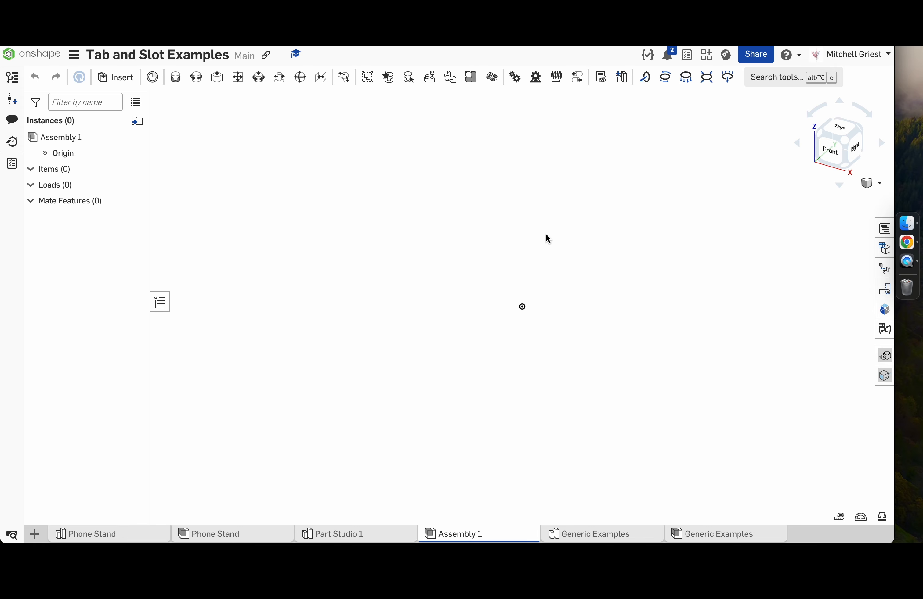
click(113, 78)
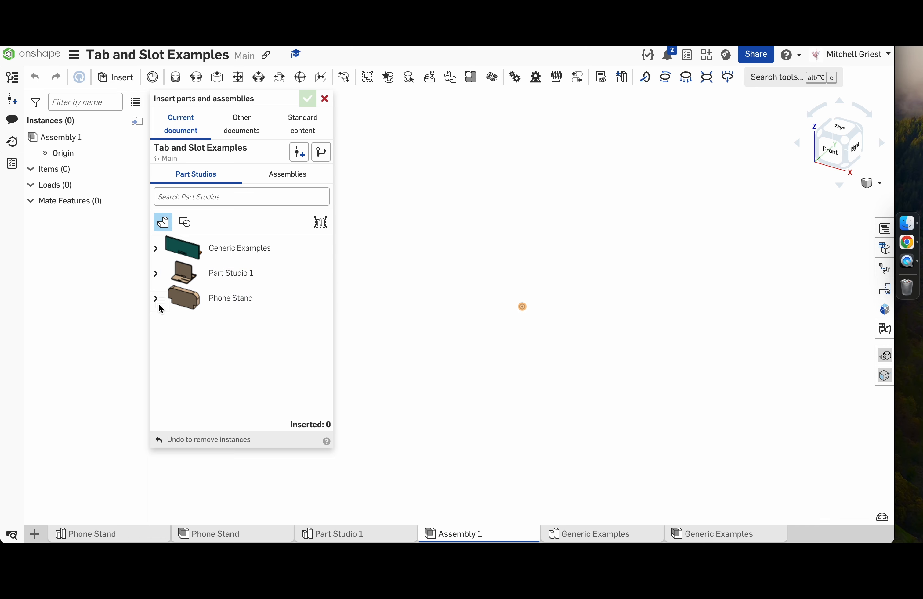
click(156, 274)
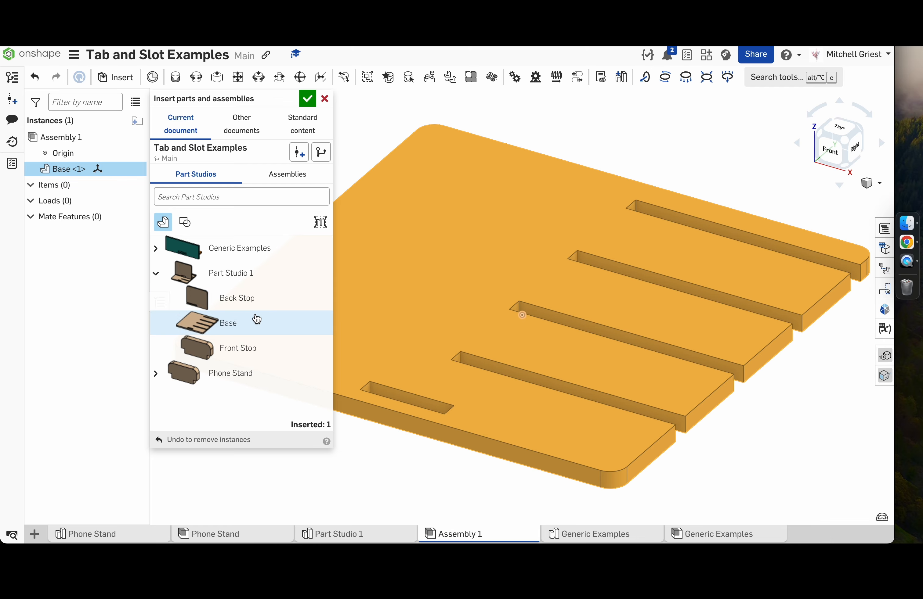
click(307, 99)
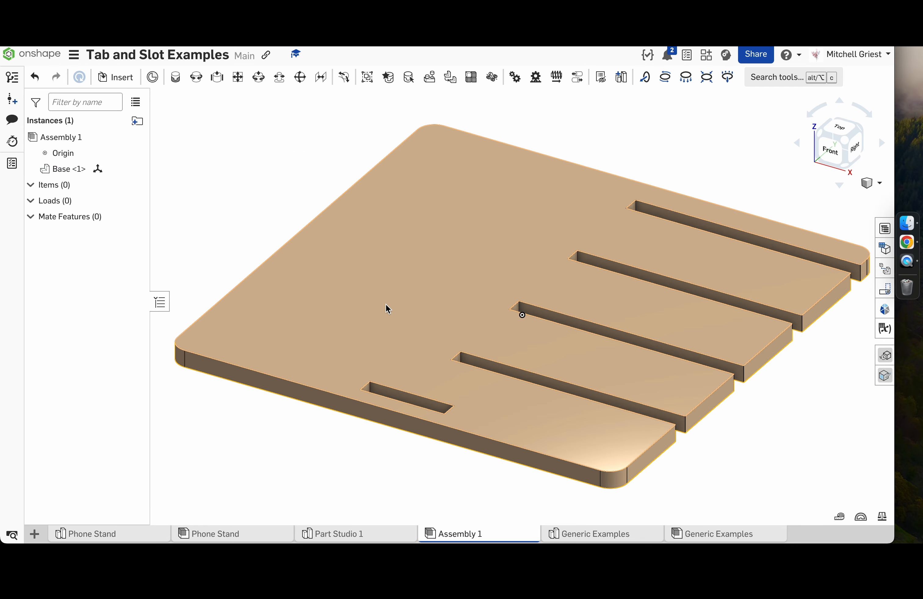
- Fix the base in place in the assembly and hide the origin
click(387, 309)
right_click(387, 308)
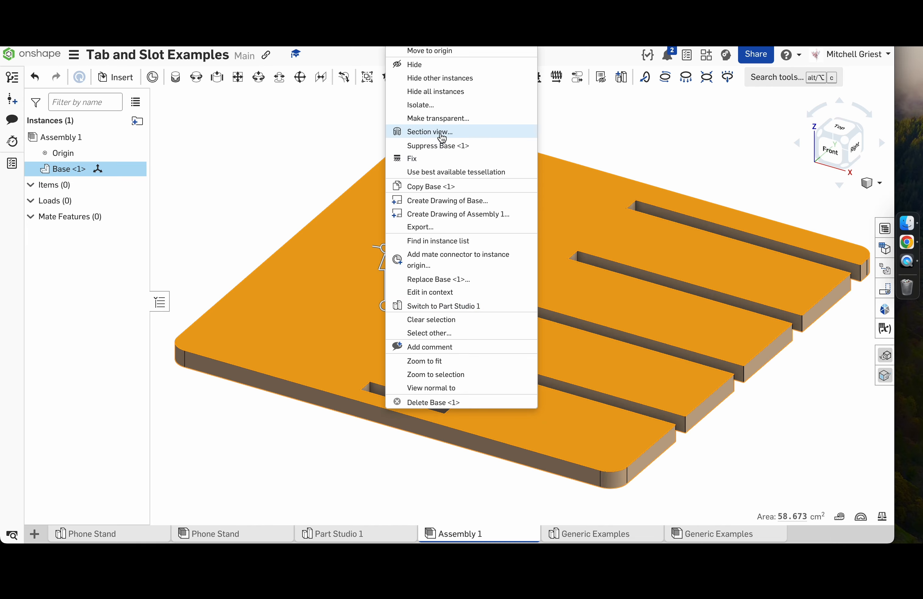
click(430, 164)
scroll(300, 149, down, 5)
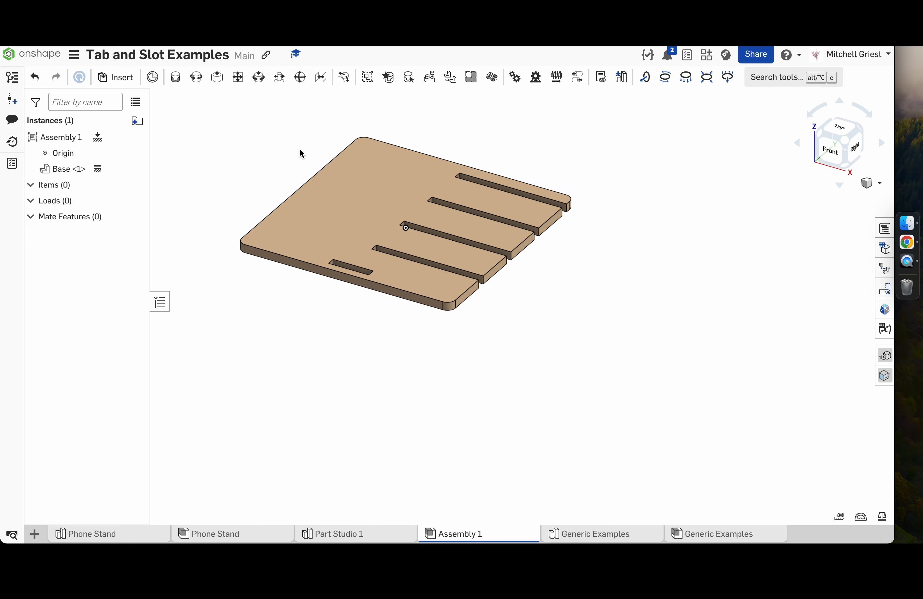
drag(362, 239, 492, 237)
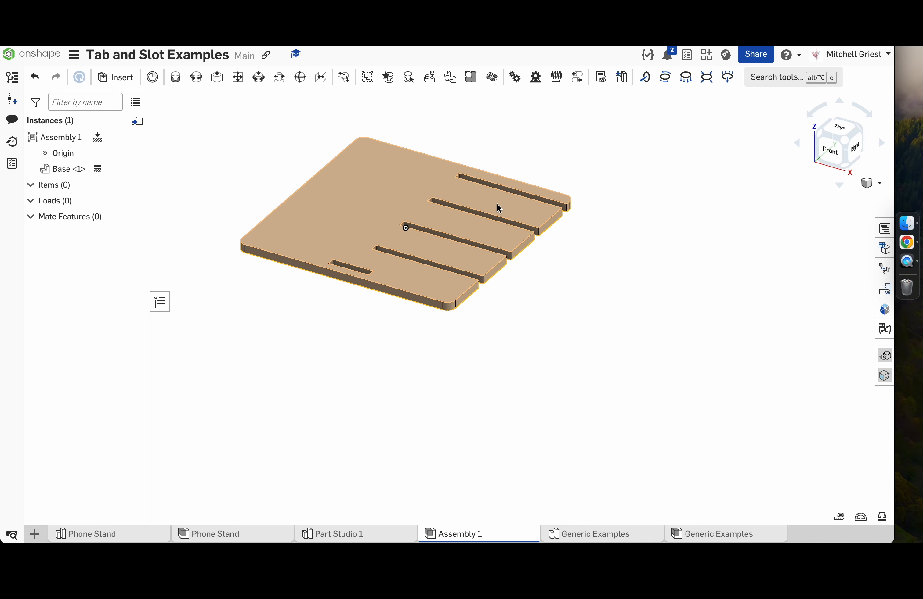
click(844, 146)
drag(504, 324, 335, 354)
scroll(335, 354, down, 5)
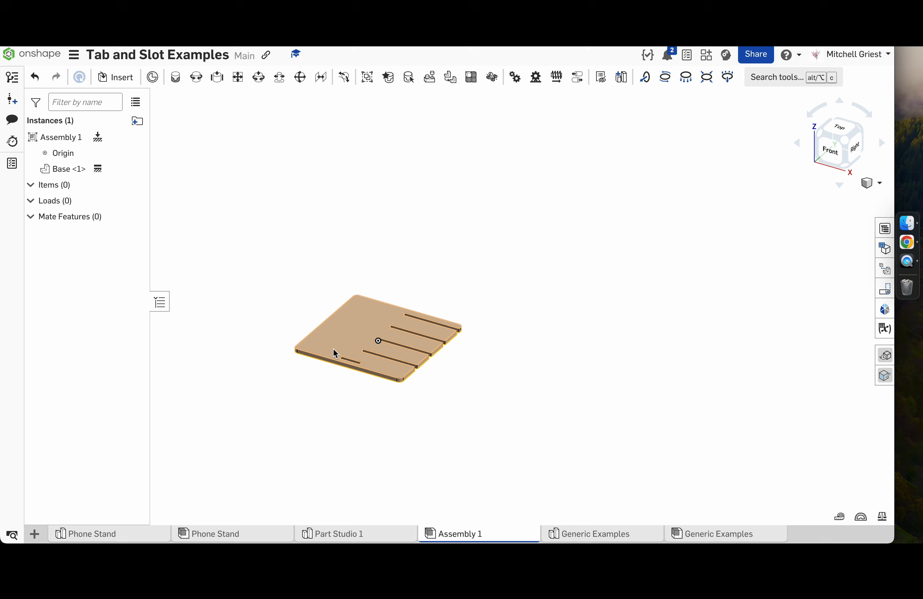
scroll(336, 353, down, 2)
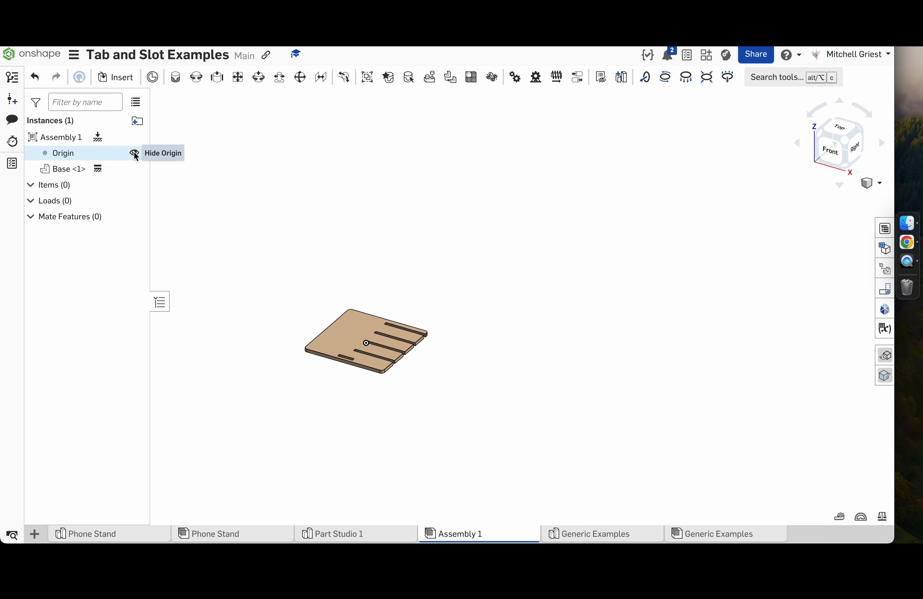
click(135, 154)
key(f)
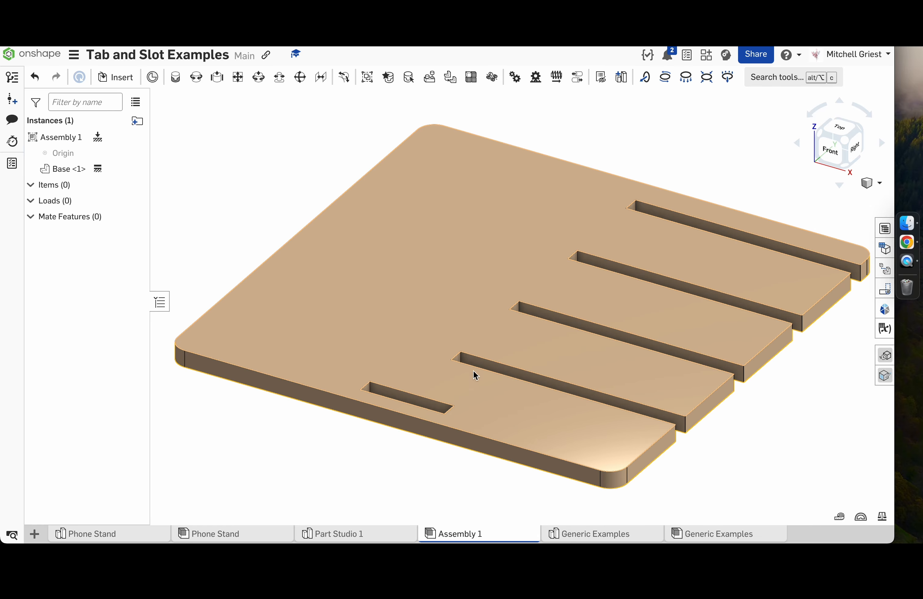
- Insert the Front Stop from Part Studio 1 and place it beyond the rear edge of the base
click(119, 78)
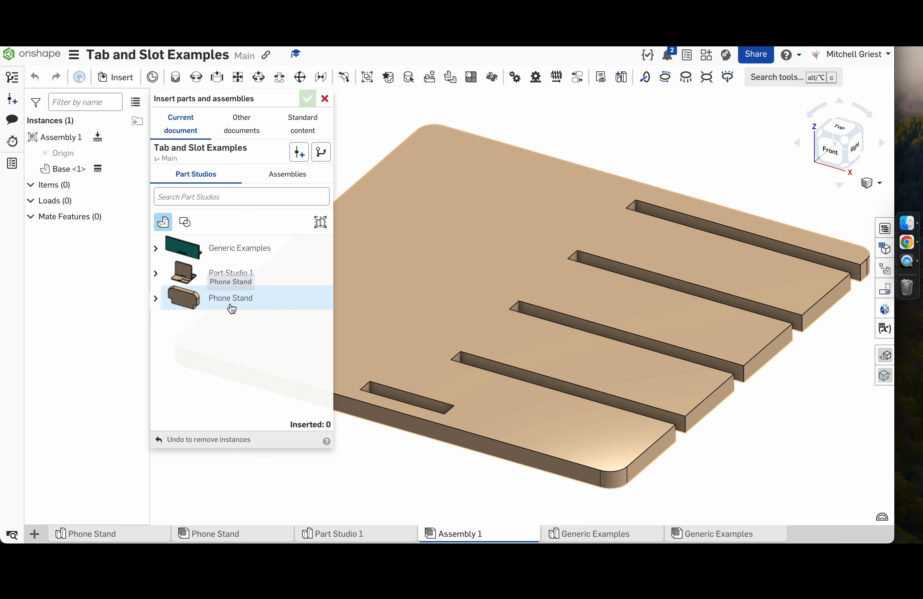
click(156, 274)
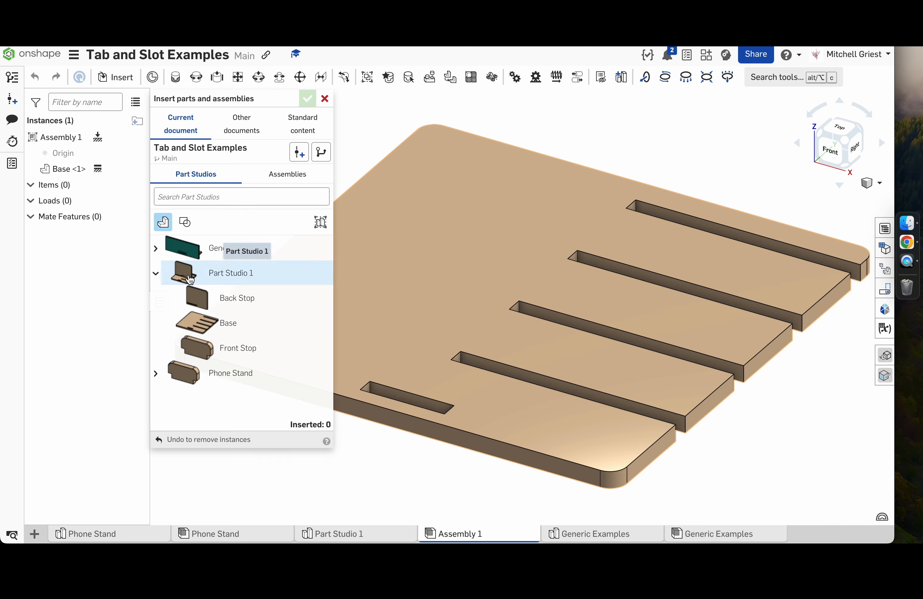
click(253, 358)
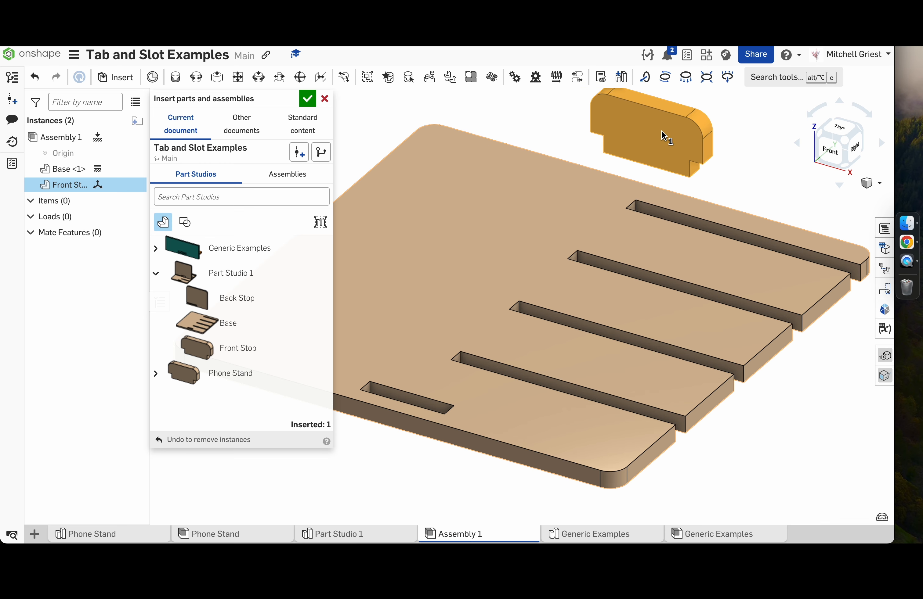
click(666, 128)
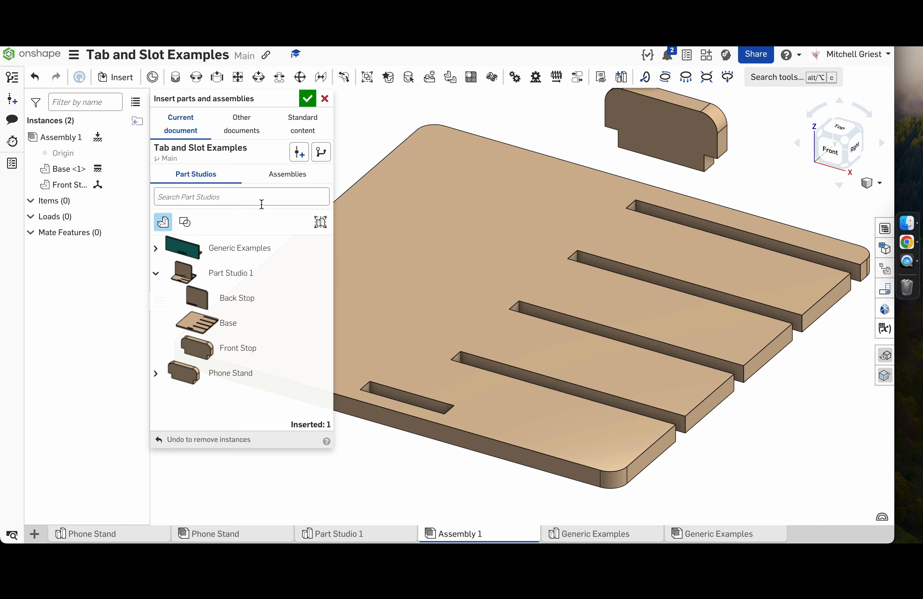
click(307, 99)
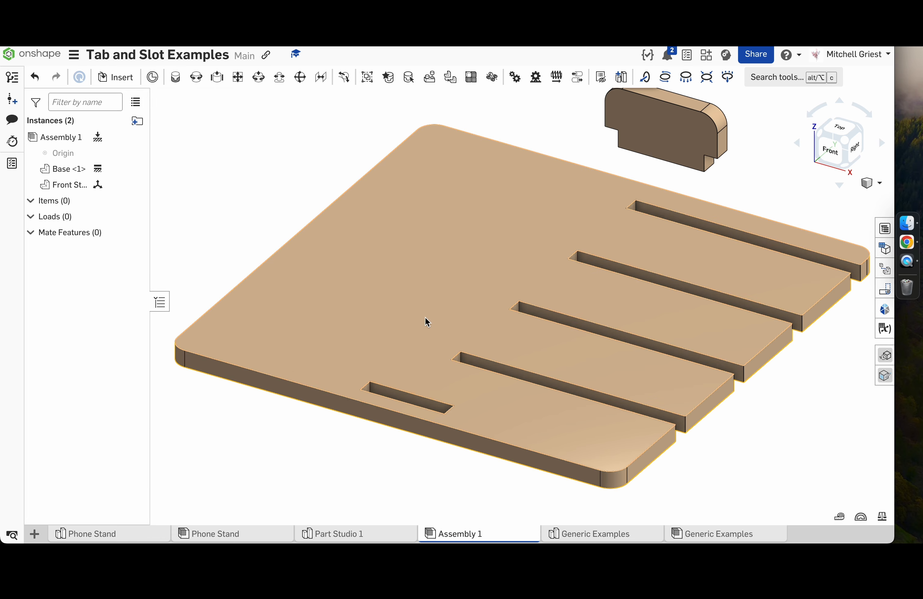
- Compare the front stop's sliding motion in the finished Phone Stand assembly with its movement in Assembly 1
click(259, 540)
drag(347, 253, 350, 290)
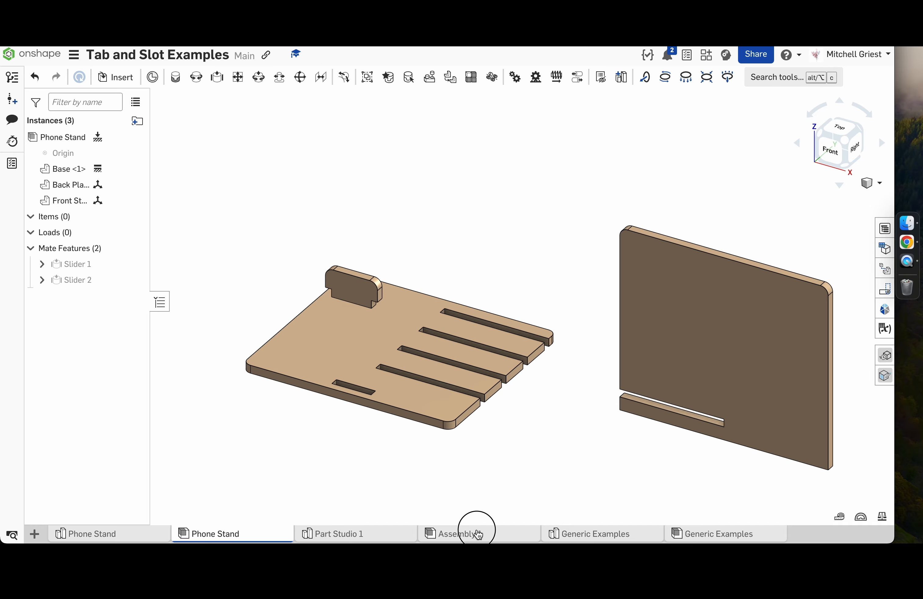
click(477, 531)
drag(702, 128, 666, 115)
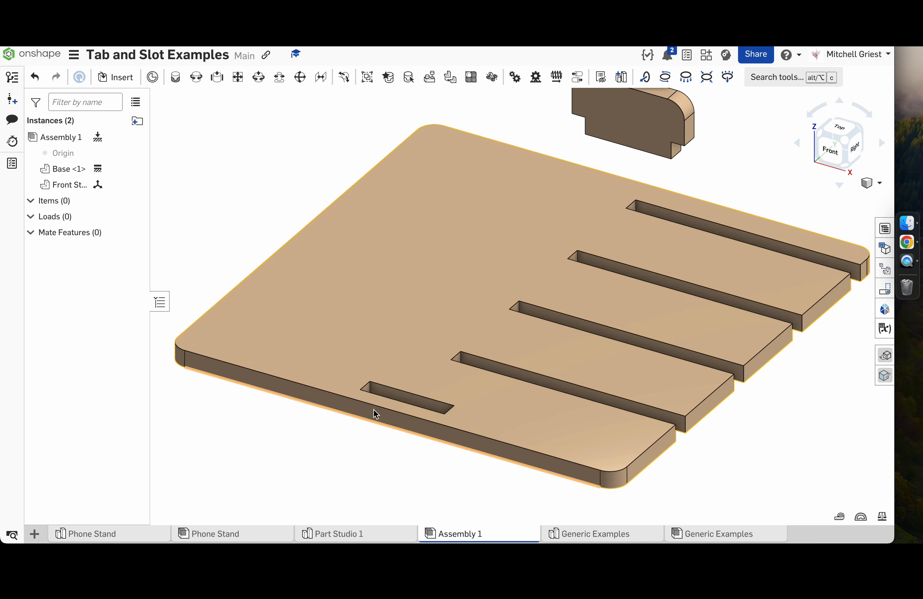
- Add a slider mate between the front-left corner of the base's short slot and the front stop's matching tab-shoulder corner, and slide the stop up above the base
click(216, 78)
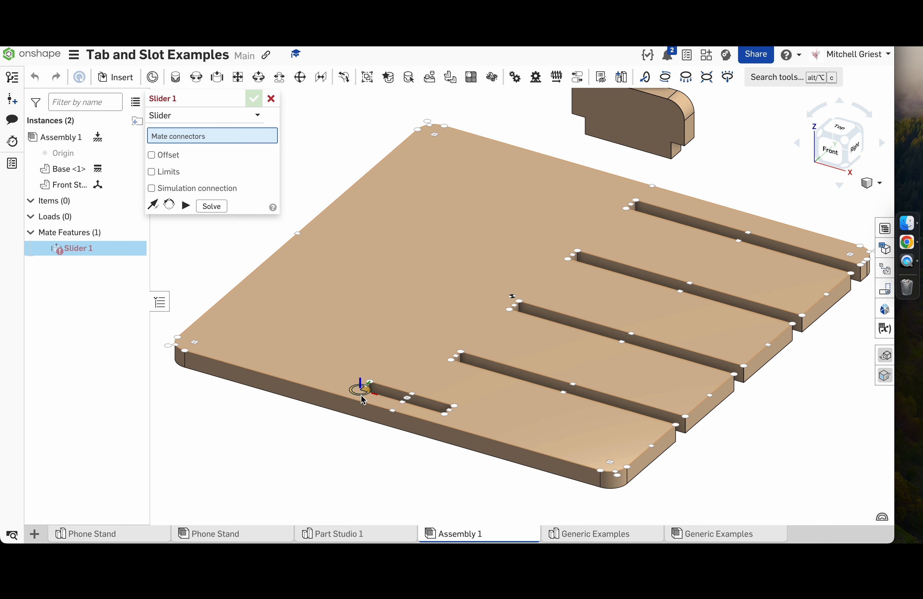
click(361, 396)
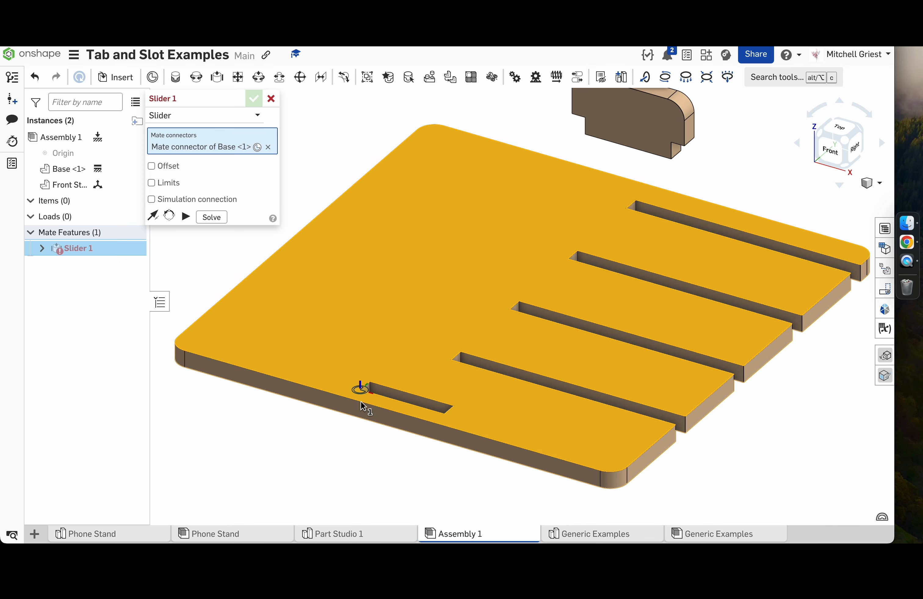
click(590, 123)
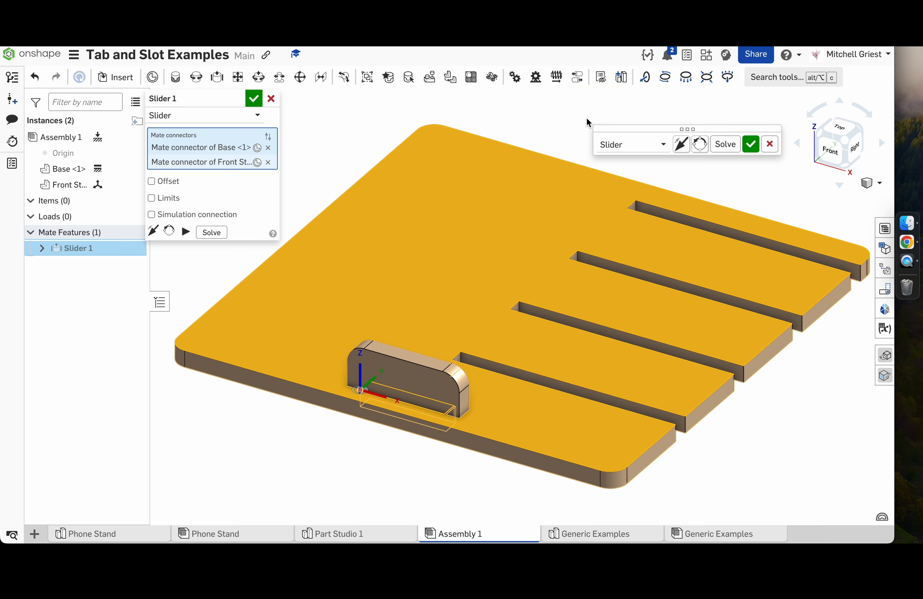
click(253, 99)
drag(412, 383, 422, 319)
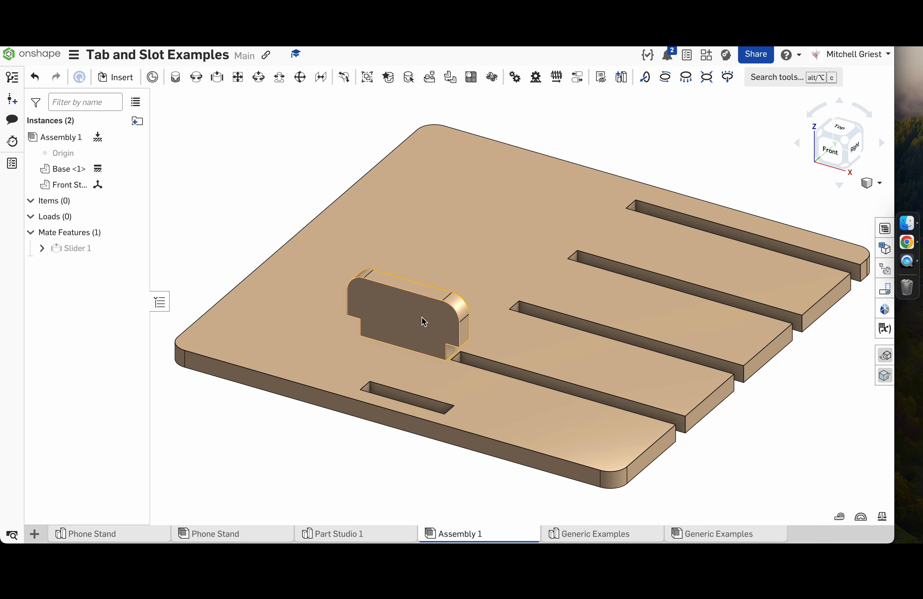
- Enable limits on the front stop's slider mate with a minimum of 0 cm, and try raising the stop
double_click(75, 249)
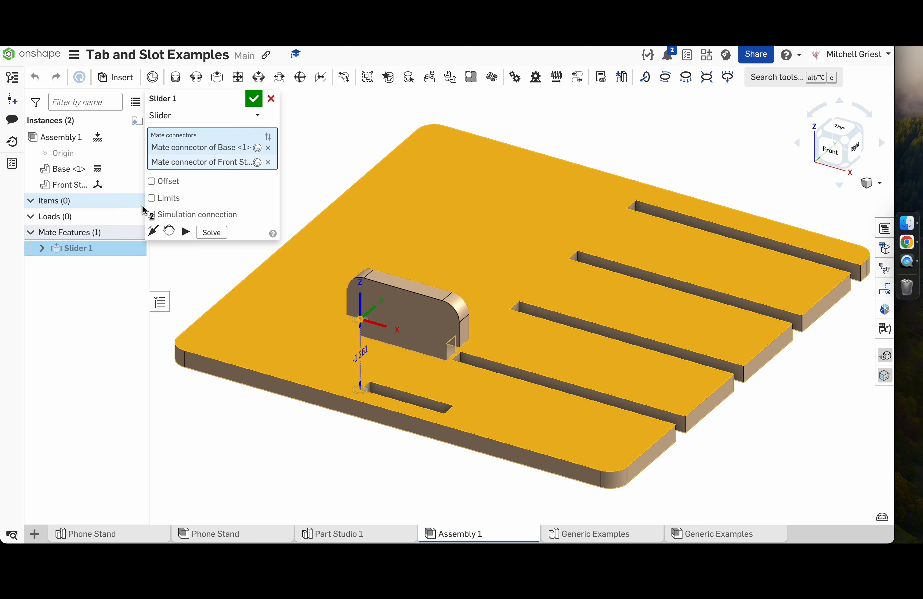
click(152, 199)
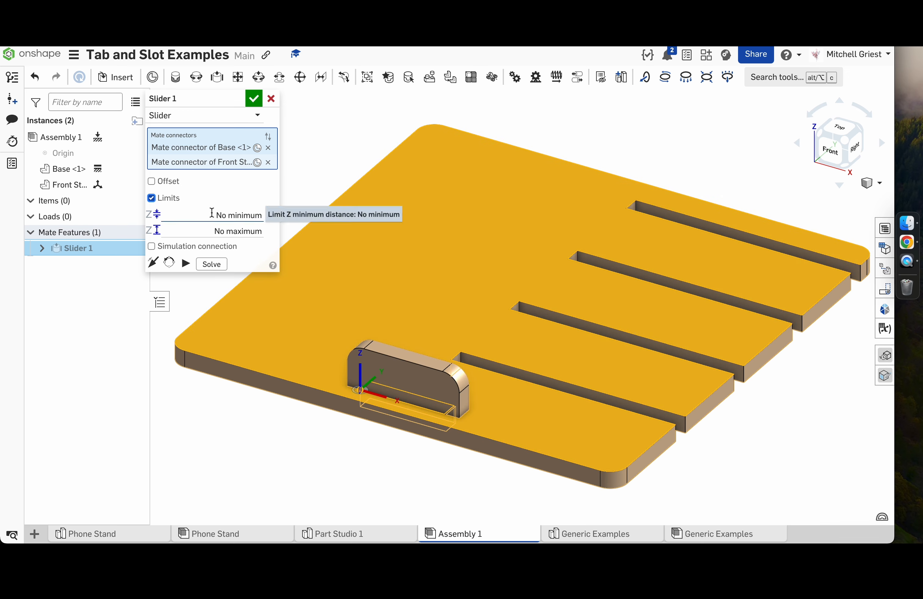
click(209, 219)
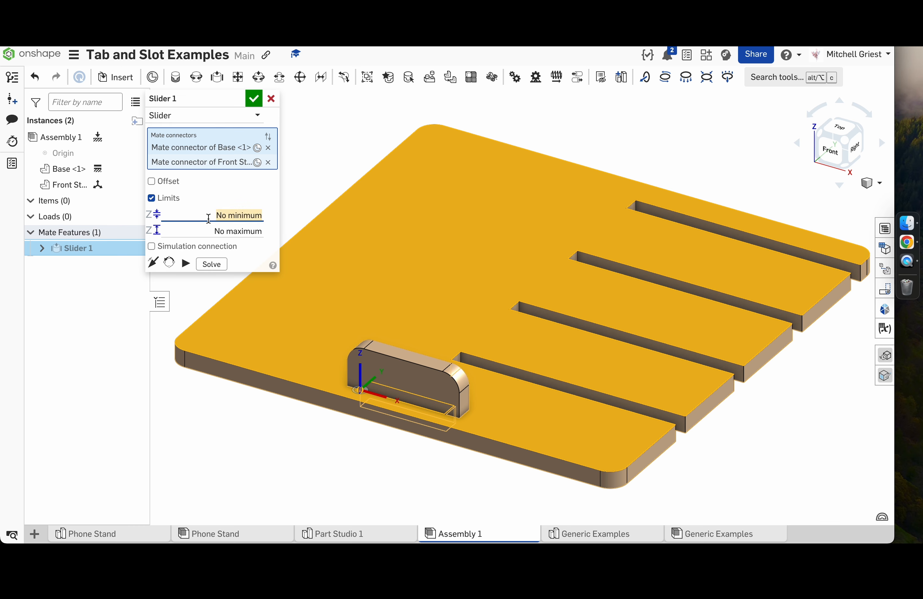
text(0)
key(Tab)
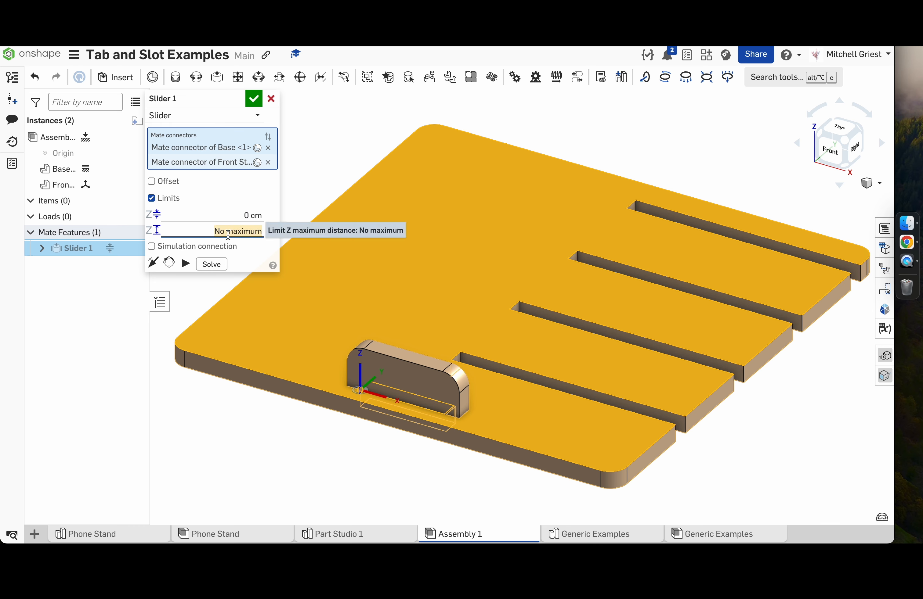
click(252, 99)
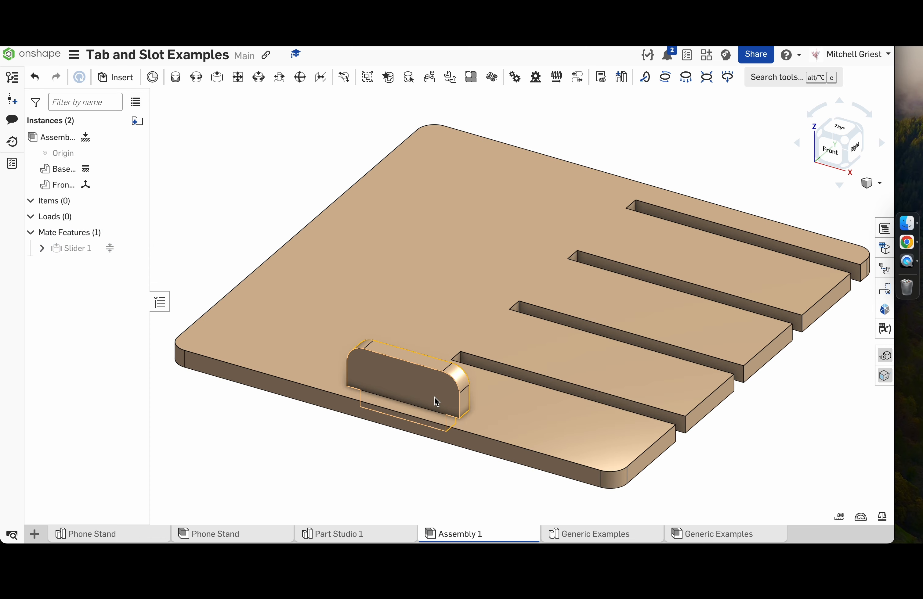
drag(421, 364, 405, 197)
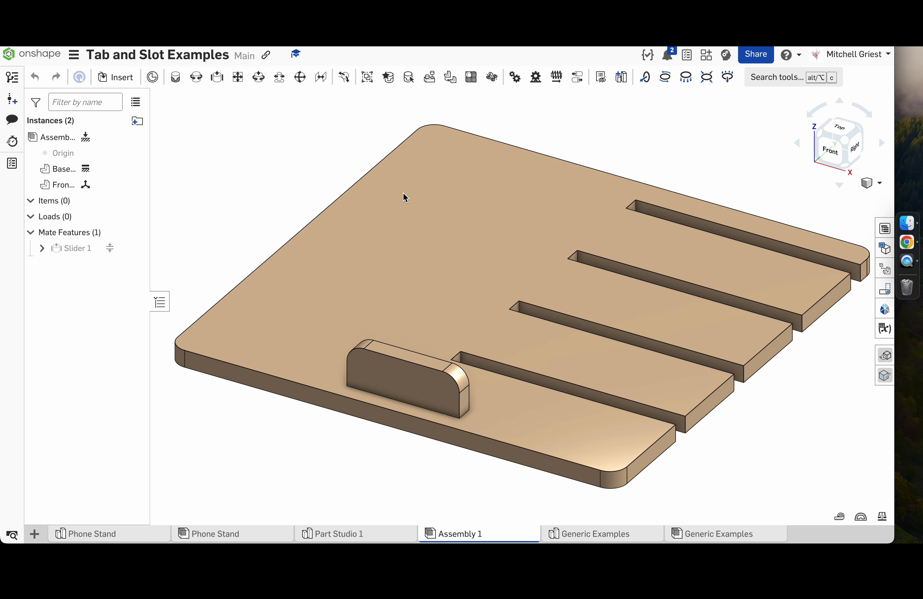
- Clear the front stop slider's minimum limit, set its maximum to 0 cm, and test the stop's vertical motion against the base
double_click(87, 248)
click(218, 214)
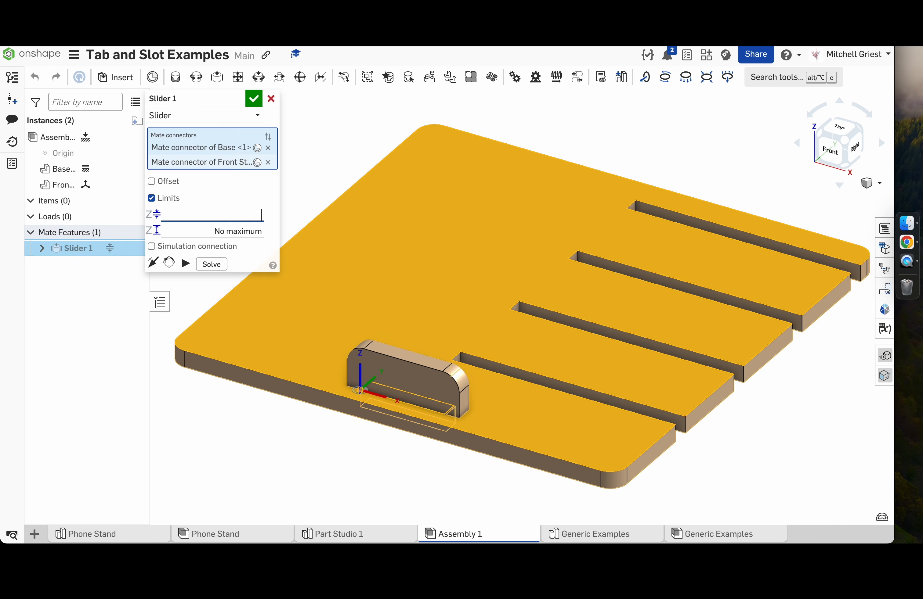
click(224, 221)
text(0)
key(Tab)
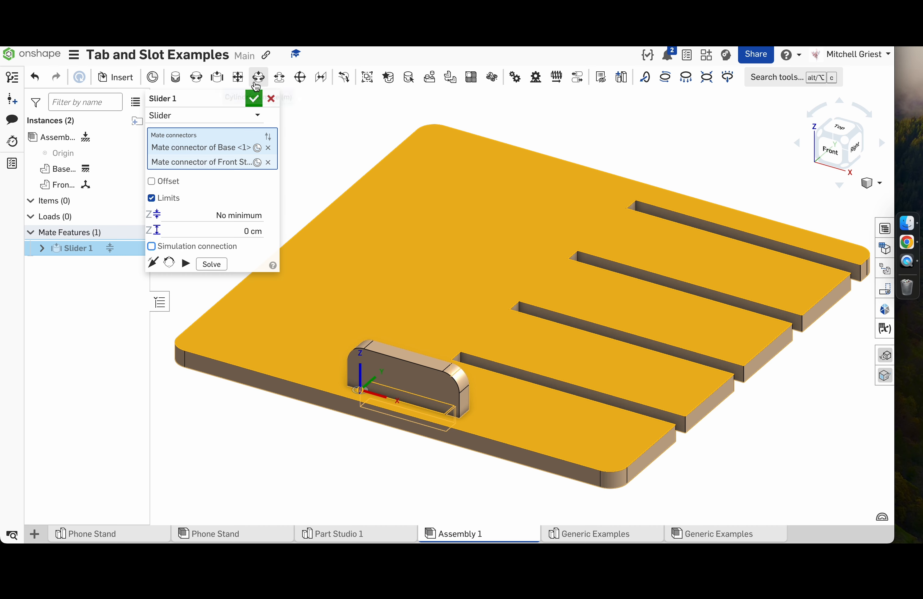
click(253, 99)
drag(407, 340, 382, 447)
drag(404, 392, 412, 431)
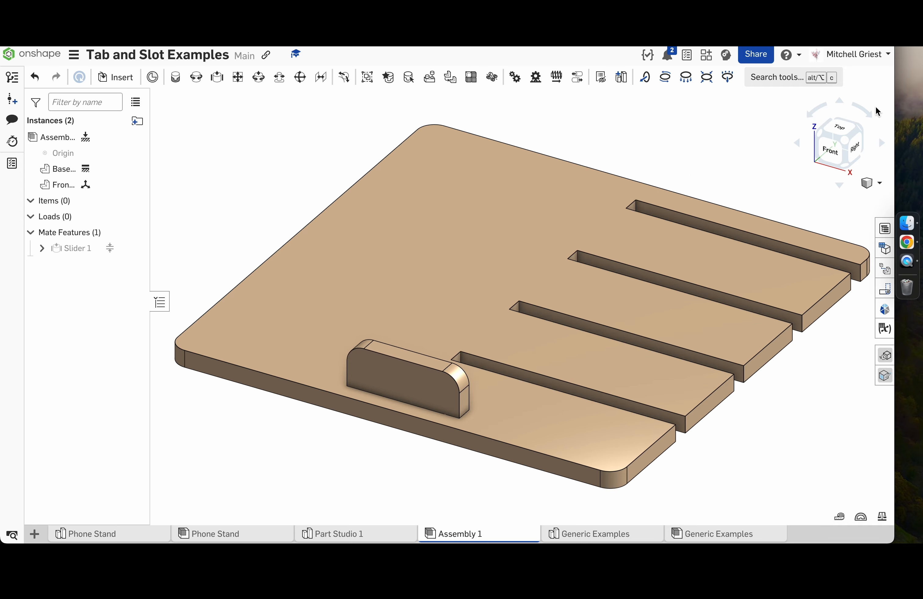
click(831, 149)
drag(532, 293, 523, 331)
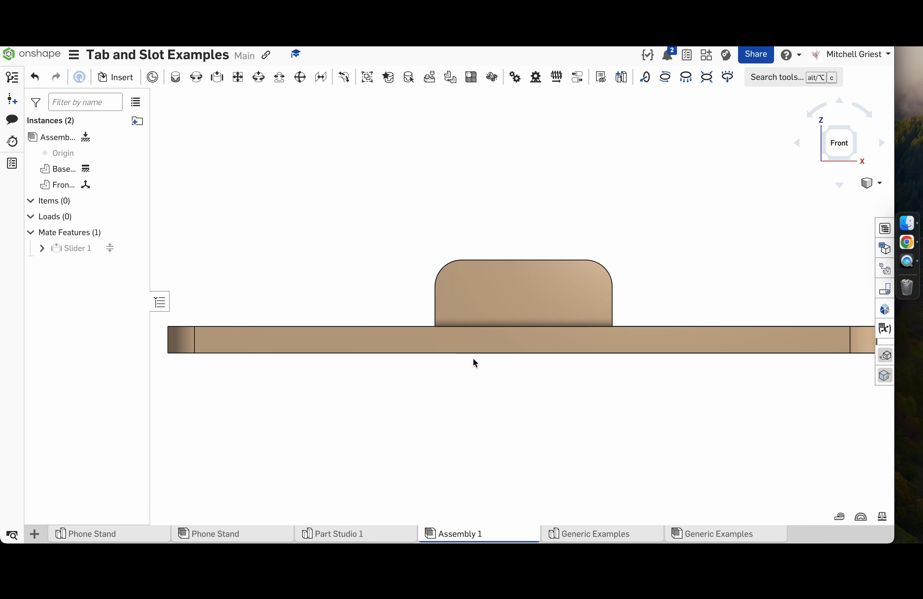
drag(556, 294, 543, 340)
key(p)
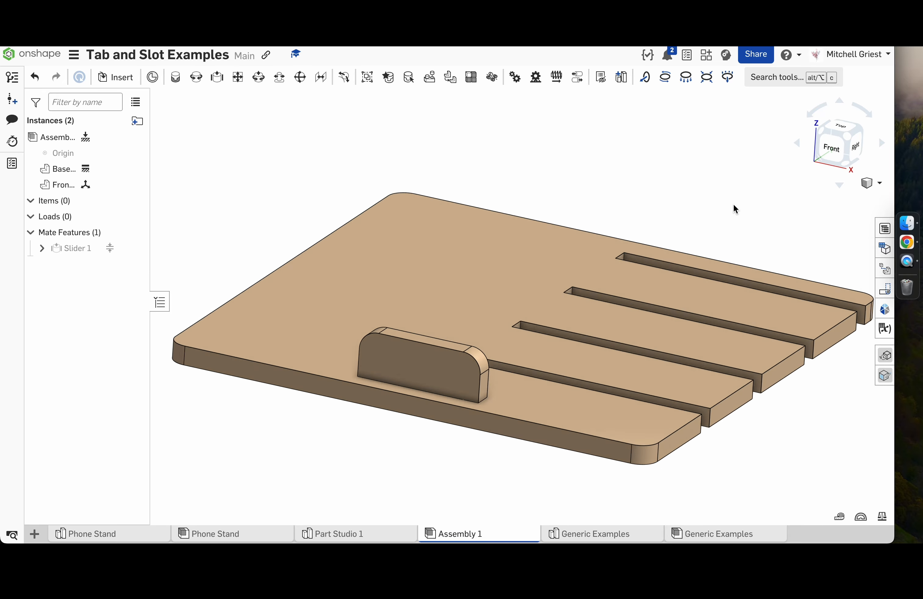
- Insert the Back Stop from Part Studio 1 and place it clear of the base's open slot ends
click(116, 77)
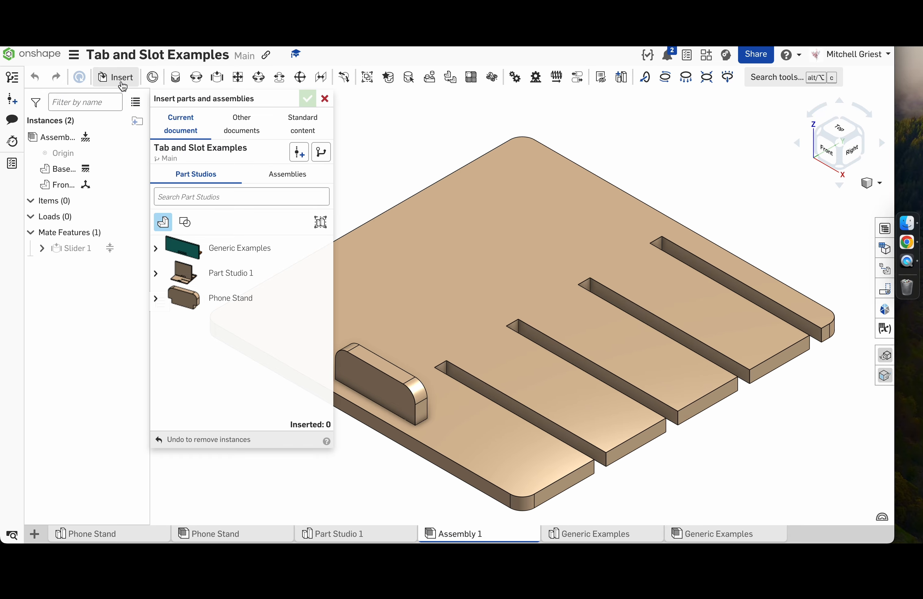
click(156, 275)
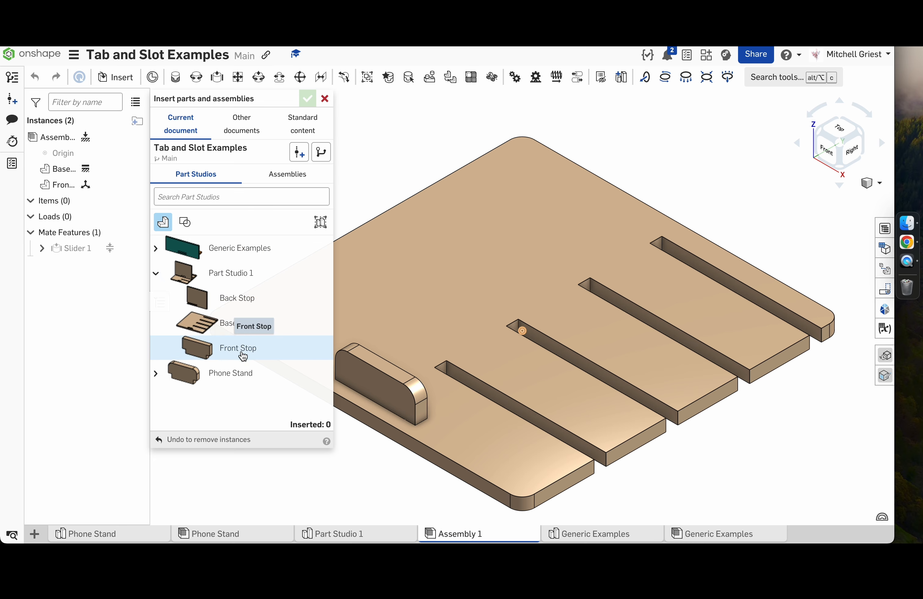
click(241, 305)
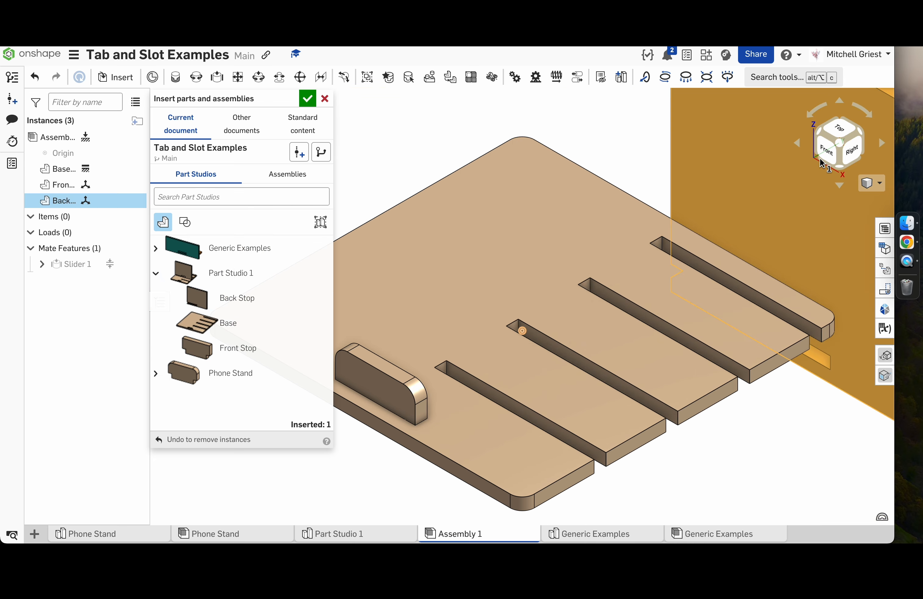
click(788, 248)
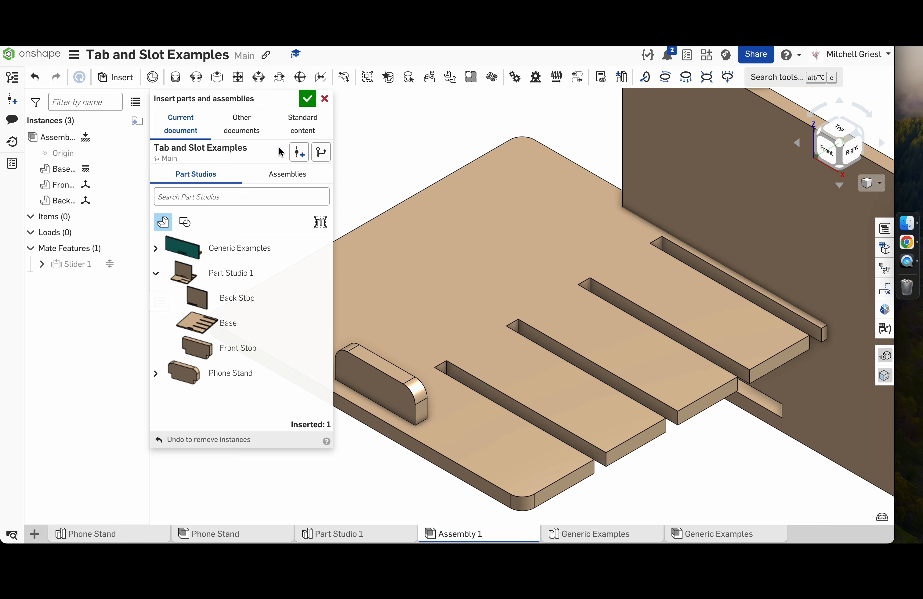
click(307, 98)
scroll(467, 256, down, 5)
drag(661, 233, 682, 260)
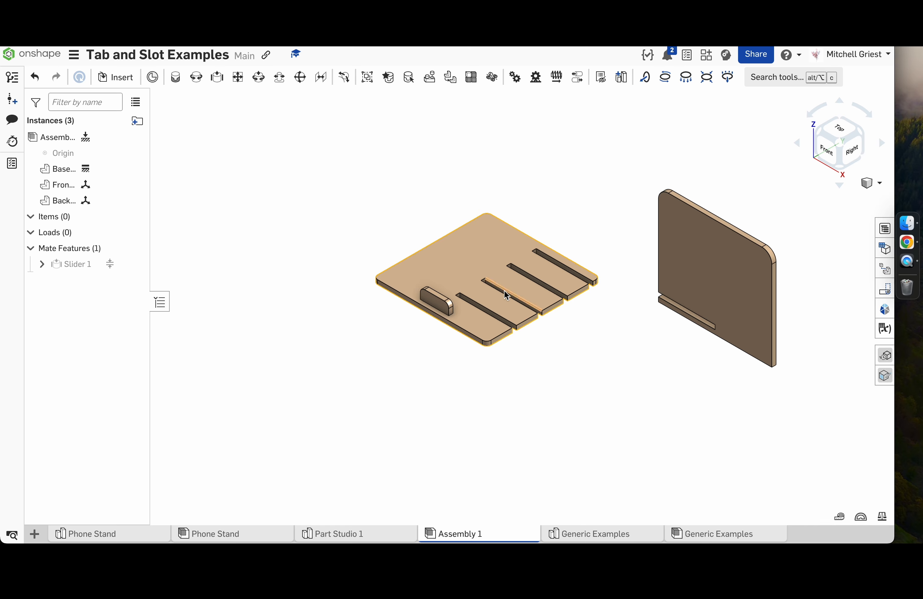
- Add a slider mate between the closed end of the base's second long slot and the back stop's matching notch corner, and slide the stop outward
click(217, 77)
scroll(491, 284, up, 5)
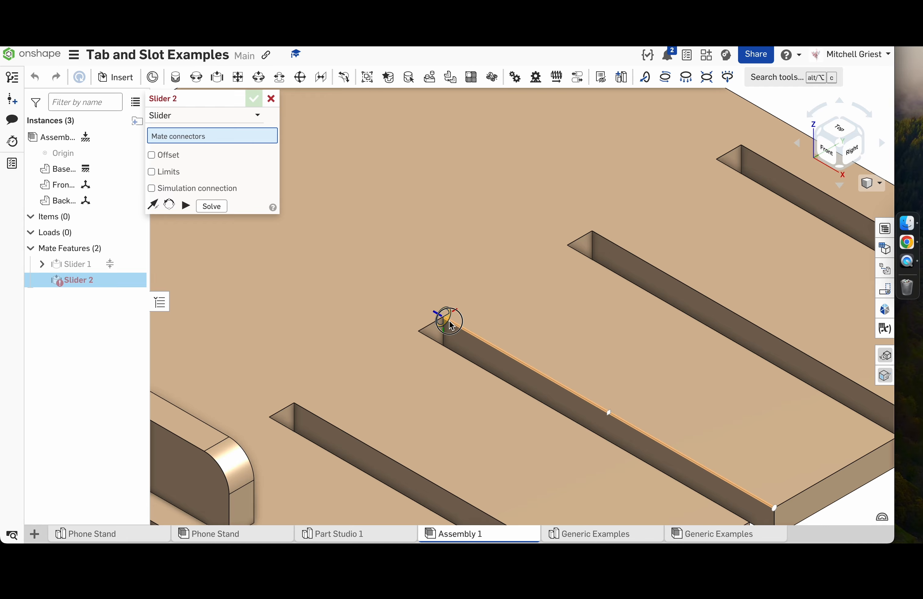
click(450, 325)
scroll(658, 375, down, 5)
right_drag(806, 356, 696, 379)
right_drag(587, 395, 632, 277)
scroll(533, 428, up, 10)
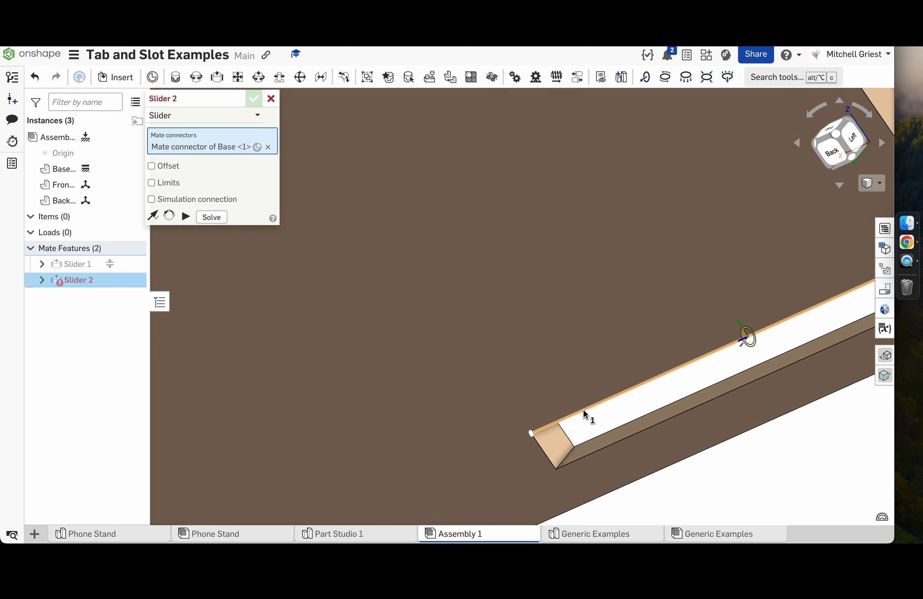
right_drag(548, 430, 558, 433)
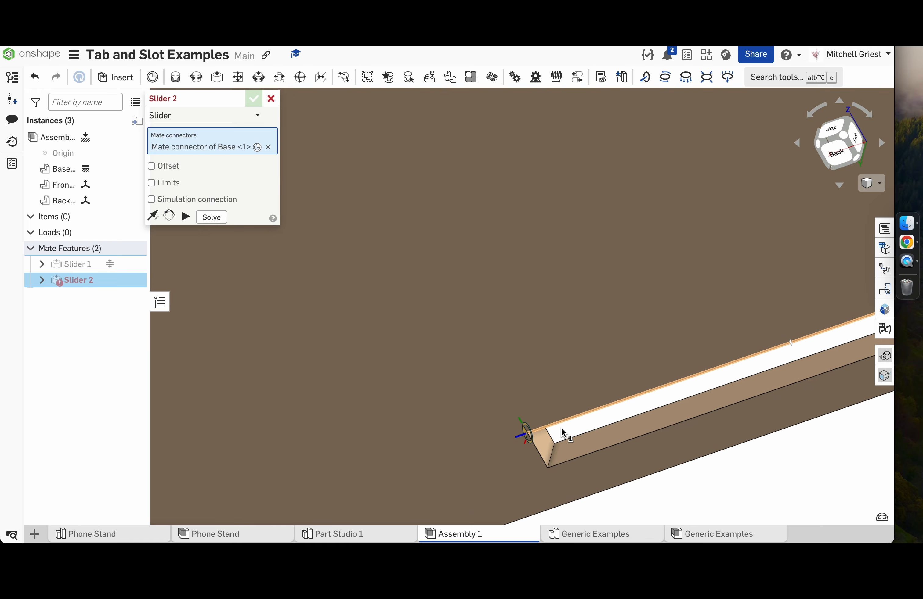
click(549, 431)
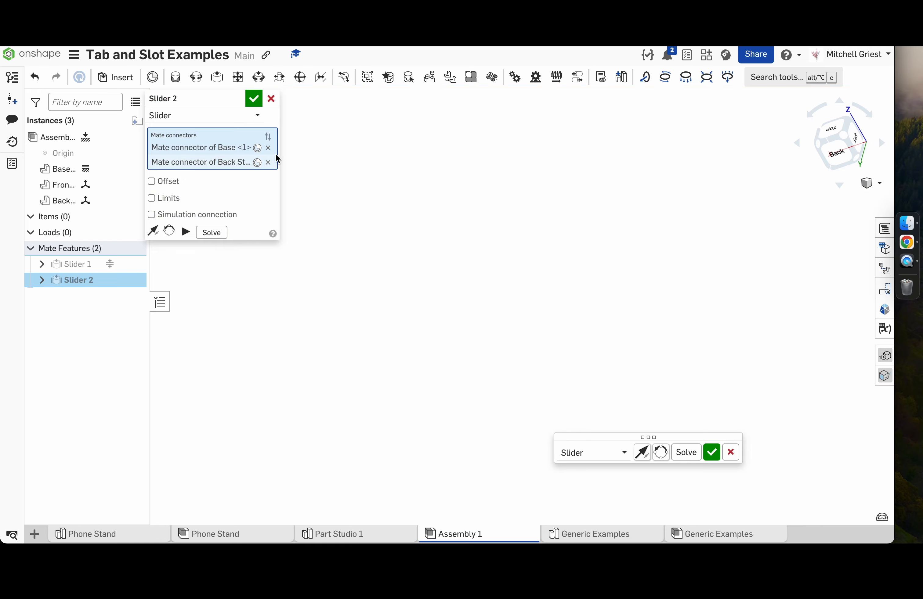
click(253, 99)
key(shift+7)
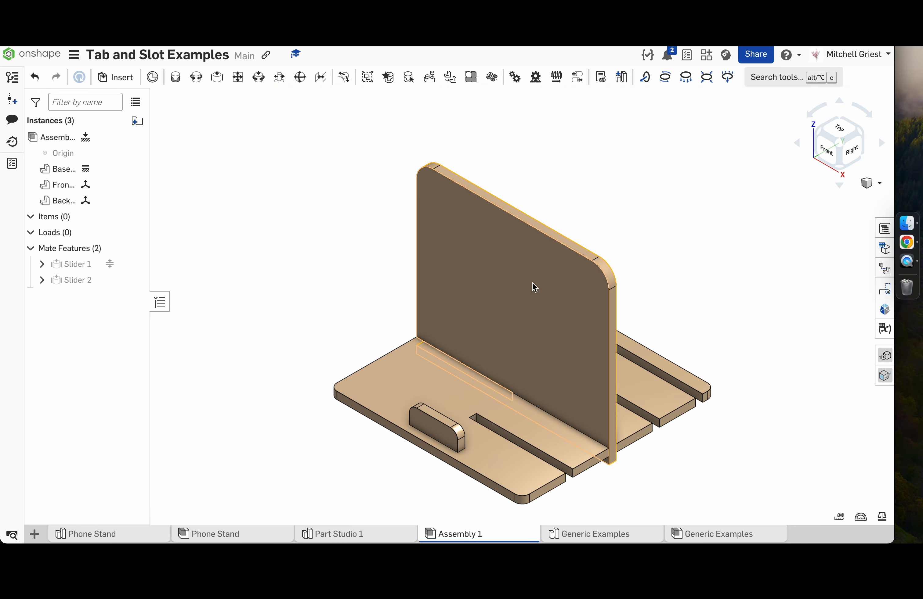
drag(527, 292, 638, 336)
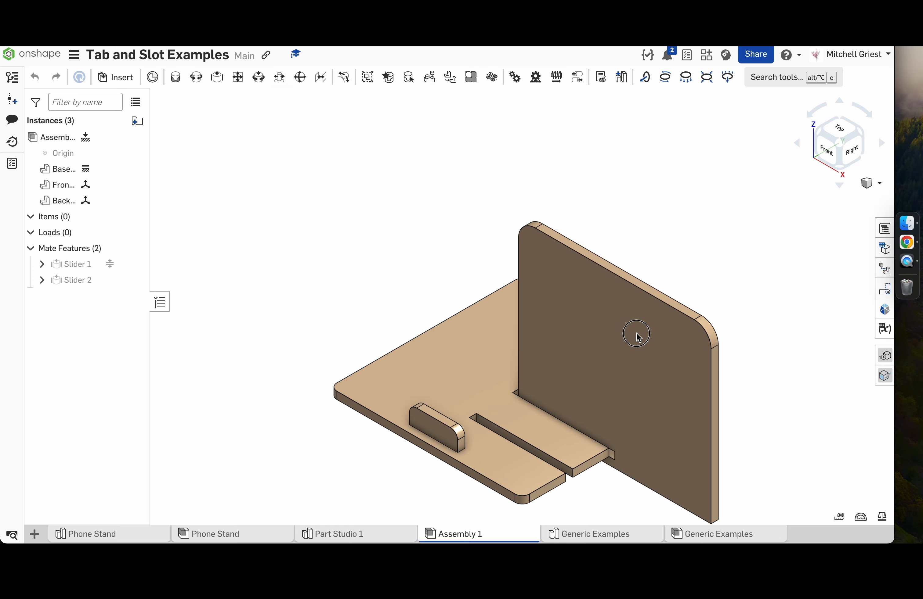
- Enable limits on the back stop's slider mate with a maximum of 0 cm, and test sliding the stop
right_click(97, 279)
click(163, 264)
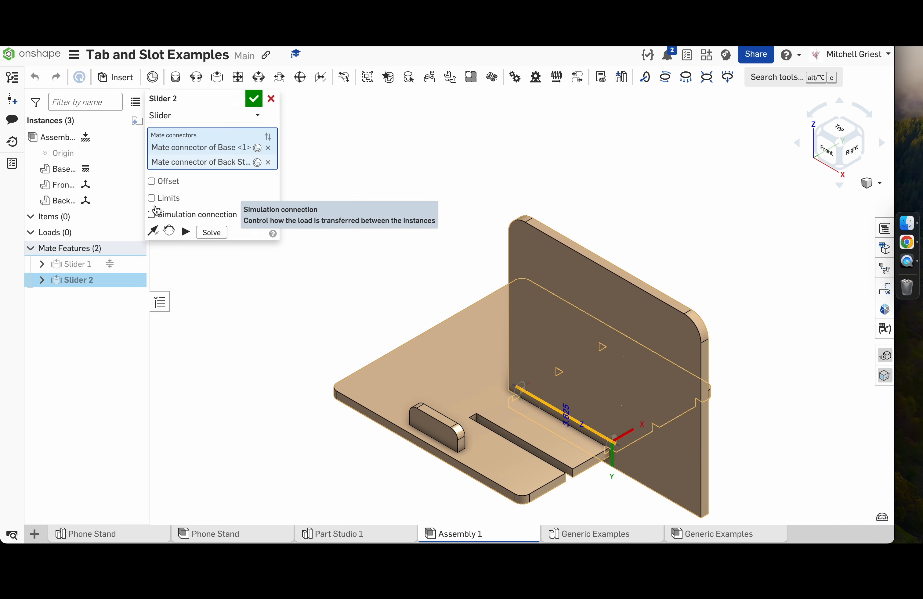
click(152, 198)
click(234, 231)
text(0)
key(Return)
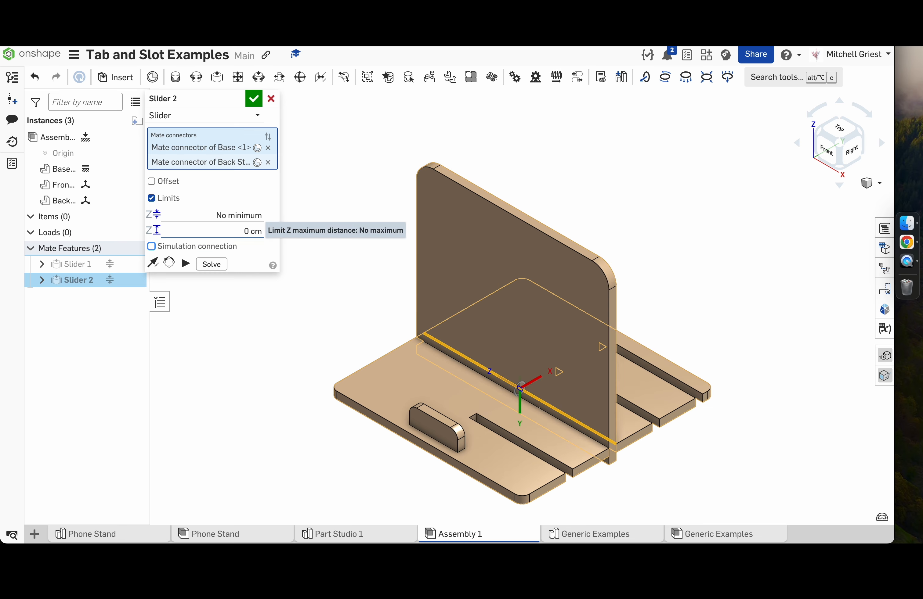
click(254, 100)
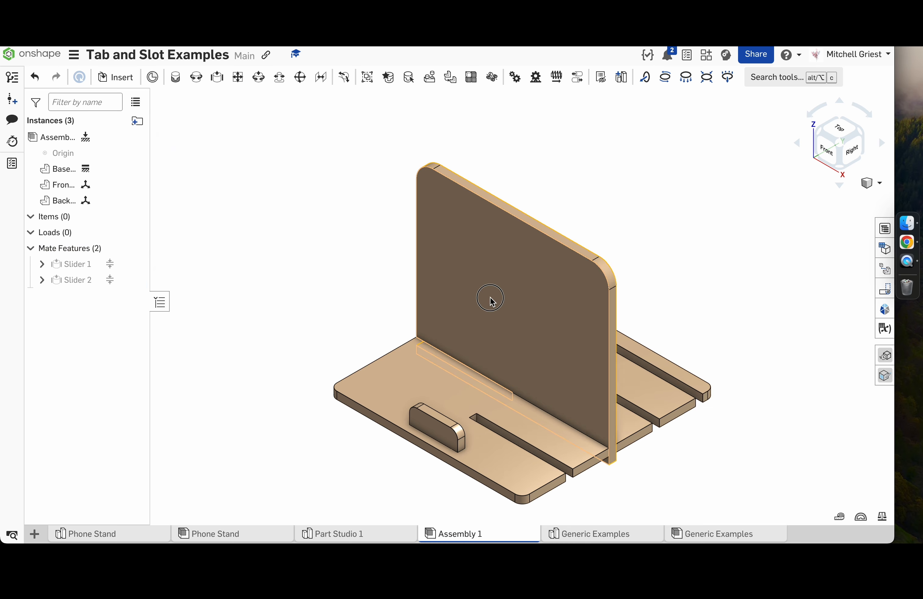
drag(621, 379, 598, 355)
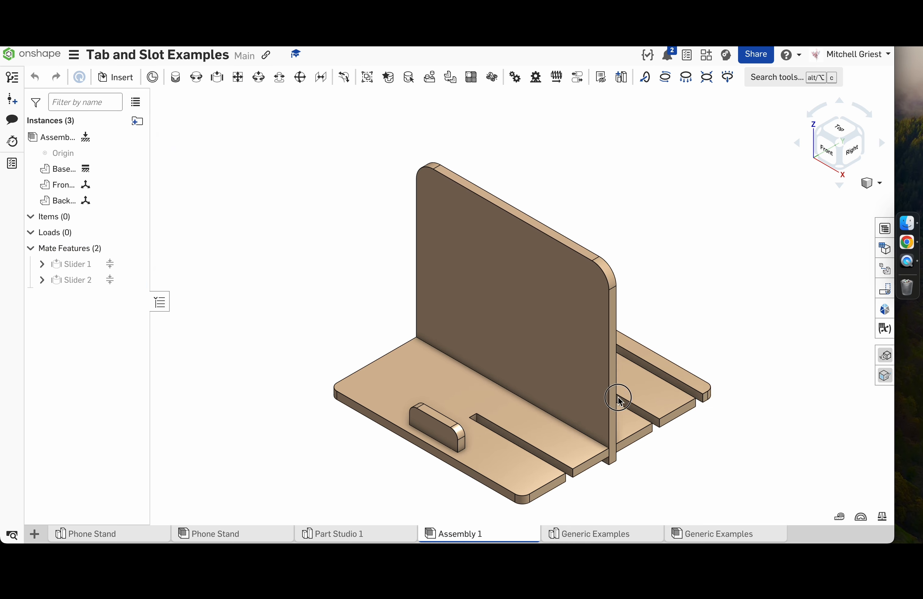
- Set the back stop slider's minimum limit to 0 cm, clear its maximum, and test the sliding motion of both stops
double_click(81, 279)
click(208, 217)
text(0)
key(Tab)
key(BackSpace)
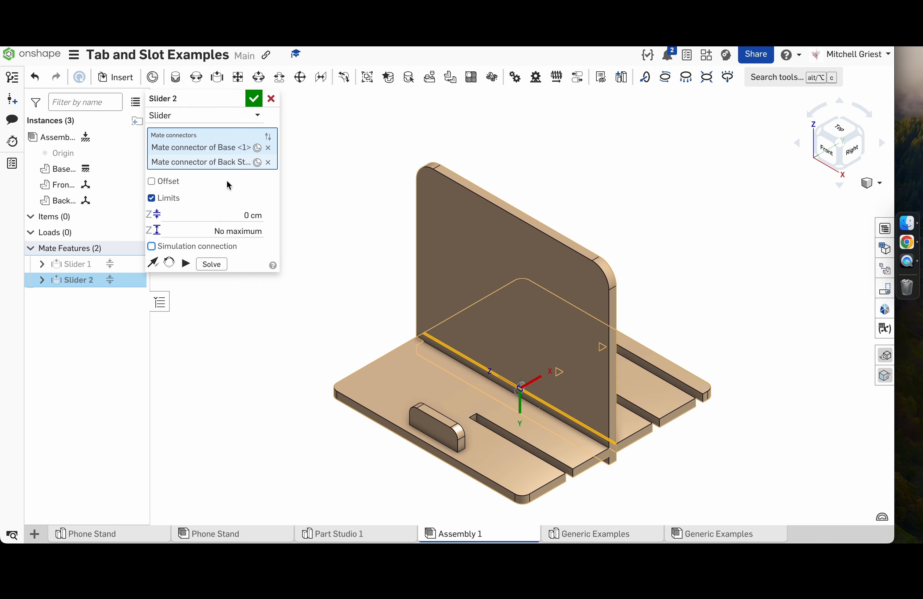
click(254, 99)
drag(463, 280, 452, 230)
drag(503, 279, 423, 219)
drag(534, 289, 358, 156)
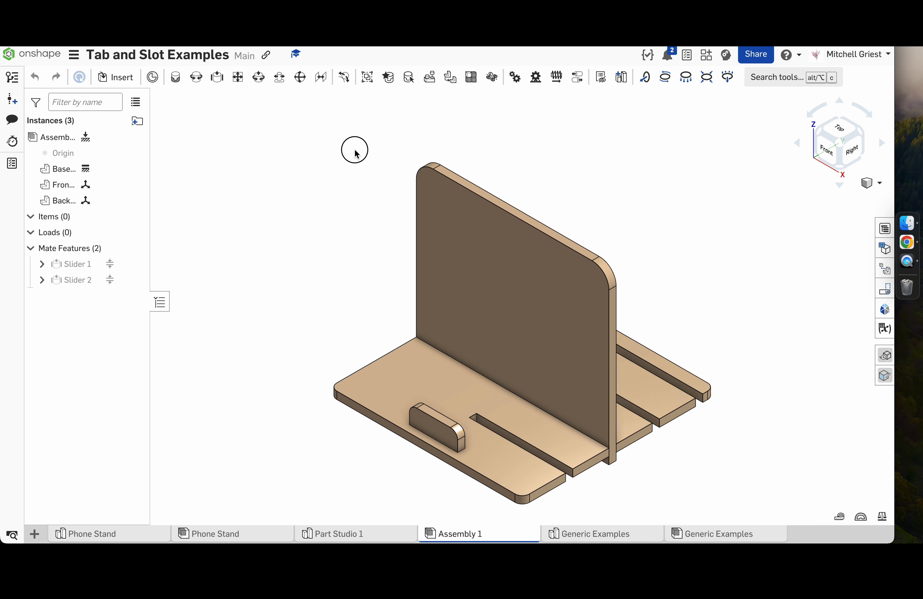
right_drag(792, 162, 832, 149)
drag(563, 300, 507, 270)
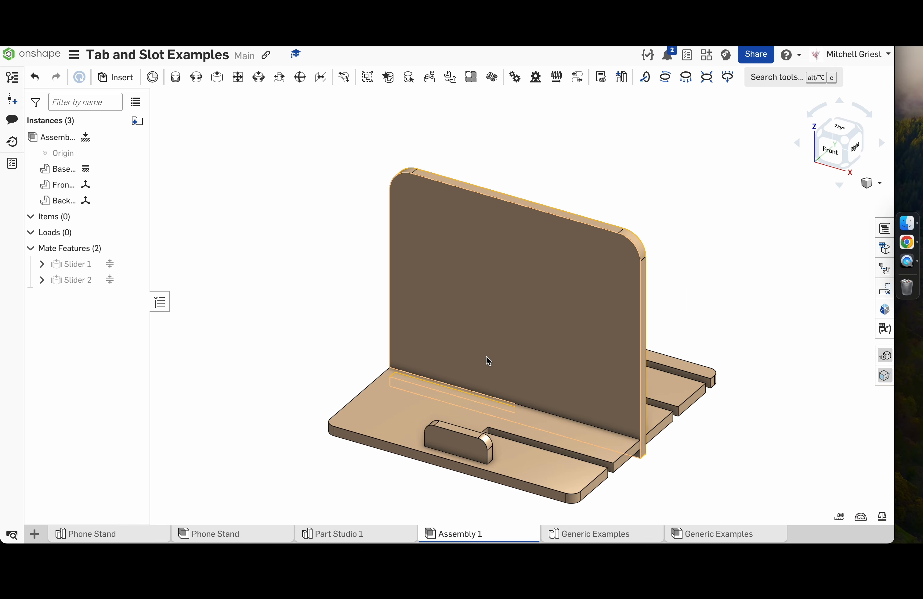
drag(478, 444, 450, 529)
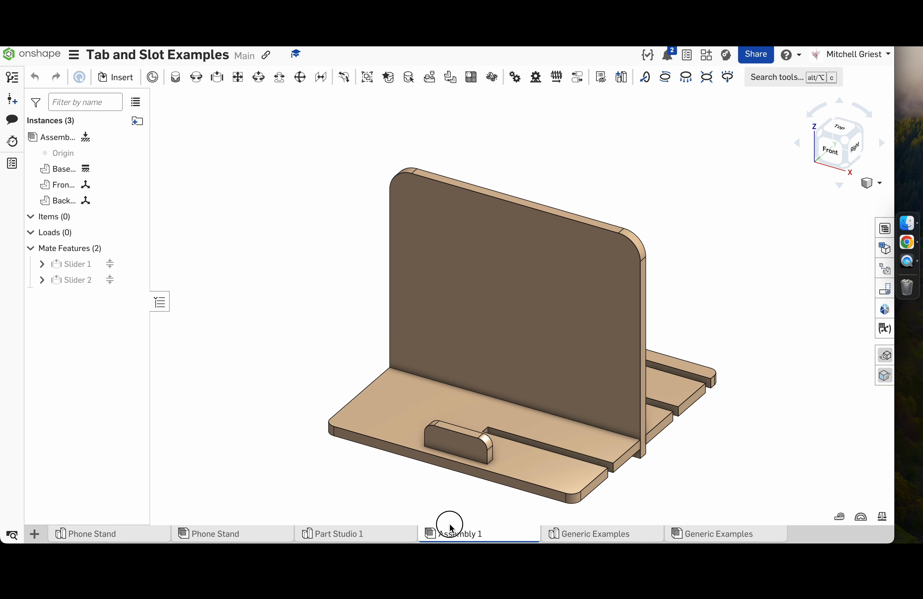
- Measure the distance between the back stop's lower rear corner and the base's rear bottom corner in a side view
click(855, 158)
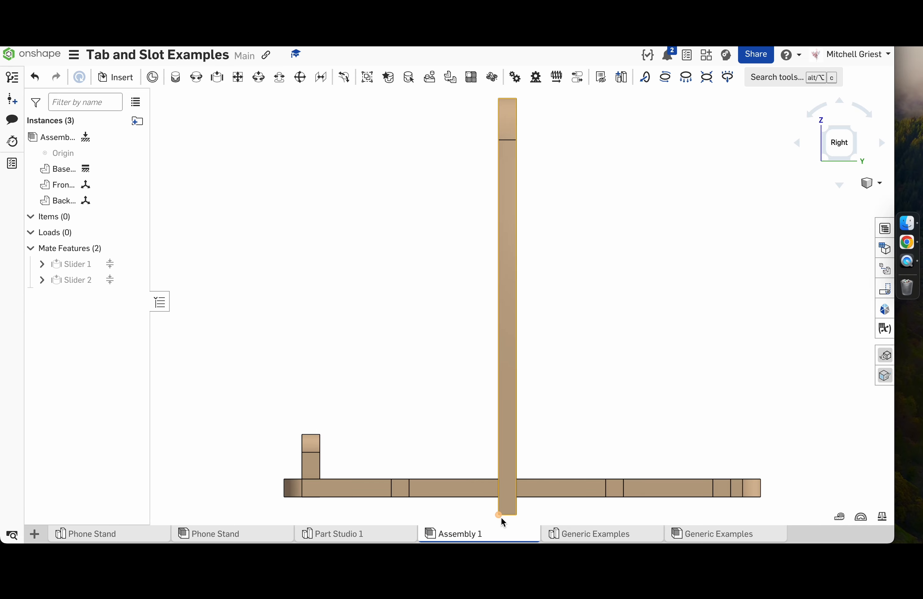
click(517, 515)
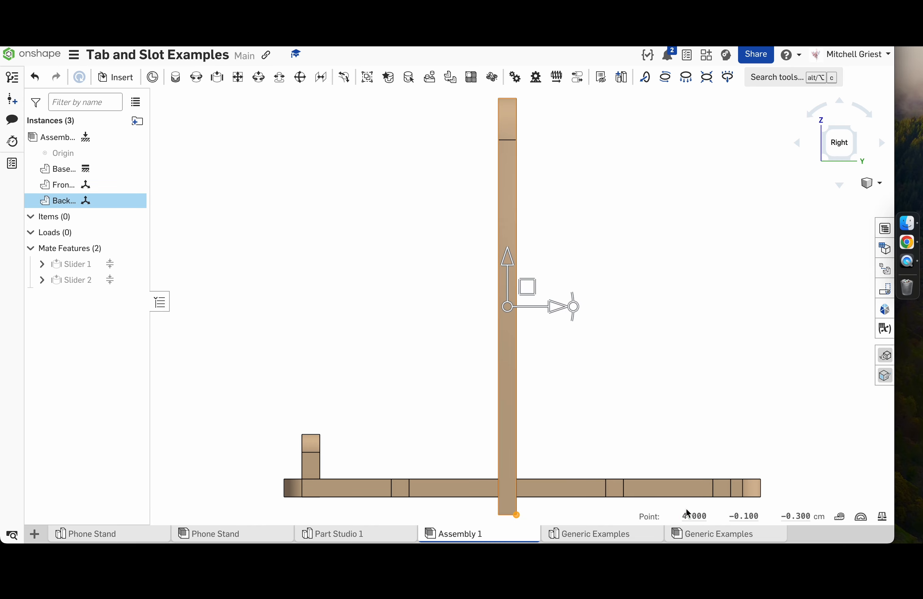
click(761, 497)
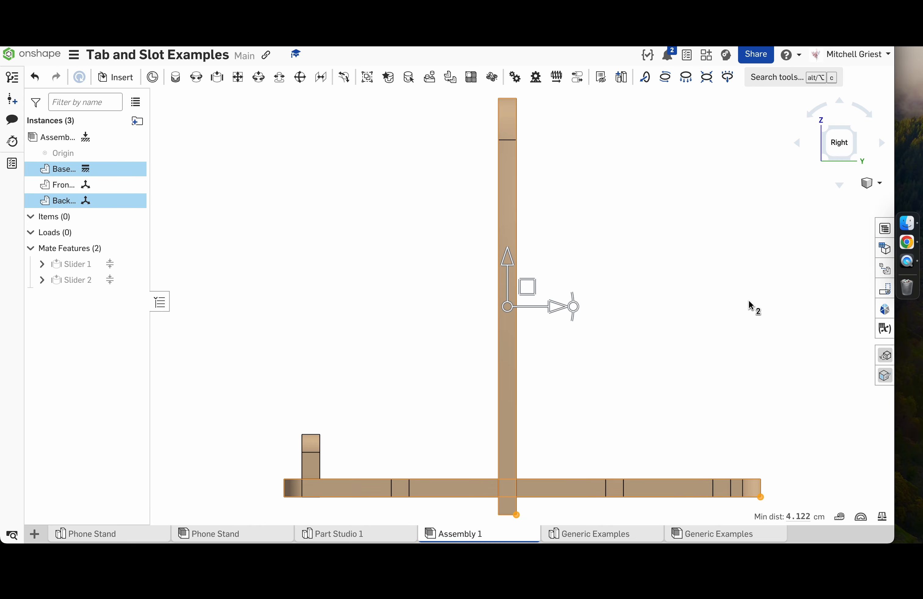
click(743, 304)
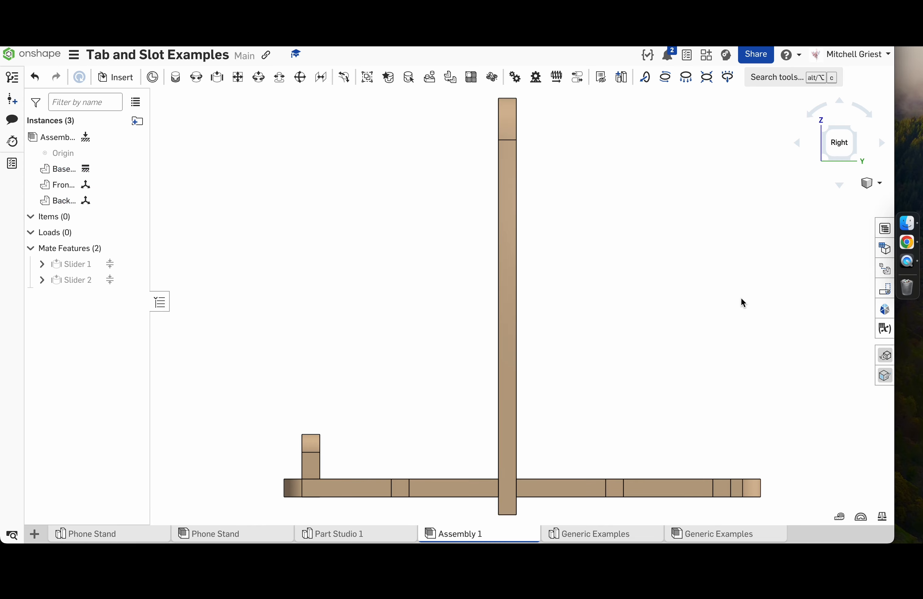
click(372, 305)
right_drag(391, 324, 386, 315)
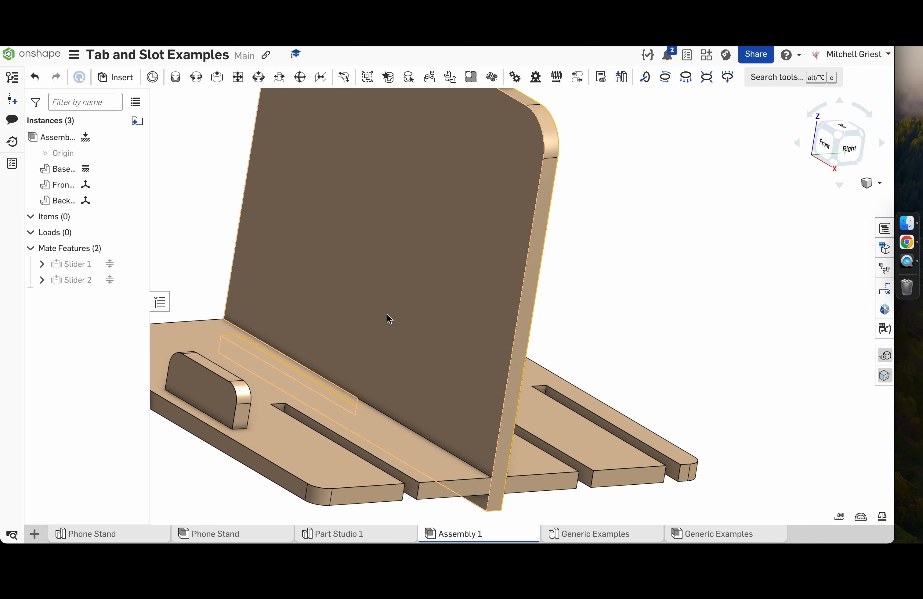
- Check the back stop's slider mate settings, and measure from the base's front bottom corner to the back stop's lower front corner in the right view
double_click(82, 283)
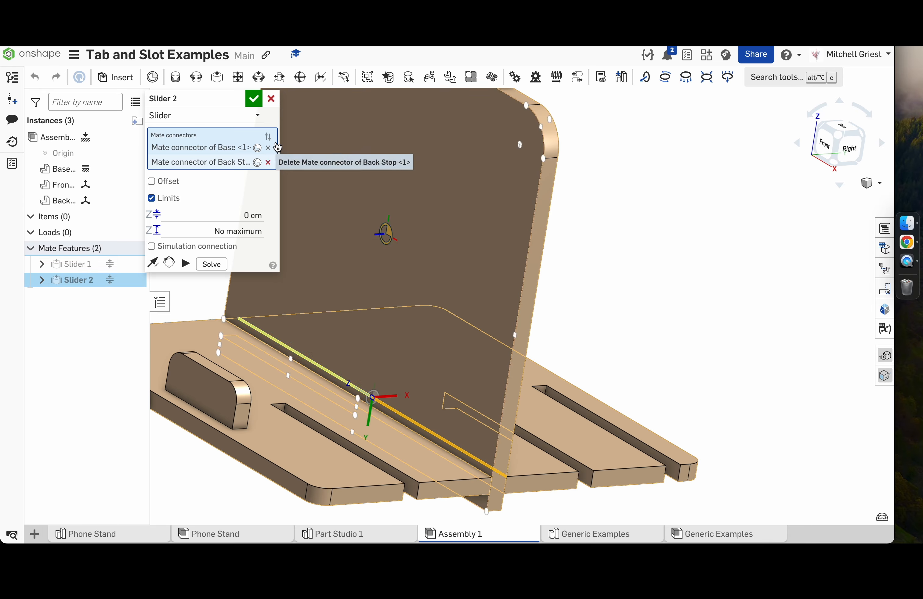
click(272, 98)
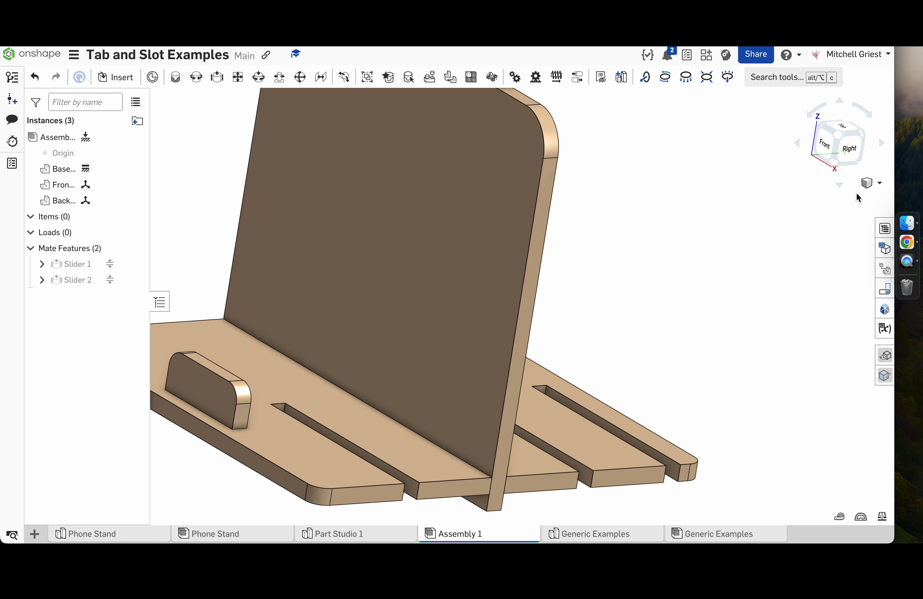
click(848, 150)
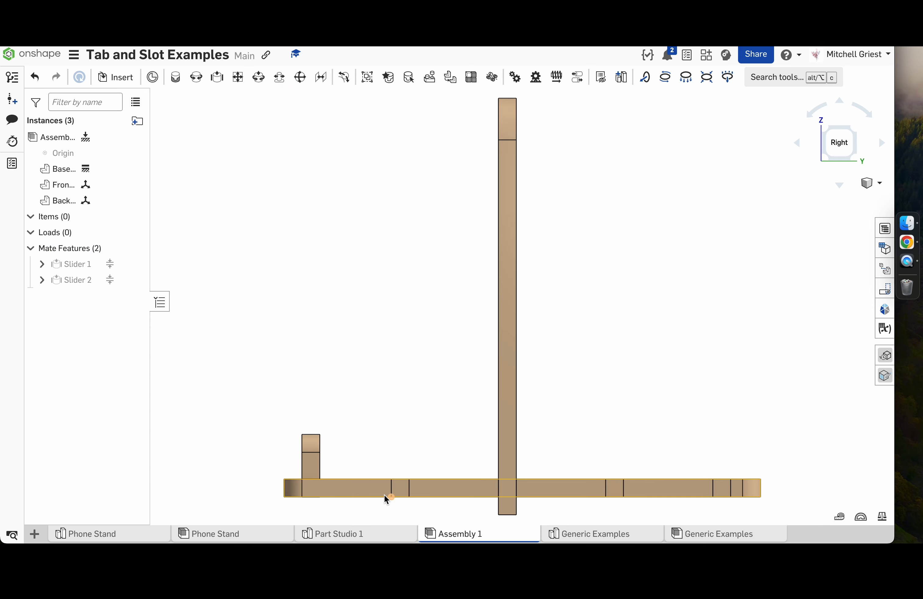
click(284, 496)
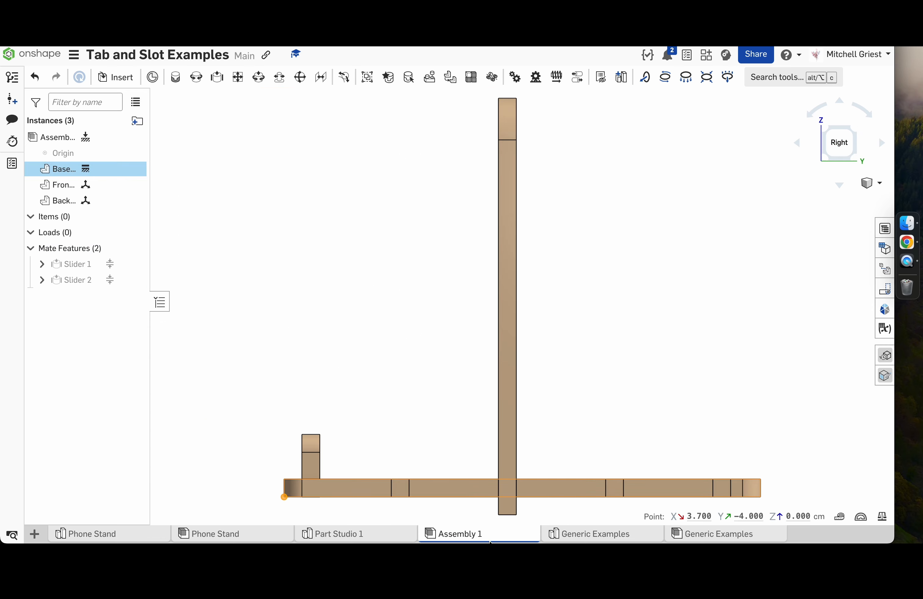
click(498, 515)
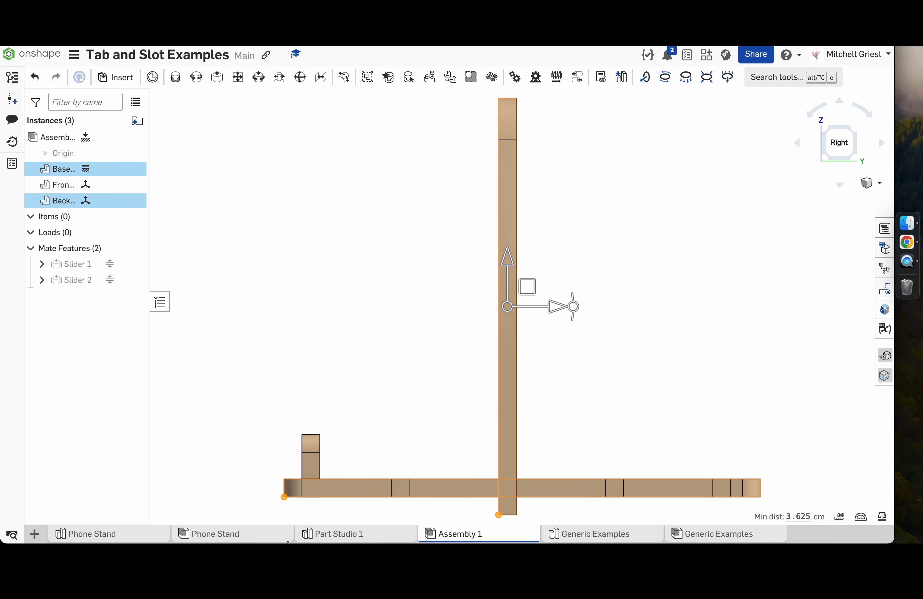
click(334, 358)
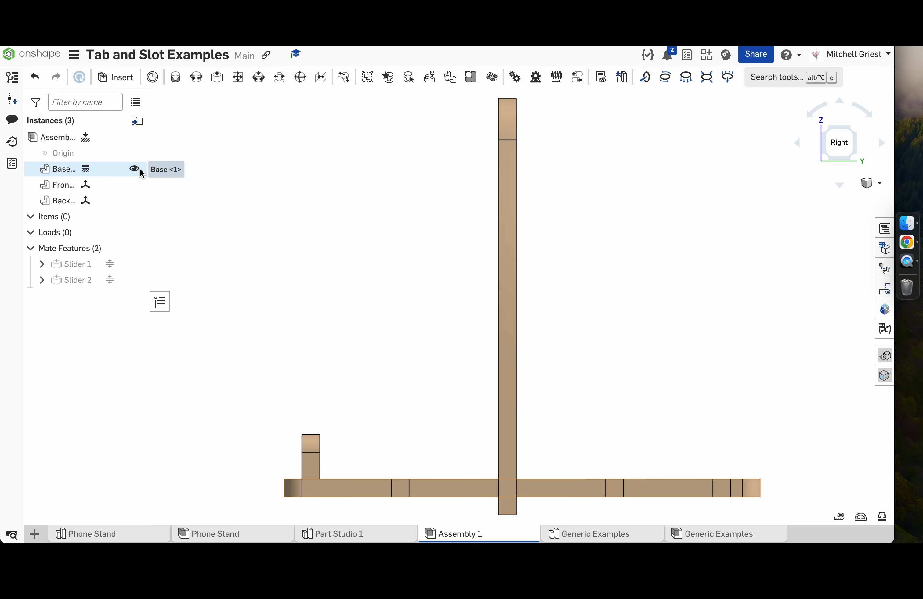
- Hide the base, measure the distance between the bottom edges of the front stop and back stop, and show the base again
click(136, 168)
click(308, 496)
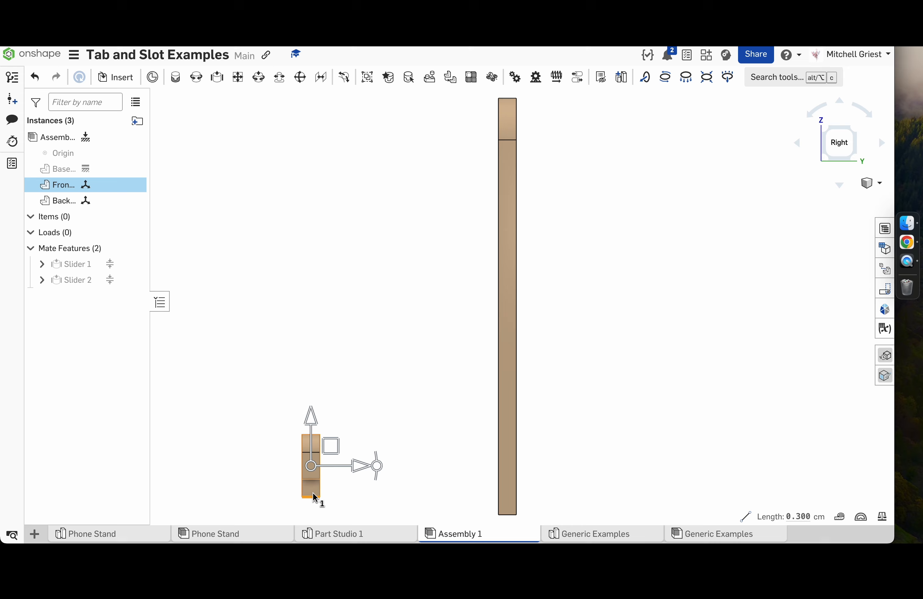
click(508, 513)
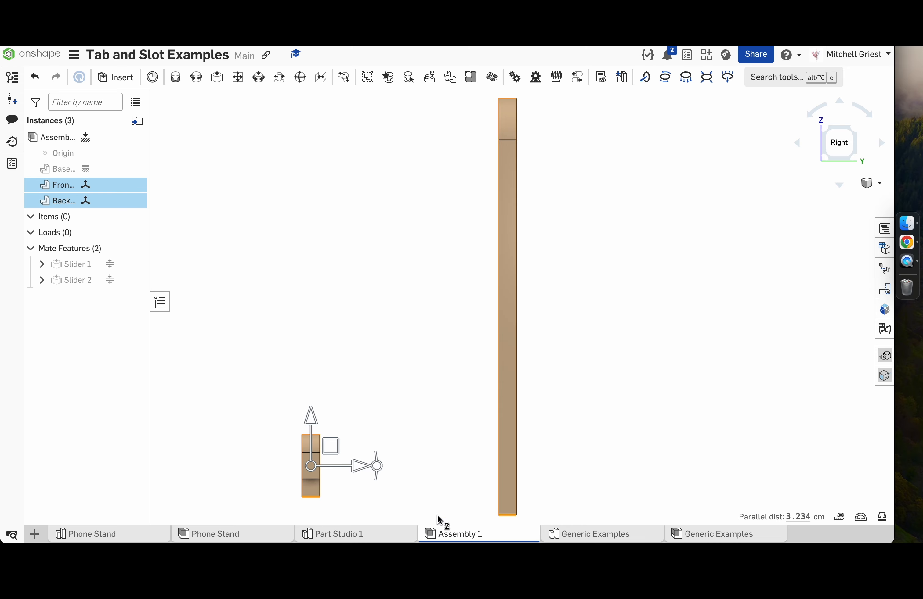
click(383, 516)
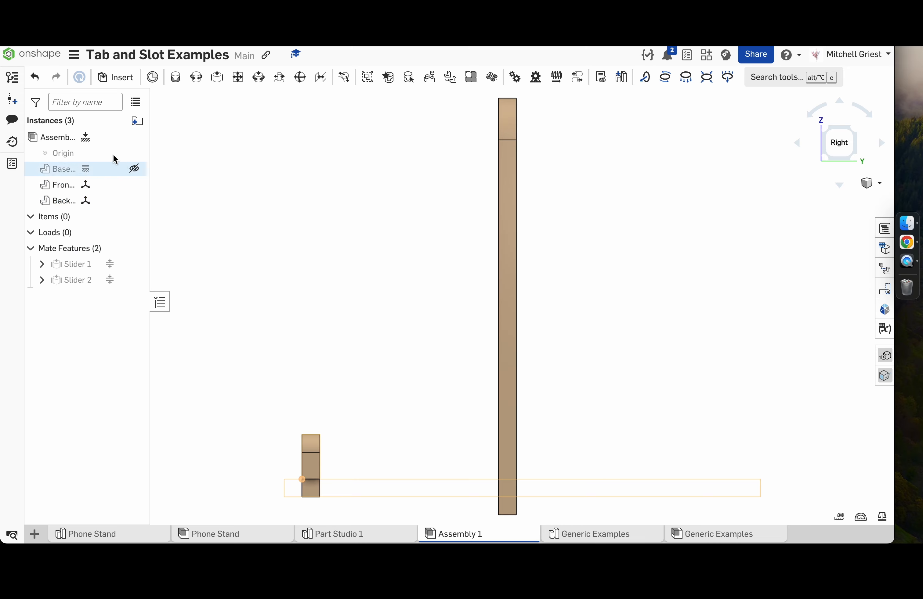
click(135, 169)
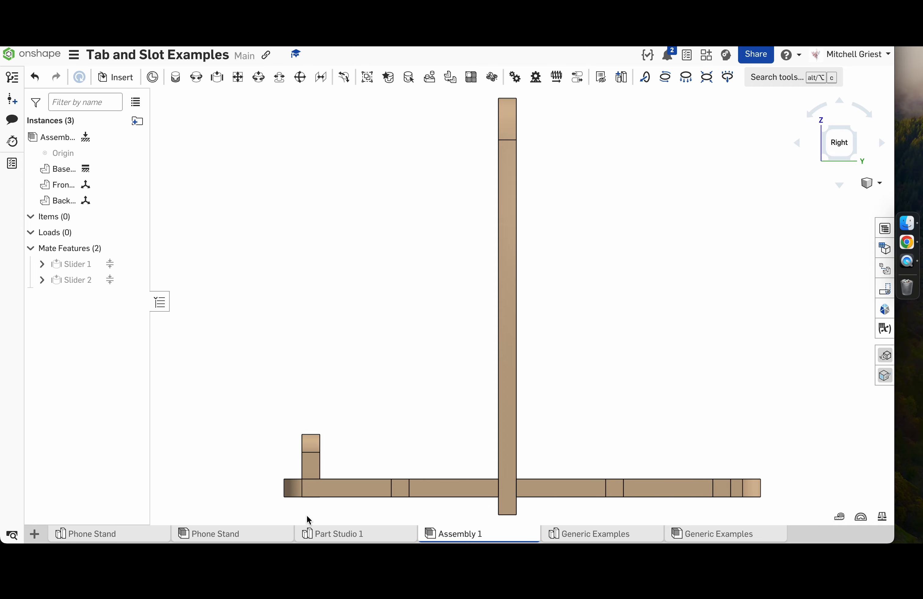
key(shift+7)
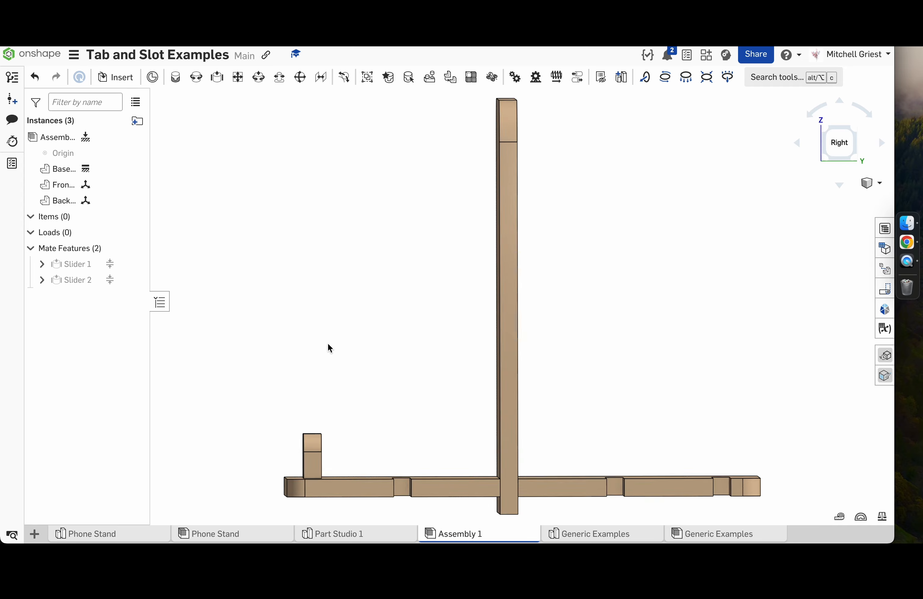
drag(509, 334, 457, 252)
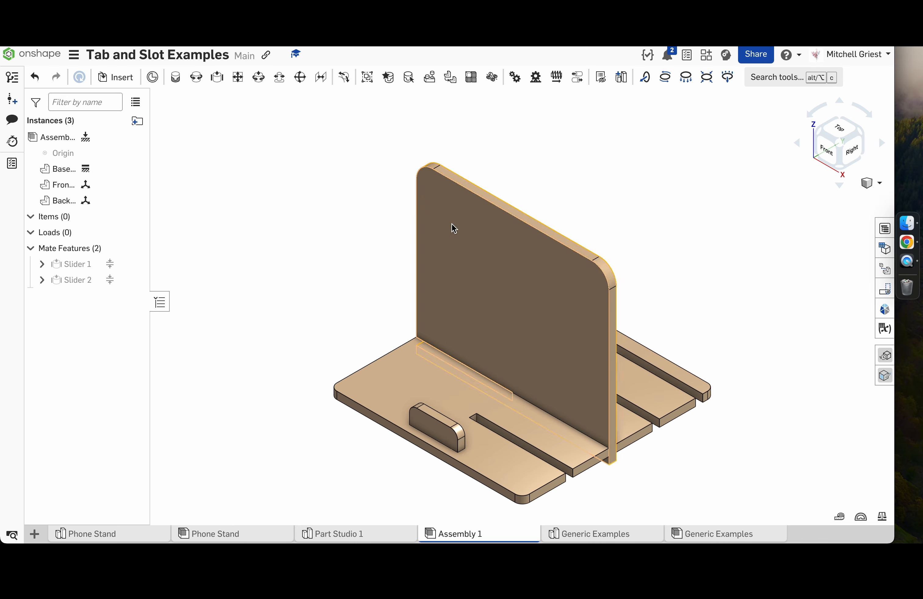
click(841, 146)
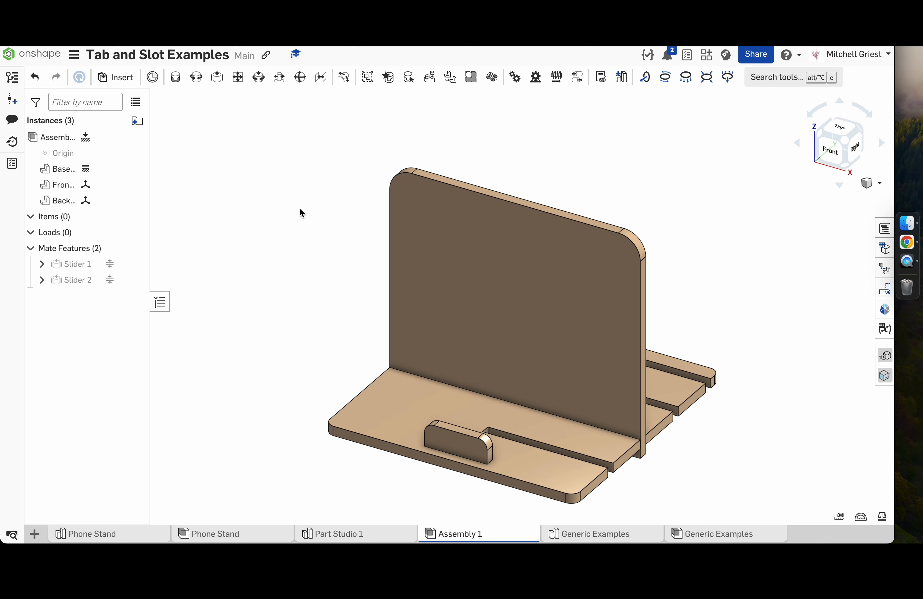